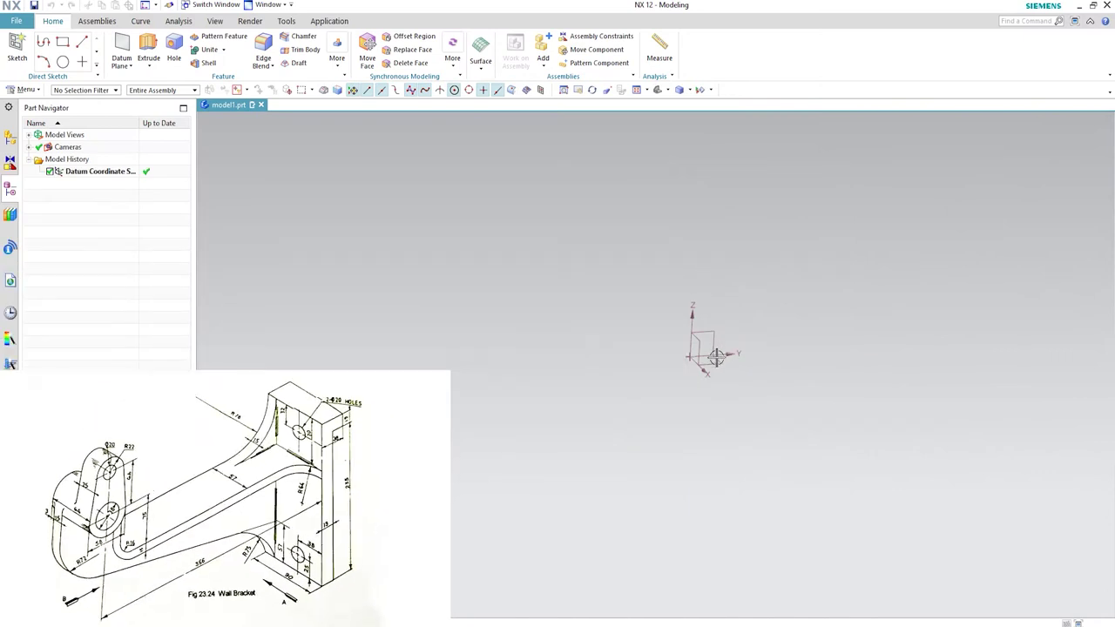
Start a new sketch on the vertical YZ plane of the datum coordinate system.
middle_drag(500, 403, 545, 427)
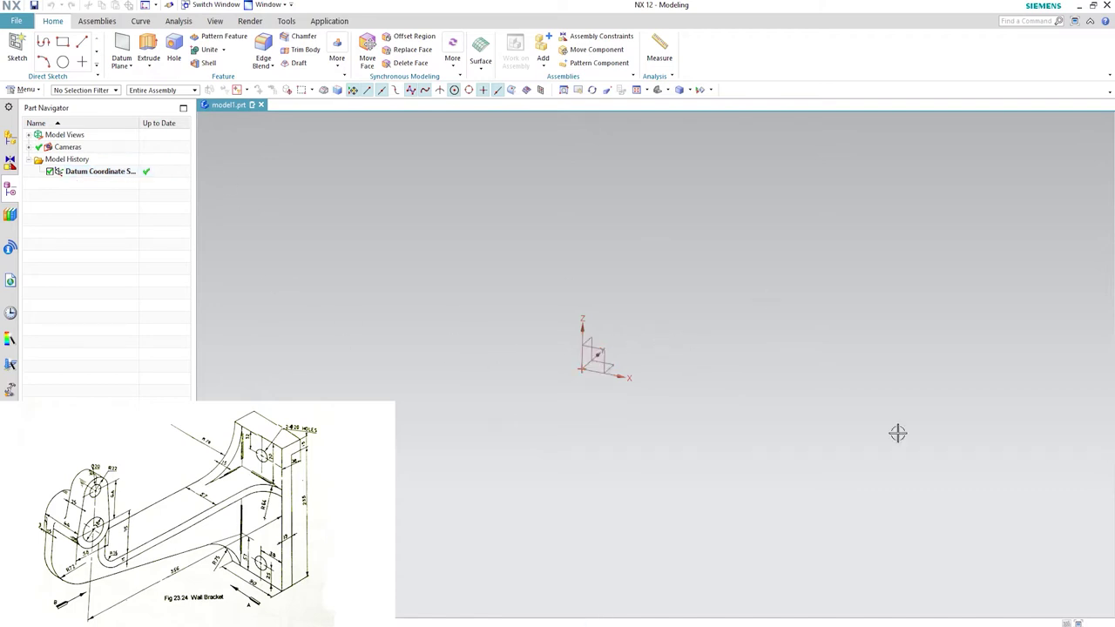
middle_drag(557, 375, 589, 309)
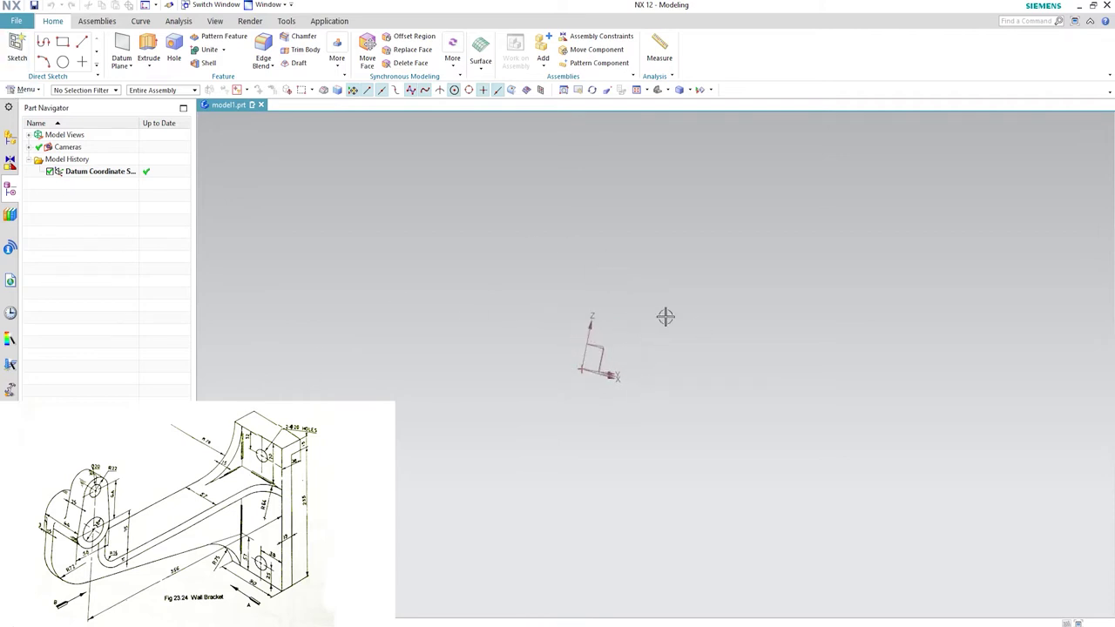
click(17, 48)
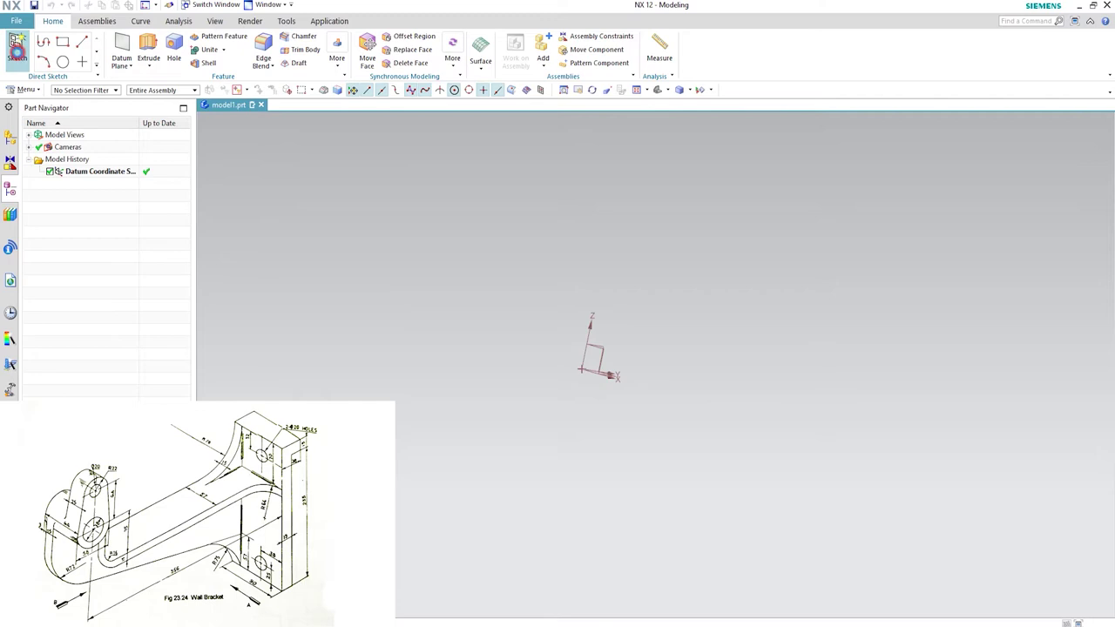
middle_drag(680, 481, 644, 391)
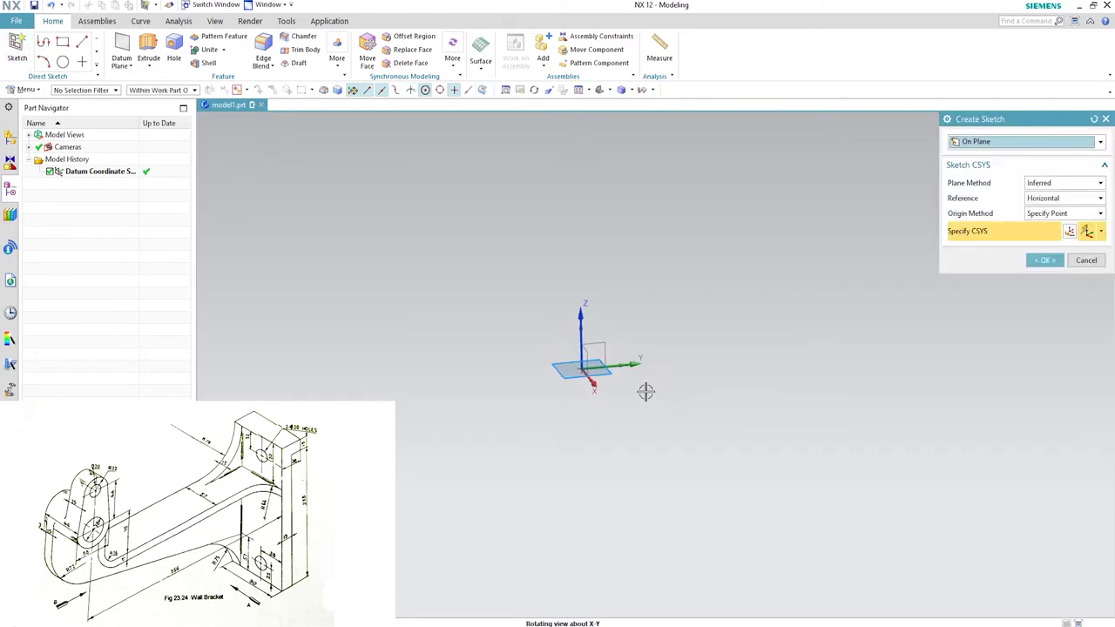
click(596, 347)
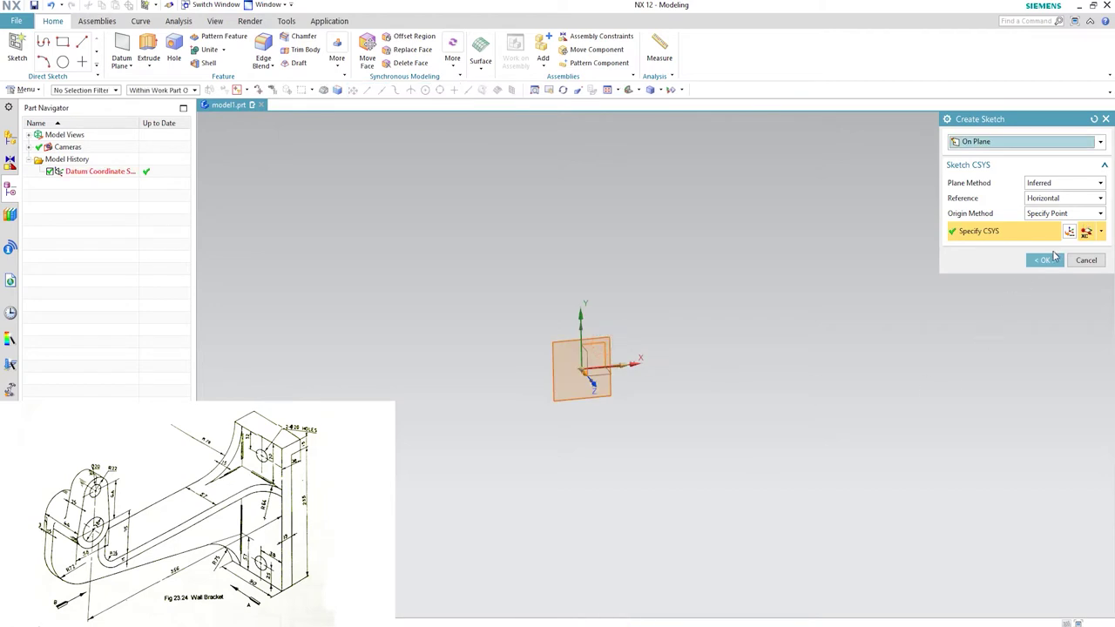
click(1044, 259)
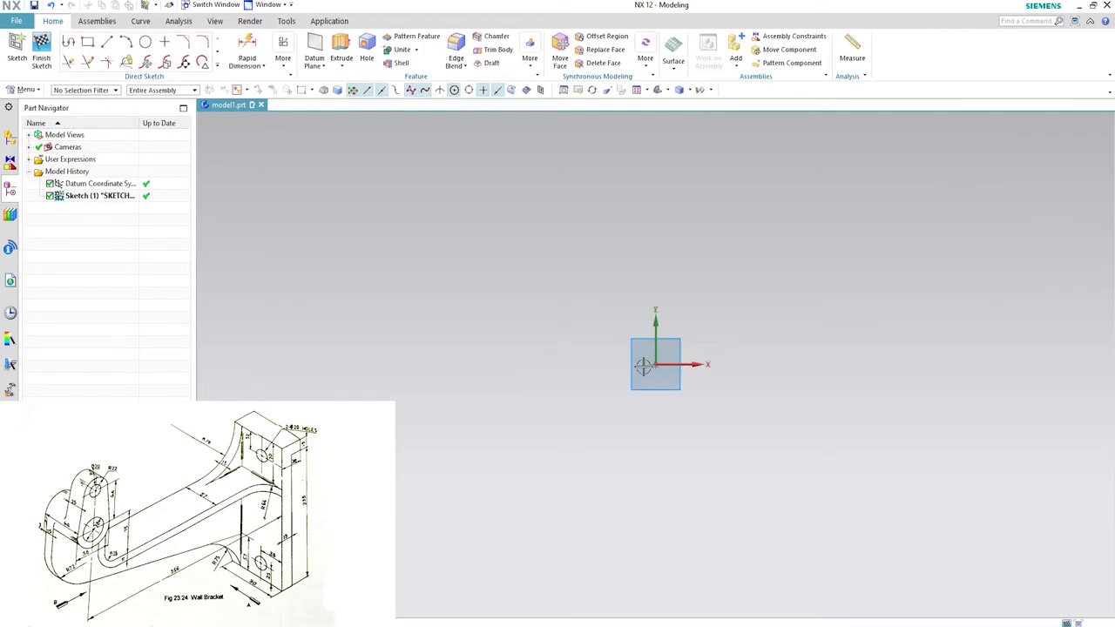
Sketch a closed inverted-L profile from the origin, about 76 mm tall and 36 mm wide, with a stem about 18 mm wide.
click(105, 45)
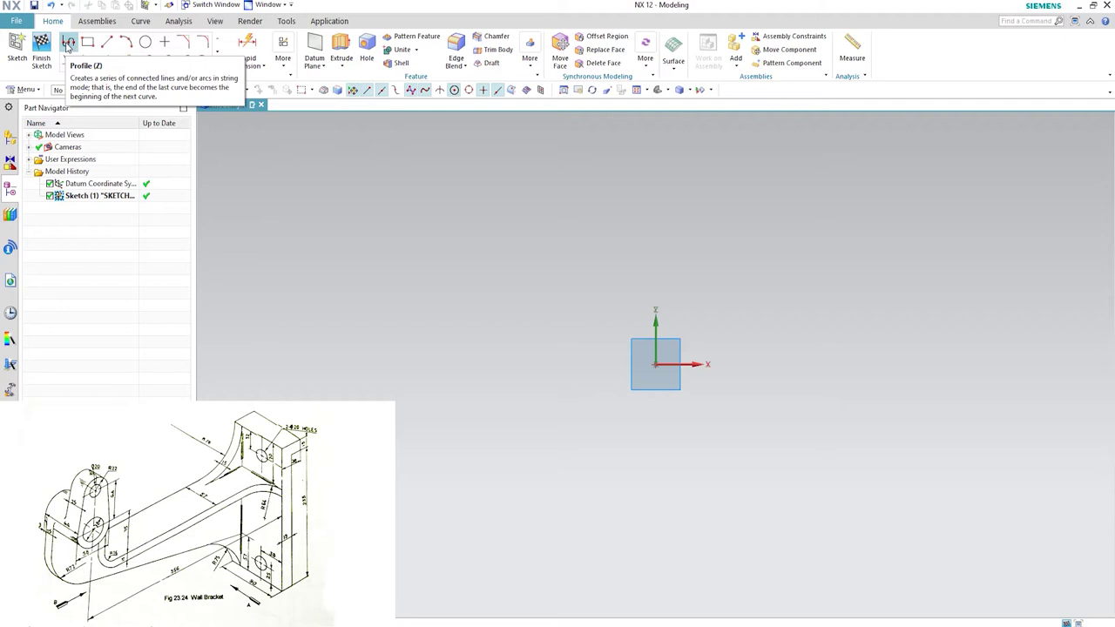
click(68, 43)
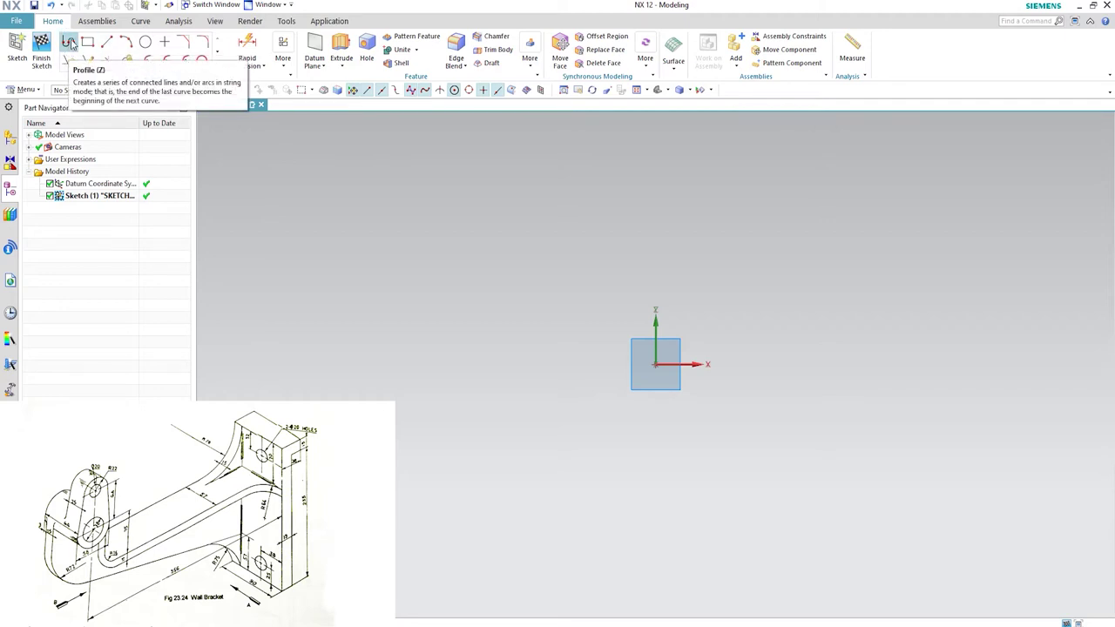
click(68, 43)
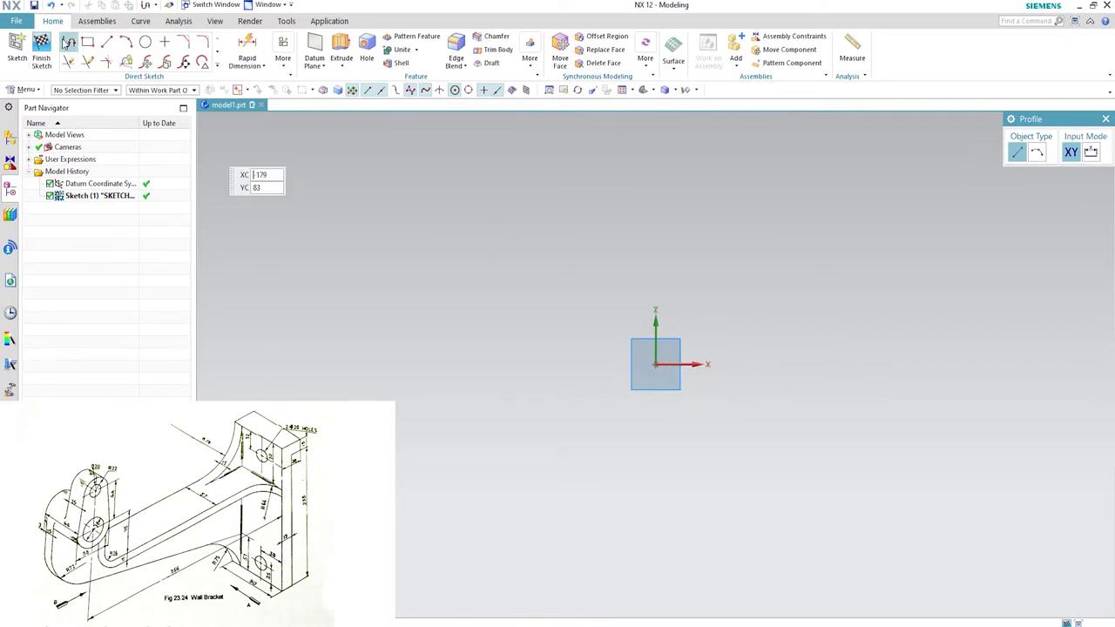
click(655, 364)
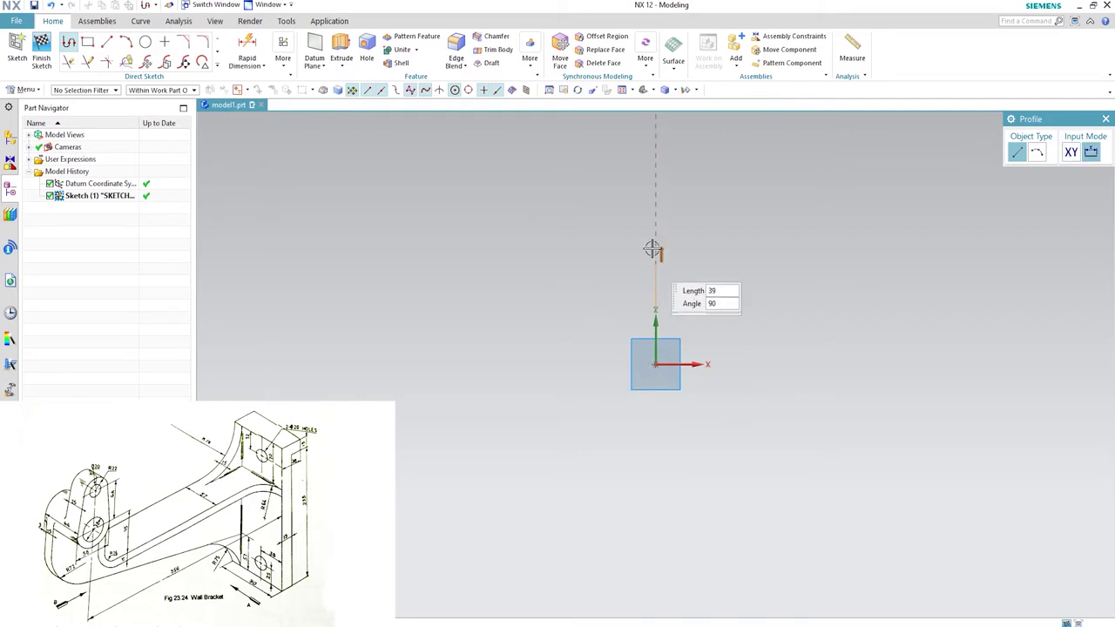
click(655, 164)
click(745, 164)
click(745, 196)
click(700, 196)
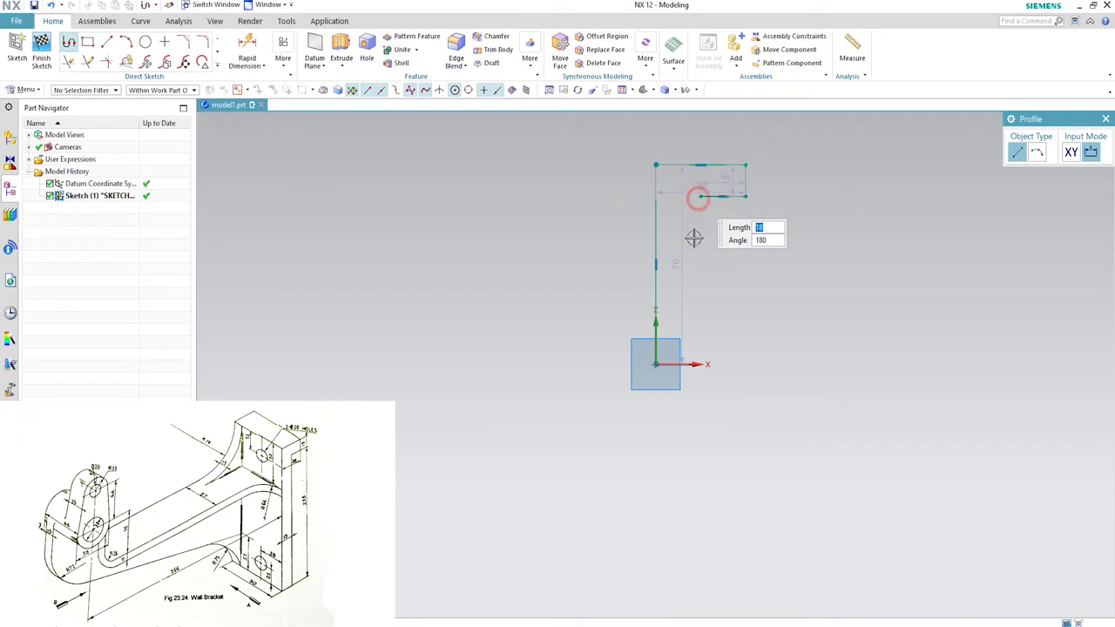
click(700, 364)
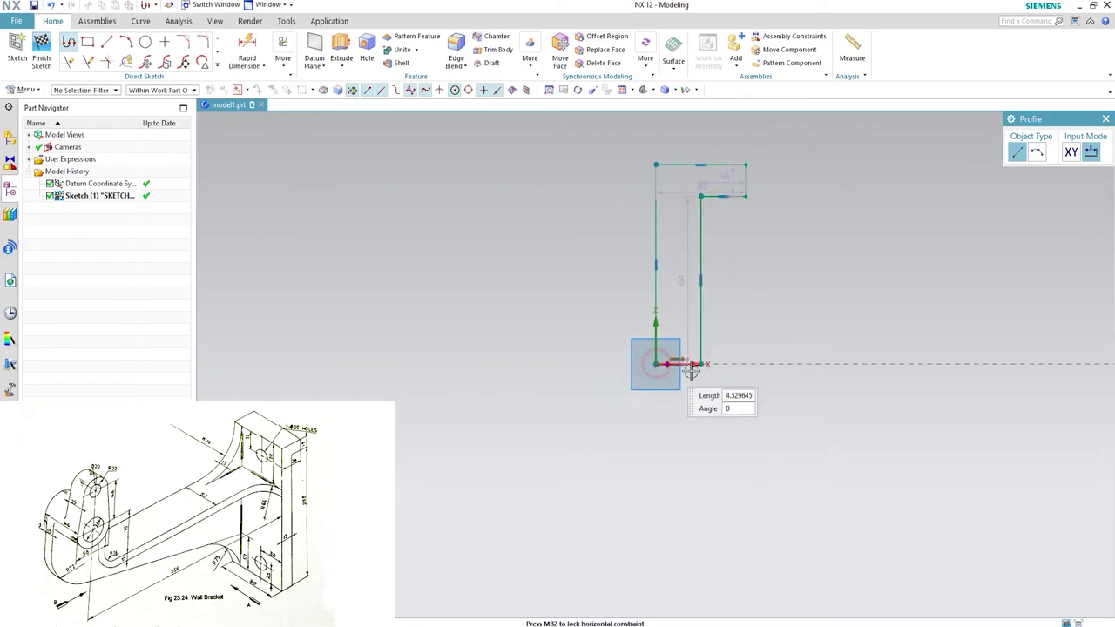
click(656, 364)
middle_click(912, 192)
Dimension the short vertical end edge of the profile's top flange as 19 mm.
scroll(776, 221, down, 3)
scroll(799, 219, up, 3)
scroll(799, 219, up, 3)
scroll(569, 373, down, 1)
scroll(600, 386, down, 3)
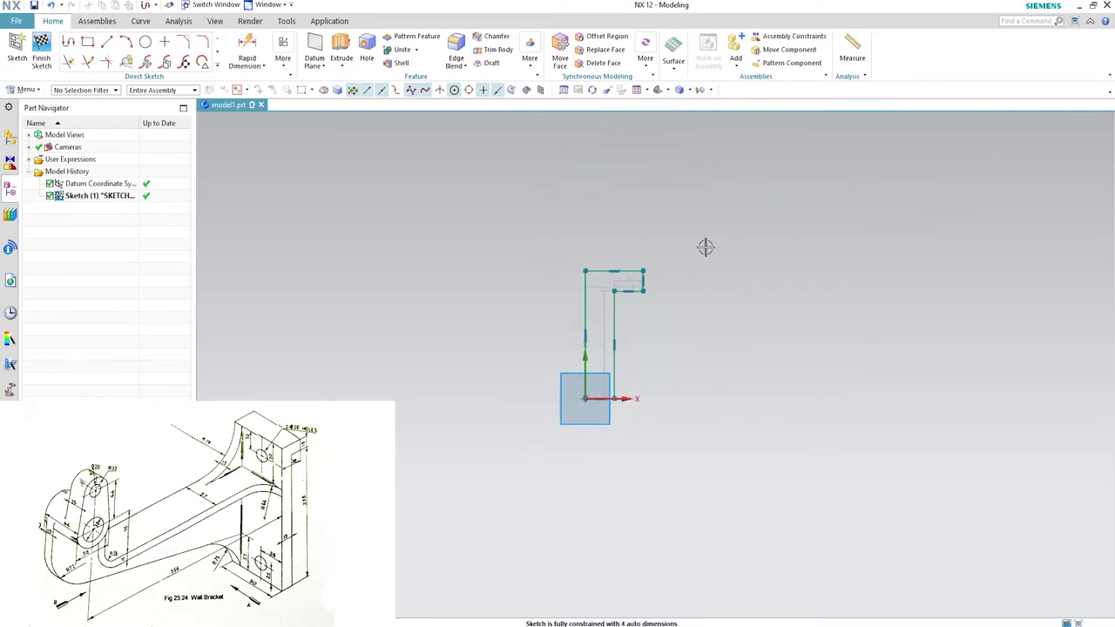
scroll(704, 246, up, 2)
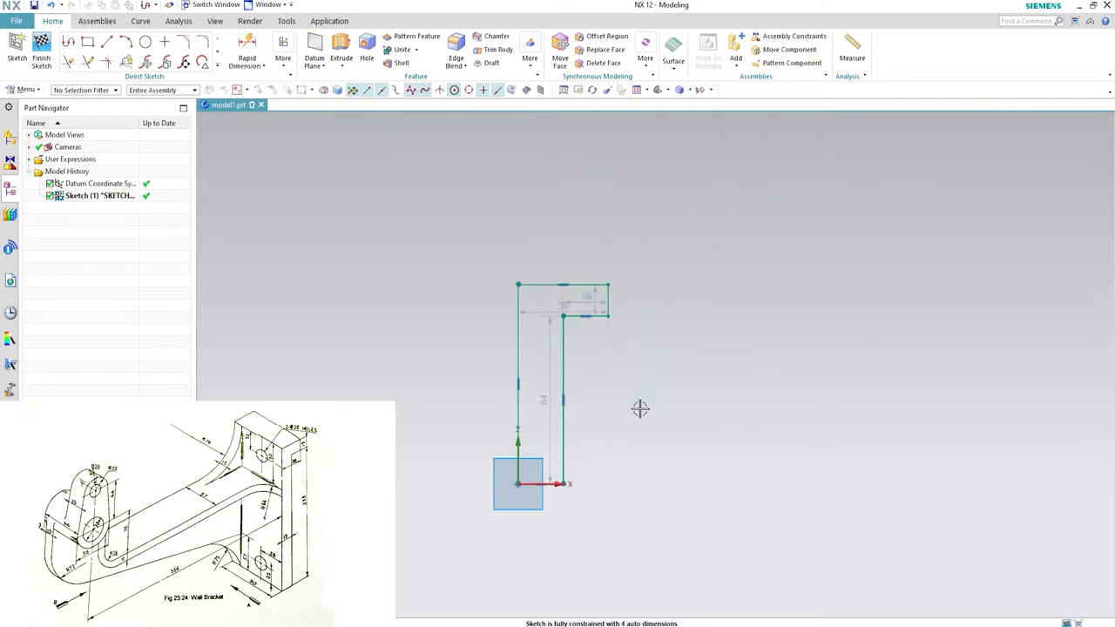
key(d)
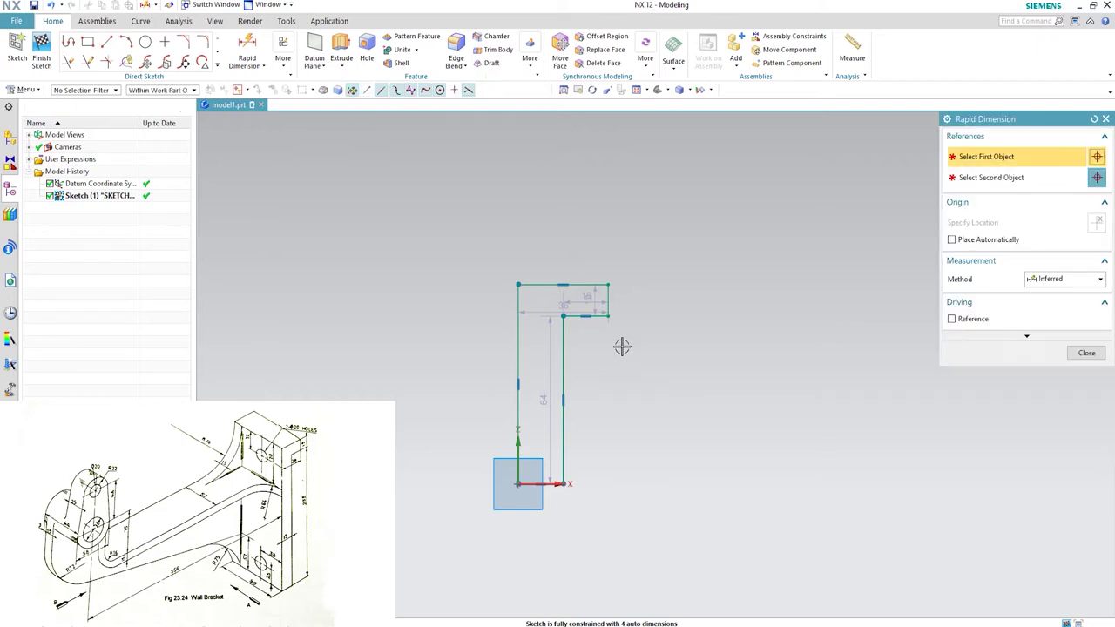
scroll(613, 311, up, 2)
click(601, 302)
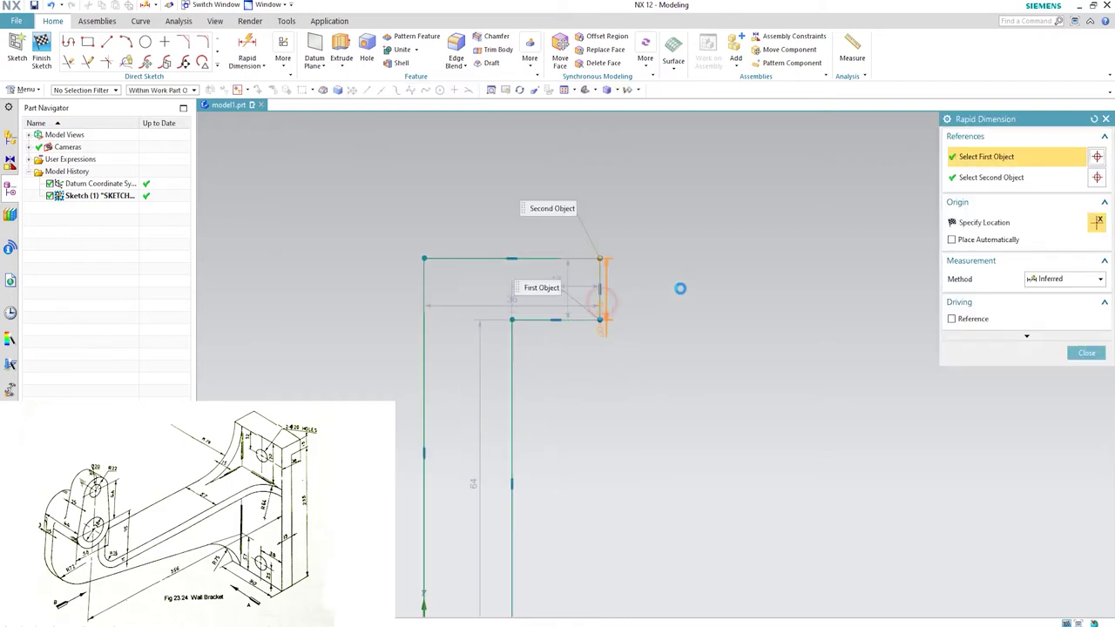
click(653, 285)
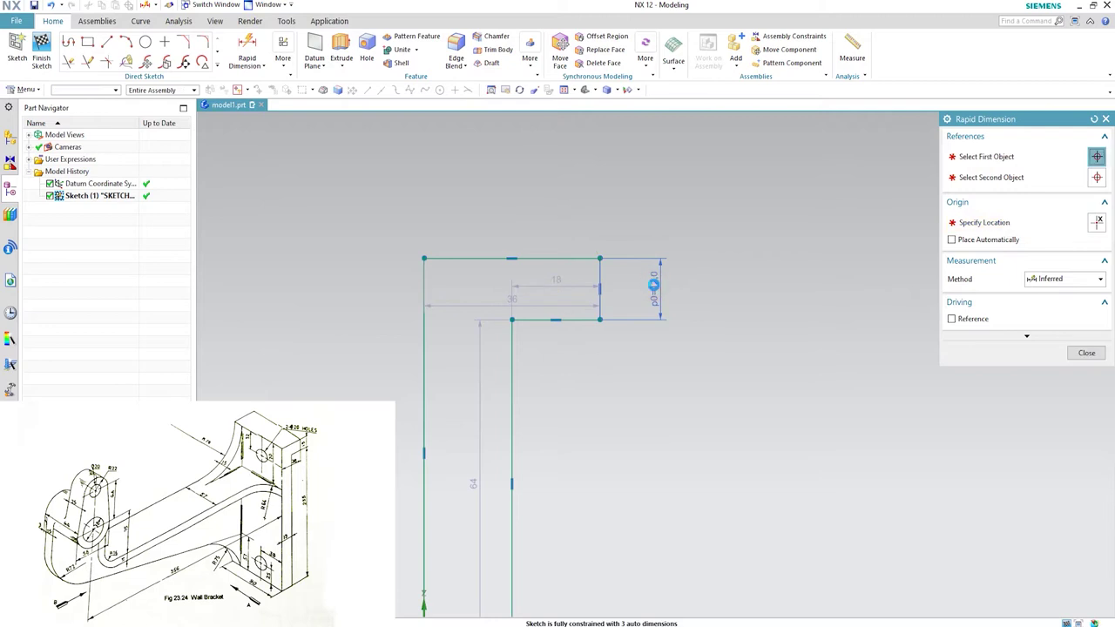
text(19)
key(Return)
Dimension the height from the profile's base line to the underside of the flange as 235 mm.
scroll(653, 285, down, 3)
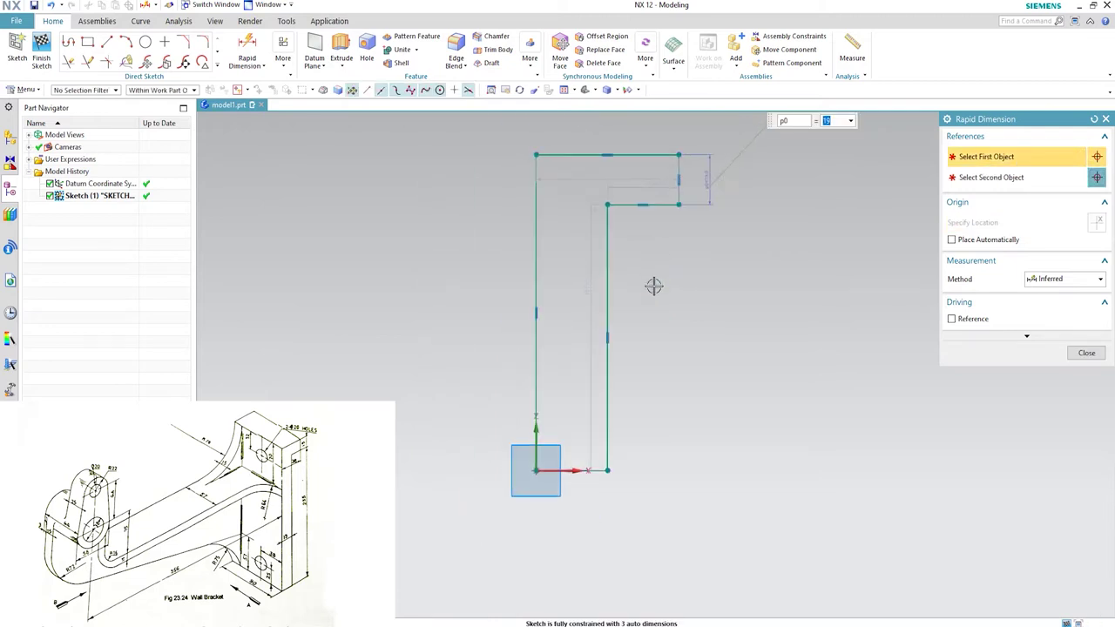
scroll(663, 239, up, 1)
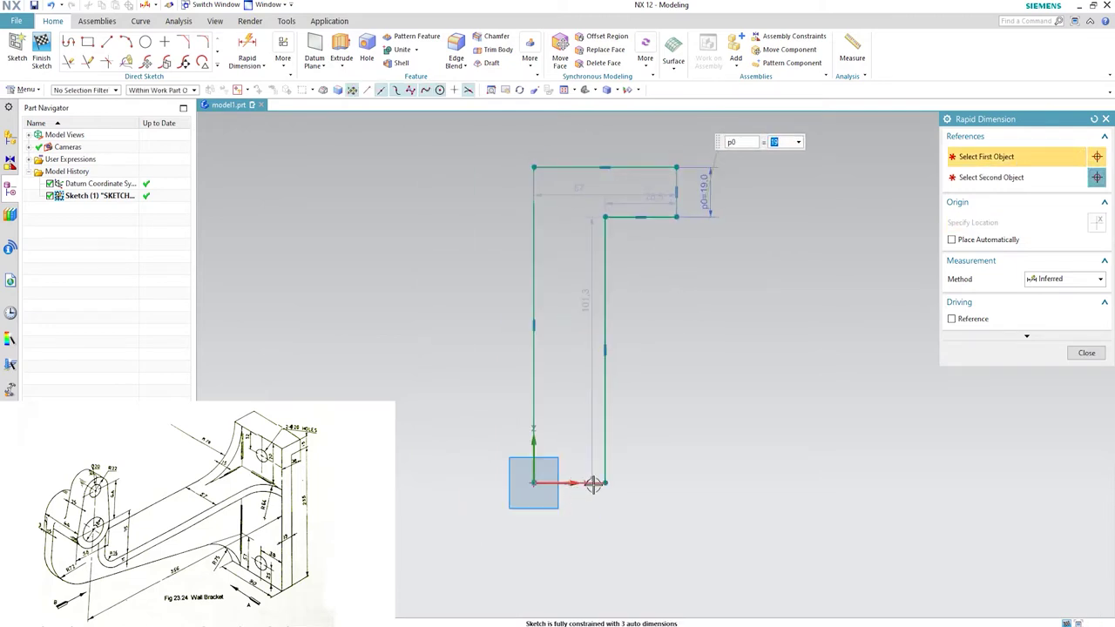
click(592, 484)
click(593, 484)
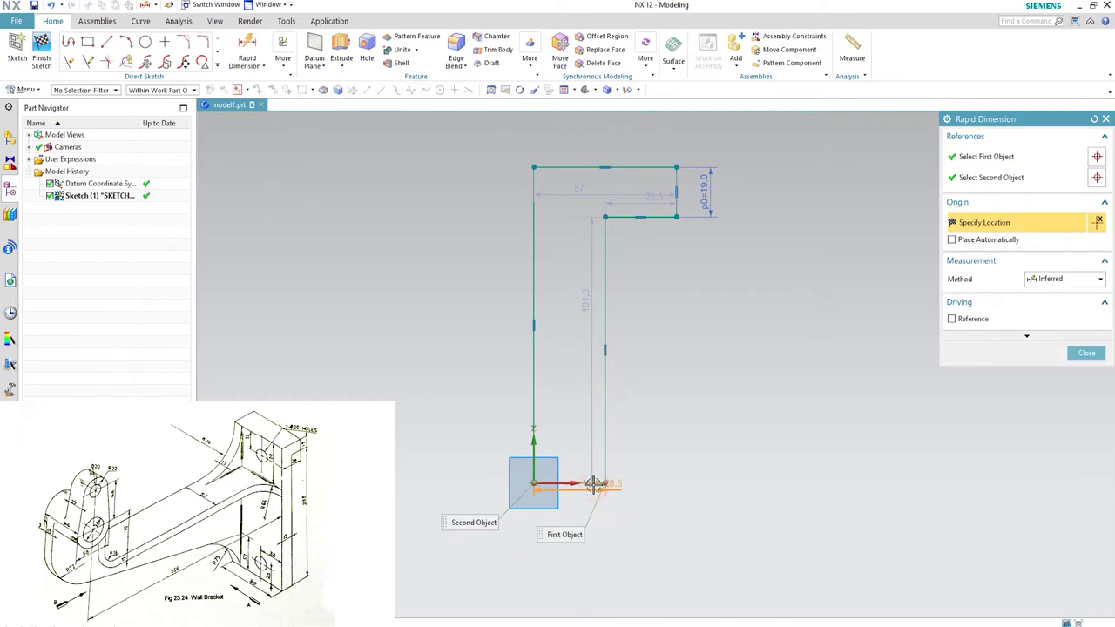
click(638, 218)
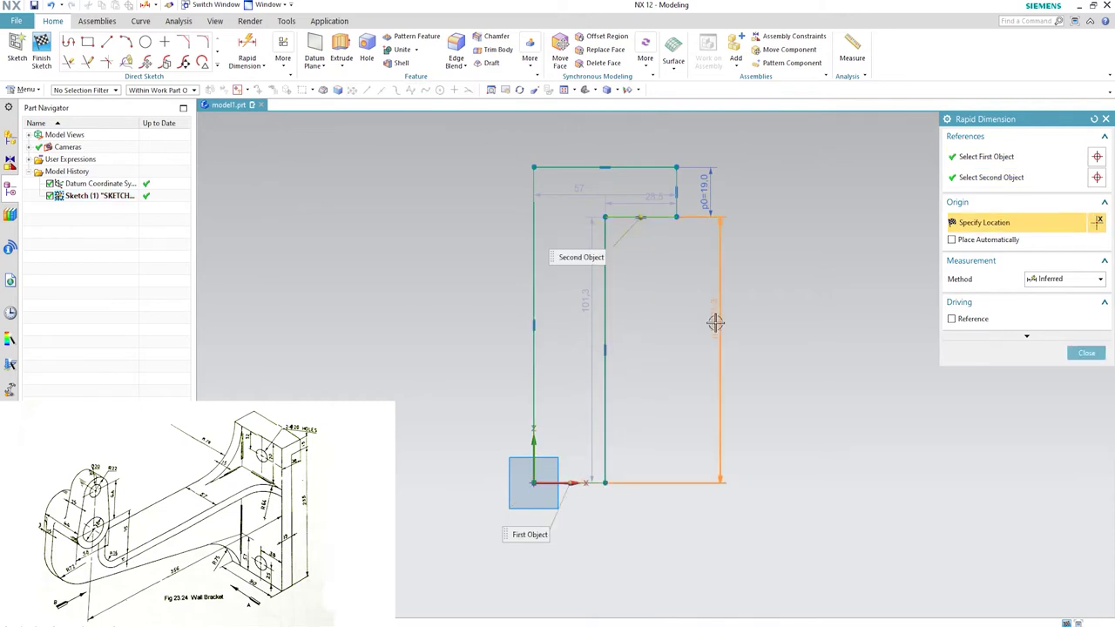
click(709, 336)
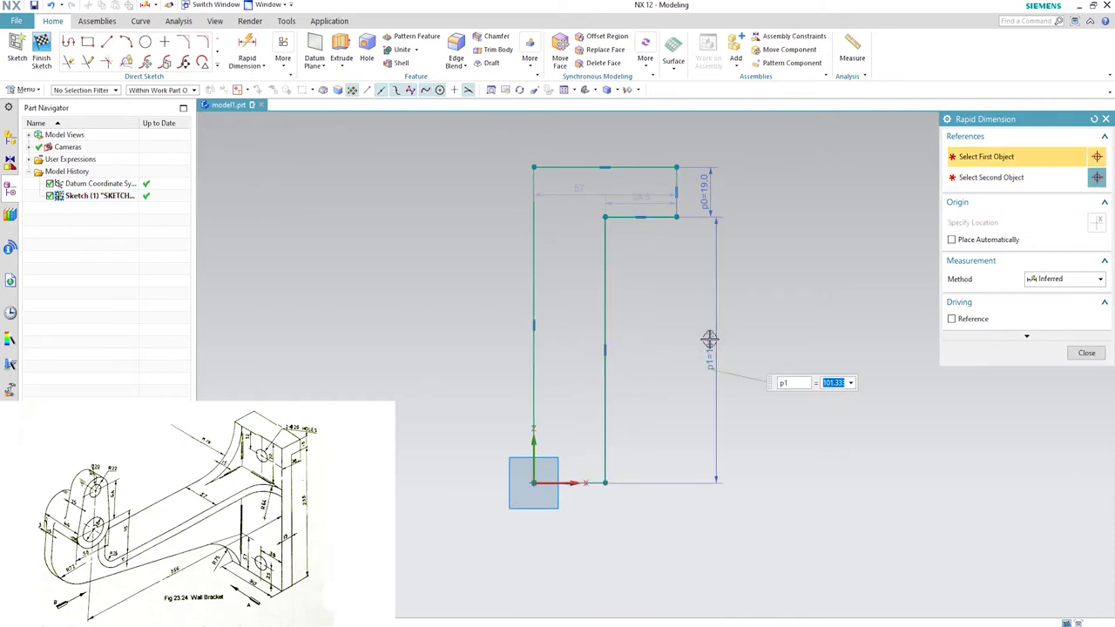
text(235)
key(Return)
Dimension the top edge of the profile as 38 mm wide.
scroll(697, 326, down, 5)
scroll(713, 197, up, 4)
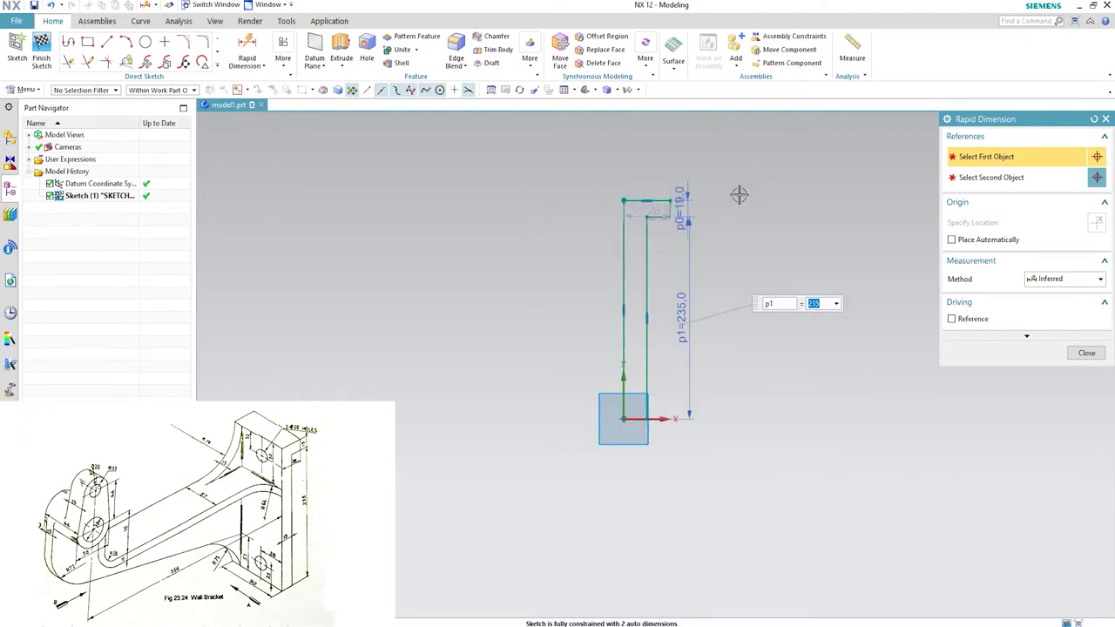
click(663, 190)
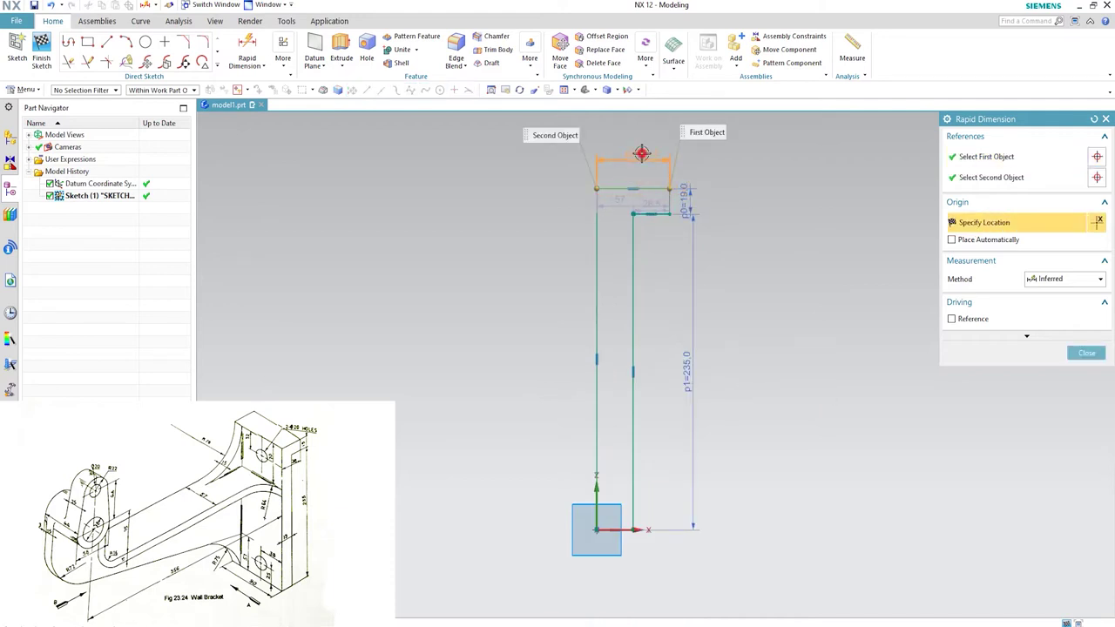
click(641, 153)
text(38)
key(Return)
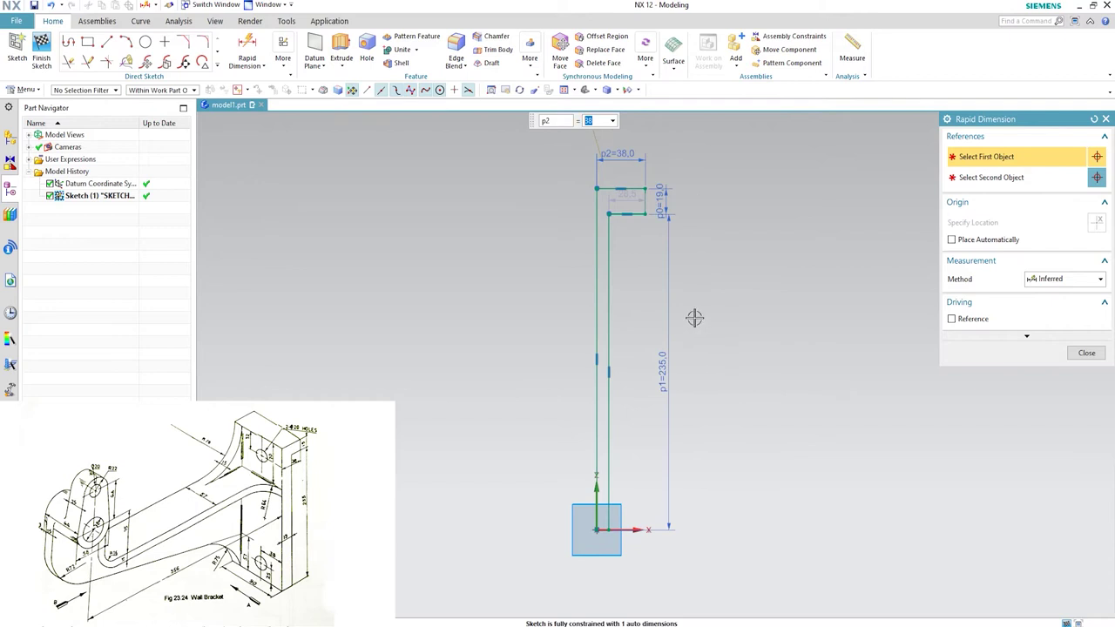
Dimension the bottom edge of the profile's stem as 19 mm wide and end dimensioning.
scroll(613, 532, up, 1)
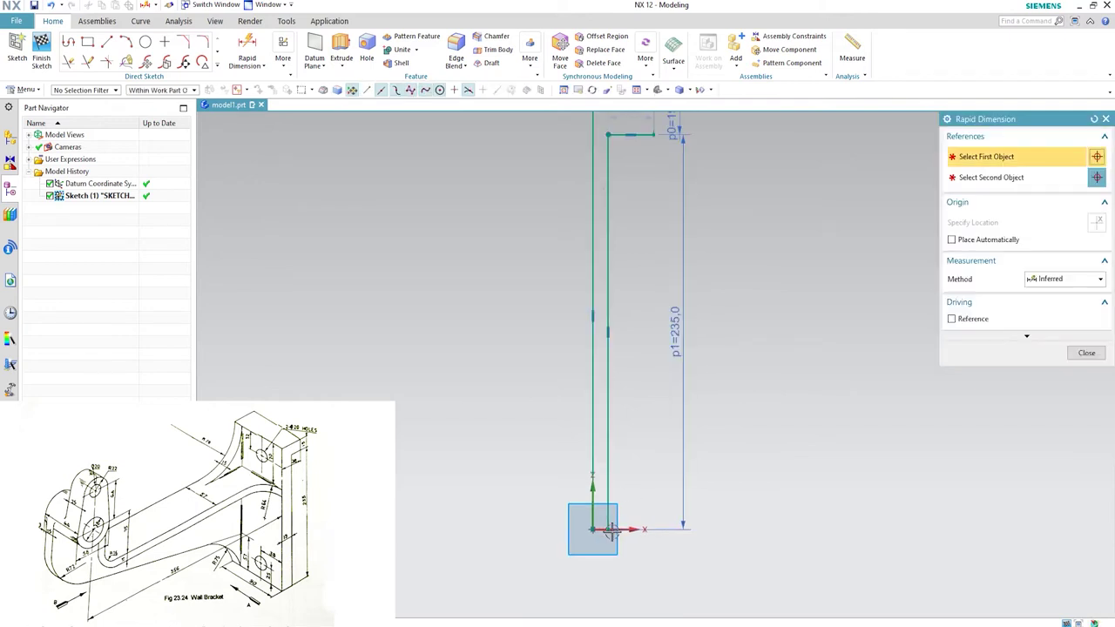
scroll(612, 533, up, 1)
click(608, 488)
click(577, 465)
click(667, 468)
text(10)
key(Return)
scroll(667, 465, down, 3)
middle_click(694, 411)
Extrude the profile symmetrically about the sketch plane with a distance of 90/2 mm.
middle_drag(694, 411, 733, 437)
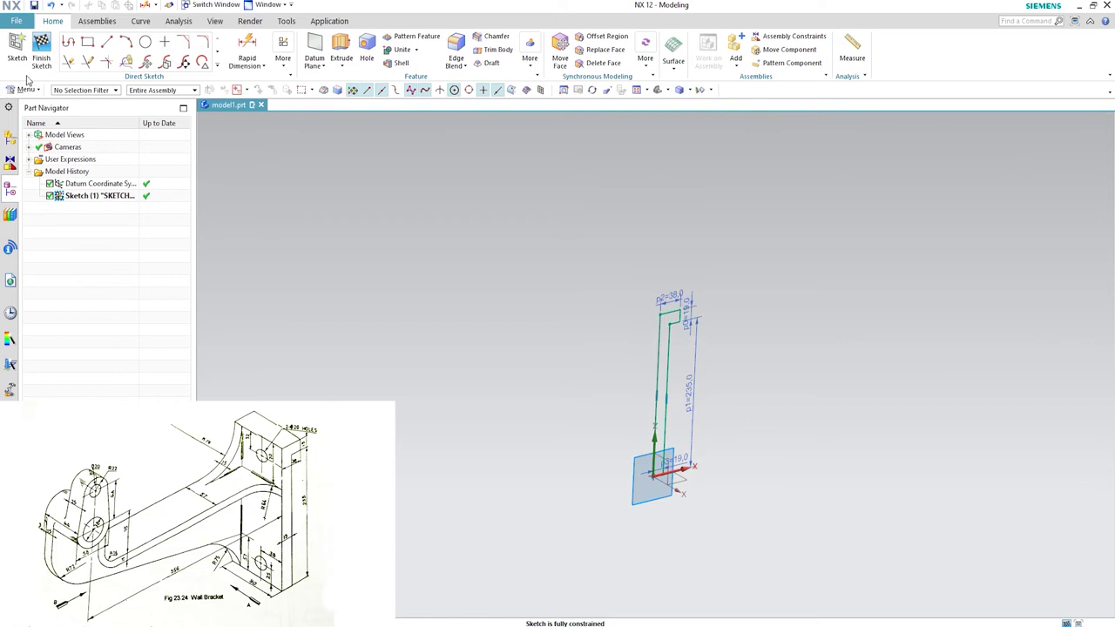
click(341, 47)
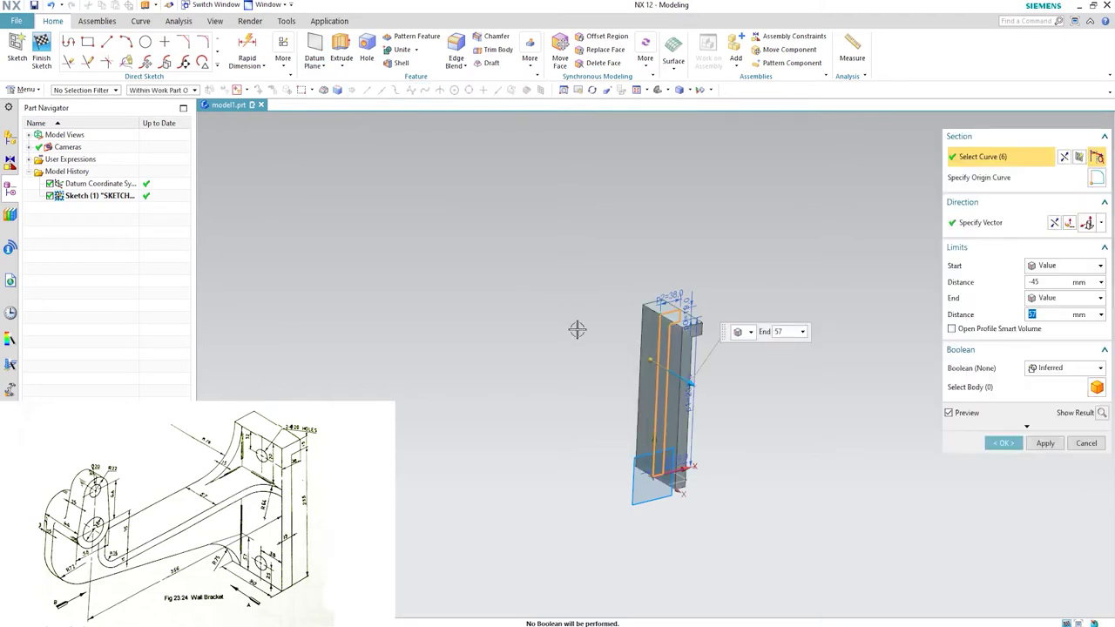
click(1077, 267)
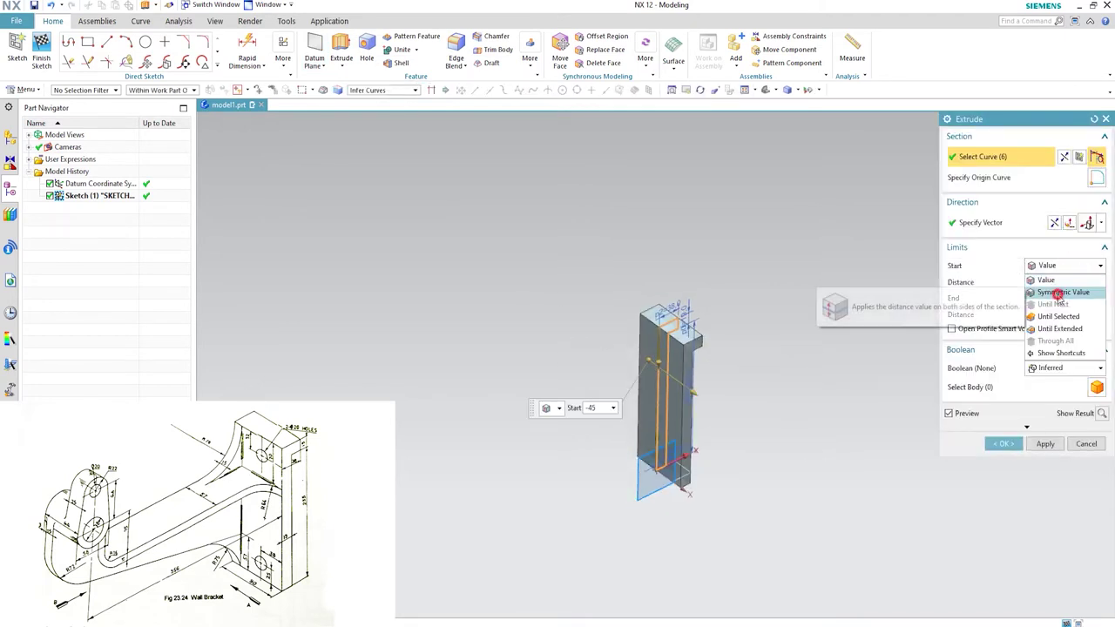
click(1060, 292)
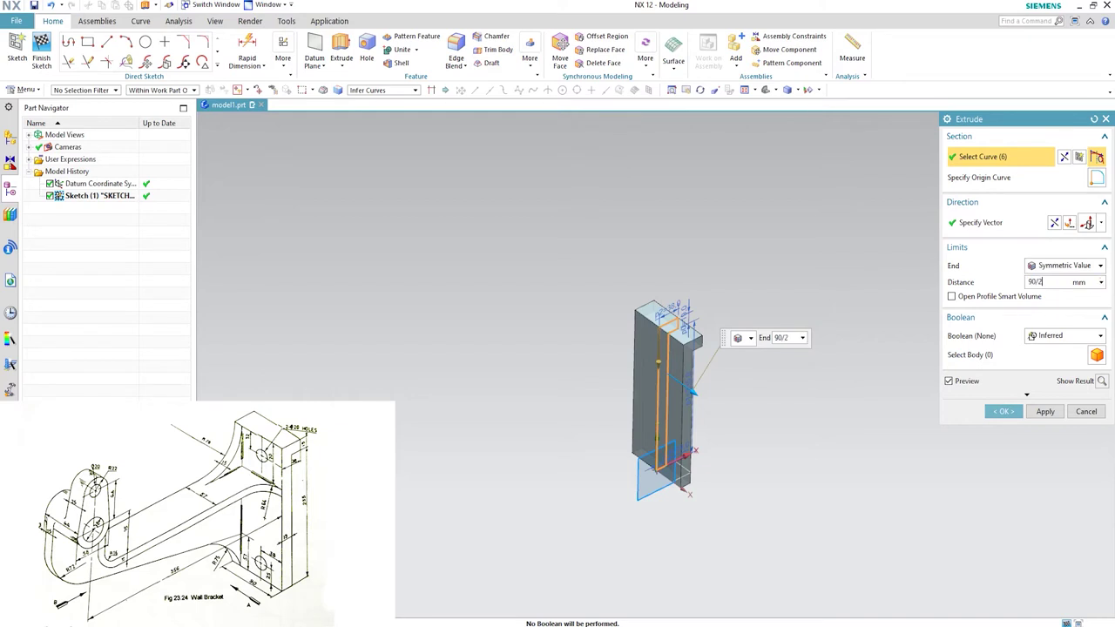
click(1006, 410)
Create a new sketch on the L-shaped side face of the extruded wall plate.
middle_drag(672, 399, 730, 346)
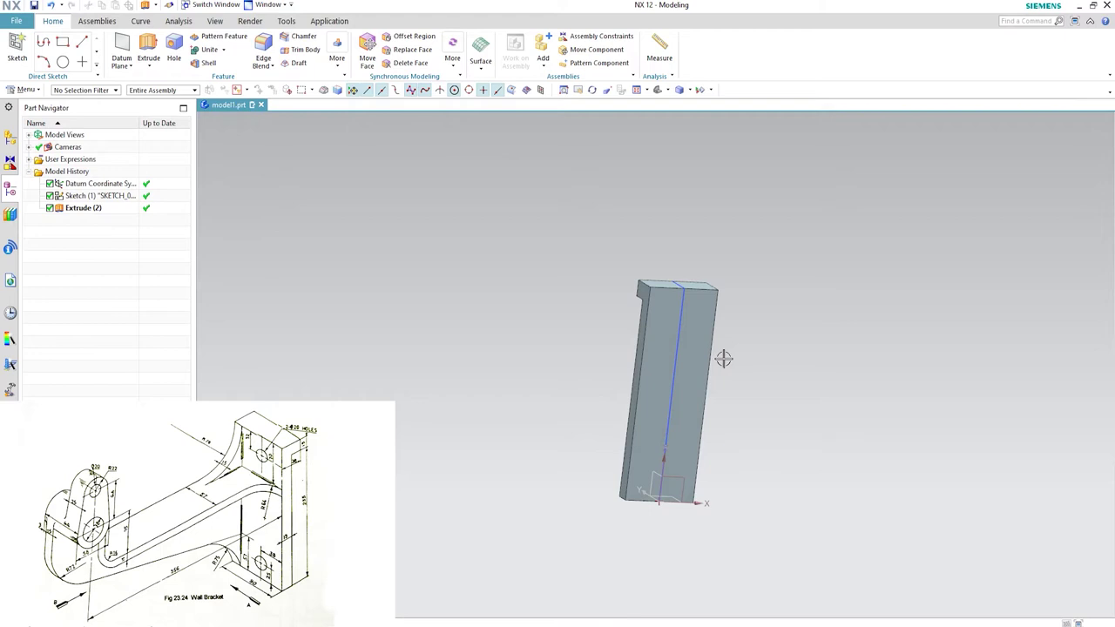
middle_drag(723, 309, 754, 305)
scroll(754, 306, up, 3)
click(17, 48)
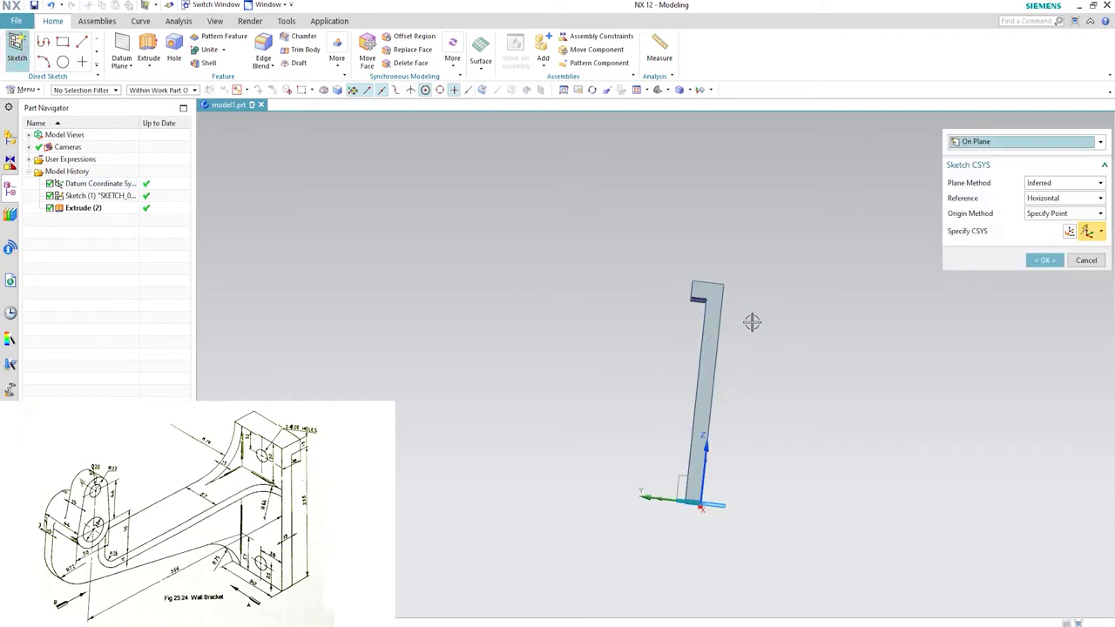
click(707, 295)
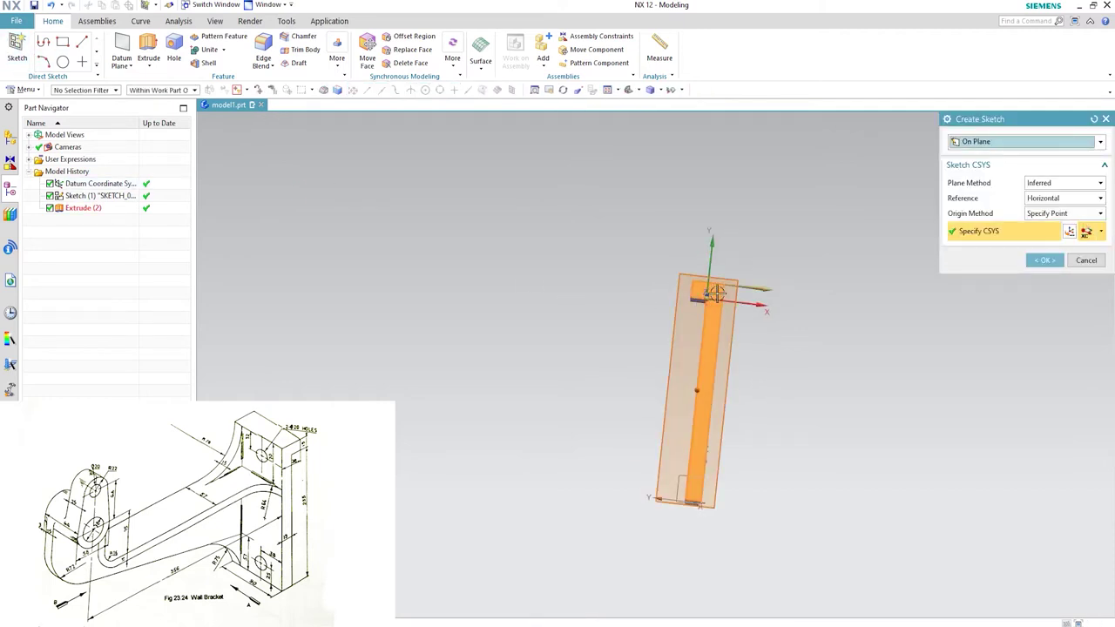
click(1064, 260)
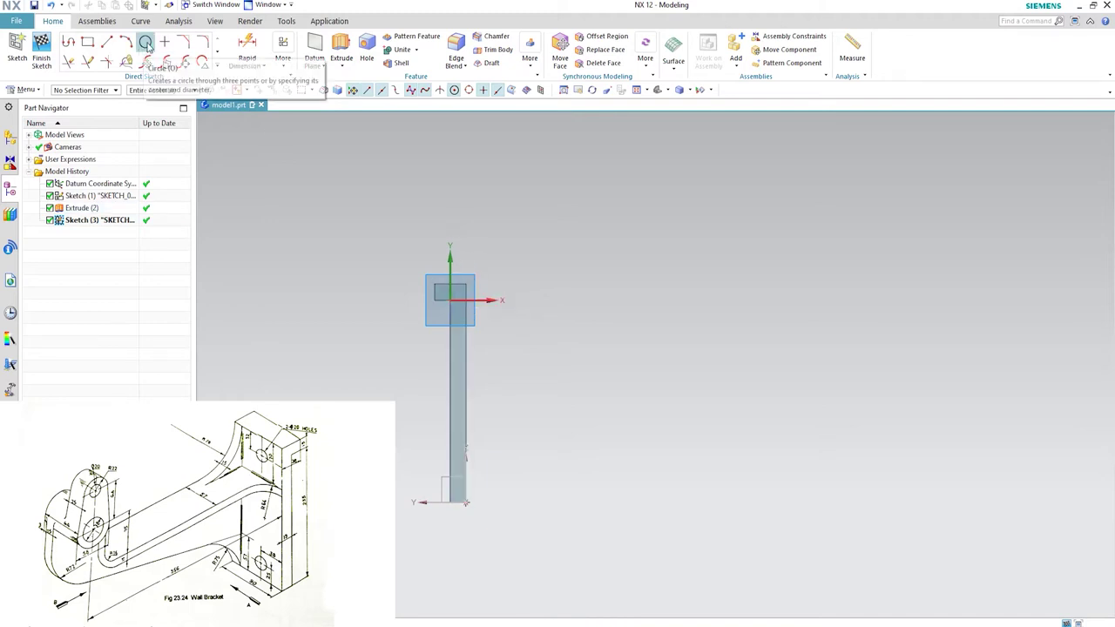
Draw a circle 58 mm in diameter out to the side of the wall plate, a little above its upper end.
click(146, 42)
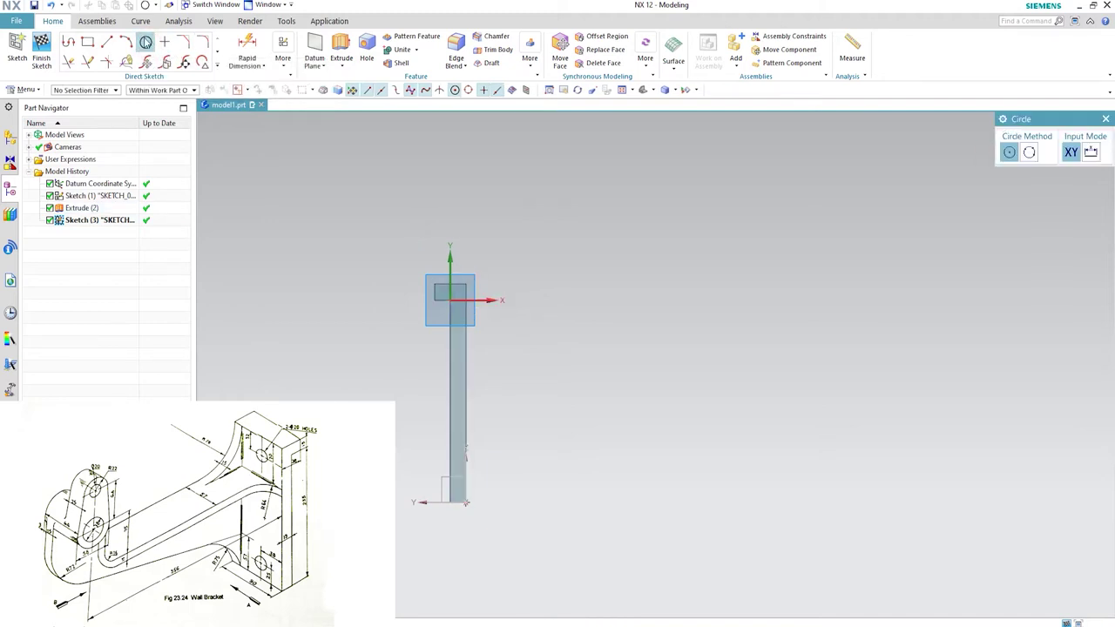
click(628, 259)
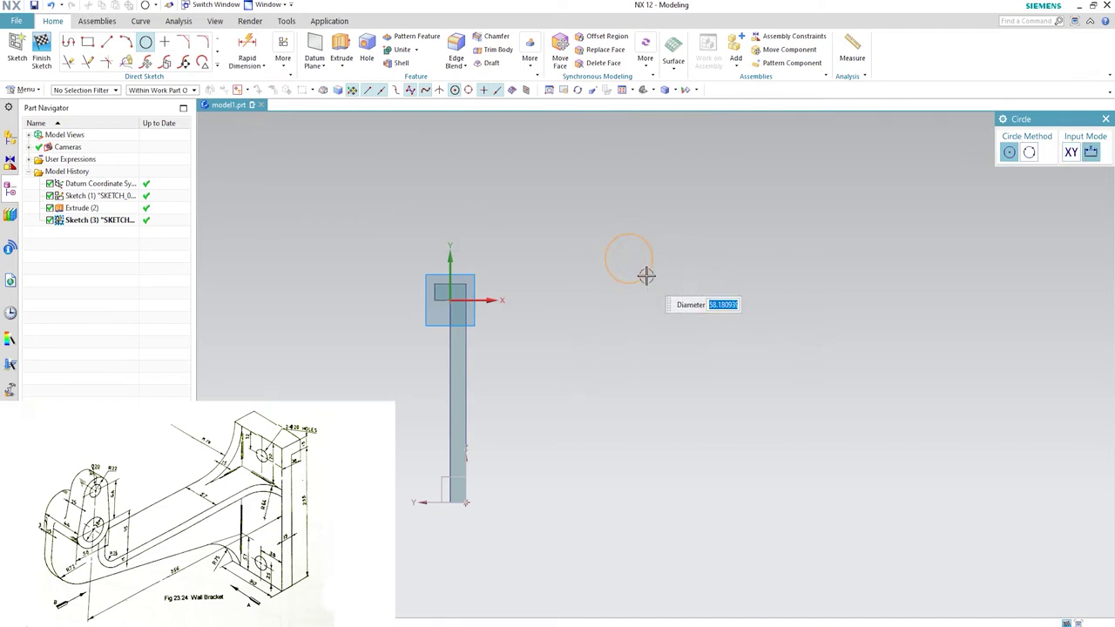
key(Return)
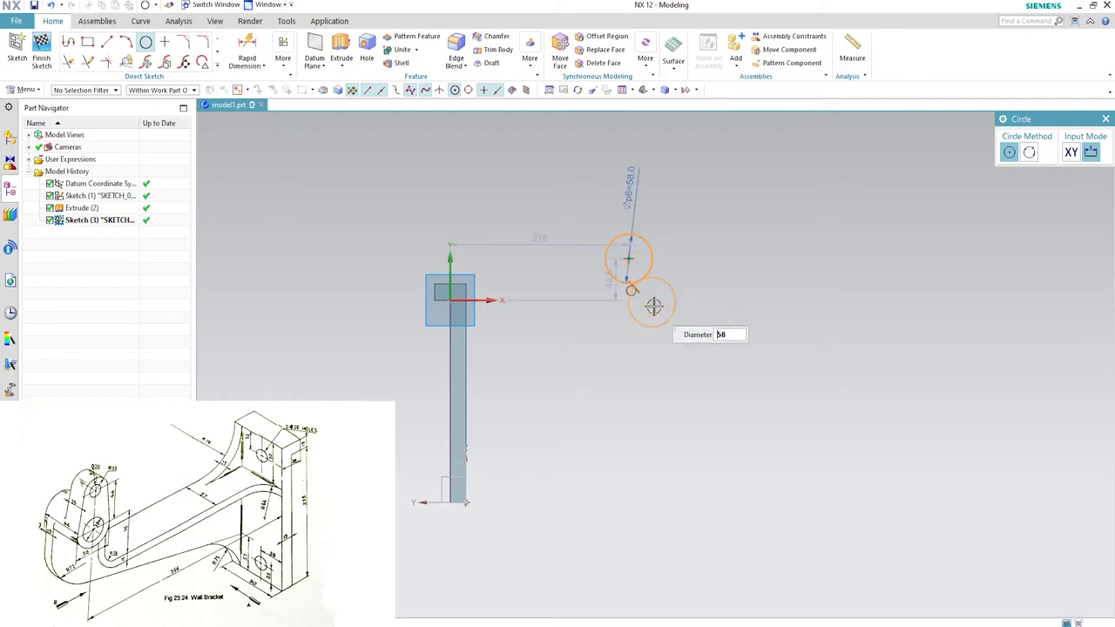
scroll(675, 277, up, 3)
key(Escape)
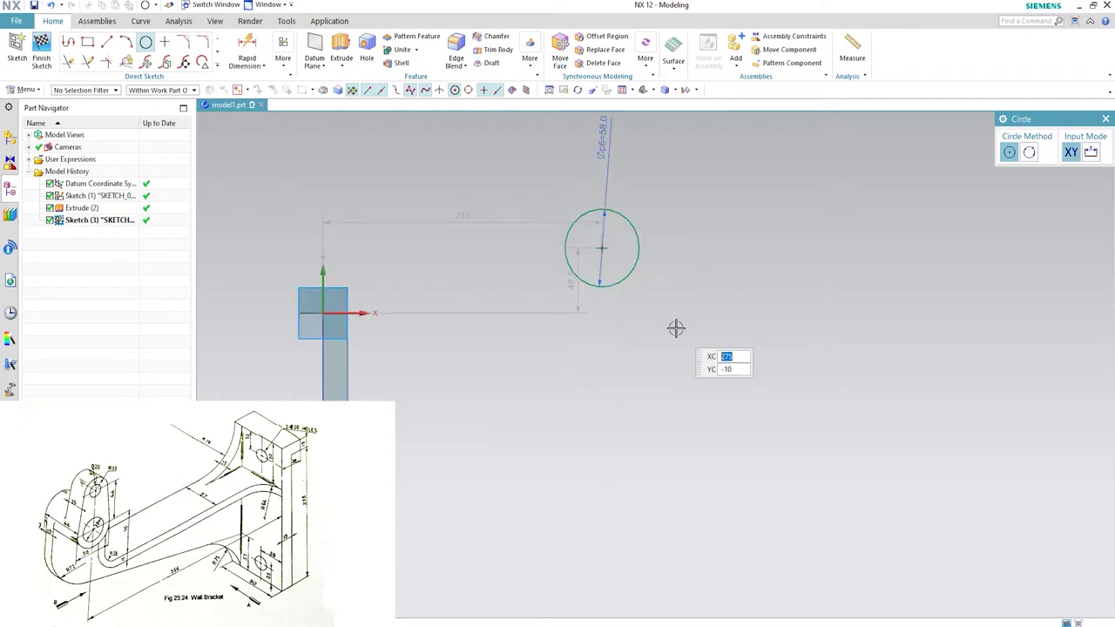
click(324, 310)
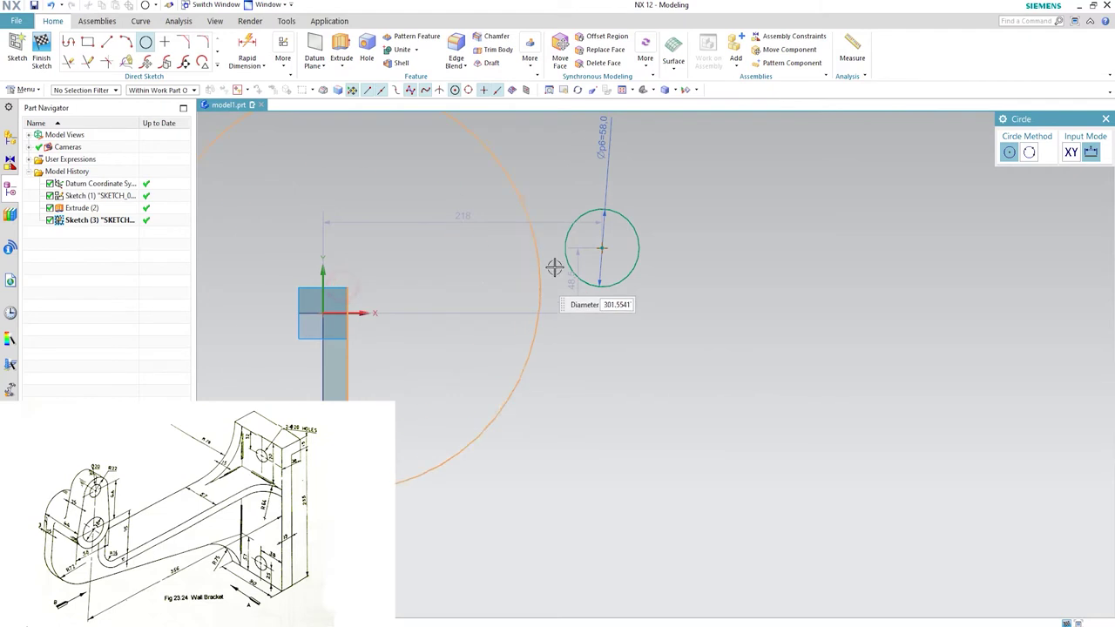
key(Escape)
key(Escape)
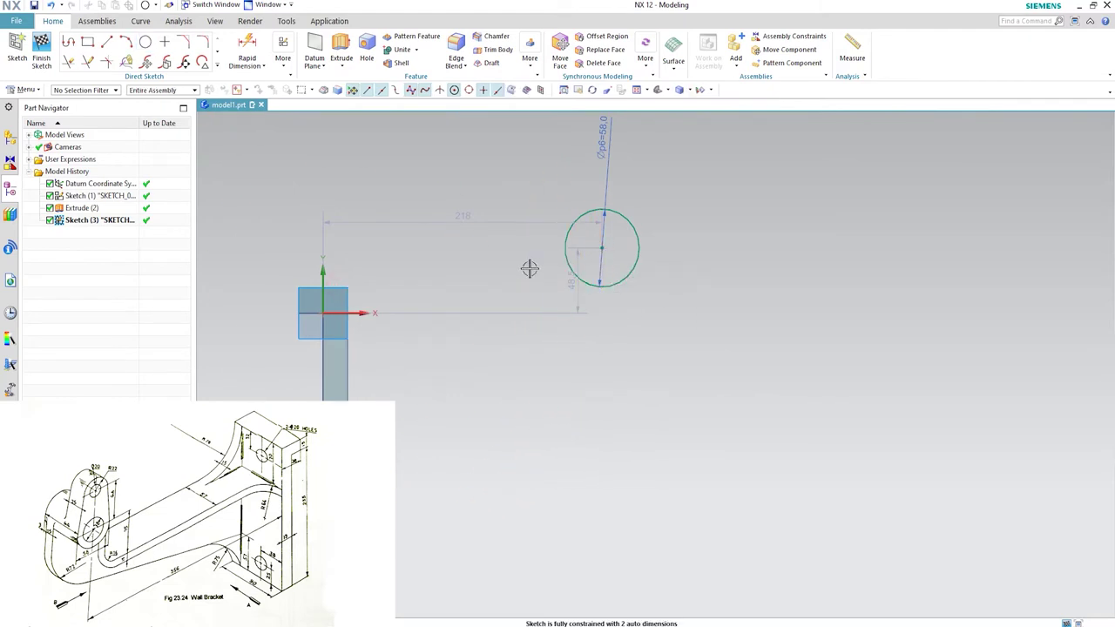
Dimension the vertical distance from the plate's upper corner to the circle's centre as 5 mm.
key(d)
click(347, 288)
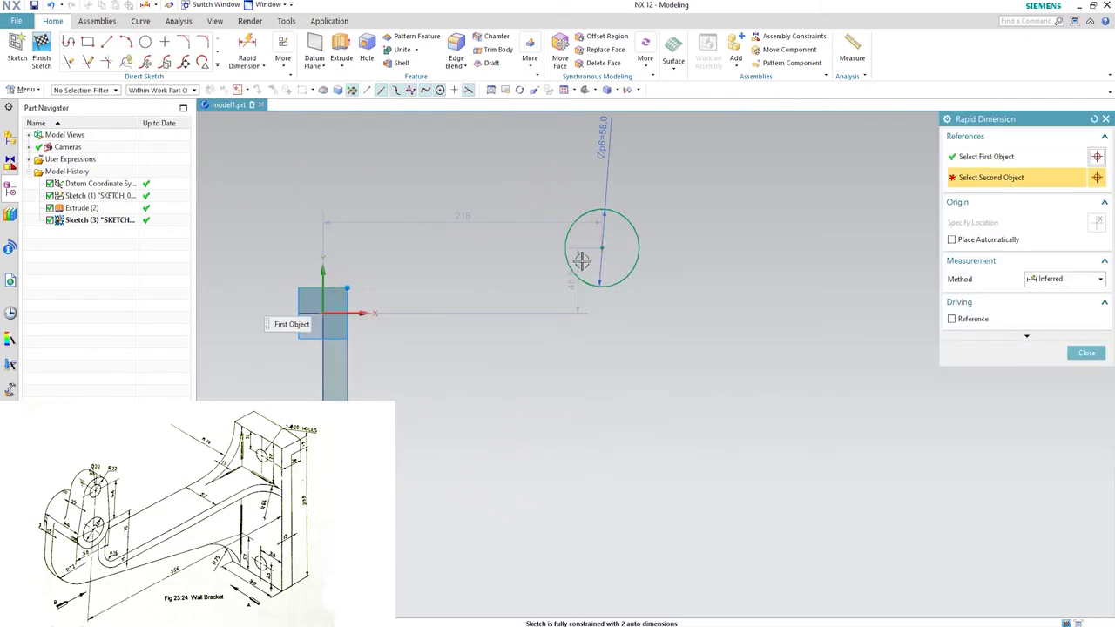
click(603, 250)
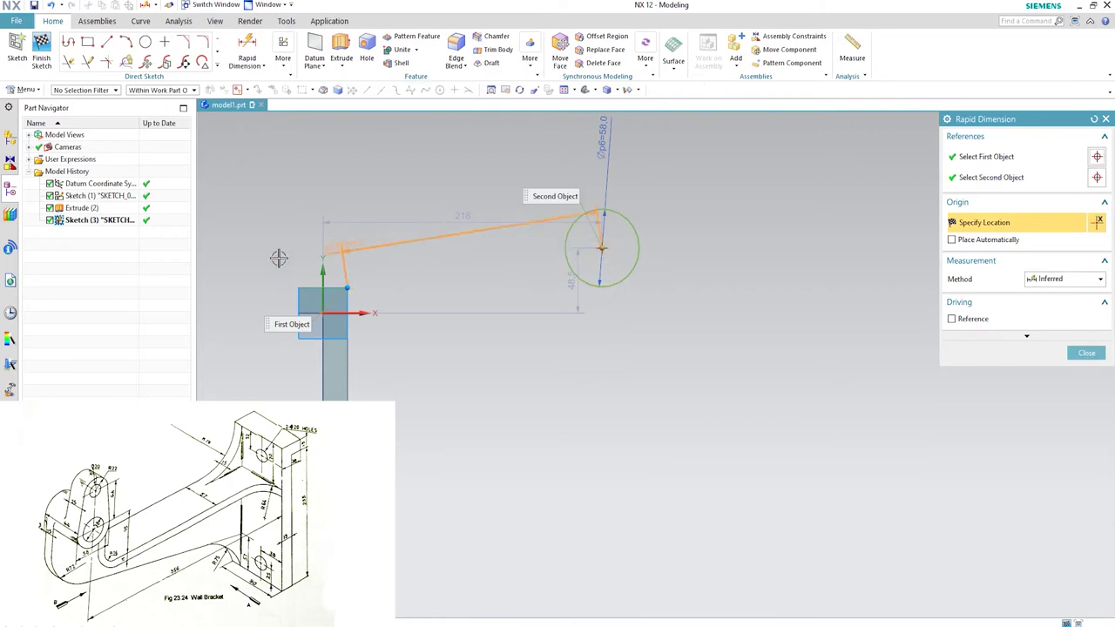
click(241, 268)
text(6)
key(Return)
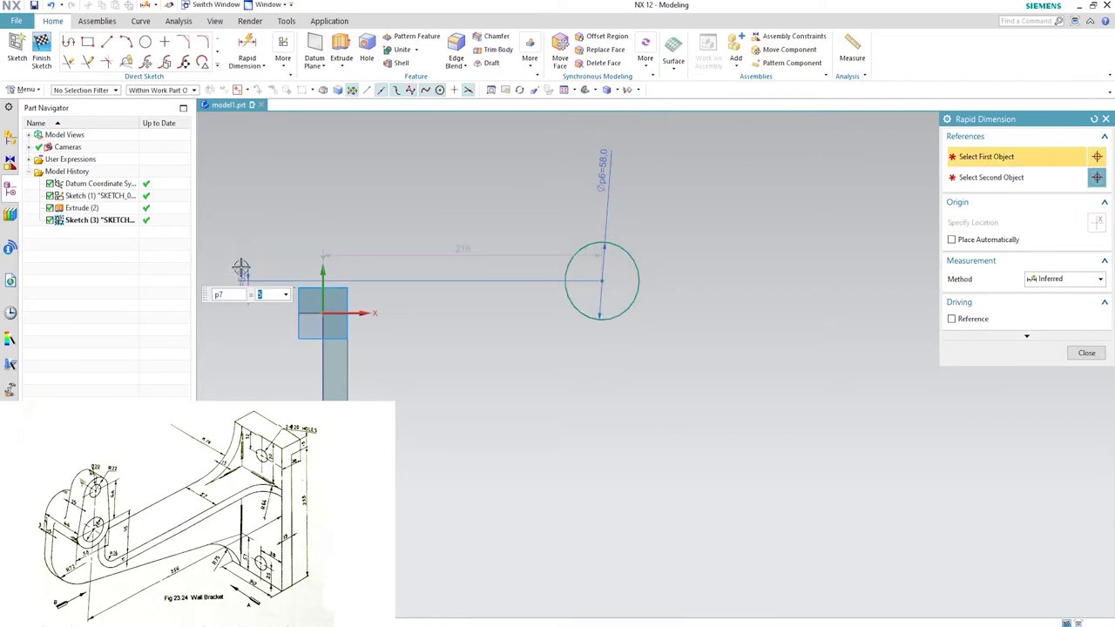
click(433, 414)
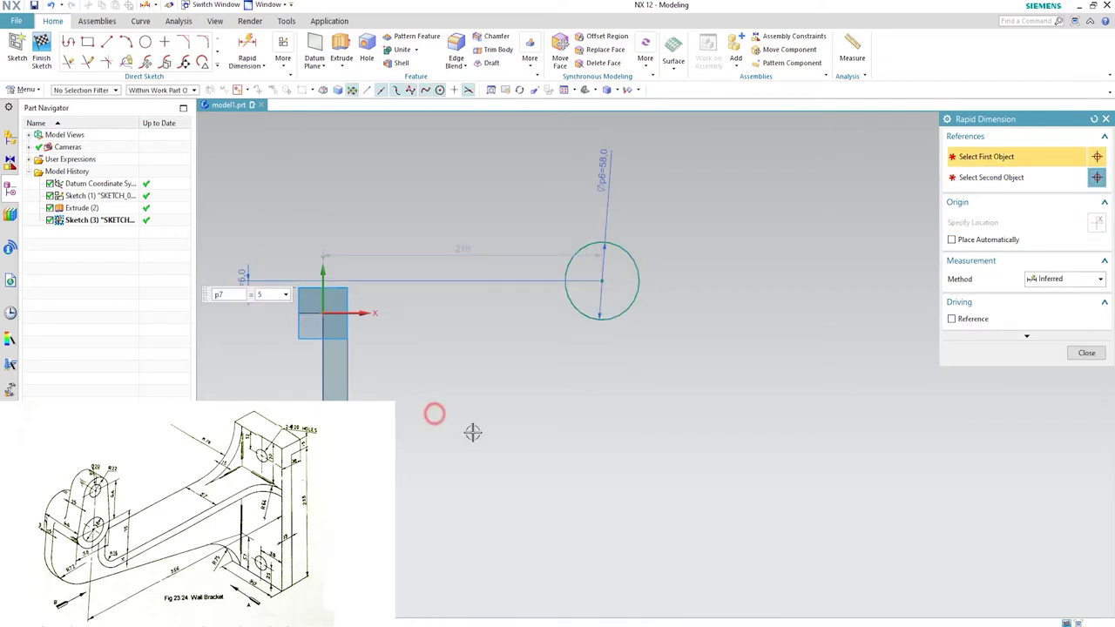
middle_click(525, 475)
Dimension the horizontal distance from the plate's long vertical edge to the circle's centre as 356 mm and end dimensioning.
key(d)
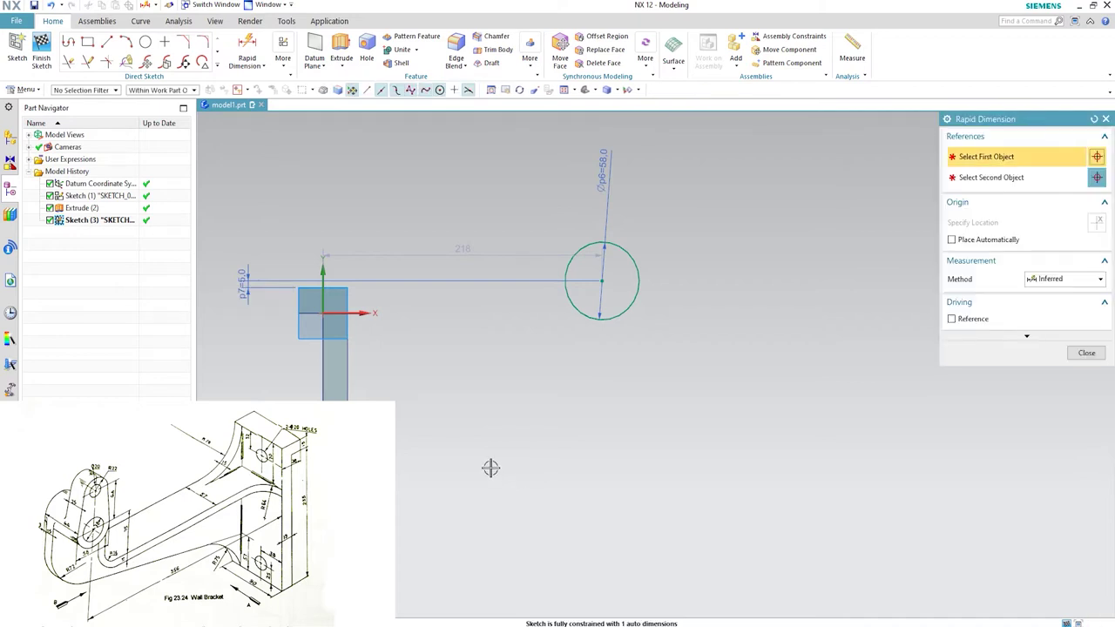
click(345, 383)
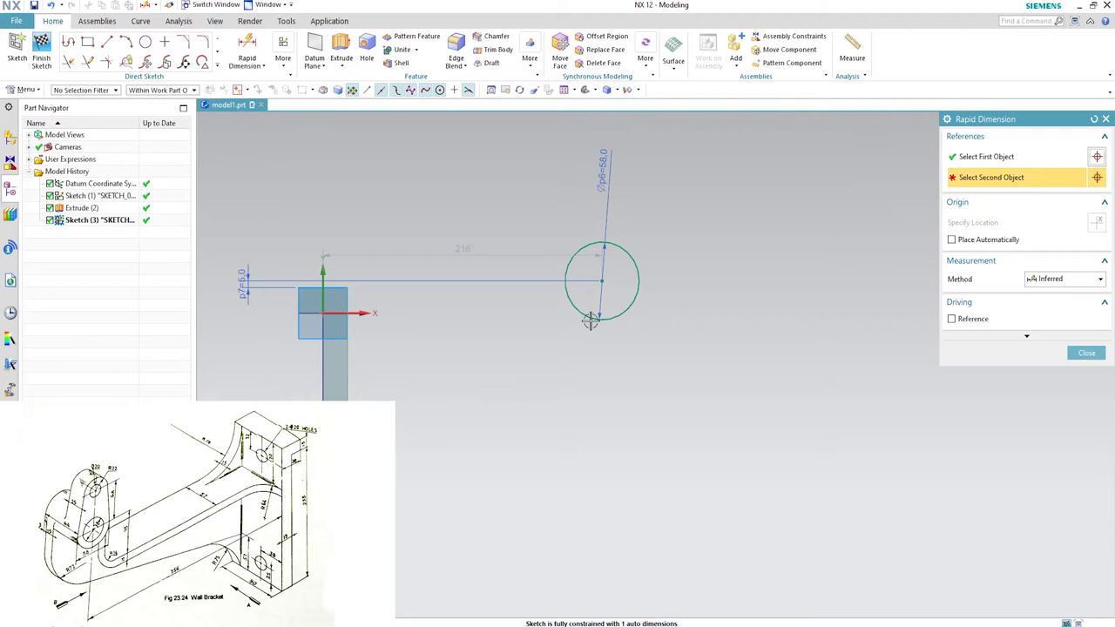
click(602, 283)
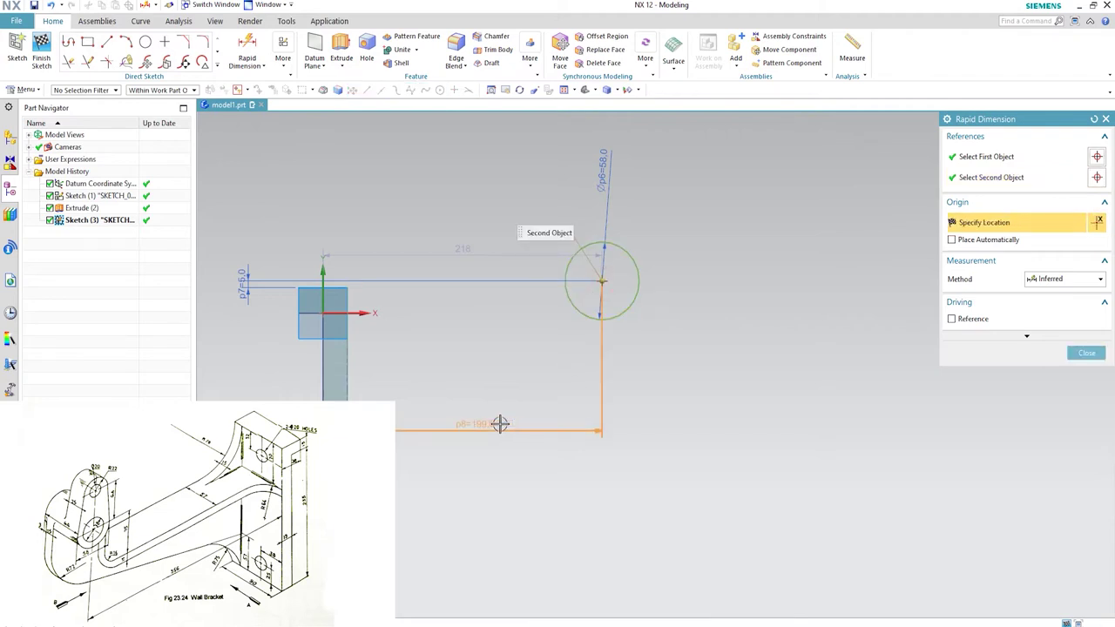
click(500, 424)
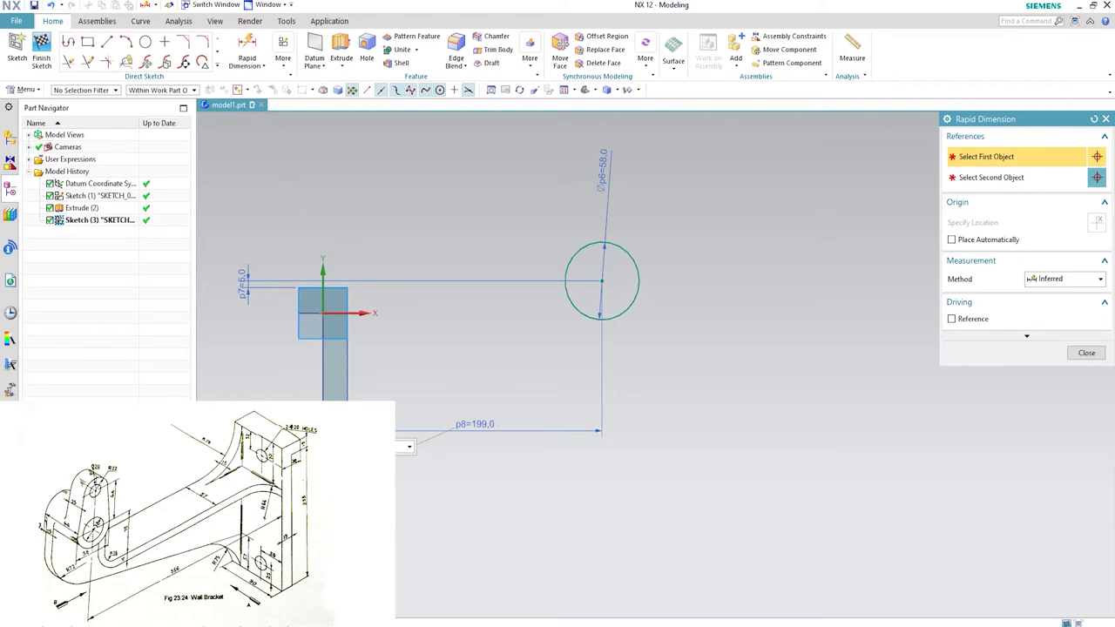
text(356)
key(Return)
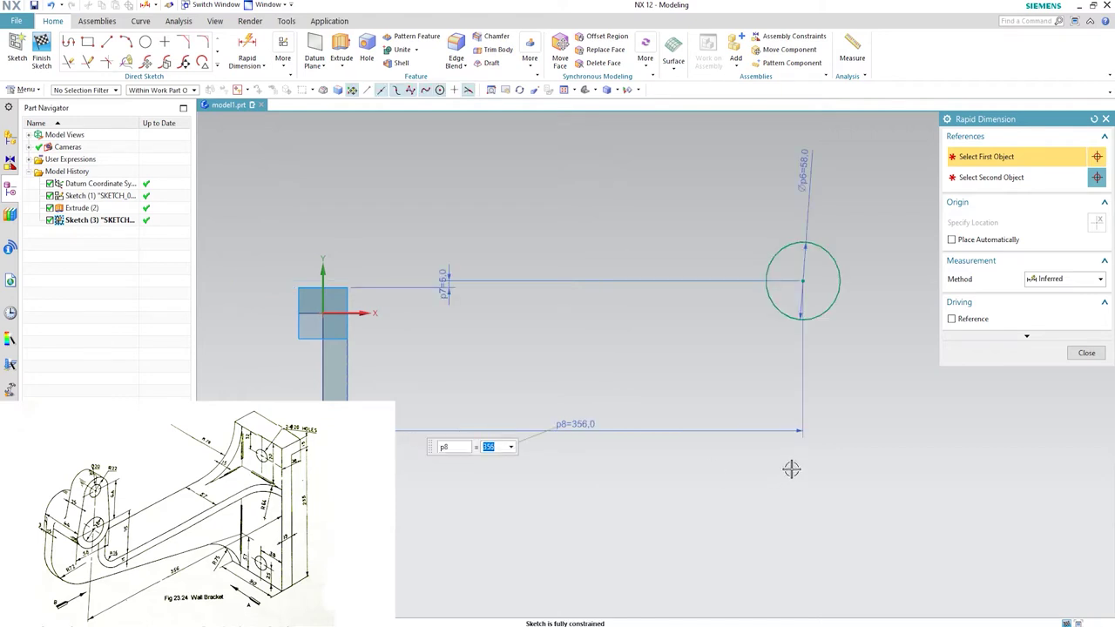
click(1086, 353)
scroll(543, 348, down, 3)
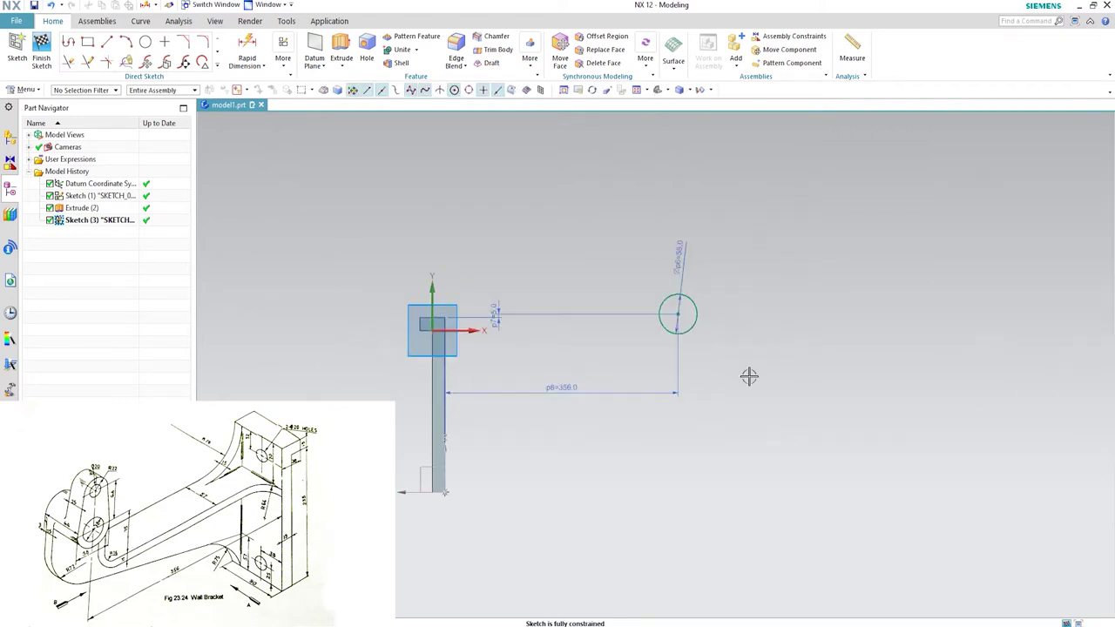
scroll(647, 324, up, 2)
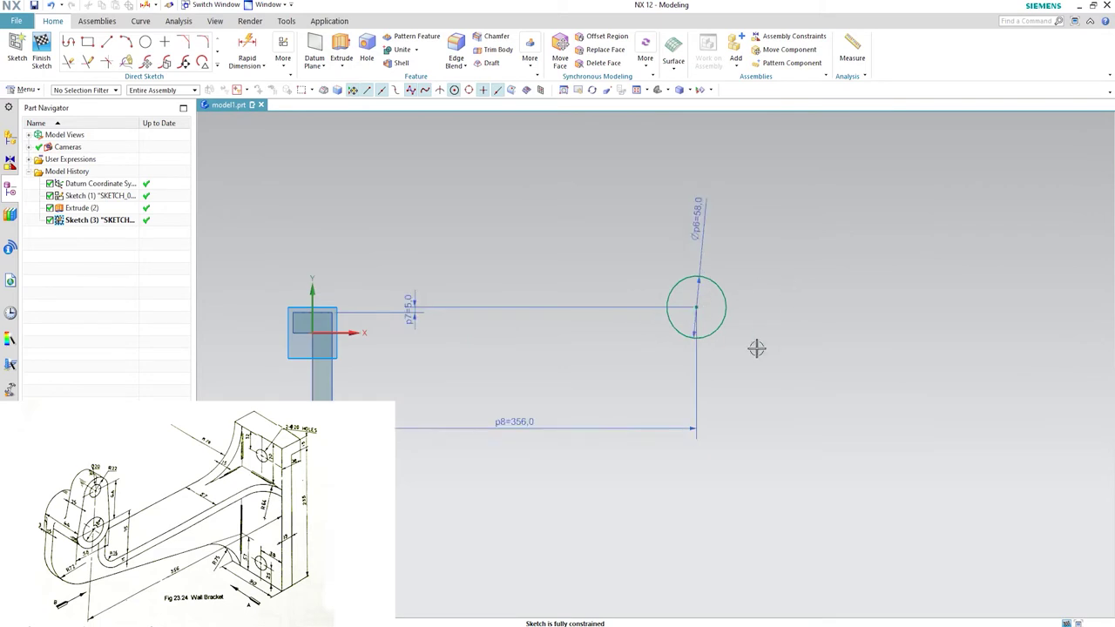
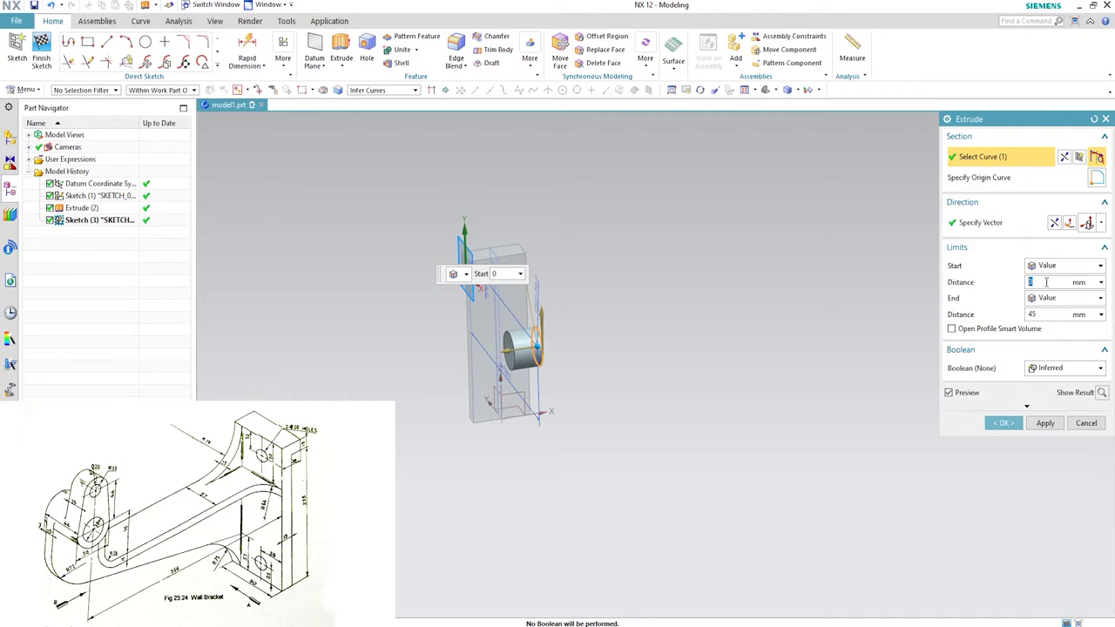
Extrude the 58 mm circle in the reversed direction with a start distance of -3 mm and an end distance of 61 mm.
click(1054, 222)
scroll(526, 332, up, 3)
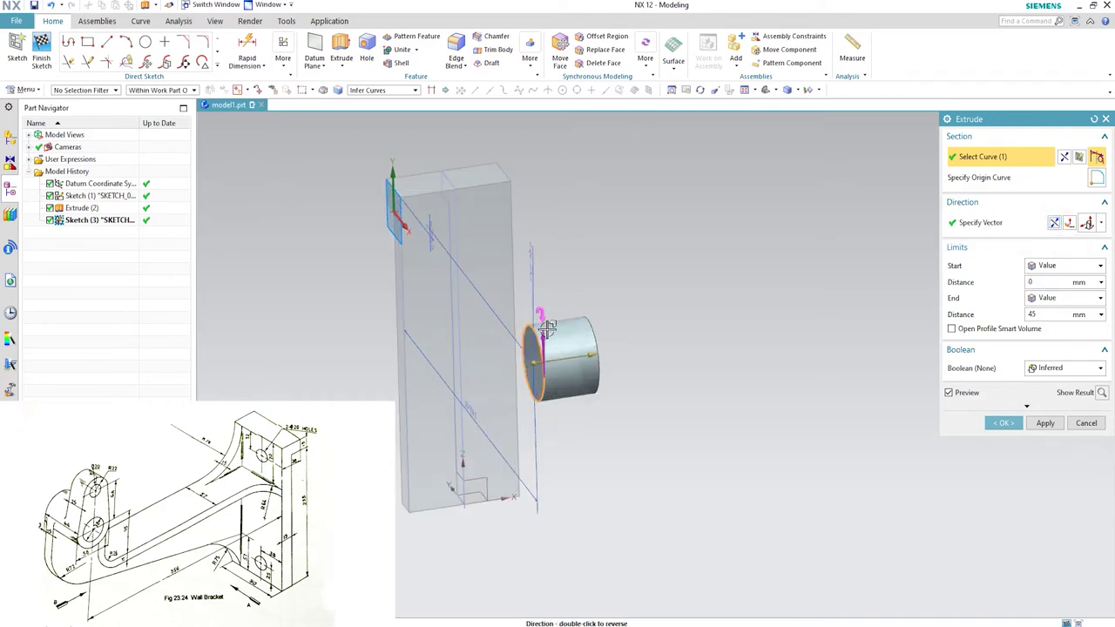
click(1052, 282)
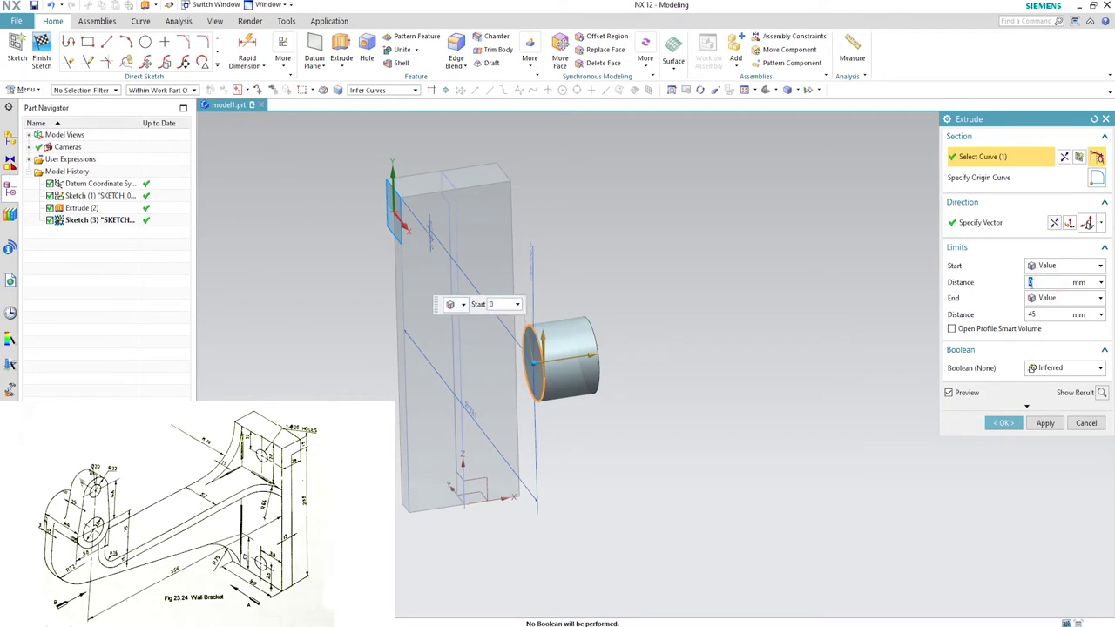
key(Return)
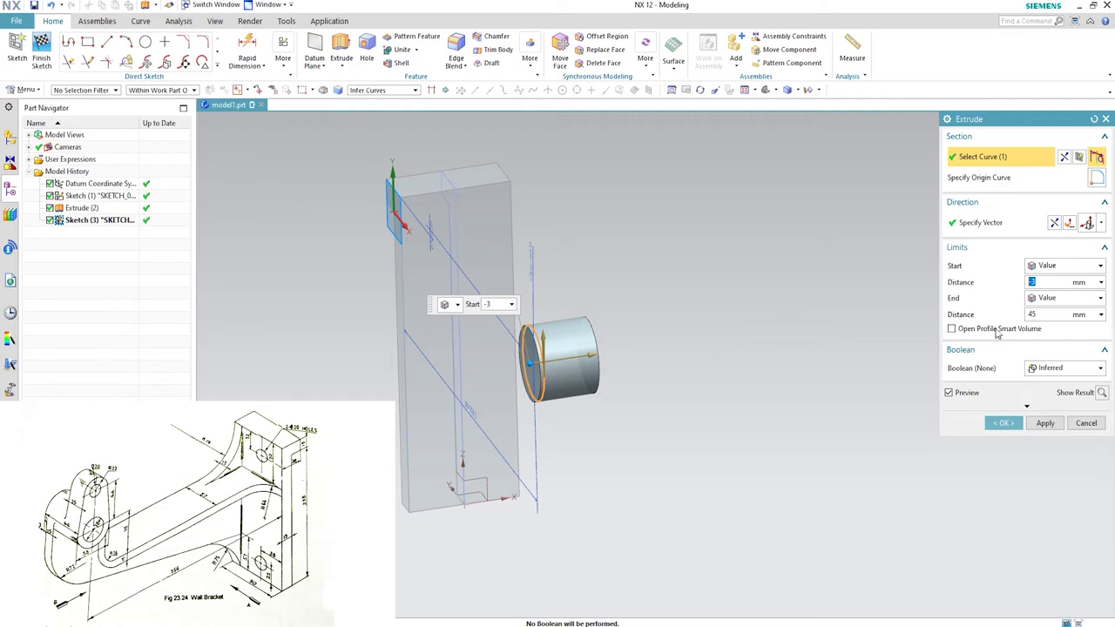
click(1045, 315)
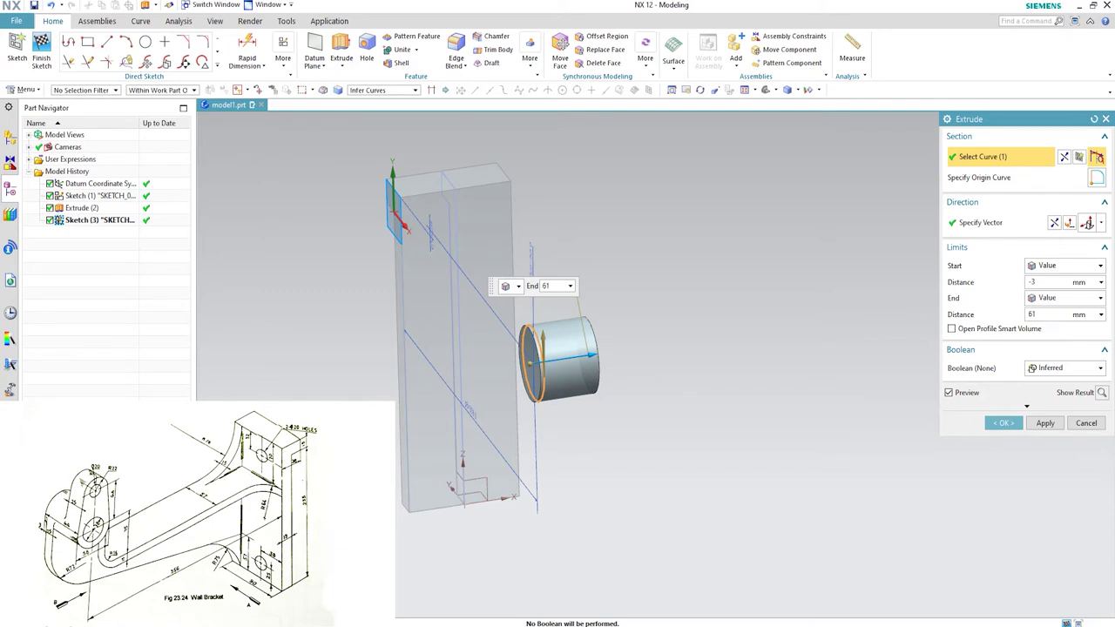
key(Return)
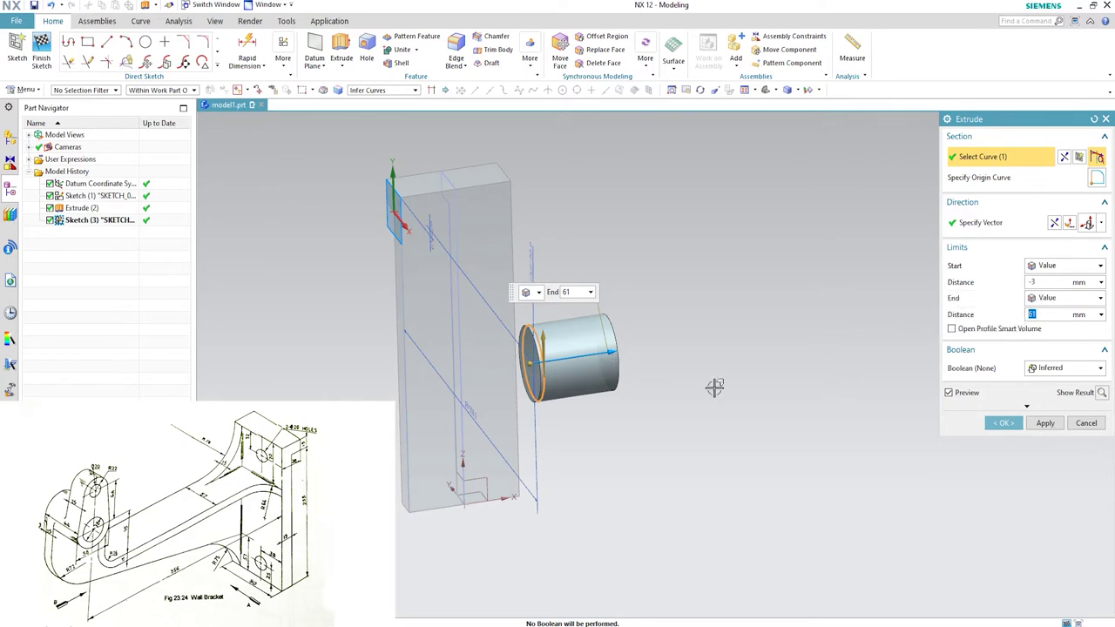
click(1008, 426)
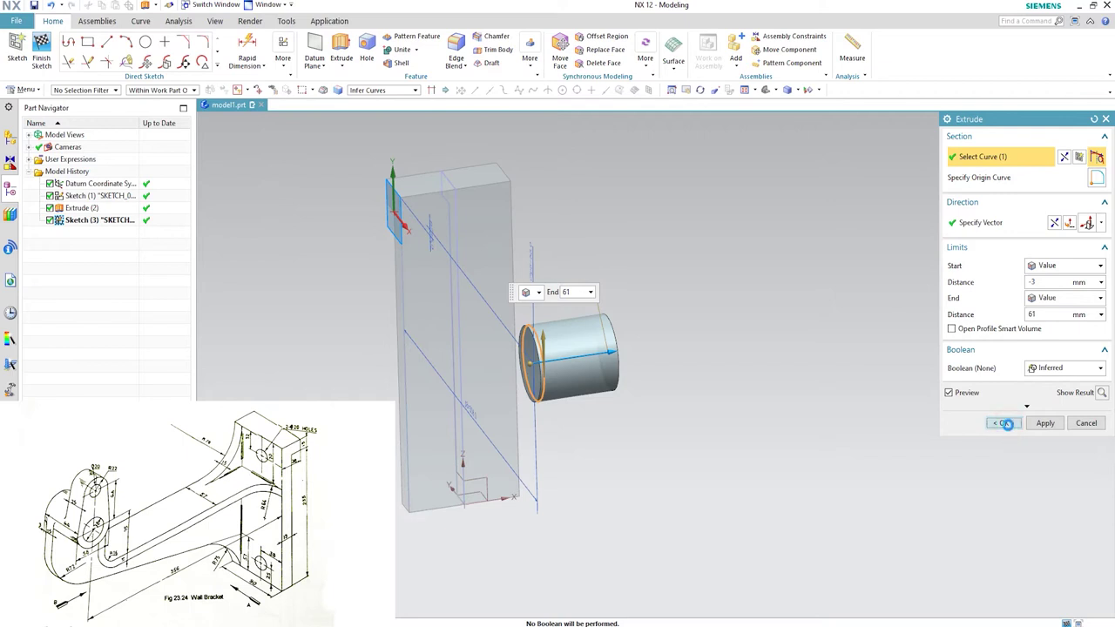
Measure the cylinder's length between the centre points of its two circular end edges.
middle_drag(567, 391, 597, 391)
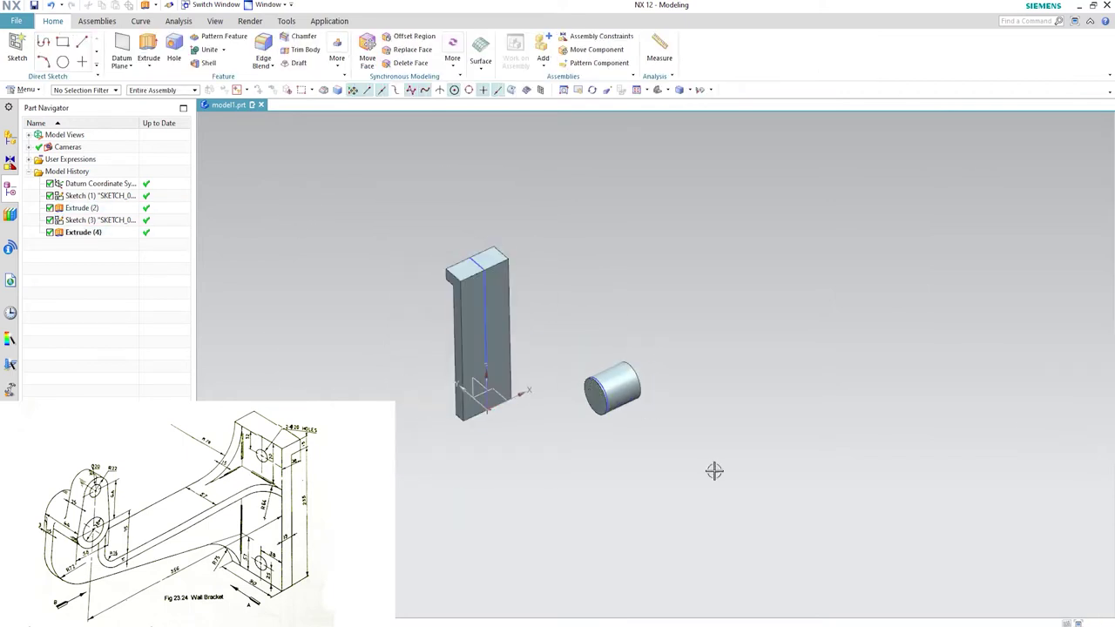
middle_drag(714, 467, 524, 385)
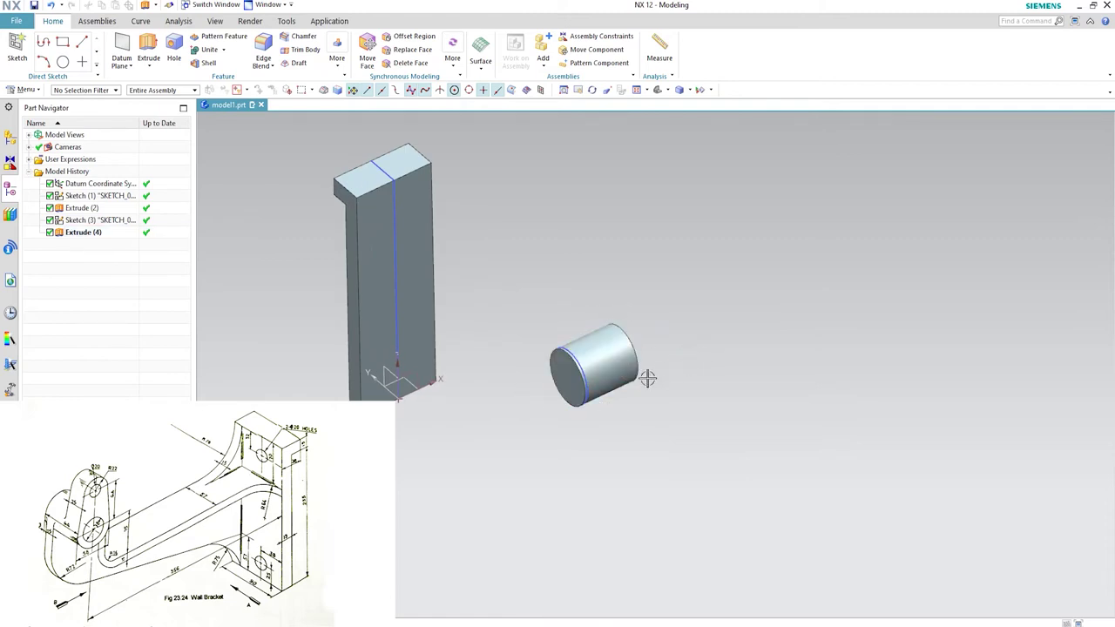
scroll(586, 381, up, 1)
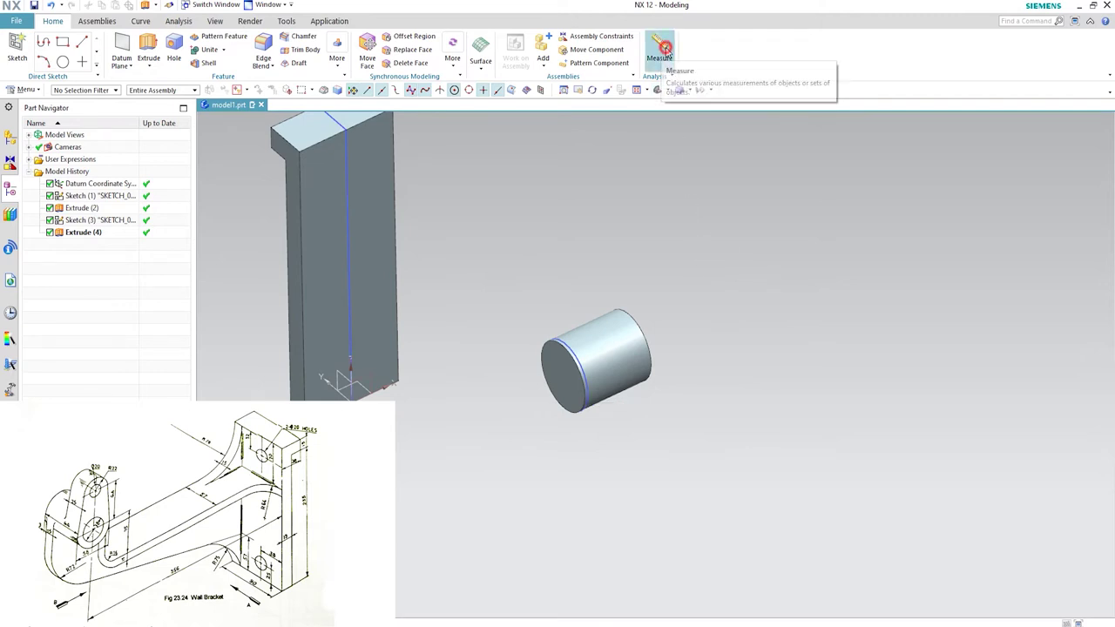
click(666, 52)
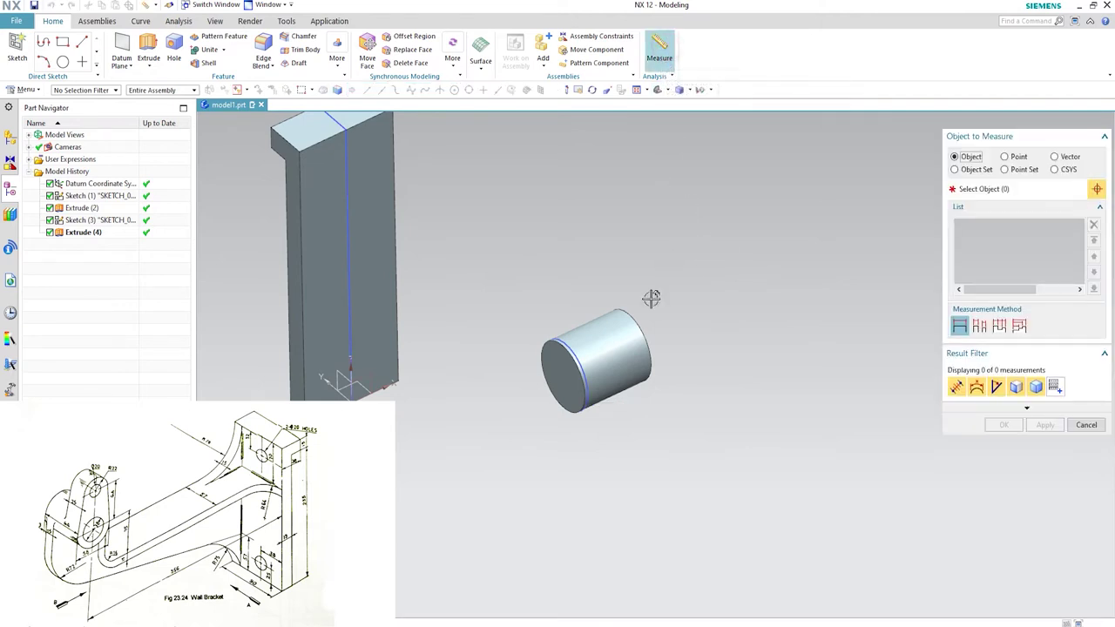
click(1004, 157)
scroll(709, 366, up, 1)
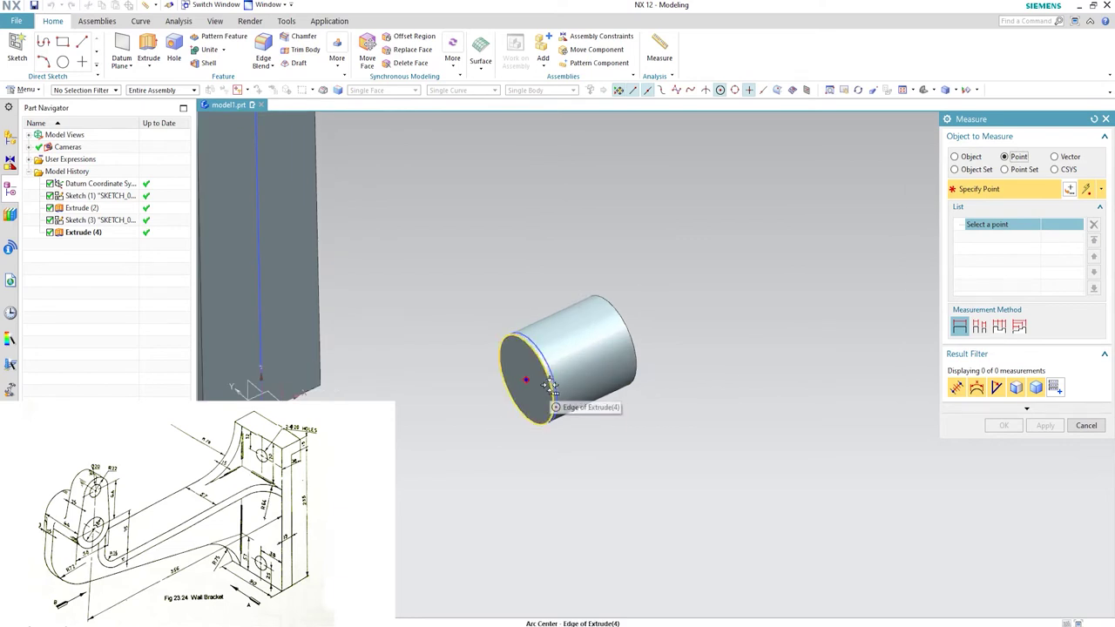
click(551, 386)
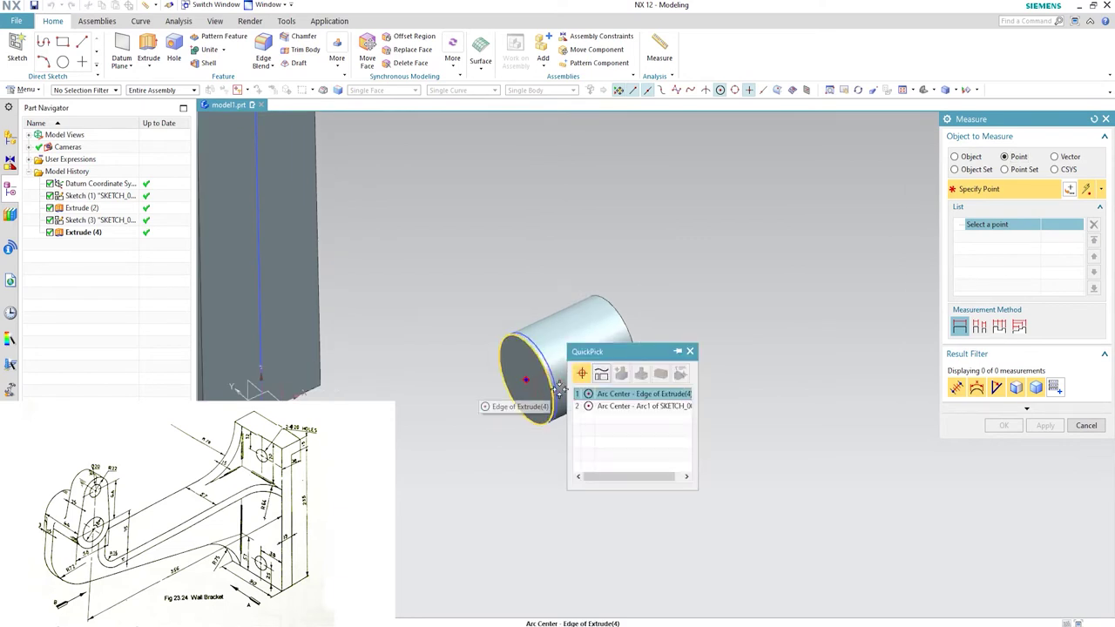
click(575, 391)
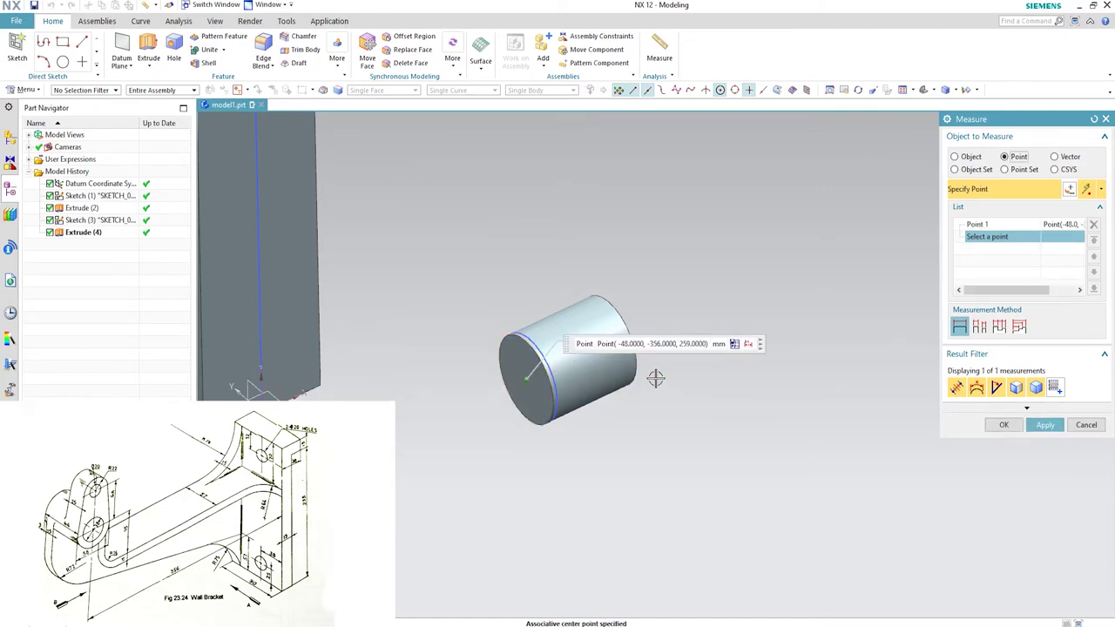
click(641, 369)
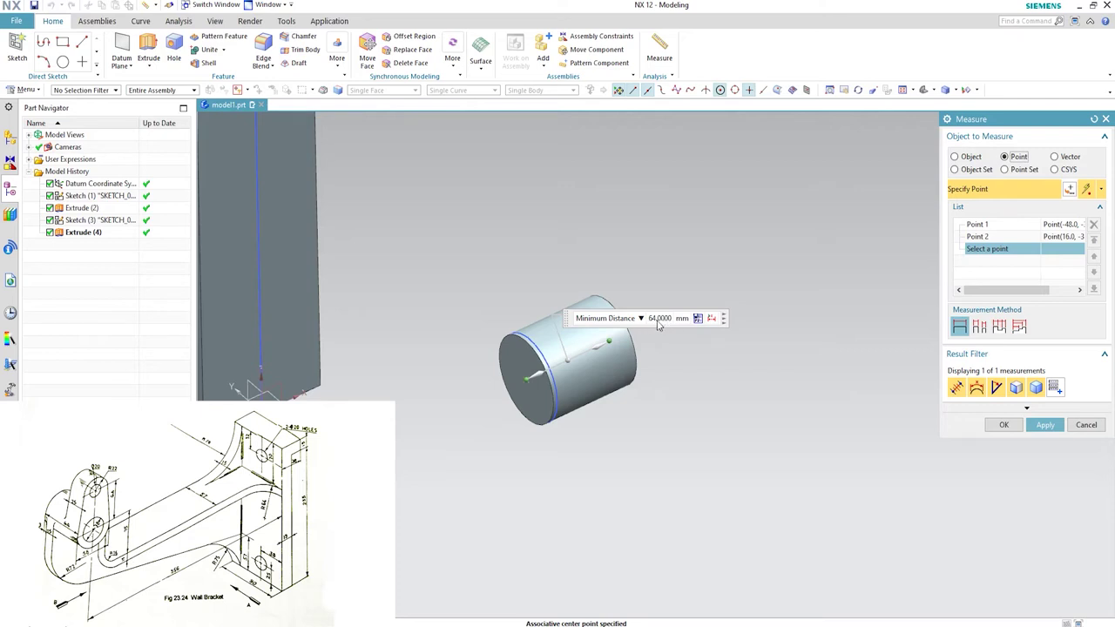
middle_click(758, 351)
Create a sketch on the flat end face of the cylindrical boss.
middle_drag(644, 351, 278, 398)
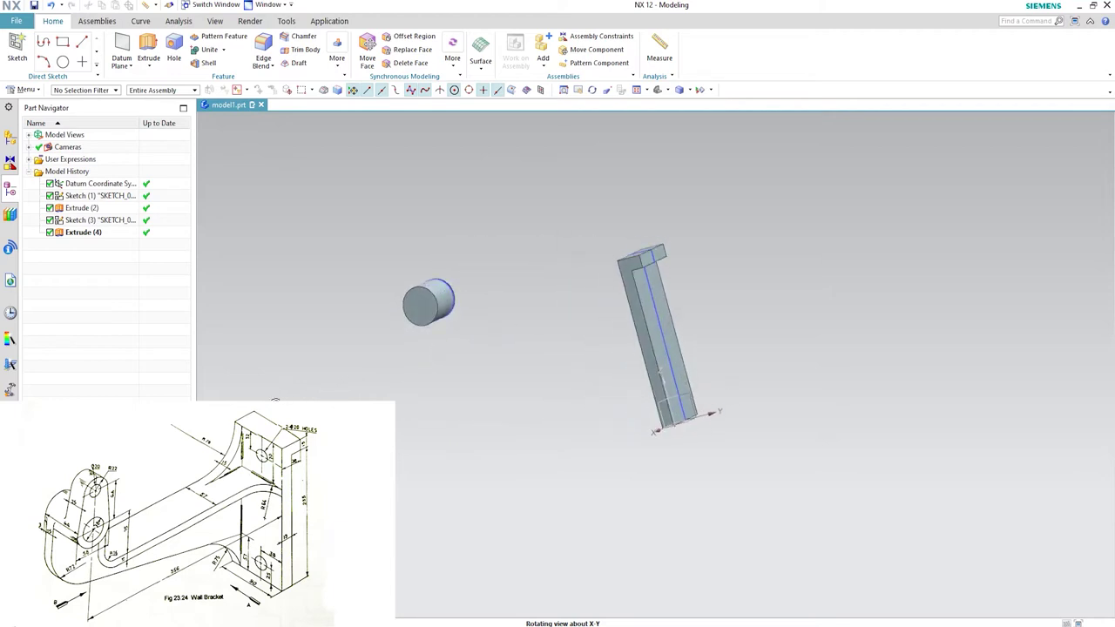
middle_drag(425, 302, 394, 293)
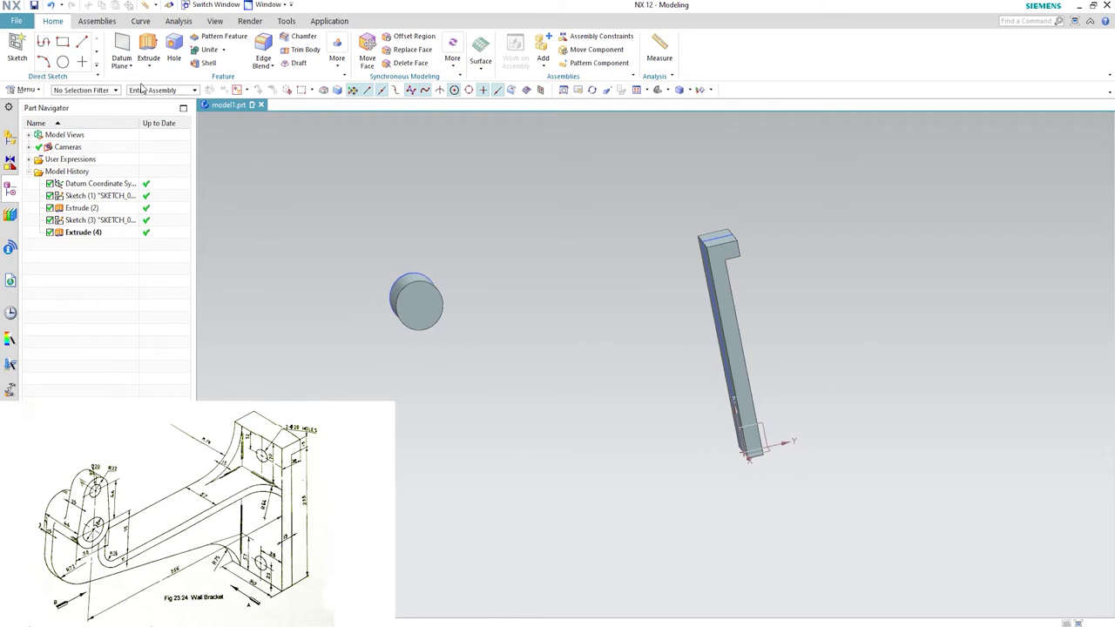
click(17, 48)
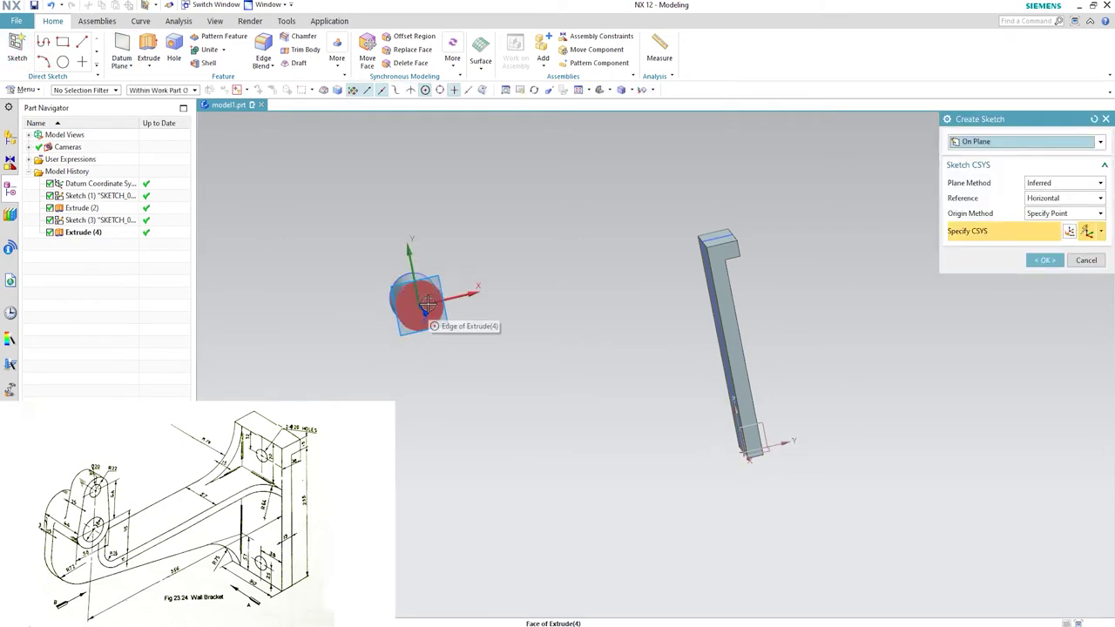
click(438, 301)
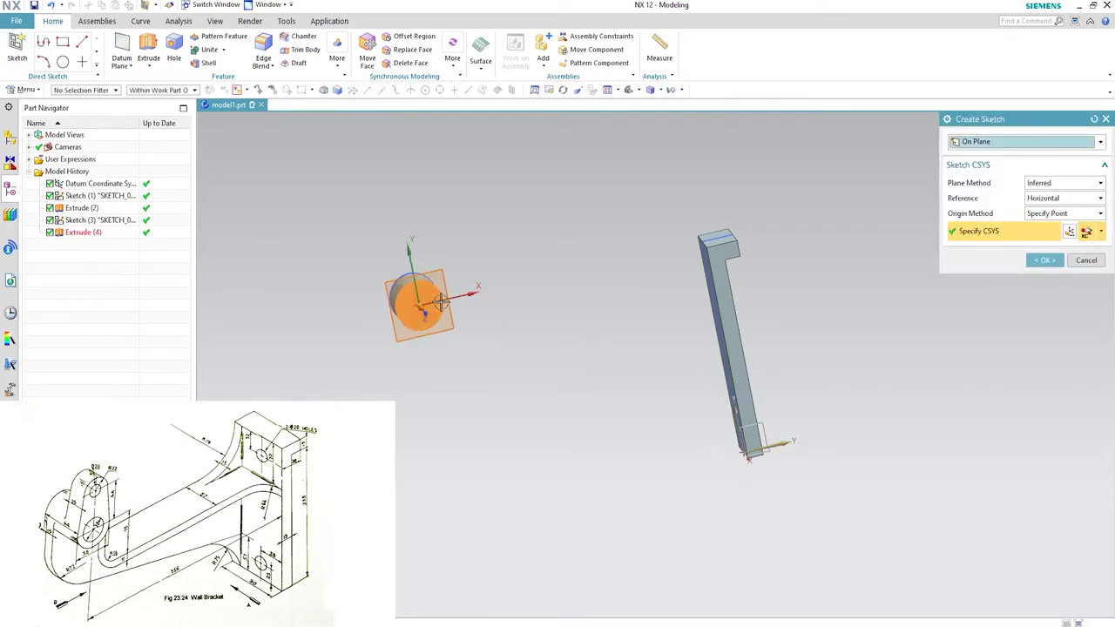
click(1046, 263)
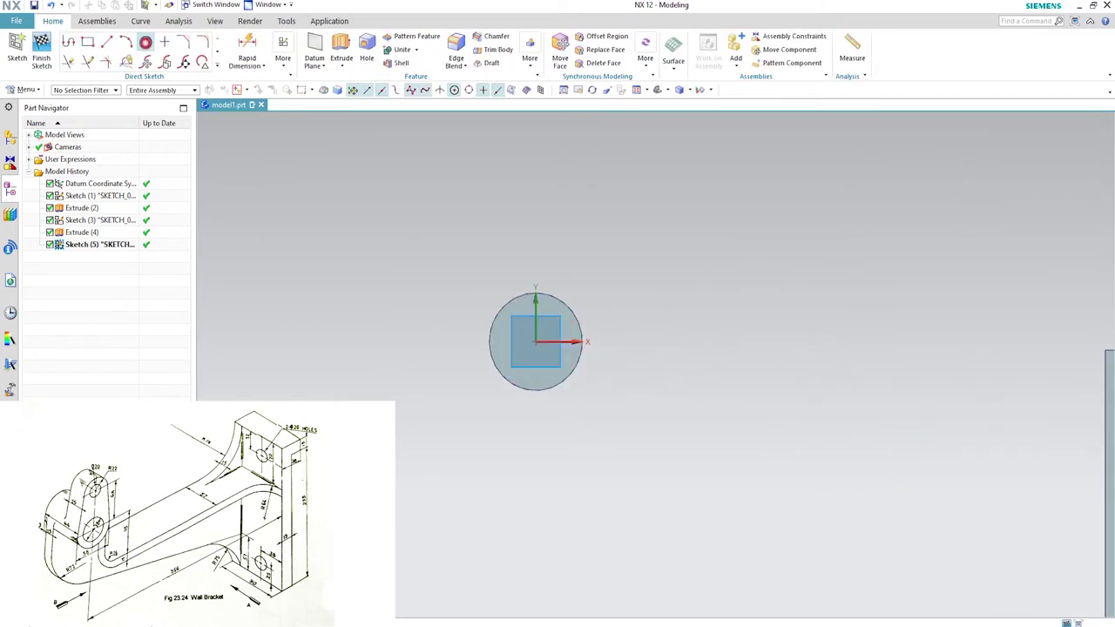
Draw a 44 mm circle above the boss and a concentric 20 mm circle inside it.
click(146, 42)
click(533, 208)
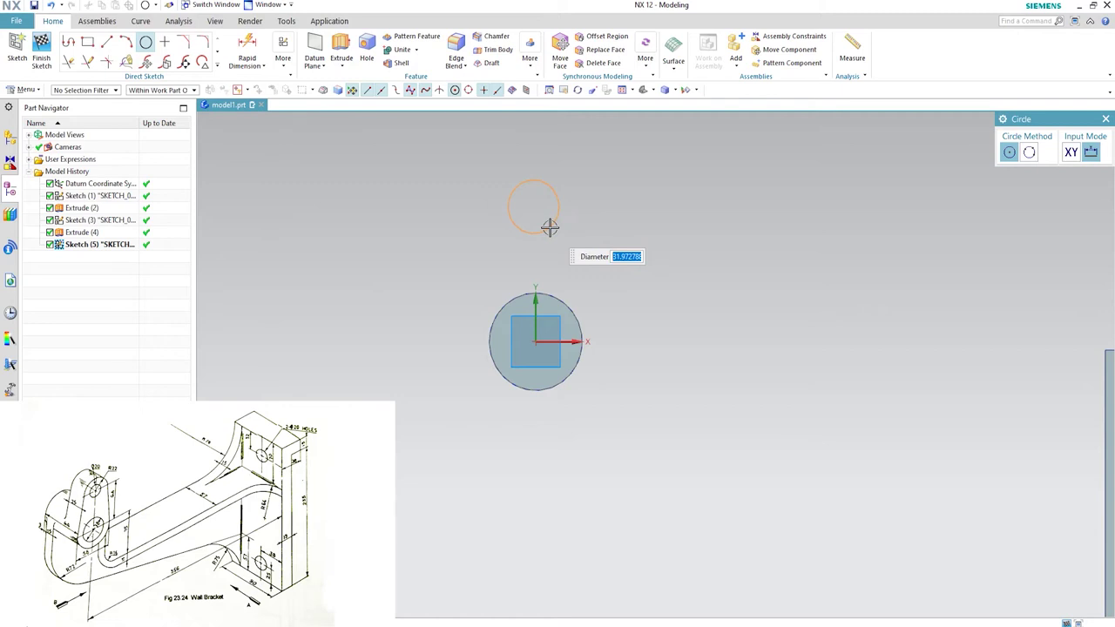
key(Return)
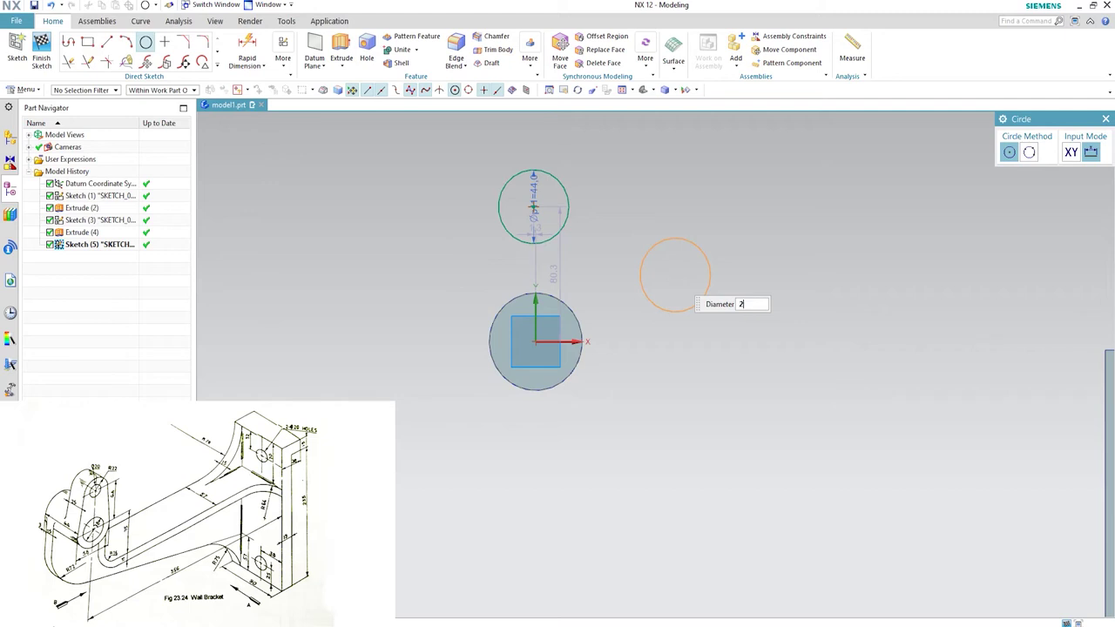
click(533, 206)
key(Escape)
key(Escape)
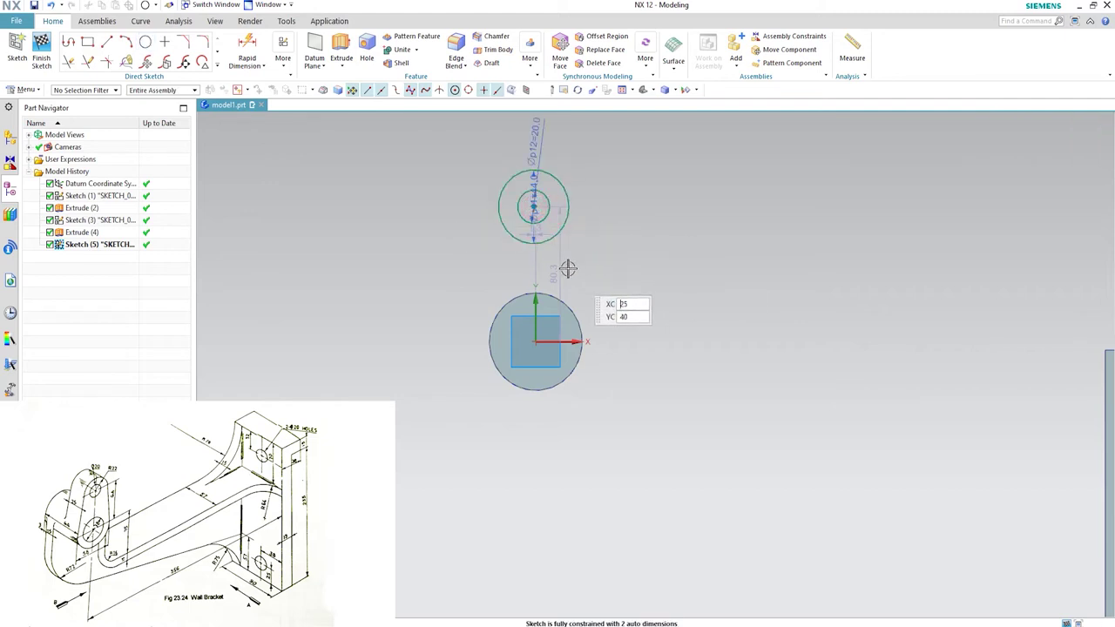
Align the concentric circles' centre vertically with the boss centre and shift the circles slightly towards the boss.
click(536, 207)
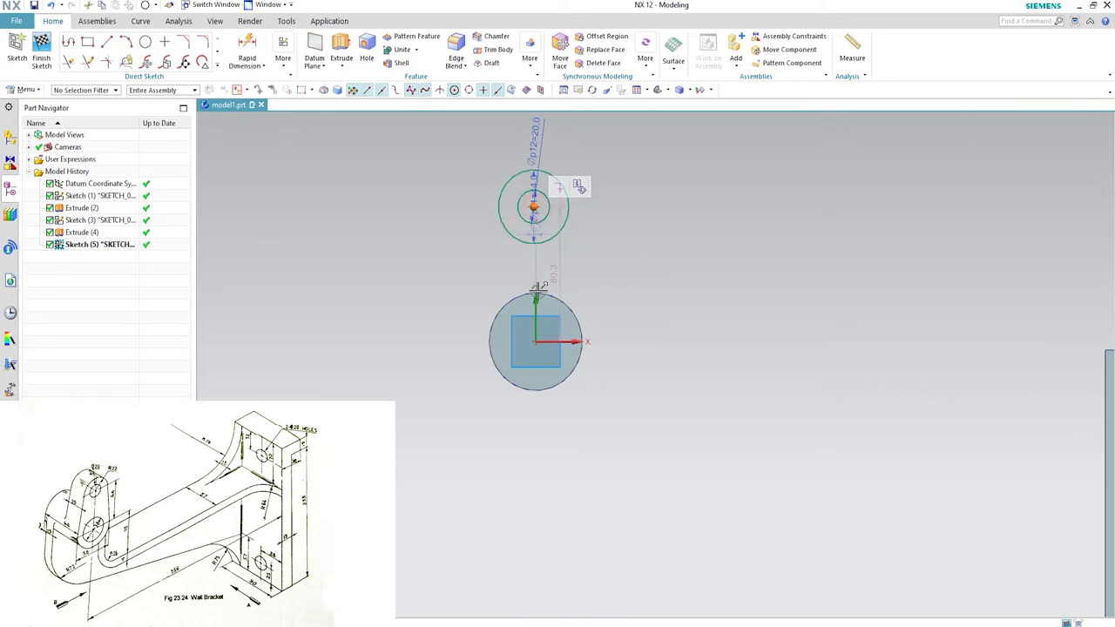
click(538, 342)
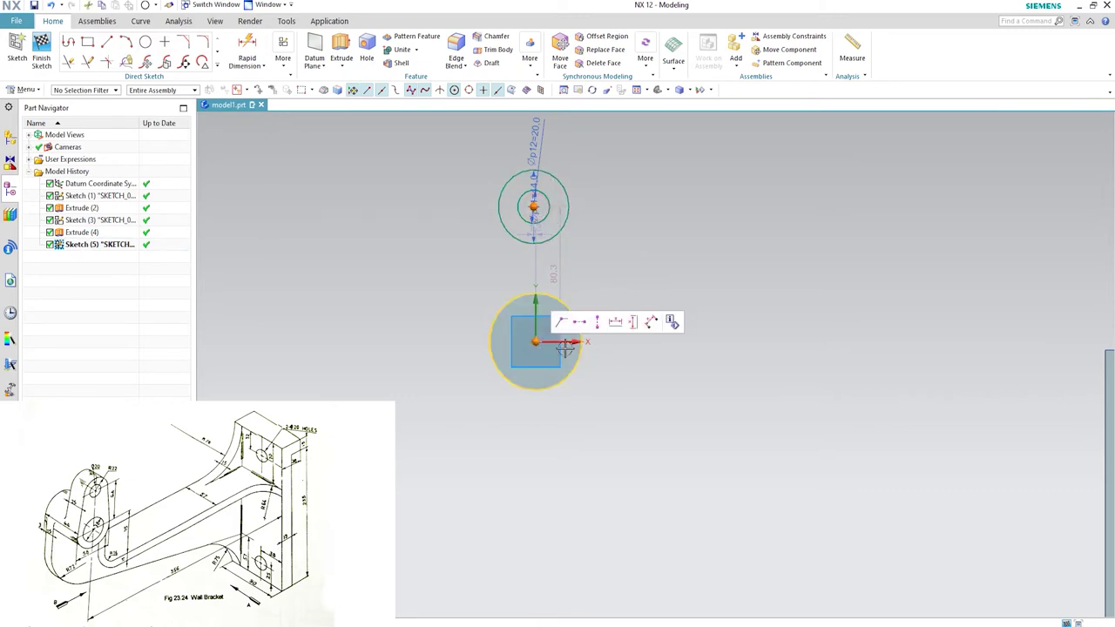
click(613, 322)
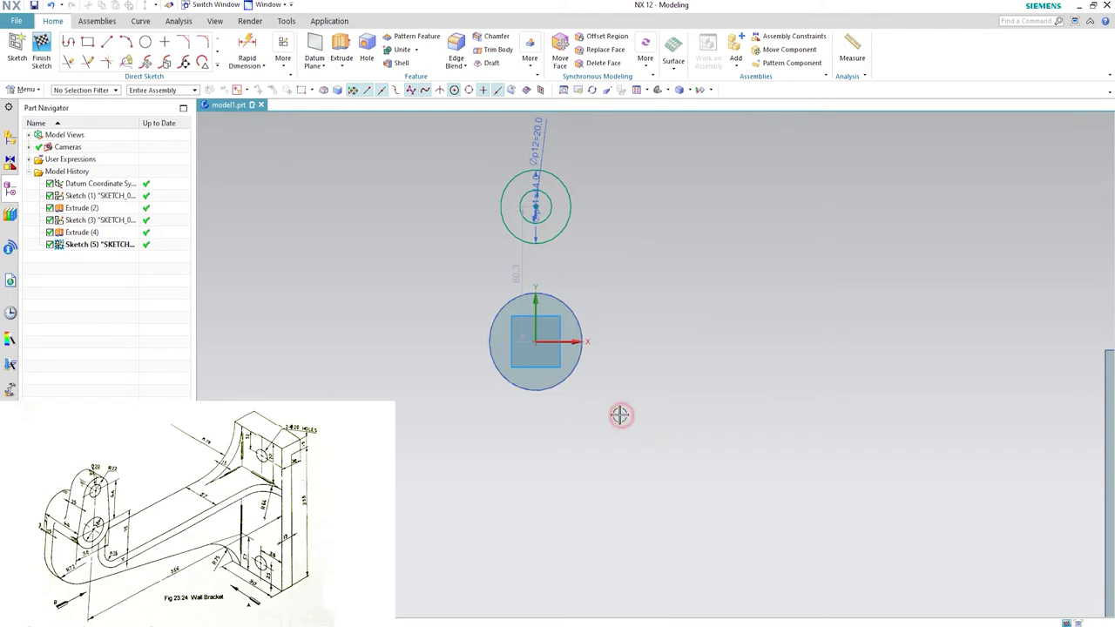
drag(572, 211, 617, 210)
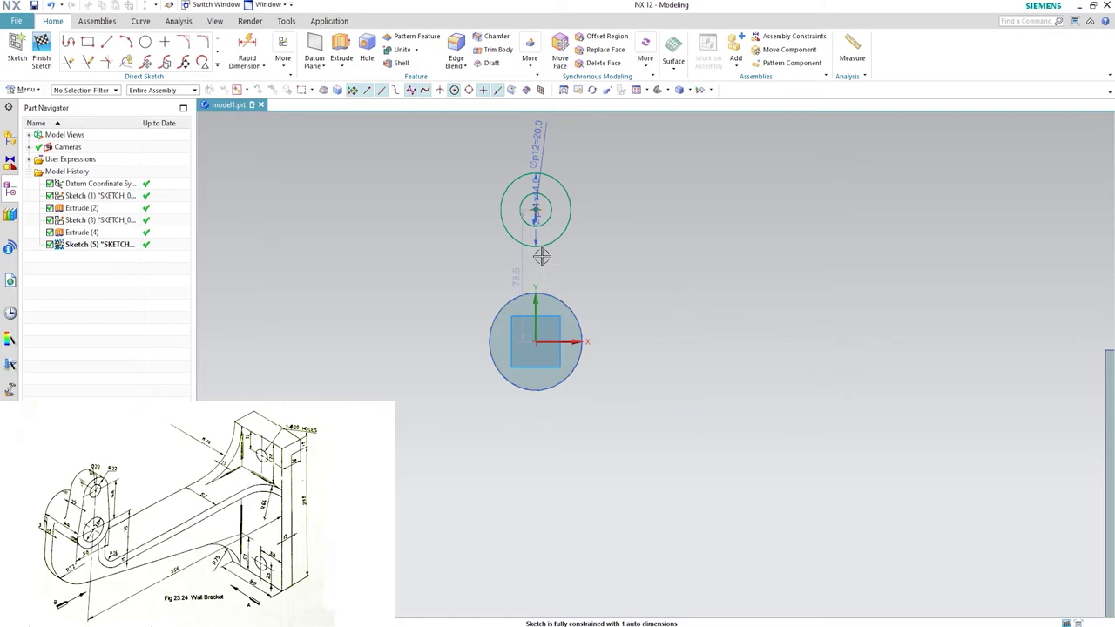
Dimension the vertical distance between the boss centre and the concentric circles' centre as 64 mm.
click(535, 342)
click(535, 211)
click(402, 261)
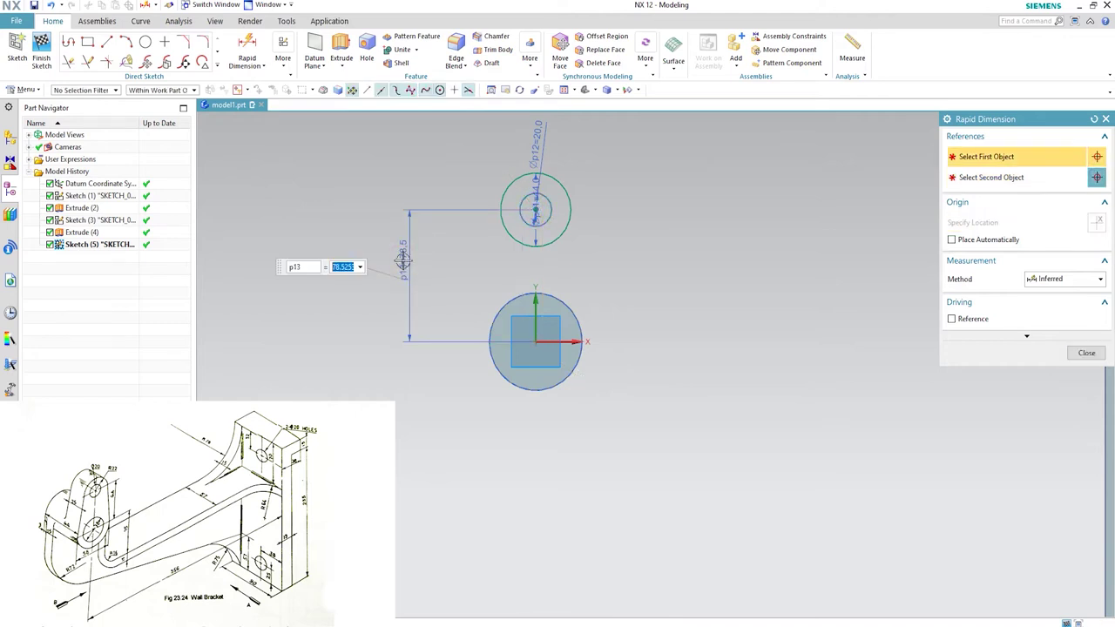
text(64)
key(Return)
key(Escape)
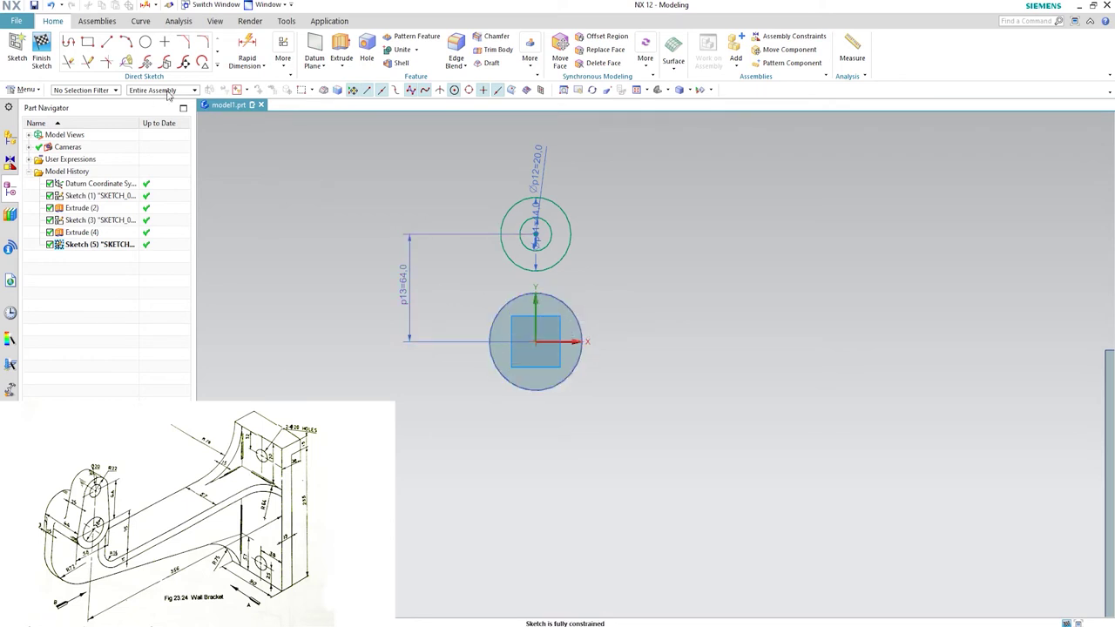
Project the boss's circular end edge into the sketch.
click(217, 67)
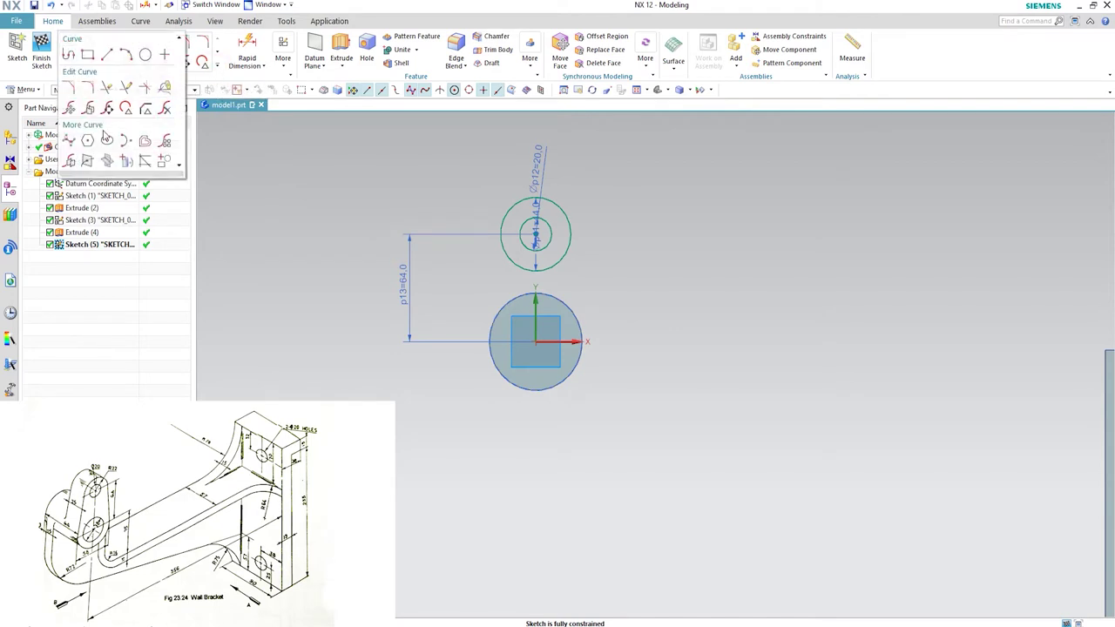
click(127, 162)
scroll(557, 374, up, 1)
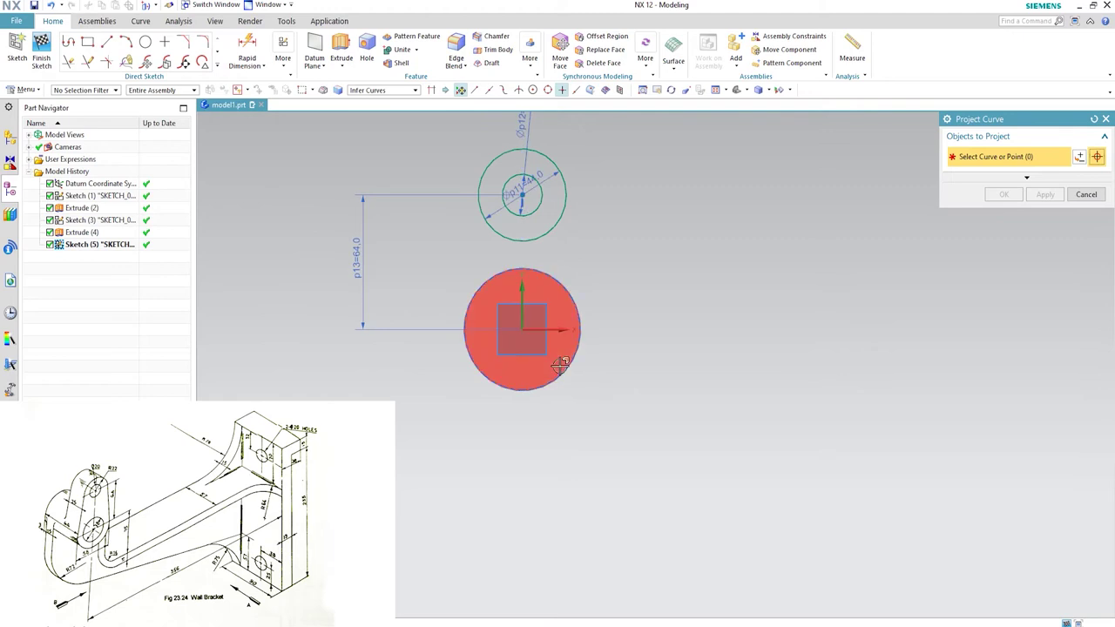
click(564, 369)
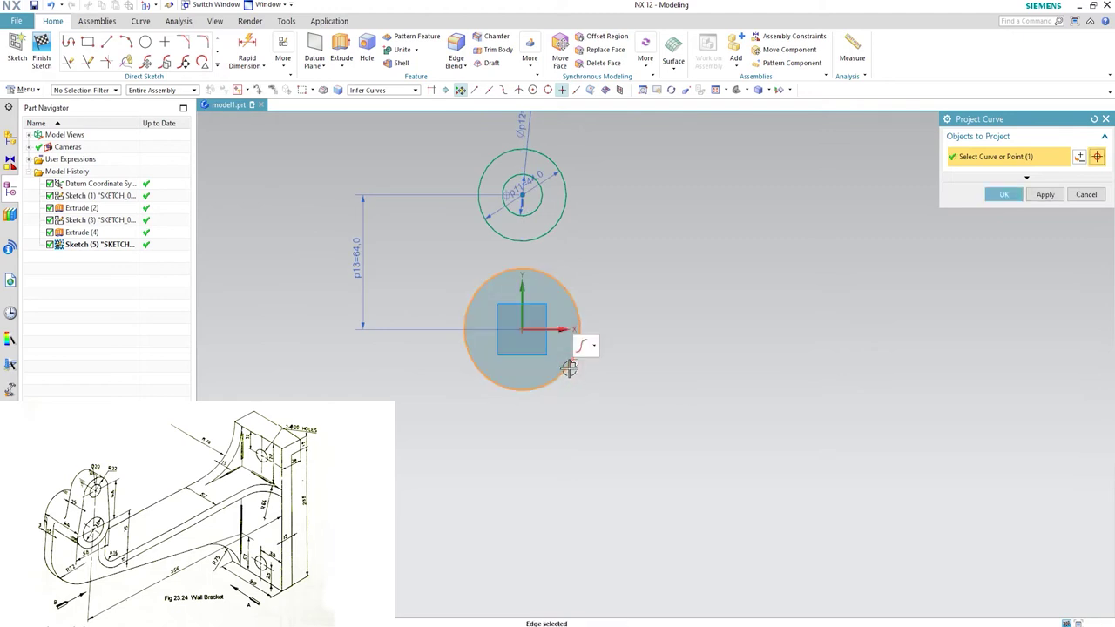
click(1003, 194)
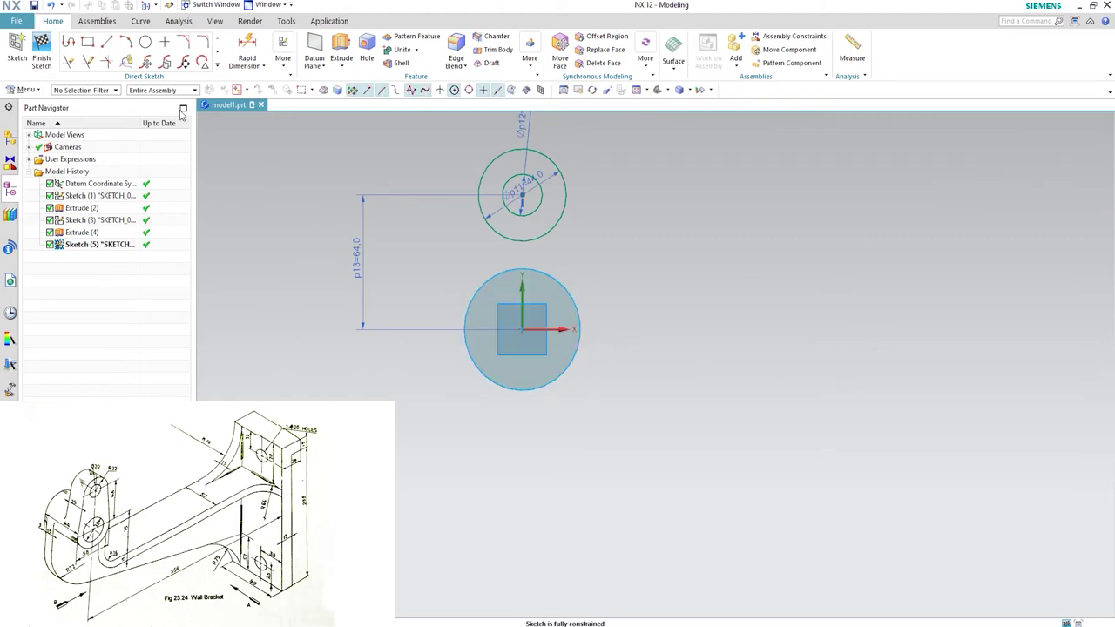
Draw two slanted lines flanking the circles, about 131 mm long on one side and 144 mm on the boss's plate side.
click(106, 42)
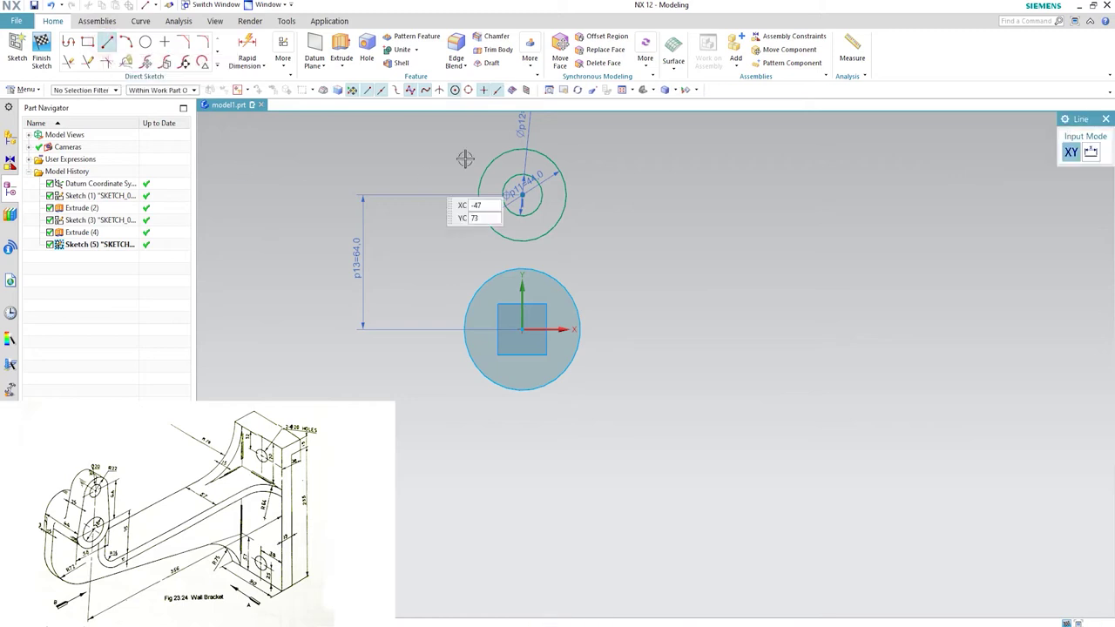
click(471, 126)
click(404, 390)
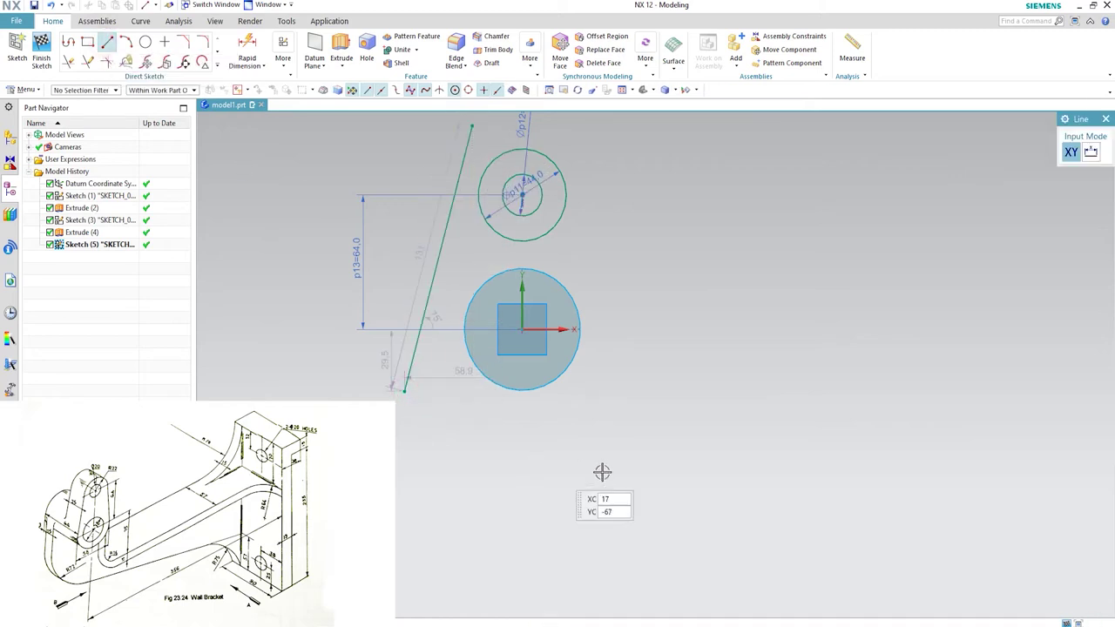
click(564, 130)
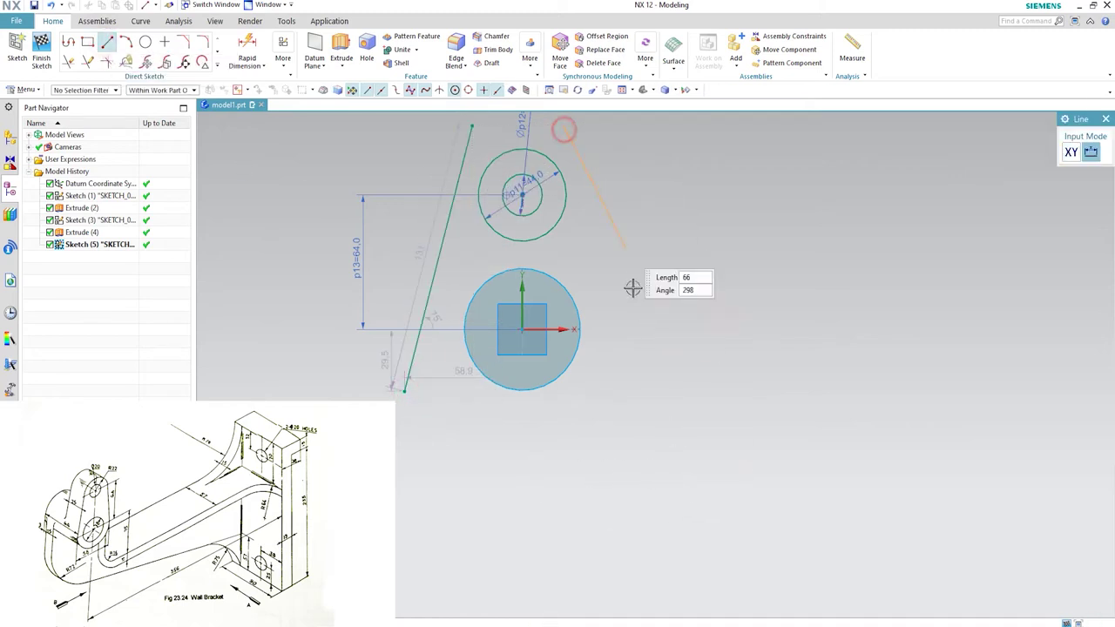
click(627, 418)
scroll(616, 225, up, 2)
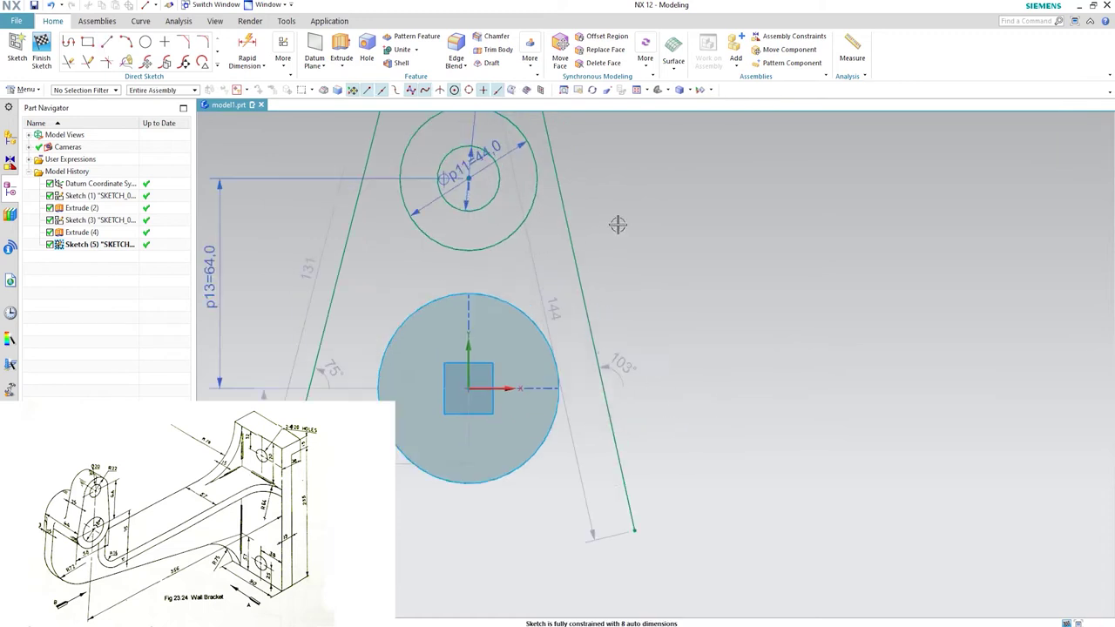
scroll(634, 261, down, 2)
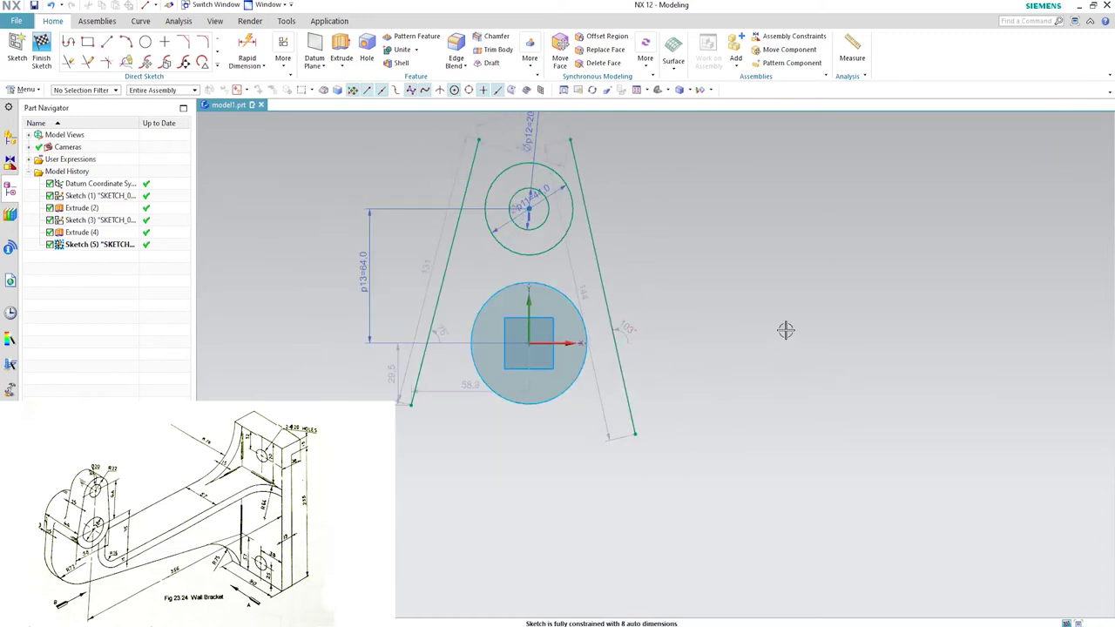
Constrain the slanted line on the plate side tangent to the projected boss circle and the 44 mm circle.
key(c)
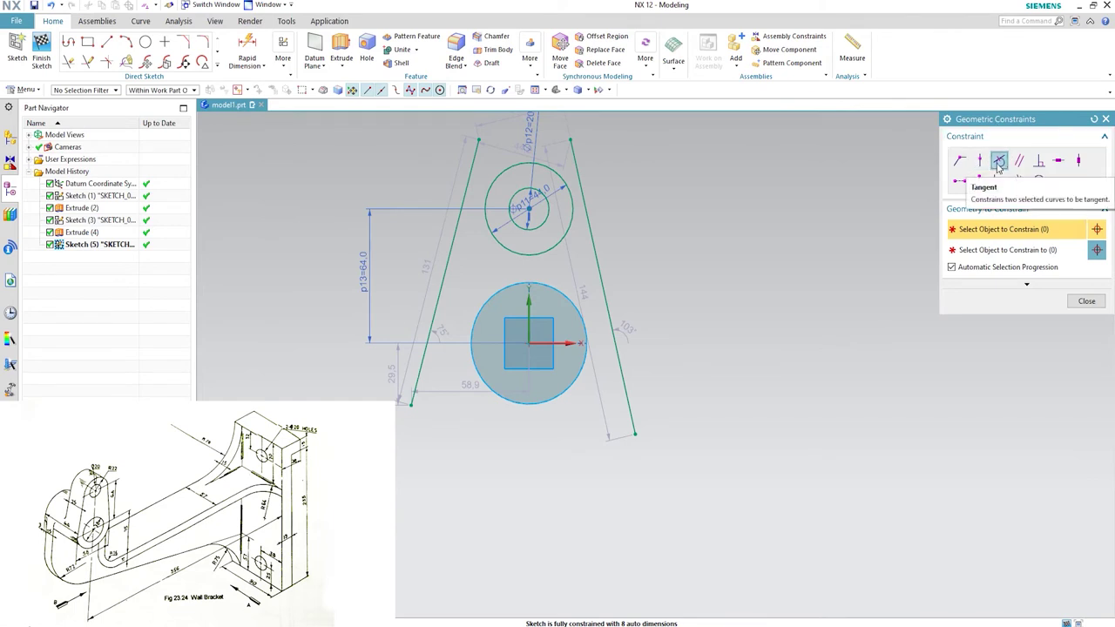
click(999, 163)
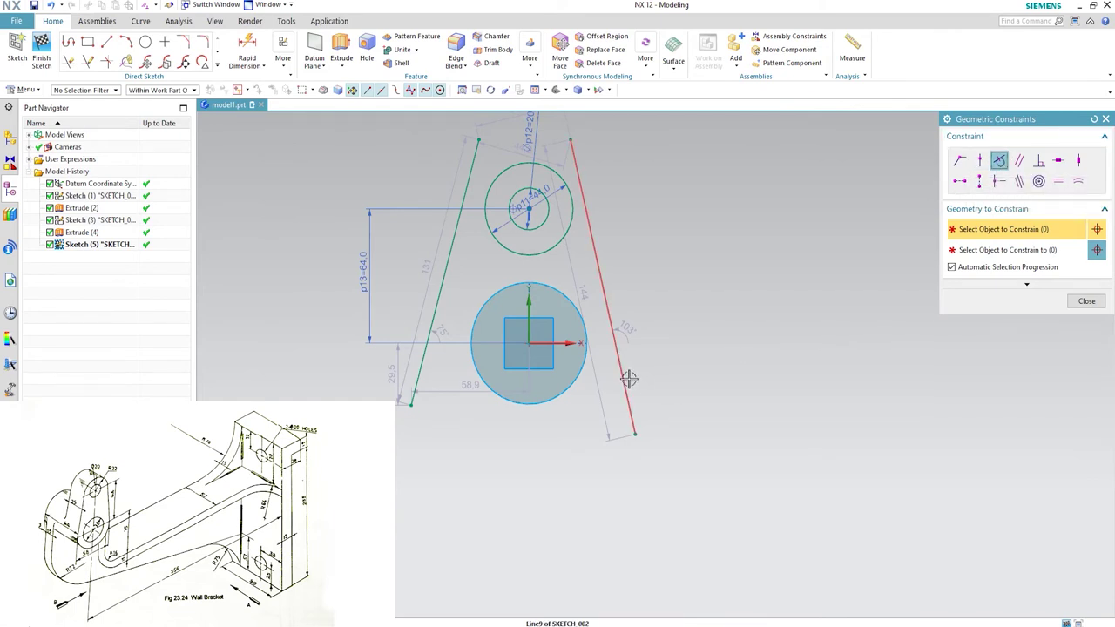
click(627, 379)
click(582, 375)
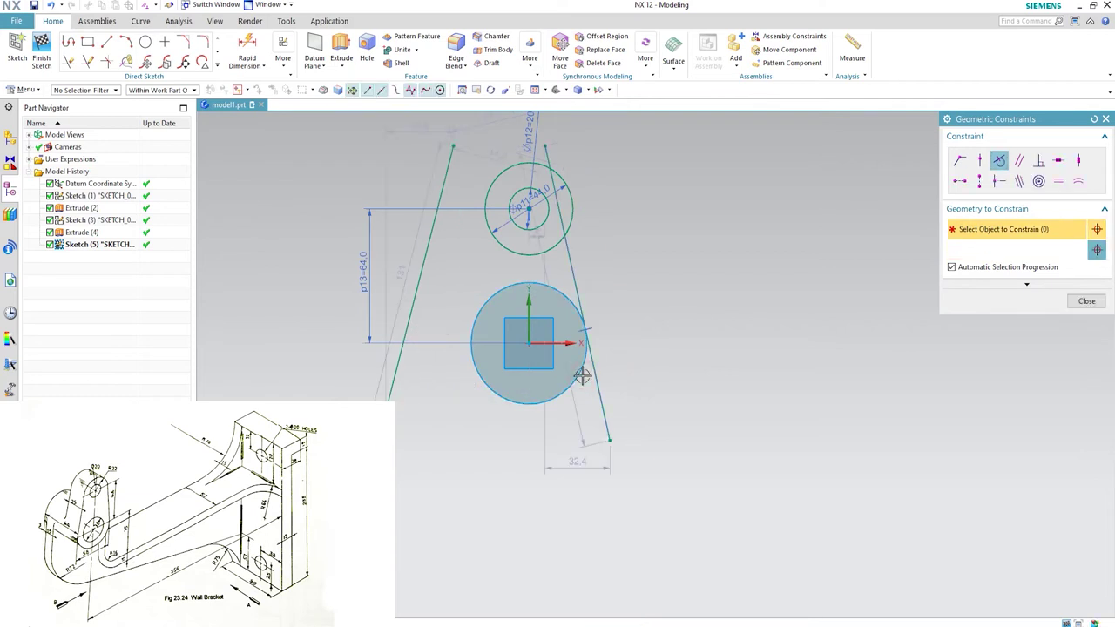
click(567, 250)
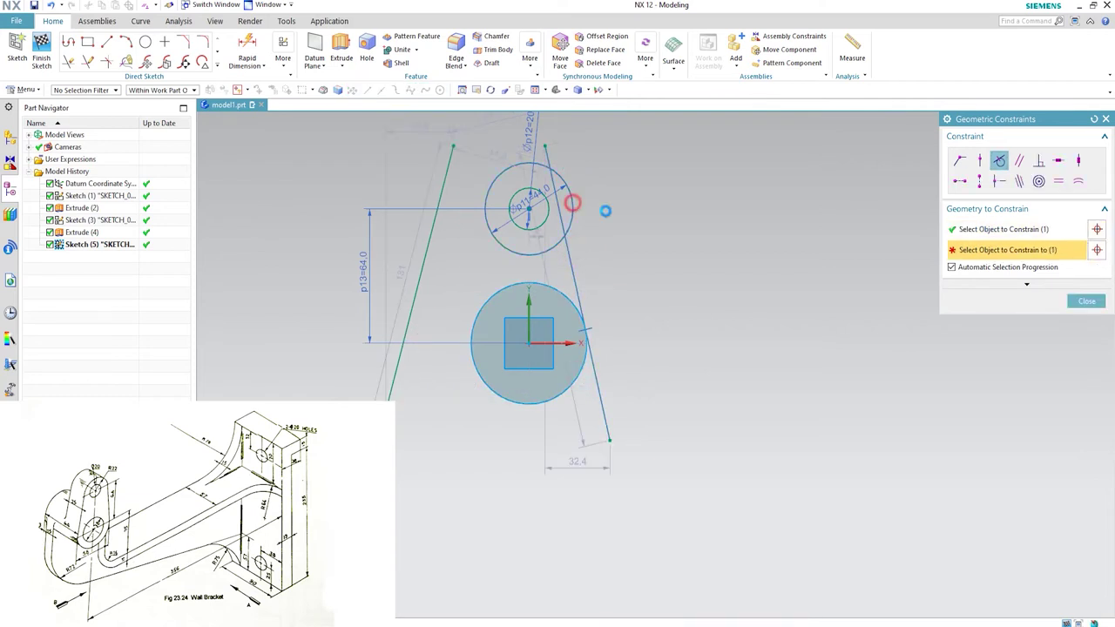
click(572, 203)
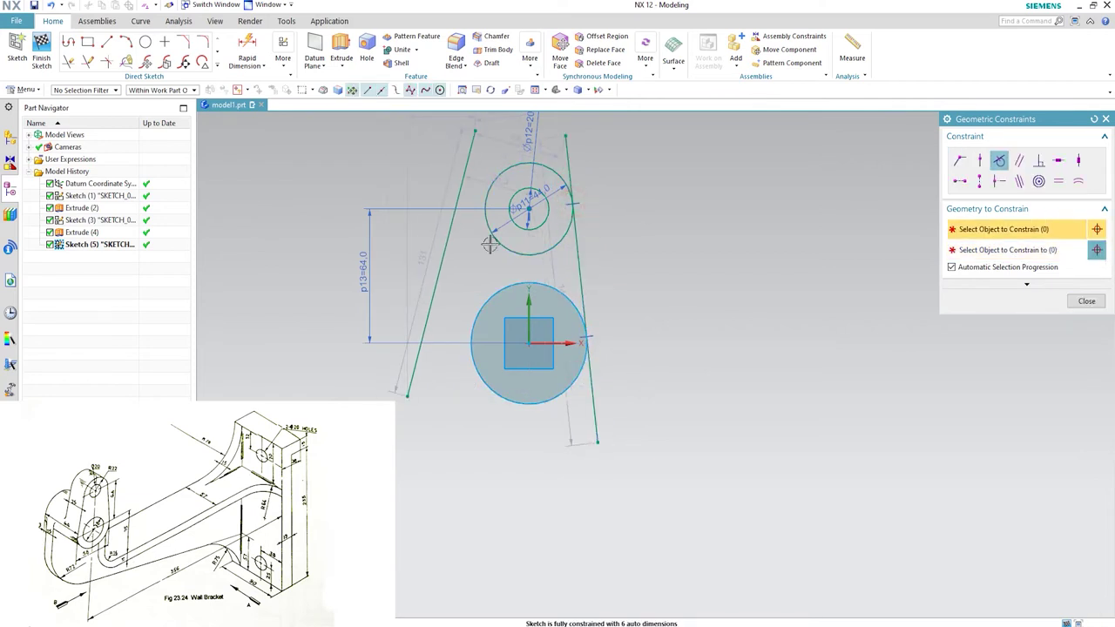
Constrain the other slanted line tangent to the 44 mm circle and the projected boss circle.
click(458, 193)
click(489, 194)
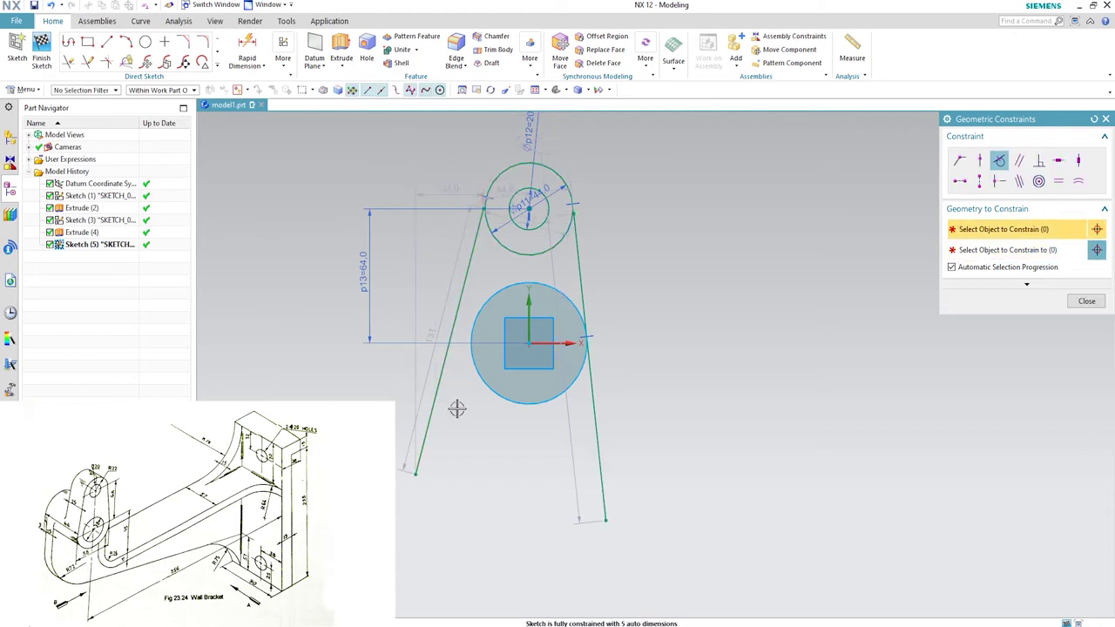
click(436, 386)
click(479, 378)
key(Escape)
Stretch both tangent lines past the 44 mm circle and trim the excess line ends and inner arcs to leave a tapered lug outline.
drag(485, 212, 490, 147)
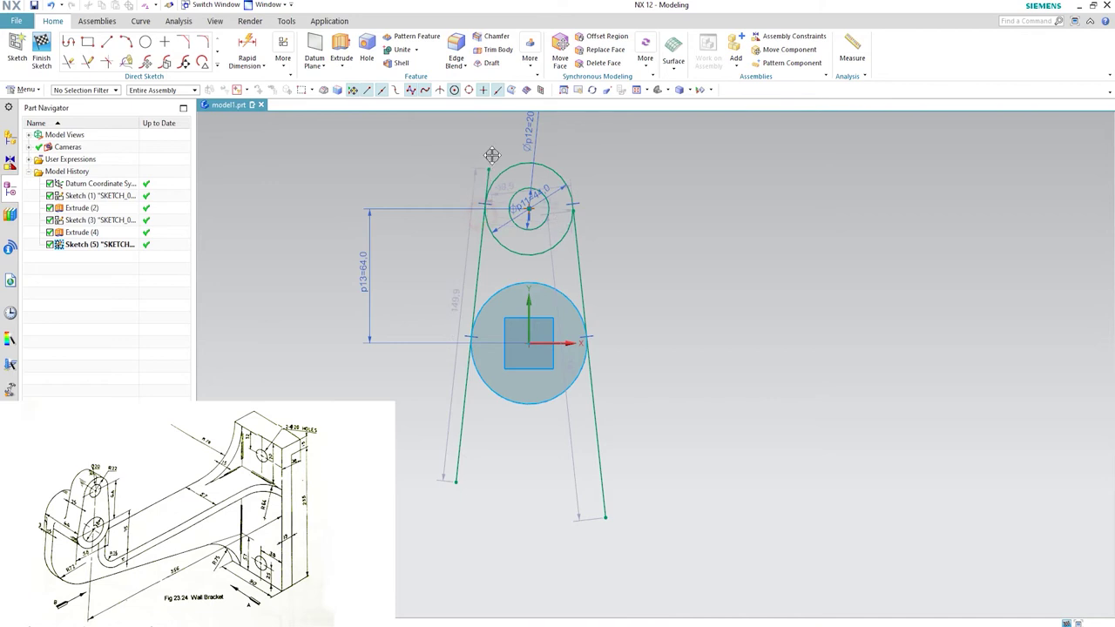
drag(573, 213, 566, 140)
key(t)
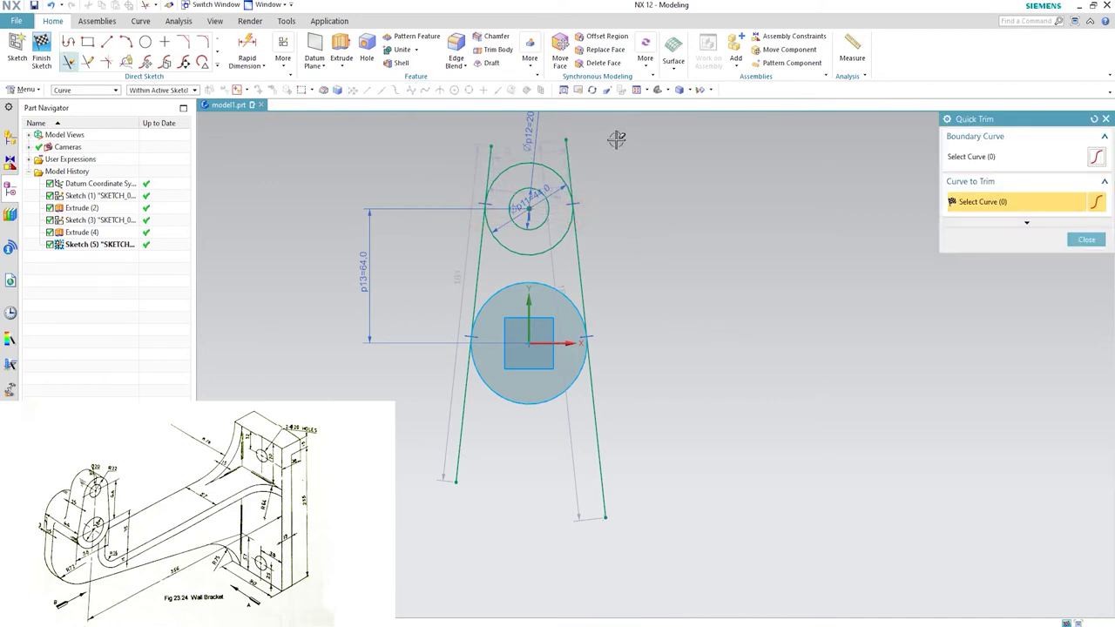
click(568, 161)
click(488, 164)
click(461, 424)
click(595, 423)
click(542, 252)
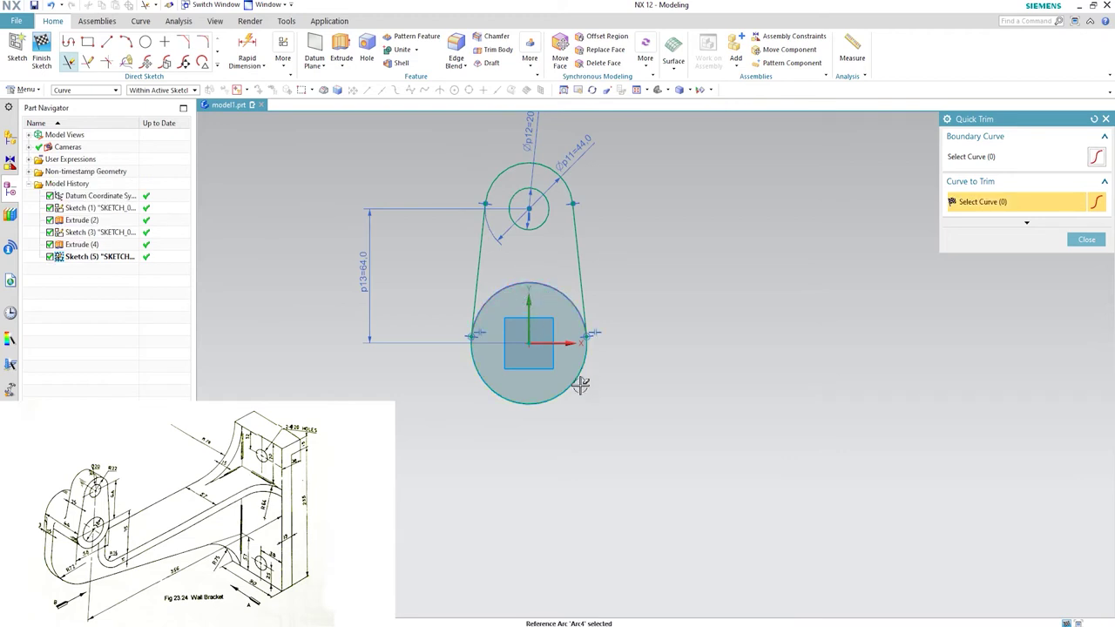
middle_click(585, 459)
Extrude the lug profile from 0 to 25 mm with the direction reversed back along the boss.
mouse_move(549, 410)
middle_down()
mouse_move(622, 447)
mouse_move(577, 425)
mouse_move(592, 339)
mouse_move(540, 324)
mouse_move(423, 361)
middle_up()
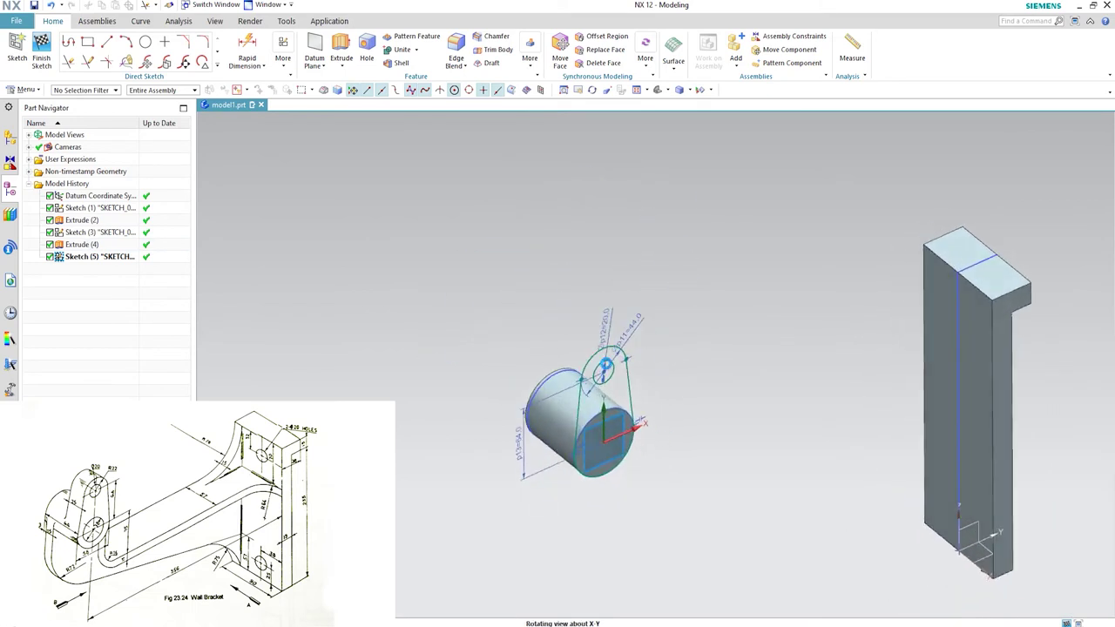
click(341, 48)
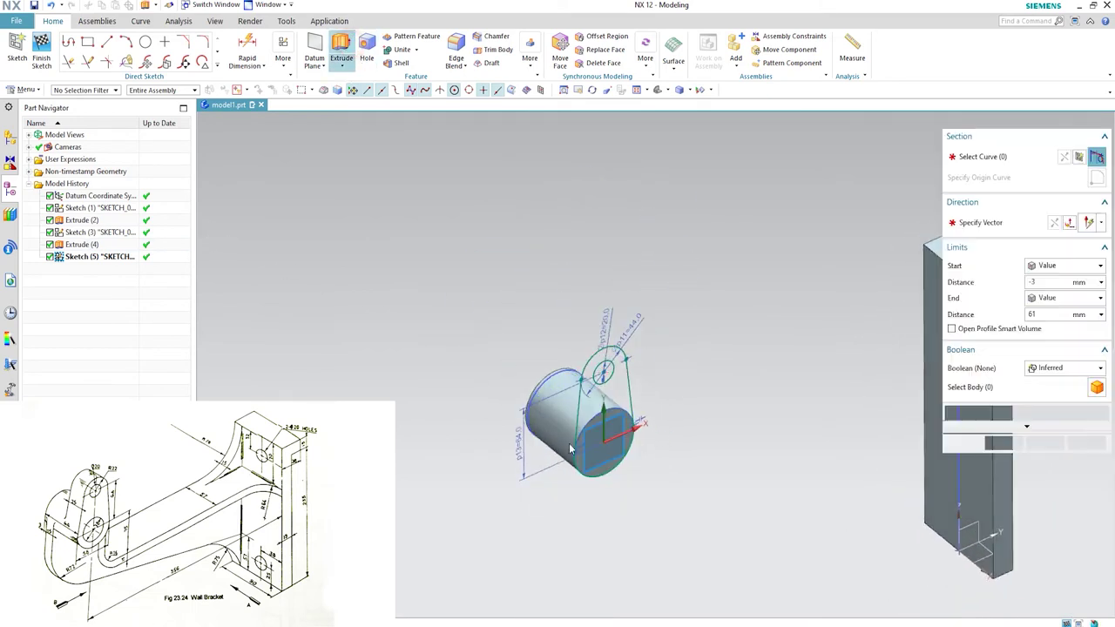
middle_drag(717, 458, 750, 427)
click(1053, 224)
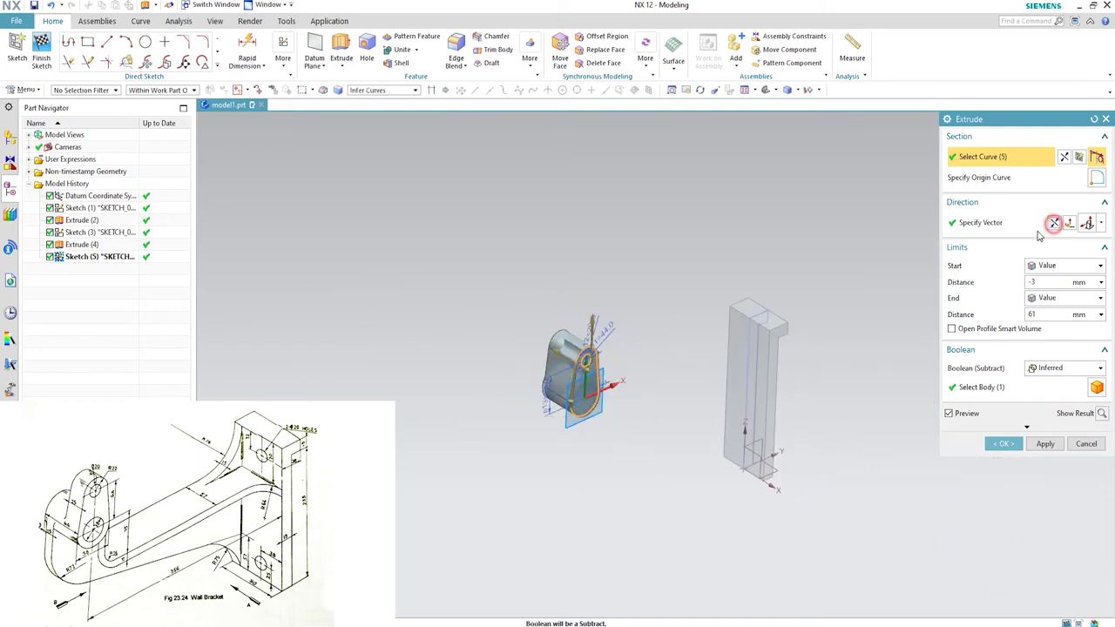
double_click(1043, 282)
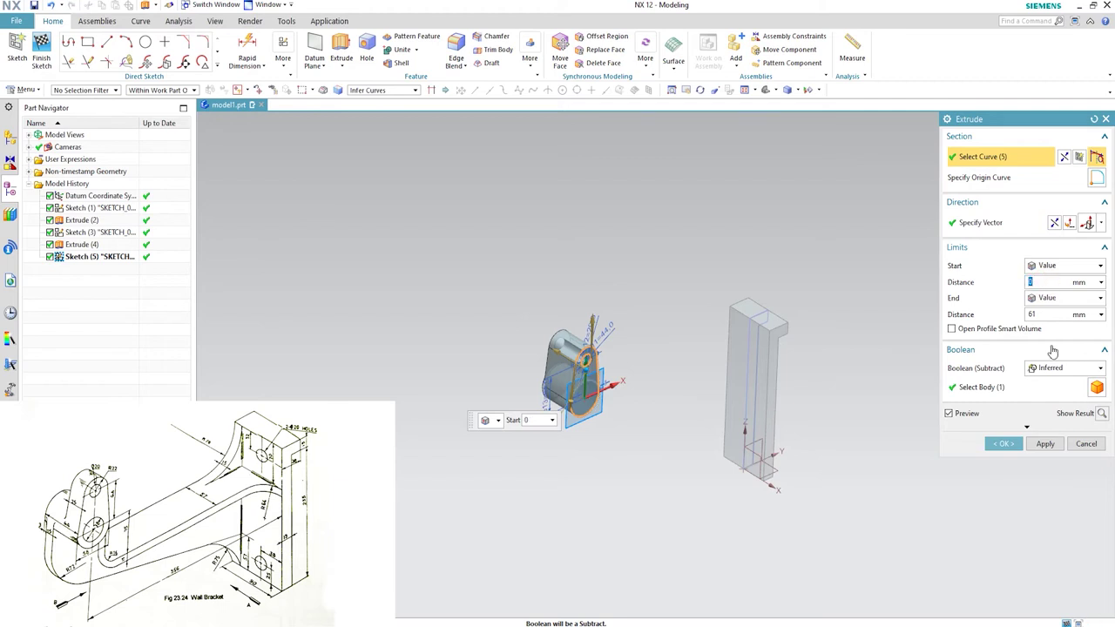
scroll(662, 365, down, 3)
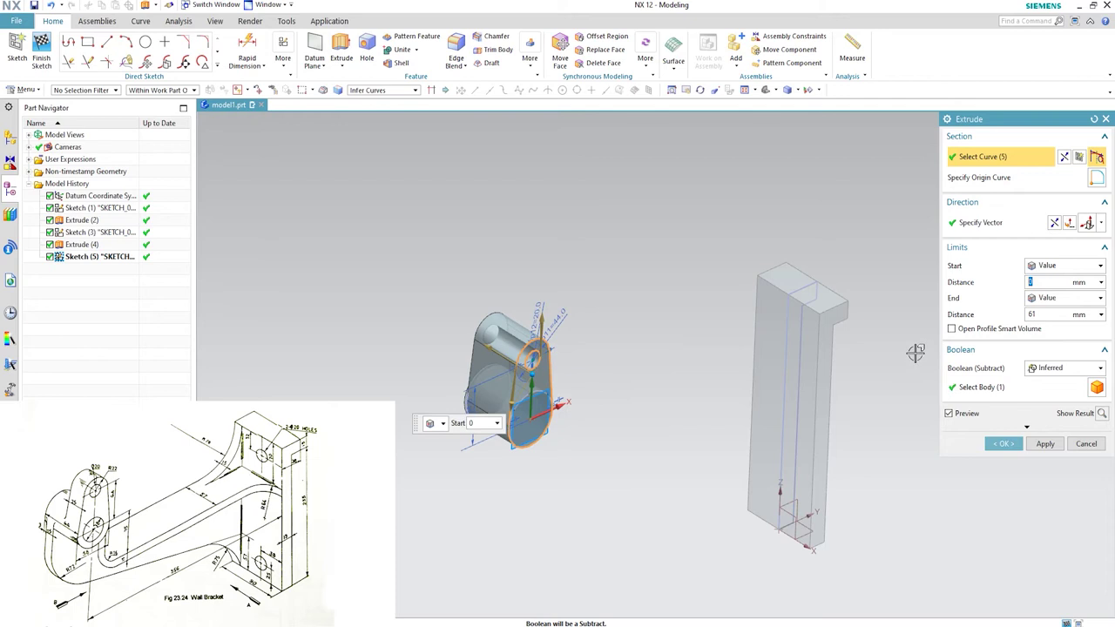
double_click(1050, 314)
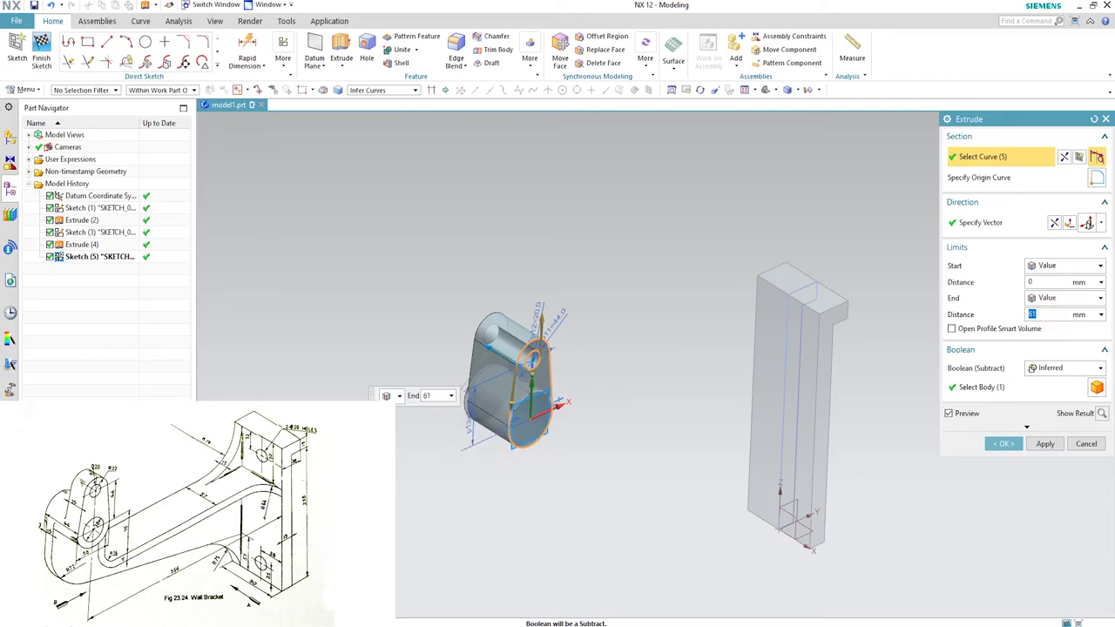
key(Return)
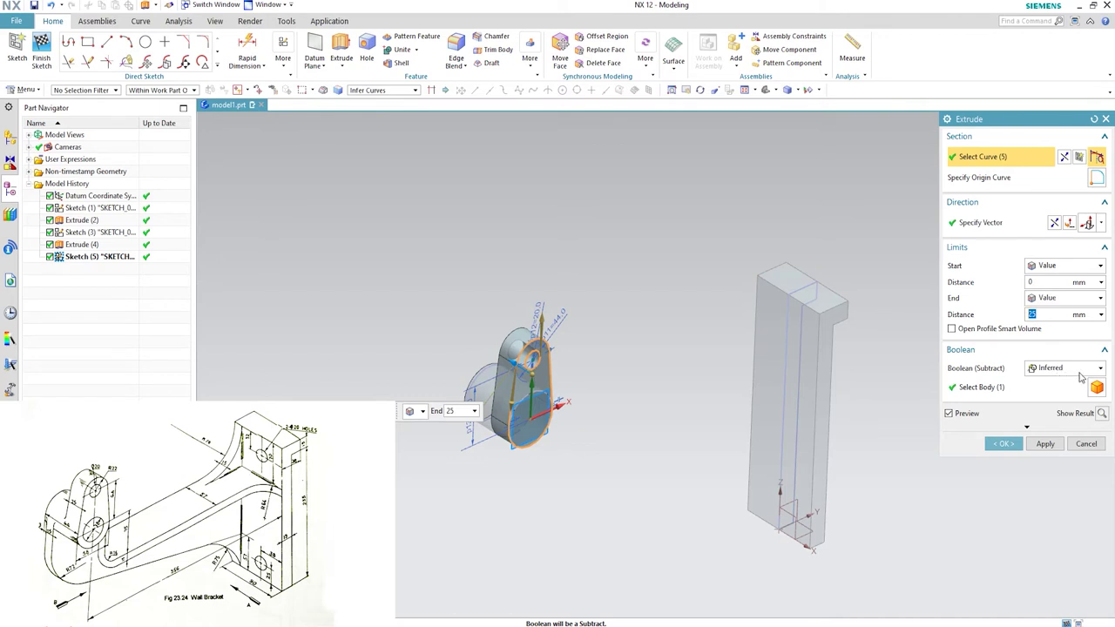
middle_drag(542, 410, 541, 426)
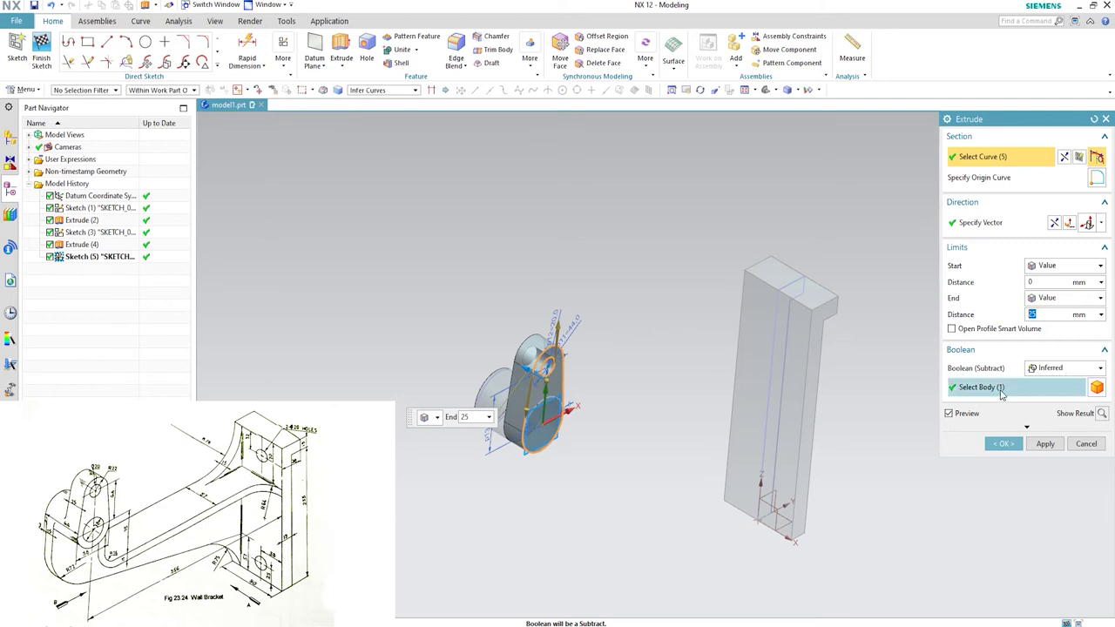
click(1004, 444)
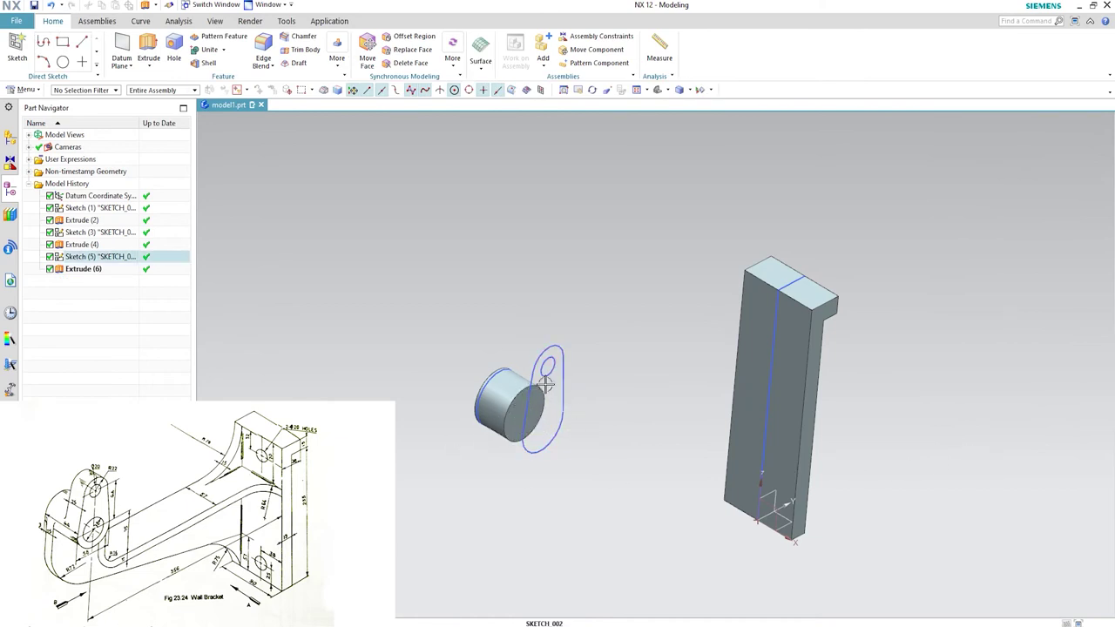
Edit the lug extrusion and change its Boolean from Subtract to Unite with the boss body.
click(85, 269)
right_click(85, 275)
click(98, 259)
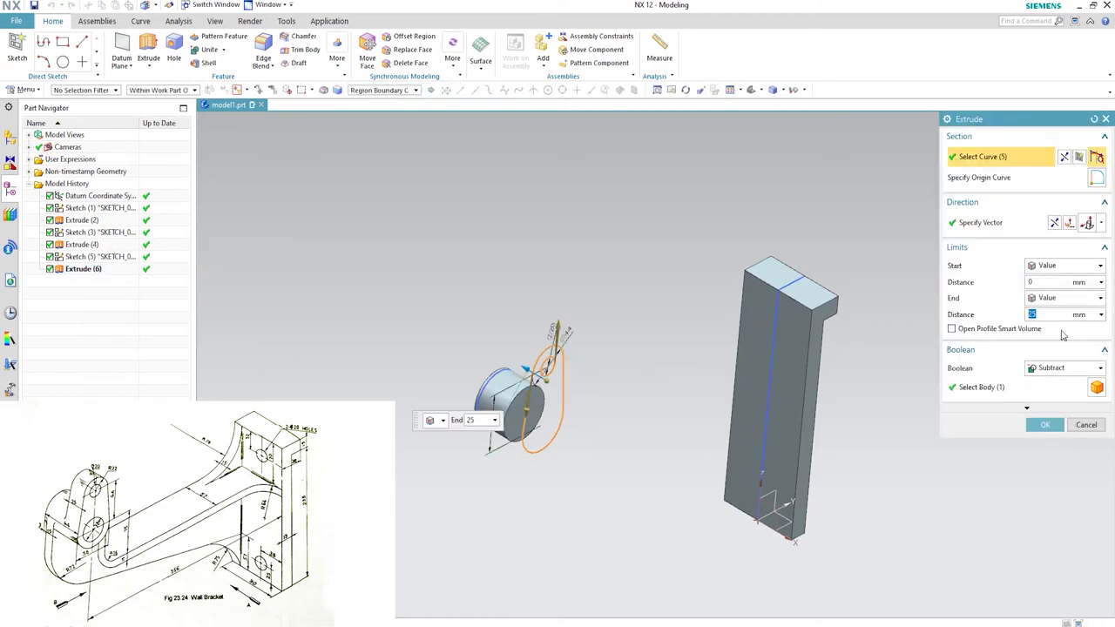
click(1063, 373)
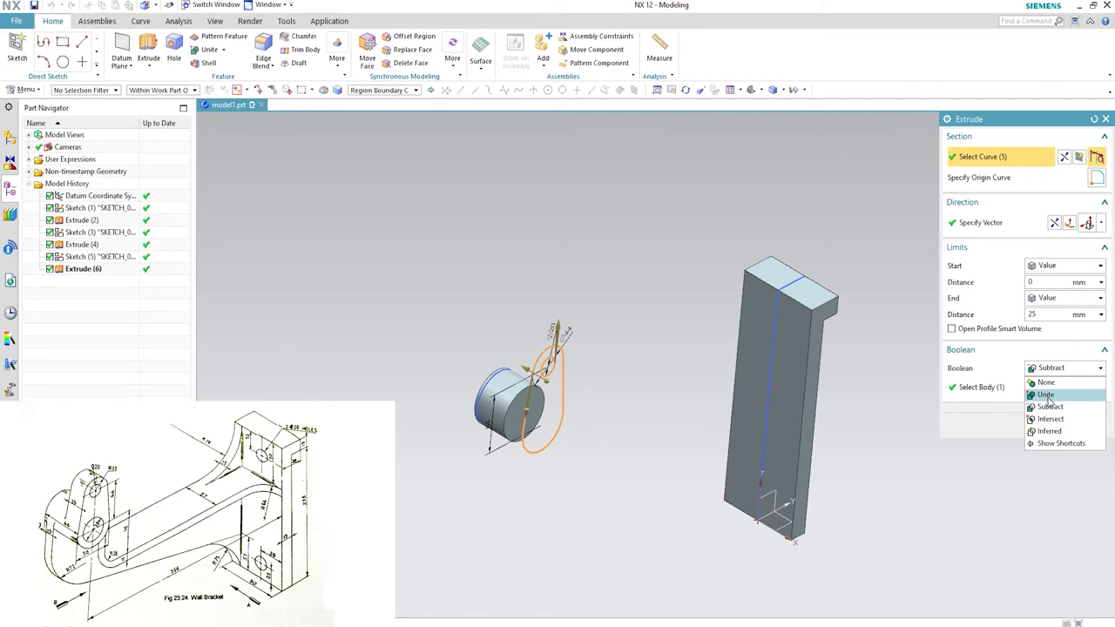
click(1047, 396)
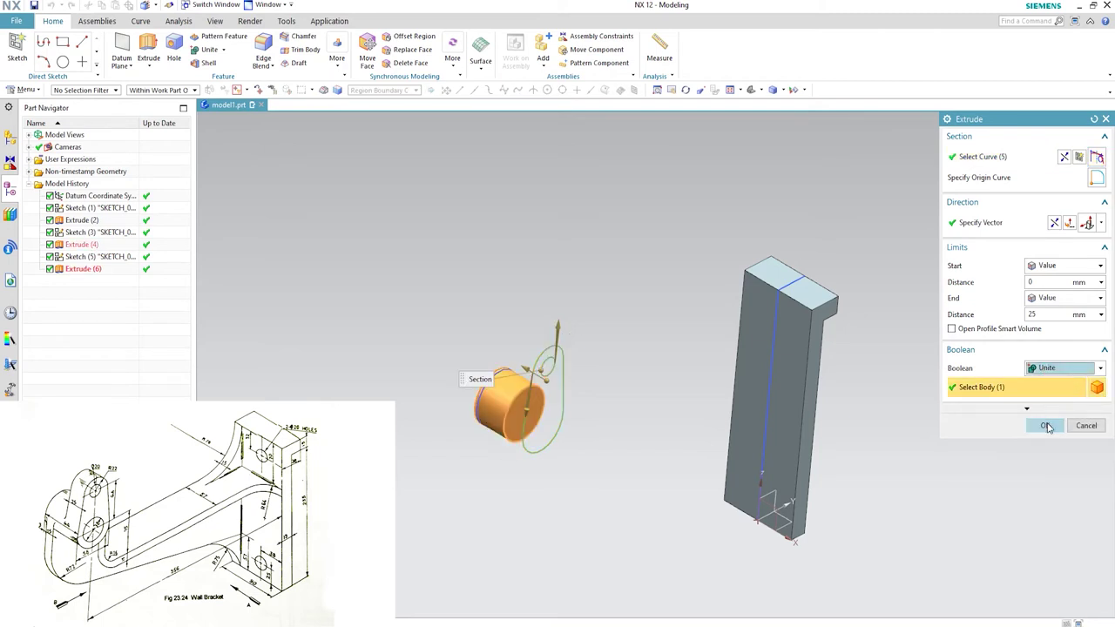
click(1045, 426)
Examine the united lug and boss from several angles and distances.
middle_drag(554, 372, 589, 399)
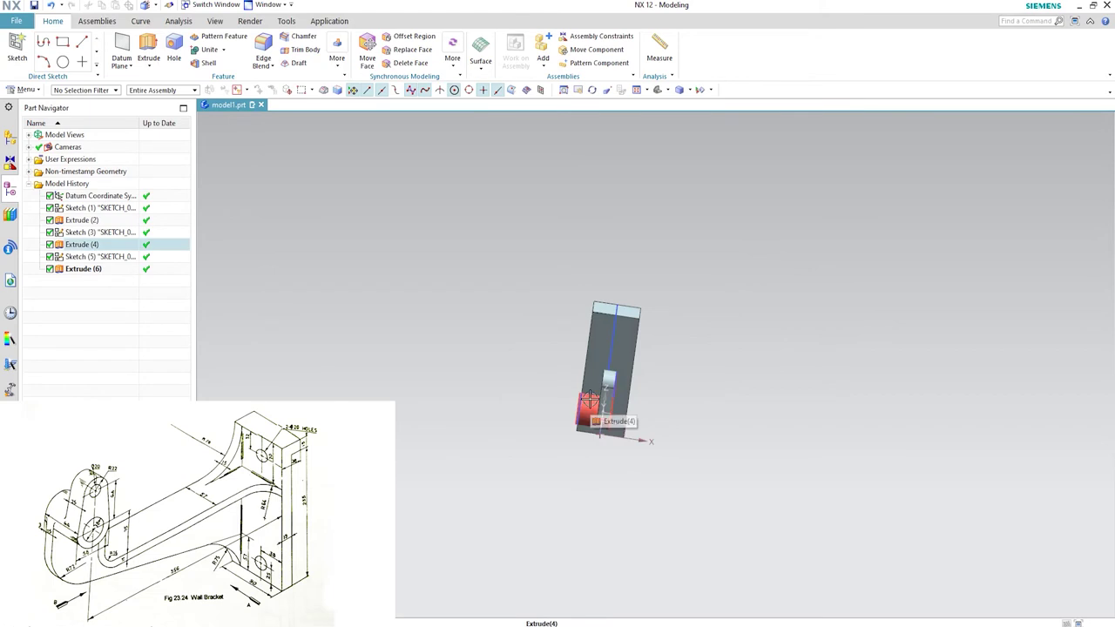
middle_drag(590, 403, 567, 368)
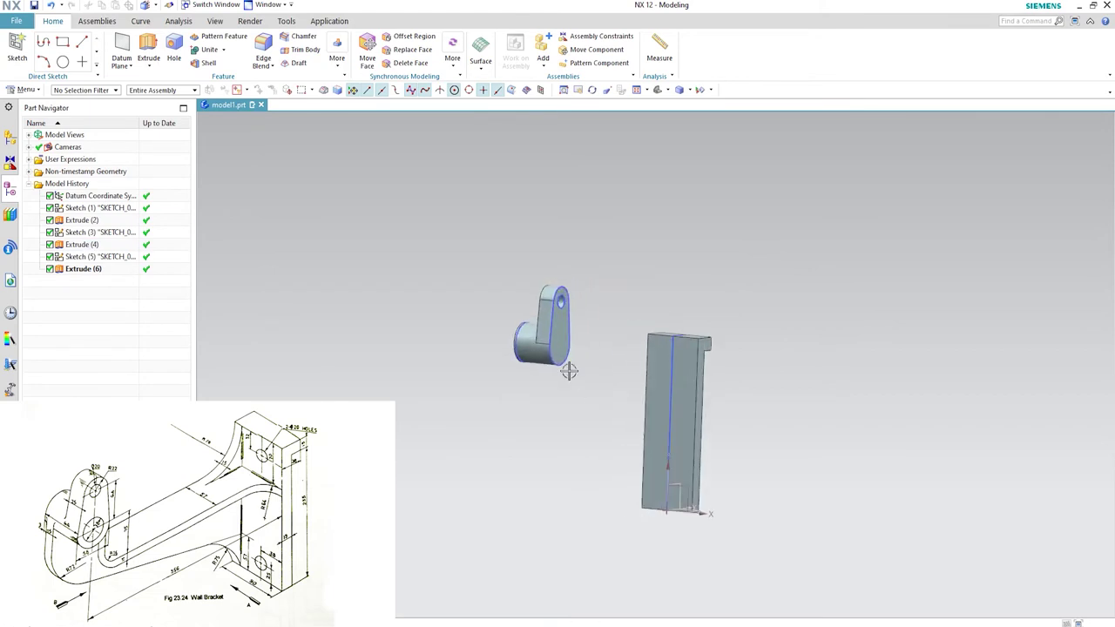
scroll(574, 367, up, 4)
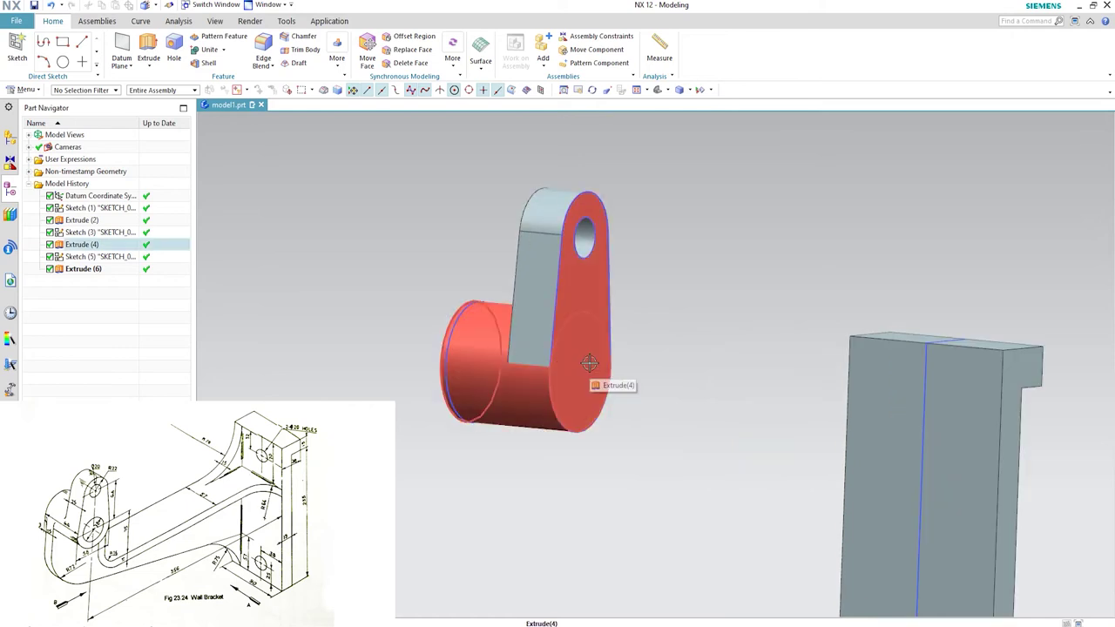
middle_drag(570, 366, 563, 363)
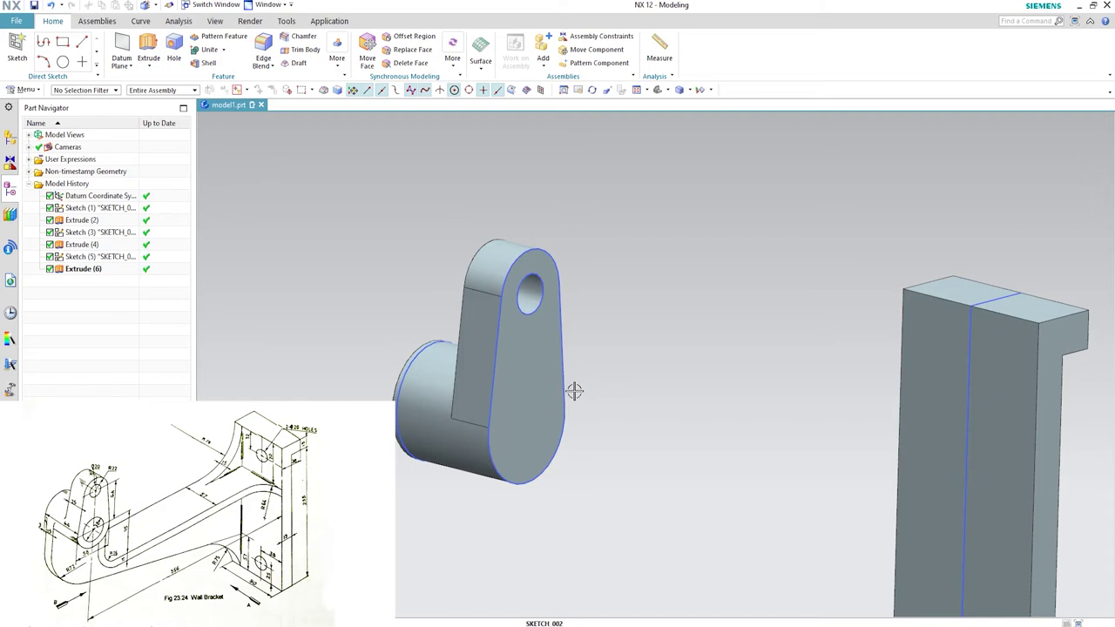
middle_drag(550, 422, 558, 423)
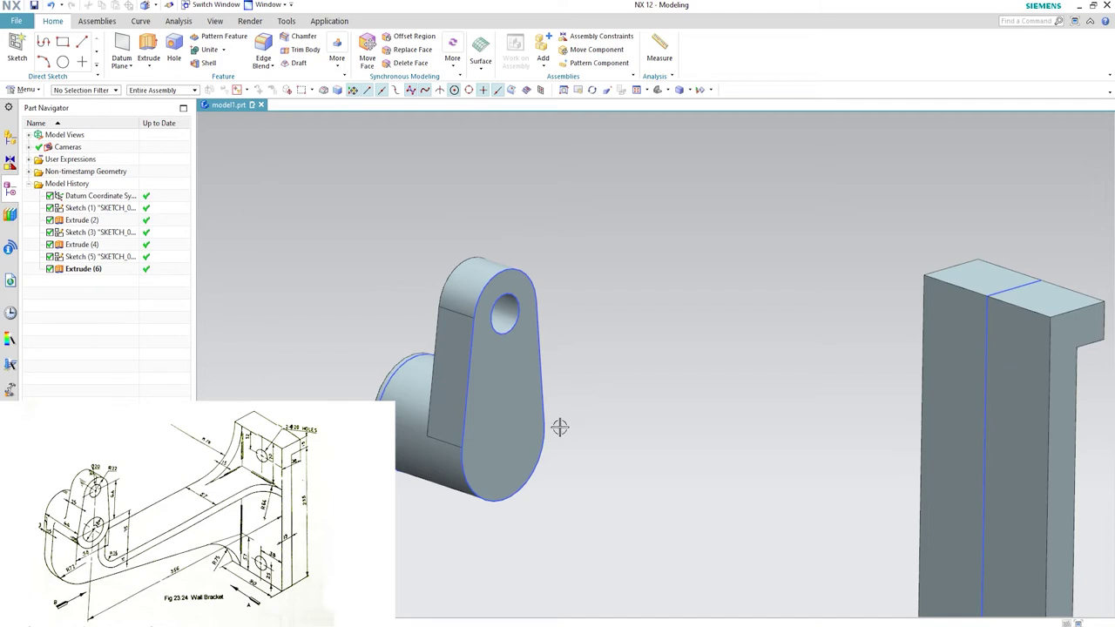
scroll(612, 410, up, 5)
scroll(557, 406, down, 5)
scroll(582, 403, up, 5)
scroll(597, 409, down, 6)
scroll(598, 409, down, 3)
Create a sketch on the wall plate's narrow side face that shows its hooked upper end.
middle_drag(672, 456, 785, 451)
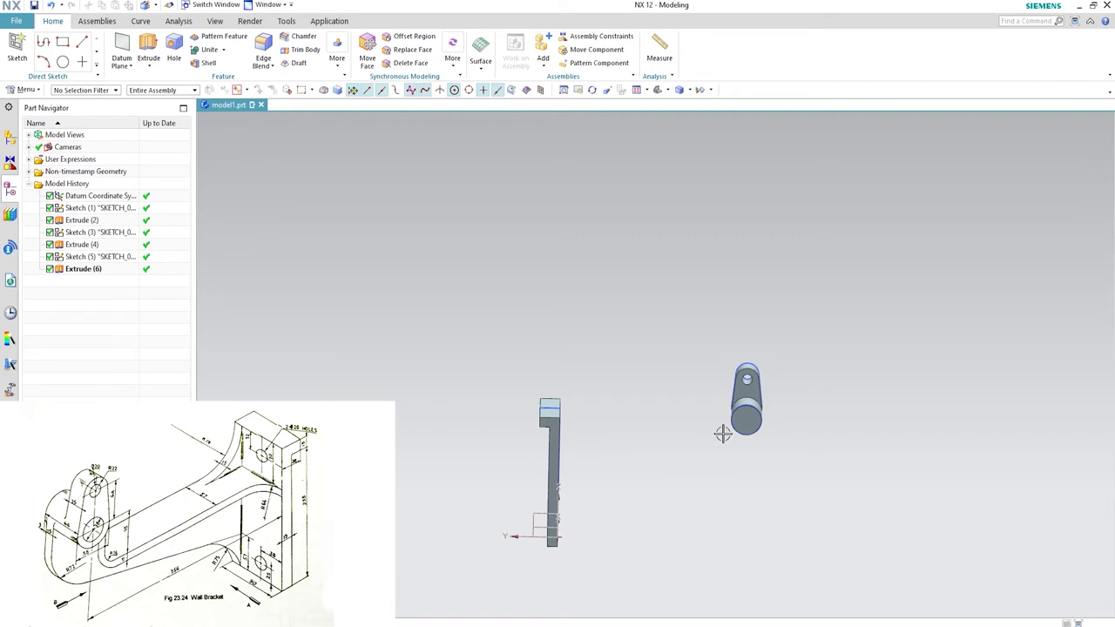
scroll(647, 453, up, 3)
mouse_move(529, 429)
middle_down()
mouse_move(528, 410)
mouse_move(509, 419)
middle_up()
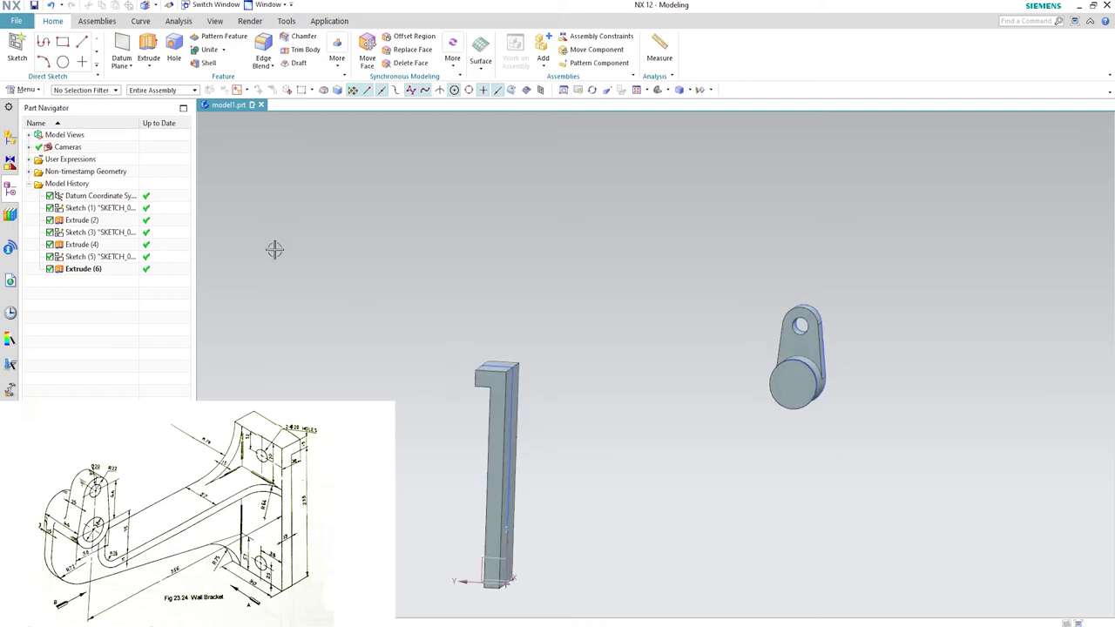
click(15, 49)
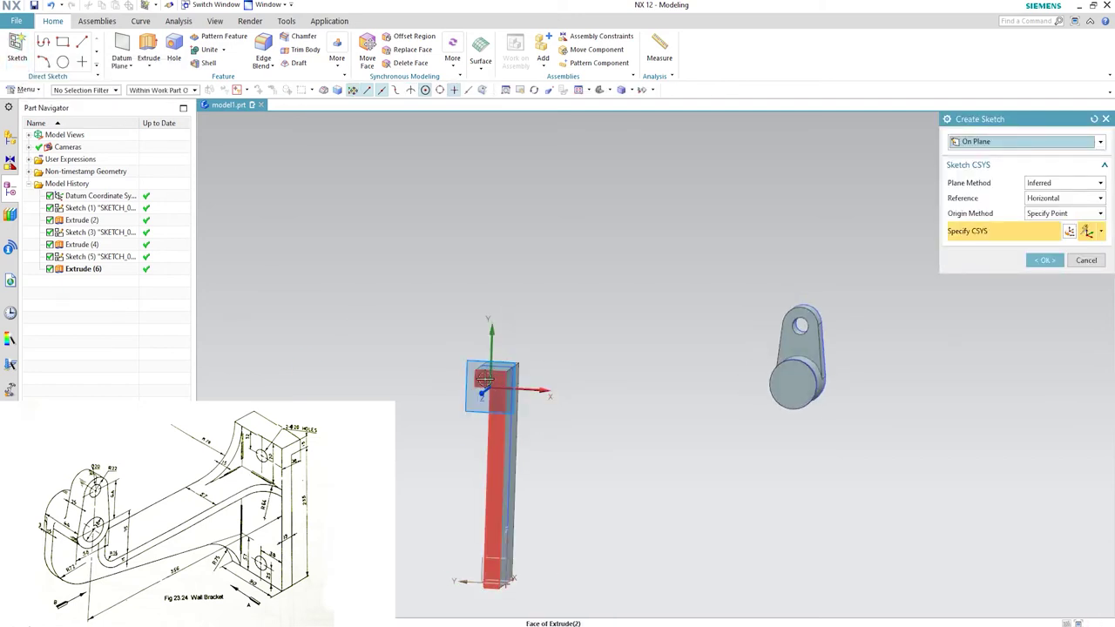
click(484, 378)
click(1044, 261)
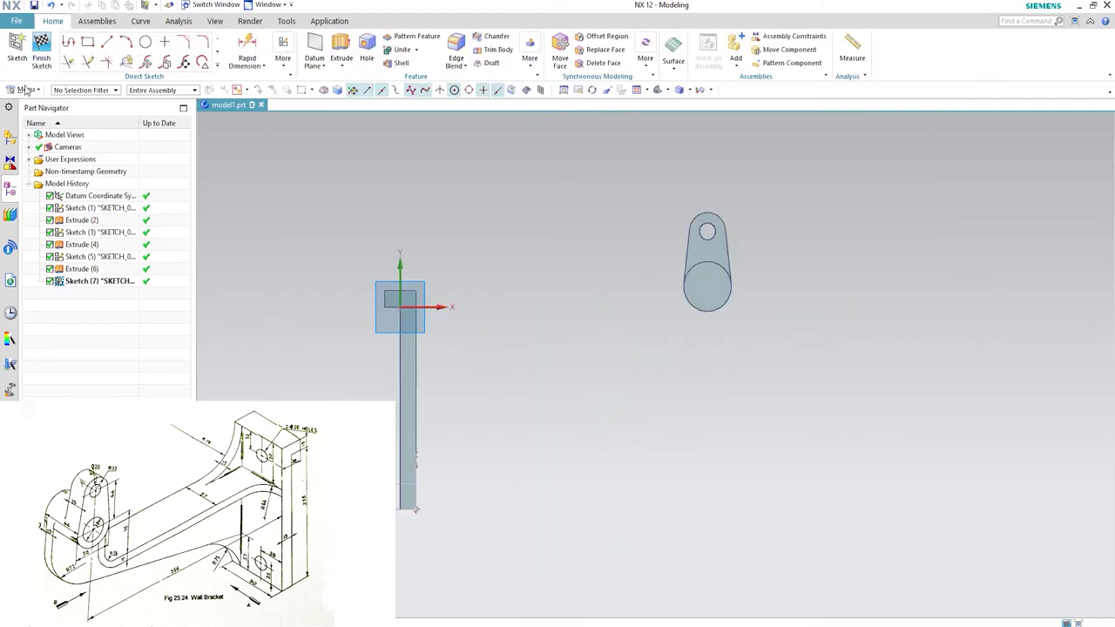
Draw a horizontal line about 390 mm long from the plate's front edge to beneath the boss's far side.
click(68, 46)
scroll(462, 341, up, 2)
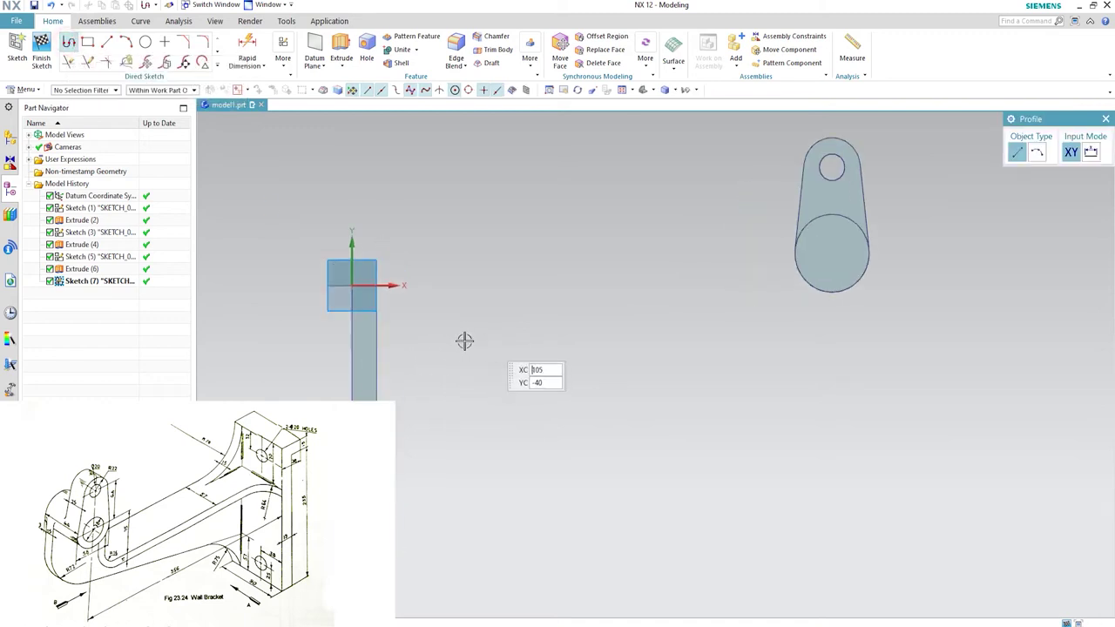
click(376, 323)
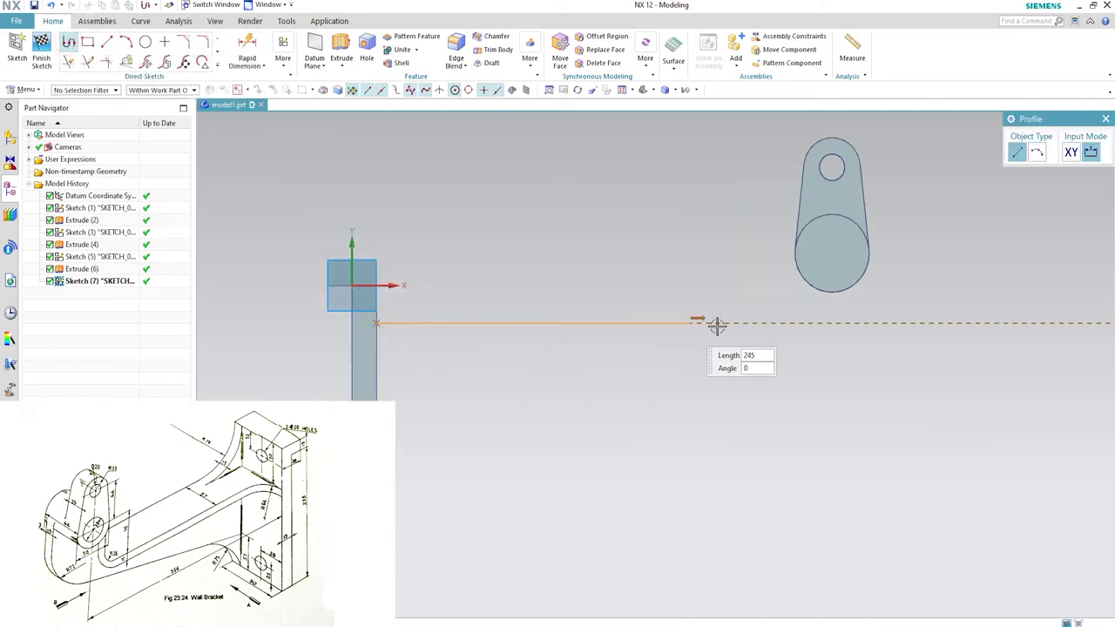
click(874, 323)
scroll(873, 323, down, 3)
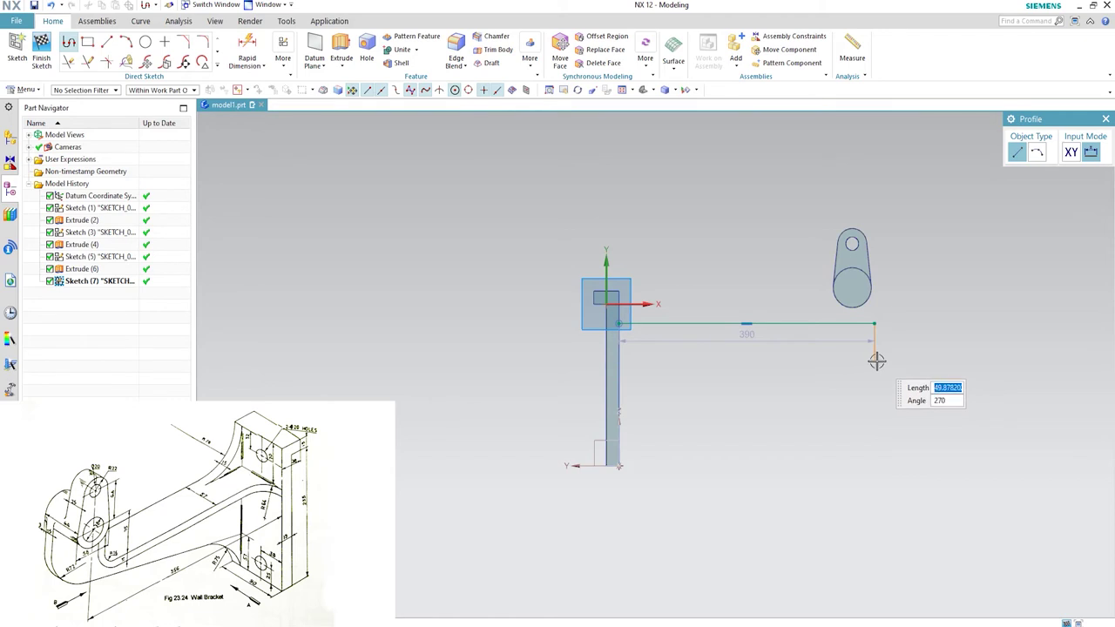
key(Escape)
scroll(905, 284, up, 5)
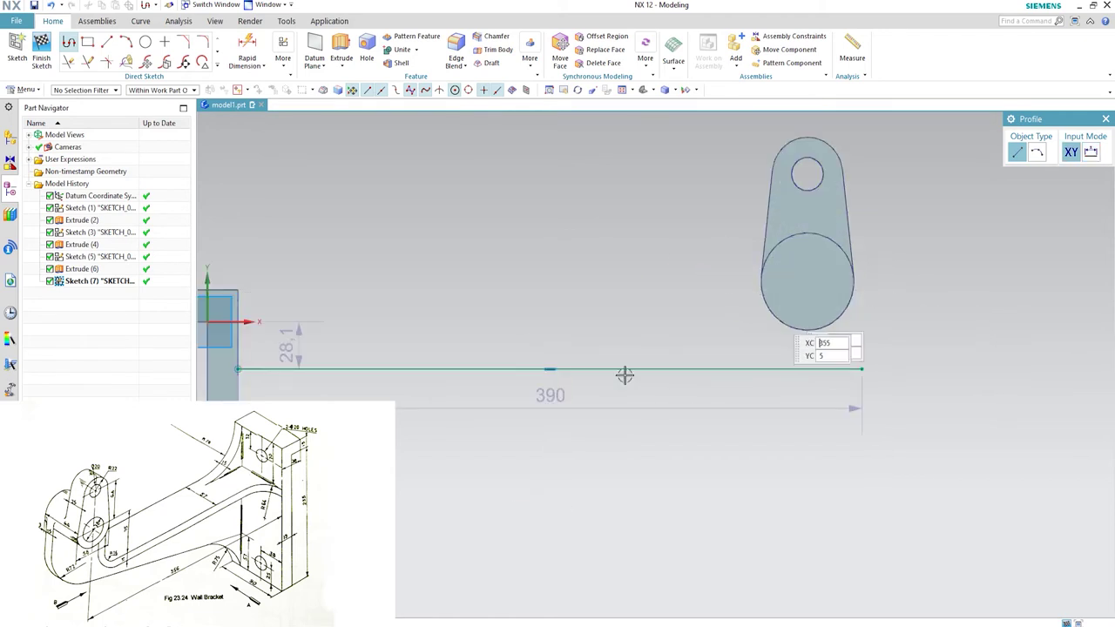
key(Escape)
Dimension the horizontal line 70 mm below the wall plate's top edge.
scroll(447, 354, down, 3)
key(d)
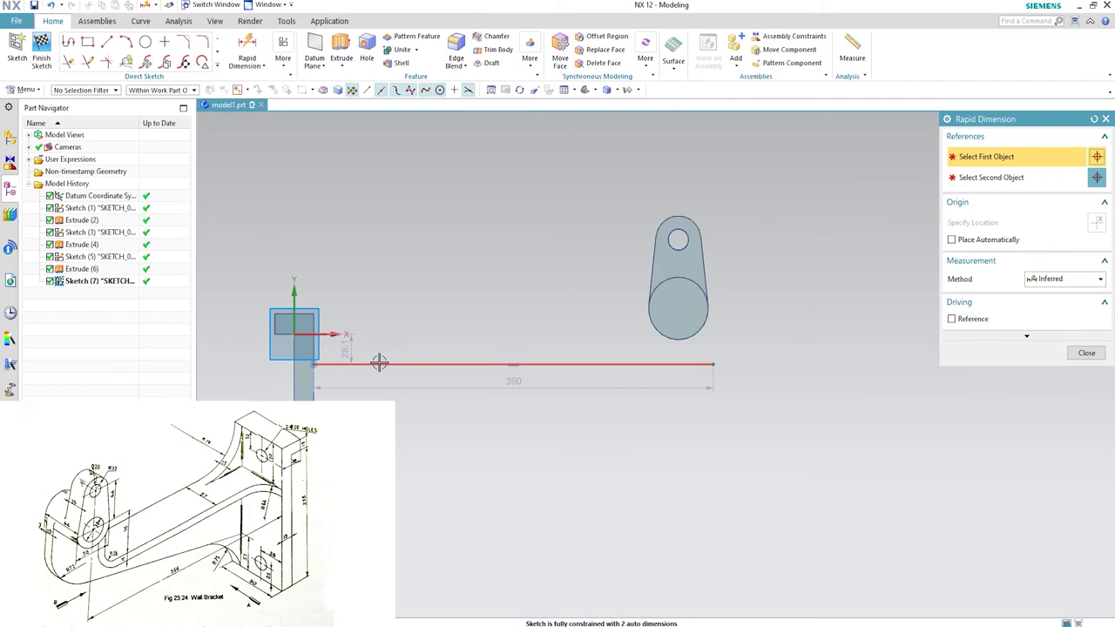
click(378, 364)
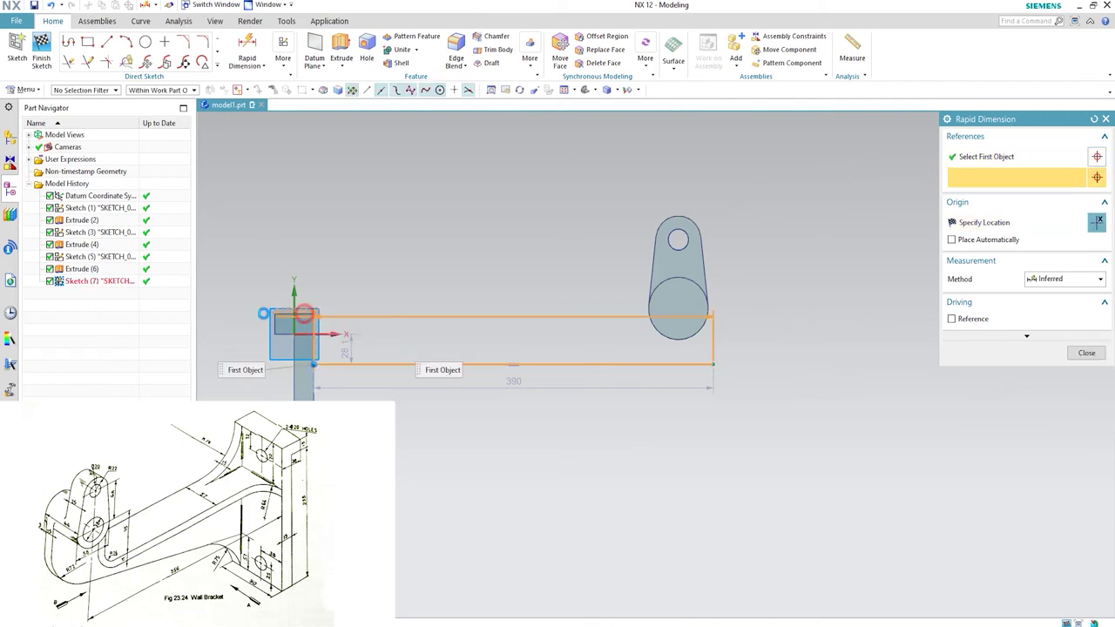
click(304, 313)
click(223, 344)
text(7)
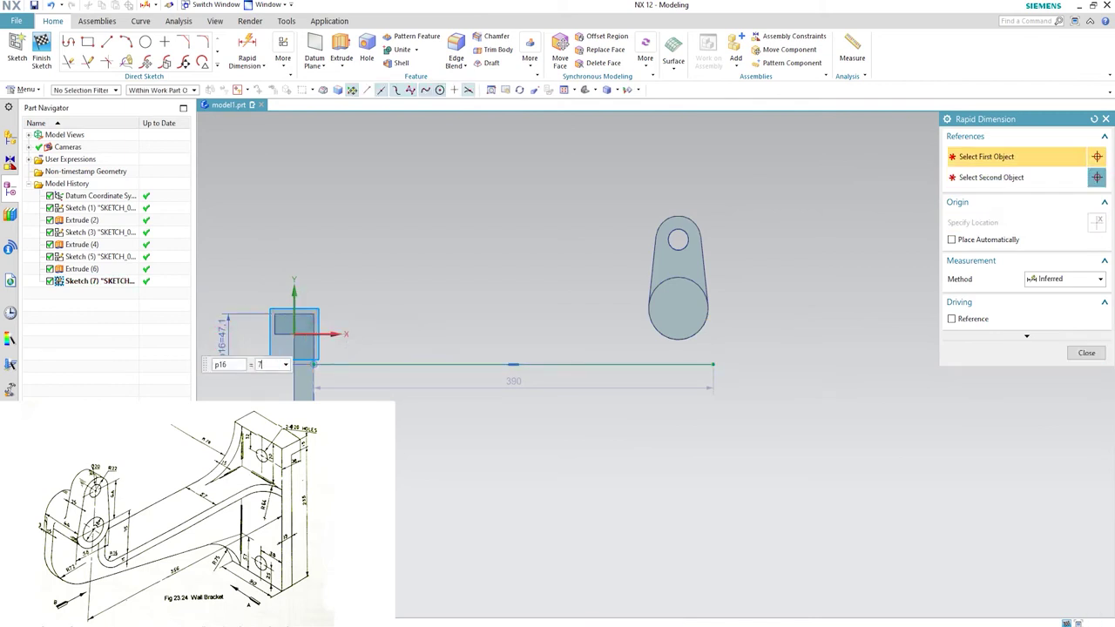
text(0)
key(Return)
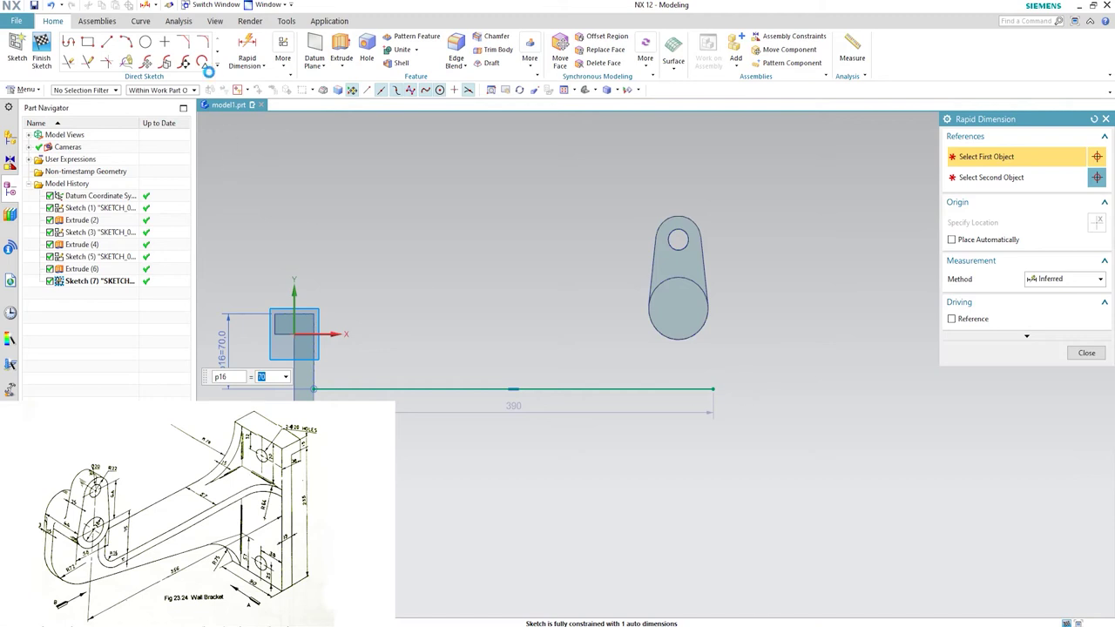
key(Escape)
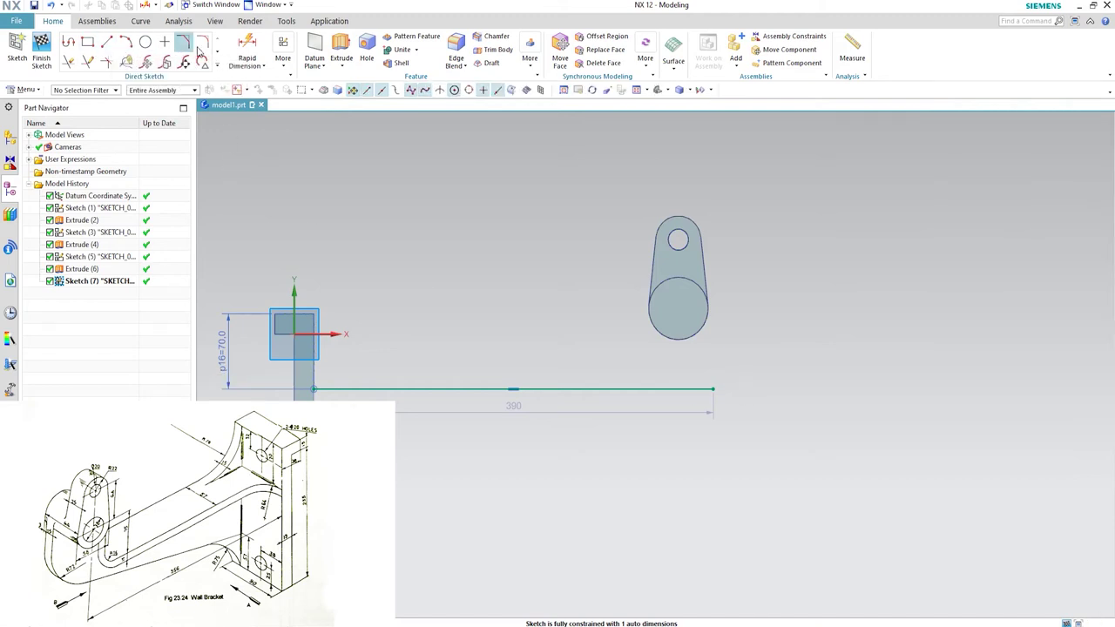
Draw two vertical lines about 185 mm long, one on each side of the boss.
click(106, 41)
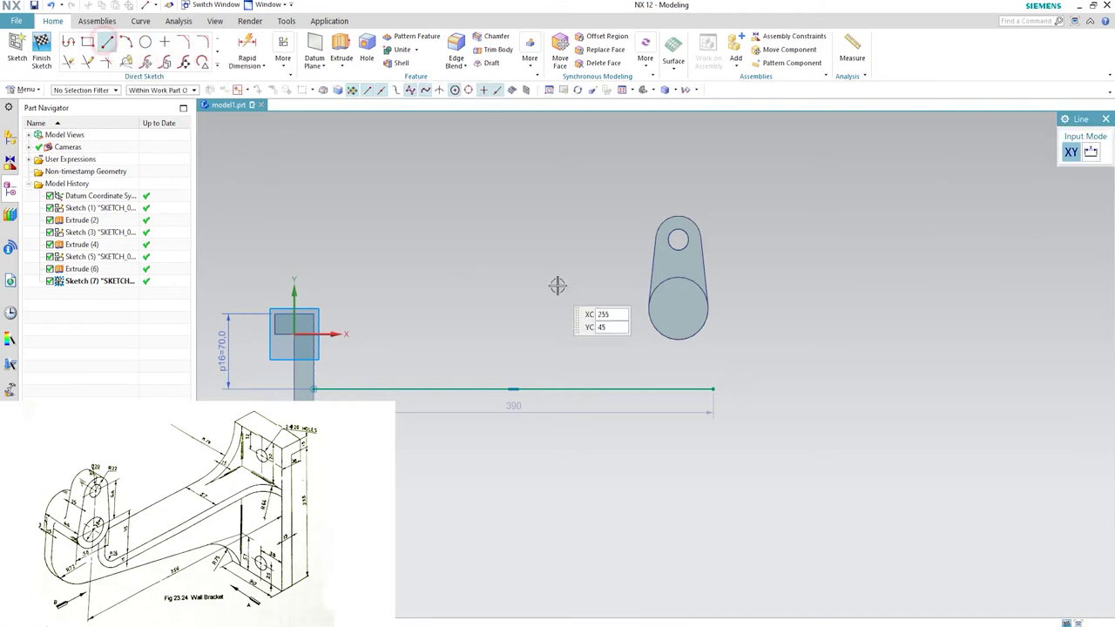
click(617, 259)
click(617, 455)
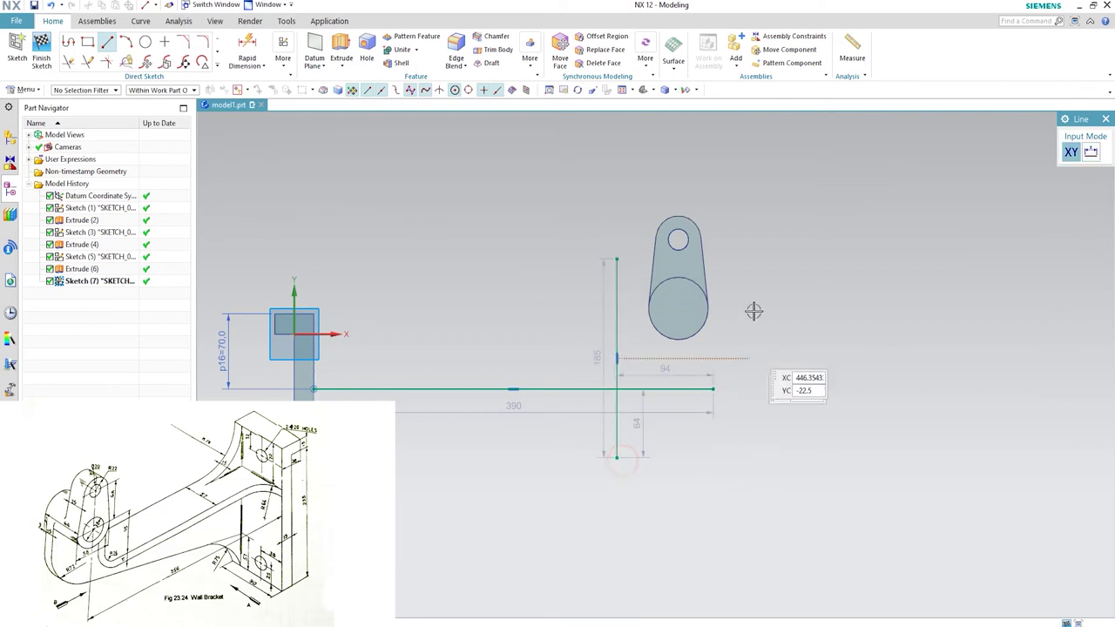
click(734, 260)
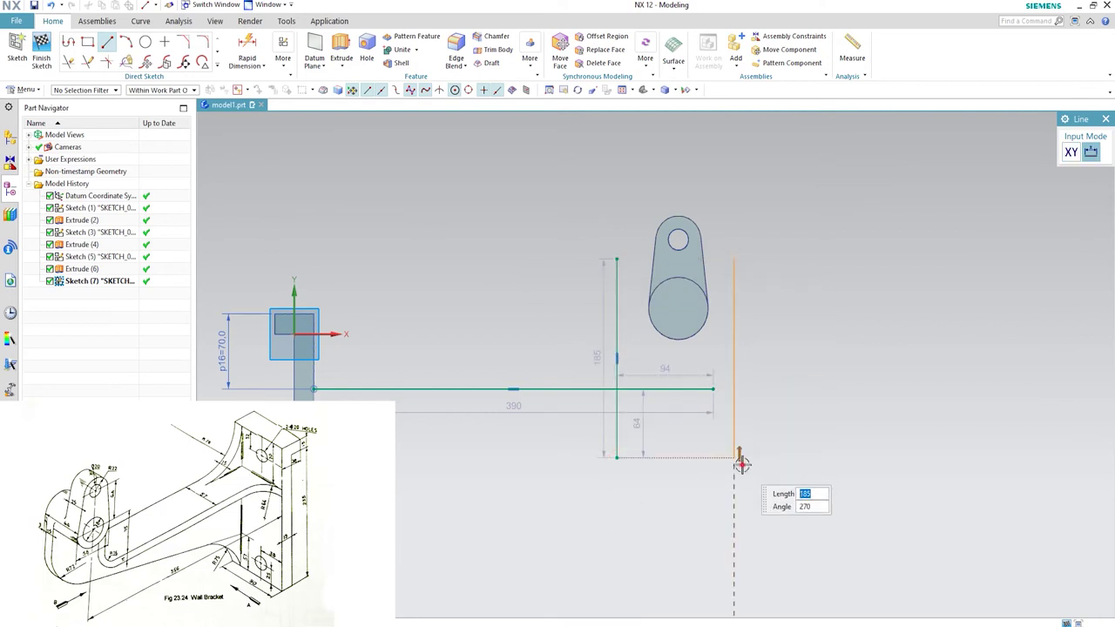
click(739, 461)
key(Escape)
Constrain the vertical line on the boss's far side tangent to the boss circle.
key(c)
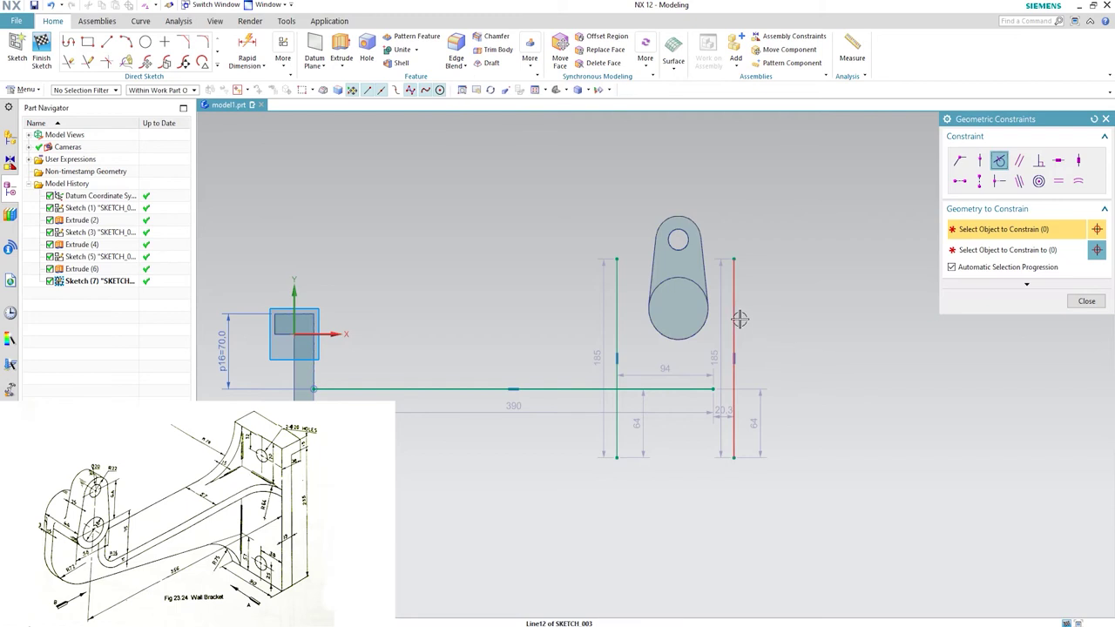
click(734, 334)
click(705, 324)
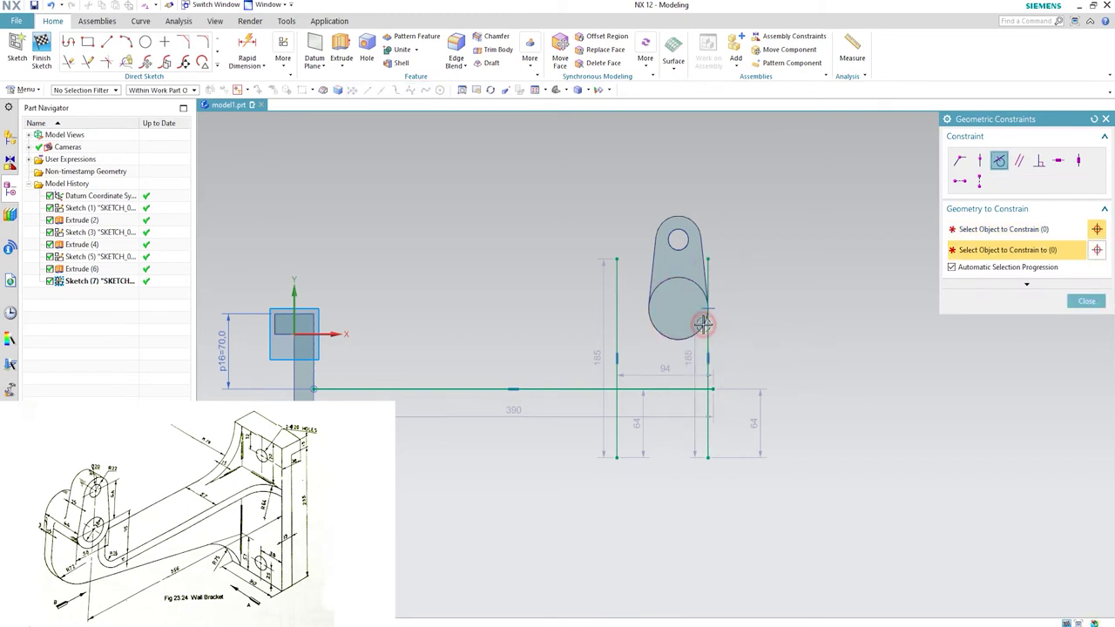
Constrain the vertical line on the boss's plate side tangent to the boss circle.
click(618, 334)
click(652, 328)
scroll(722, 343, up, 2)
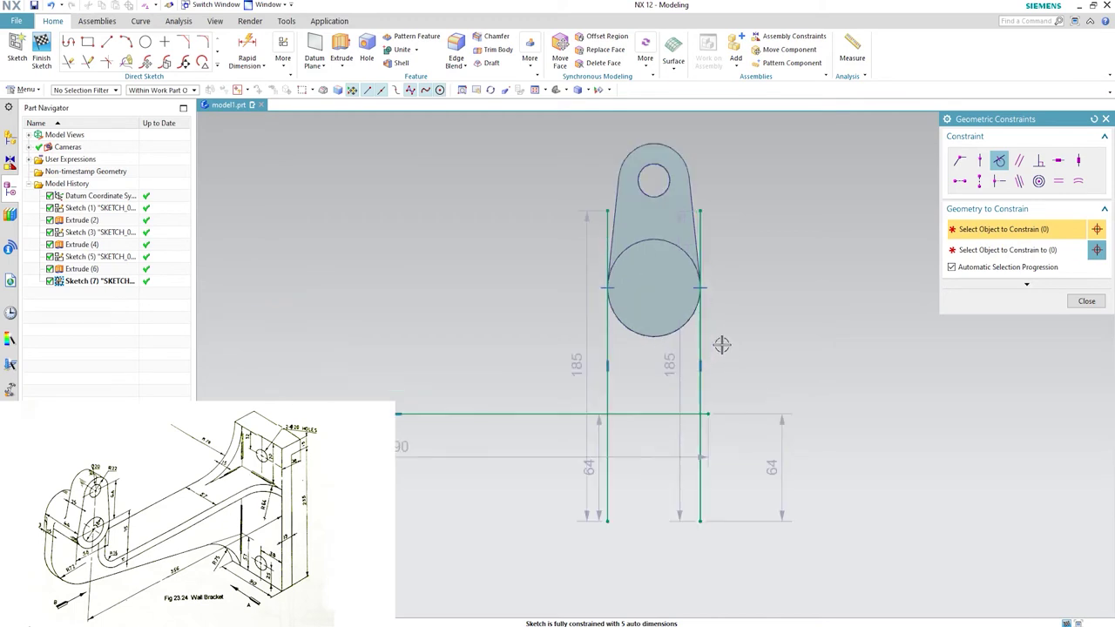
key(ctrl+q)
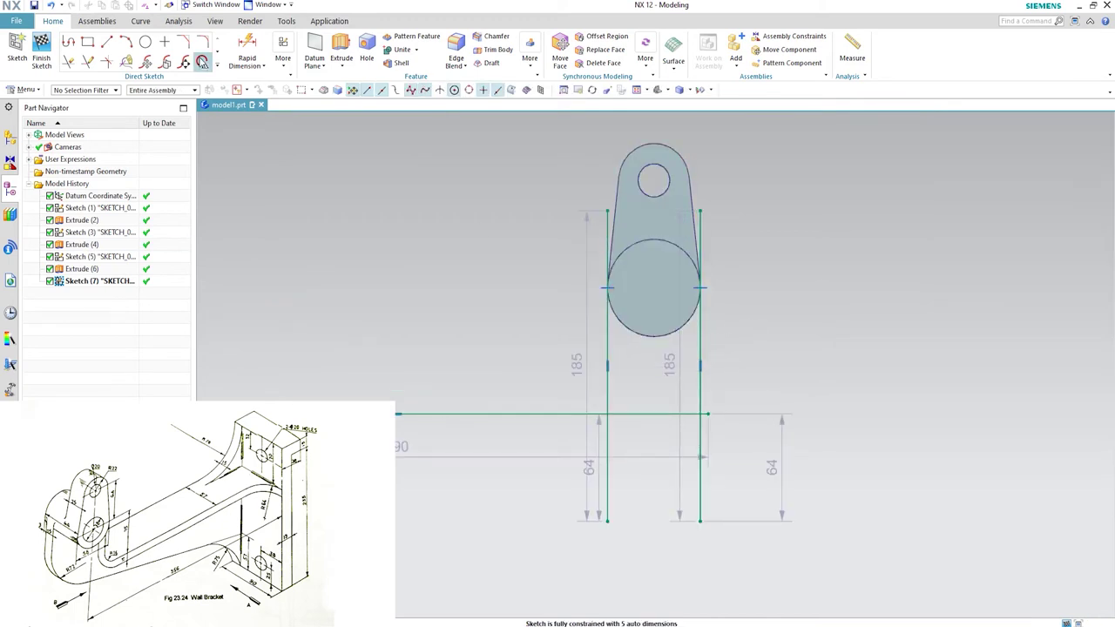
Project the boss's circular edge into the arm profile sketch.
click(216, 65)
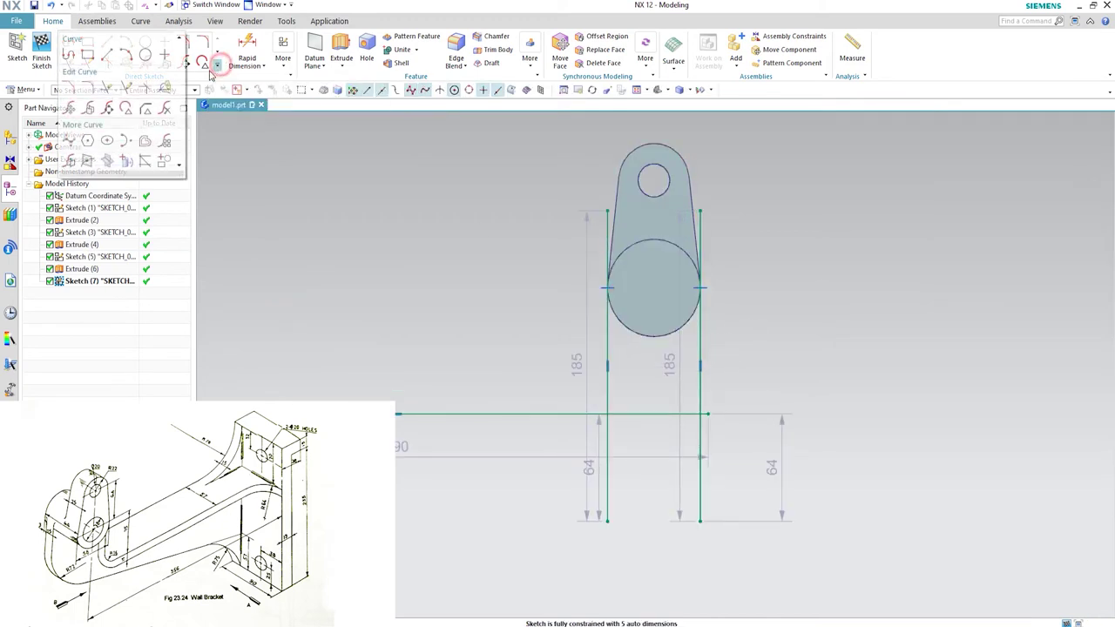
click(143, 162)
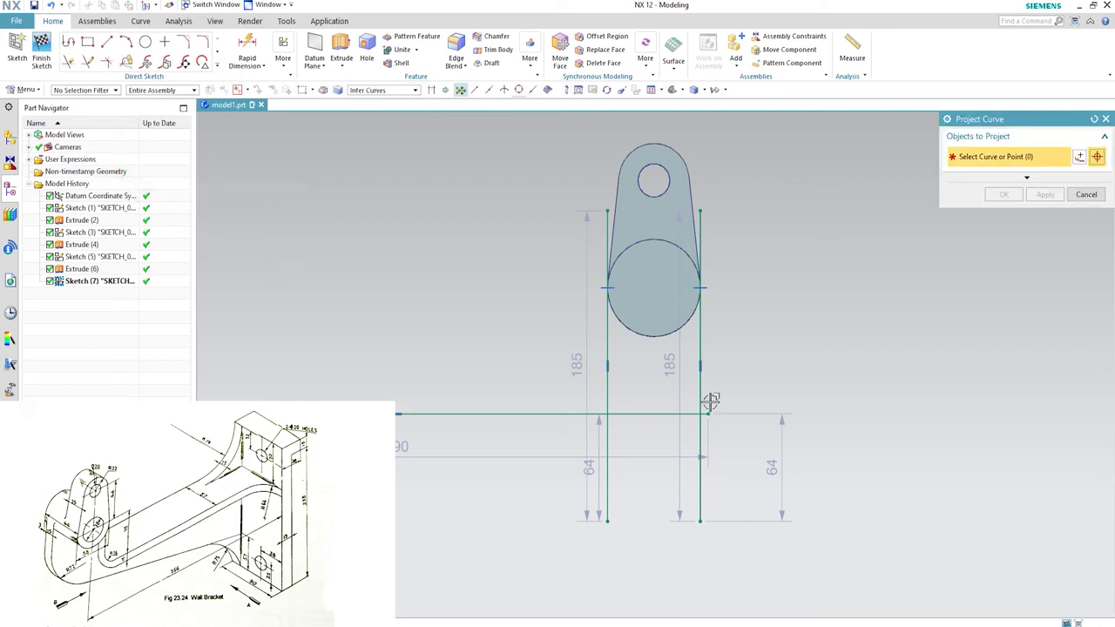
click(651, 340)
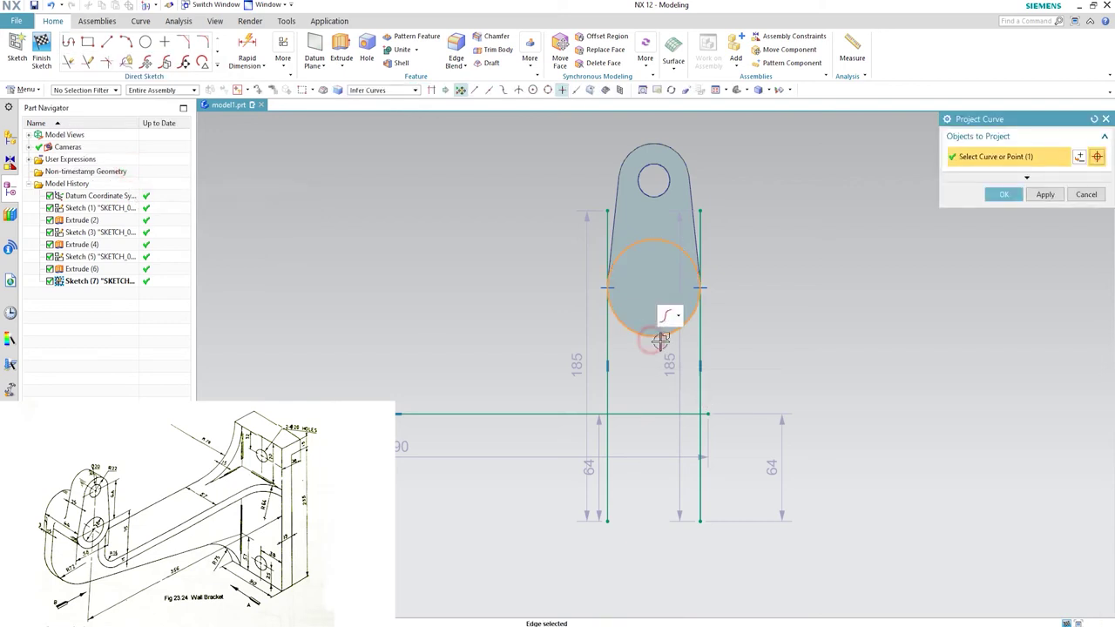
click(1004, 196)
Trim the parts of both vertical lines that extend above their tangent points on the boss circle.
key(t)
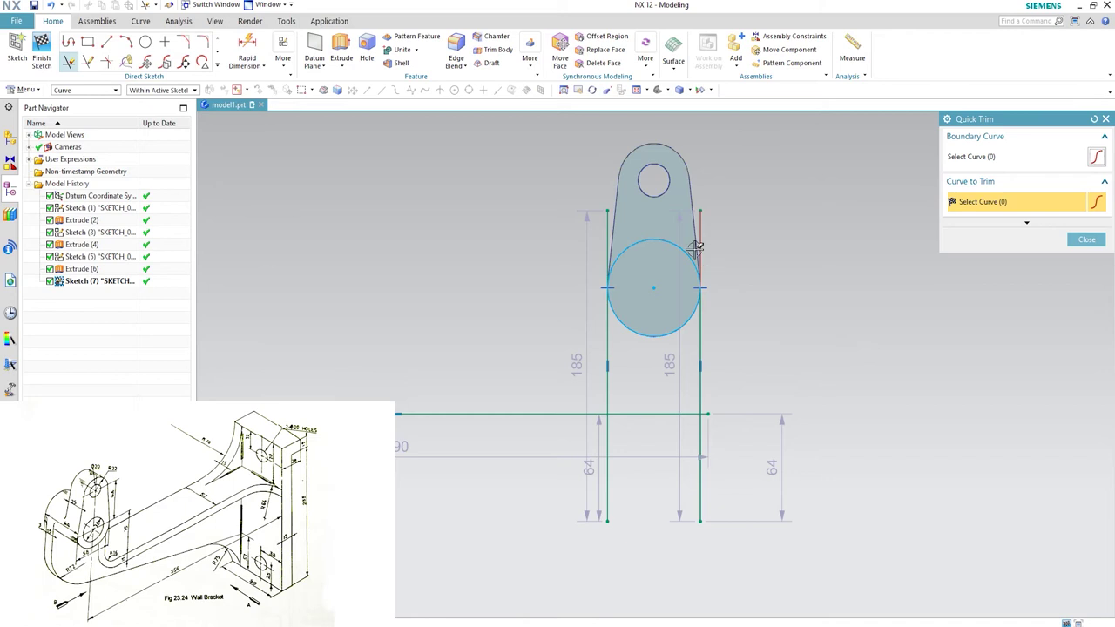
click(701, 233)
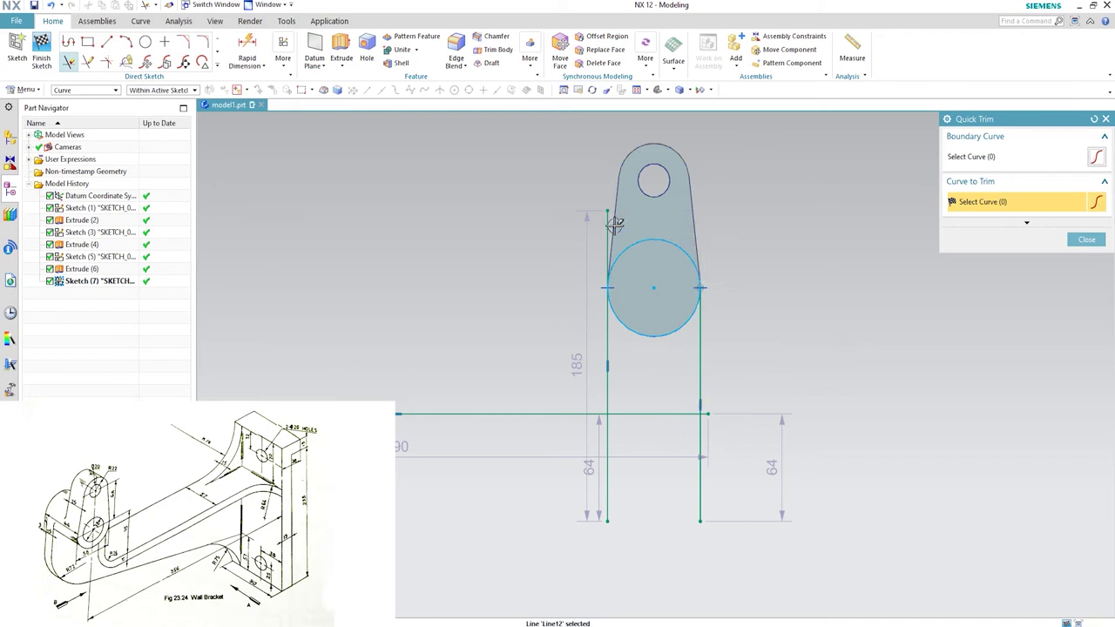
click(606, 225)
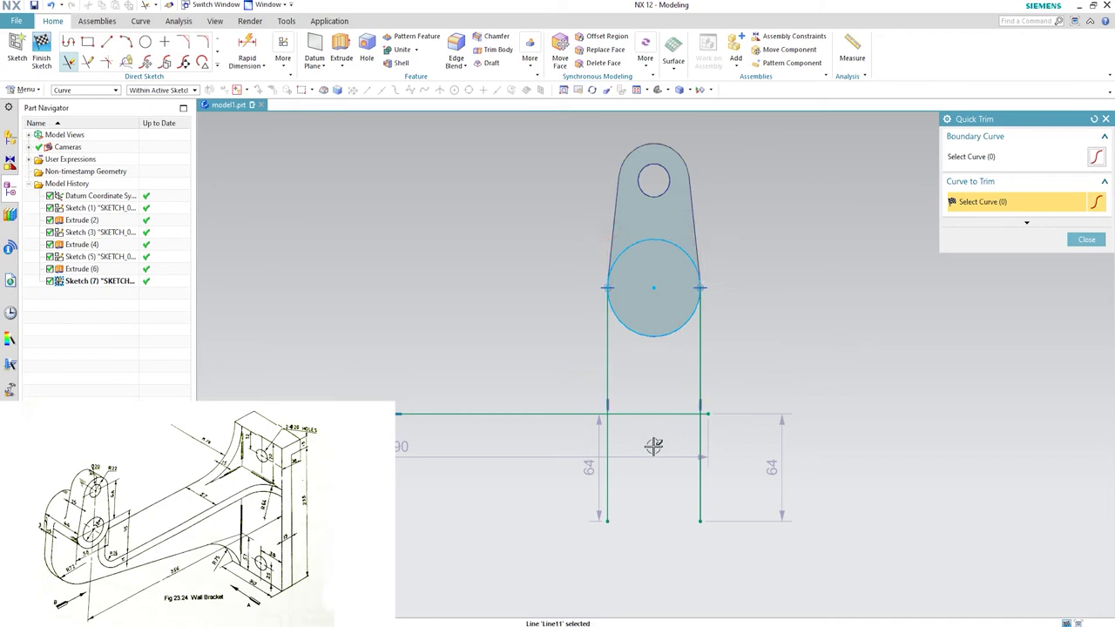
Trim the horizontal line and the plate-side vertical line beyond their intersection to form a clean corner.
scroll(677, 416, up, 3)
click(702, 413)
click(660, 415)
scroll(582, 416, down, 2)
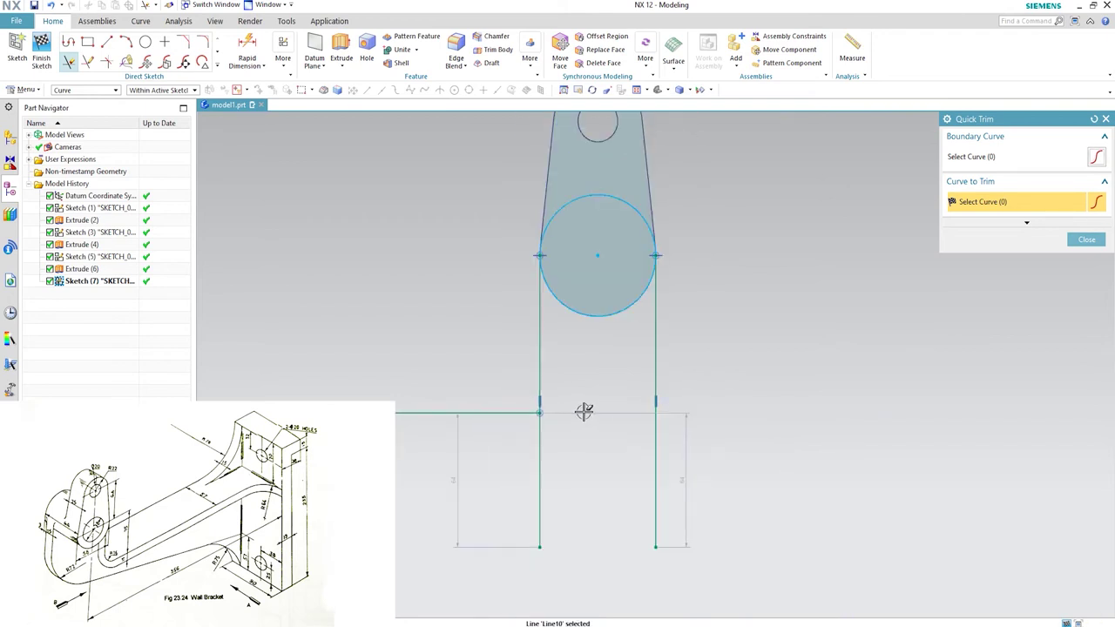
click(539, 439)
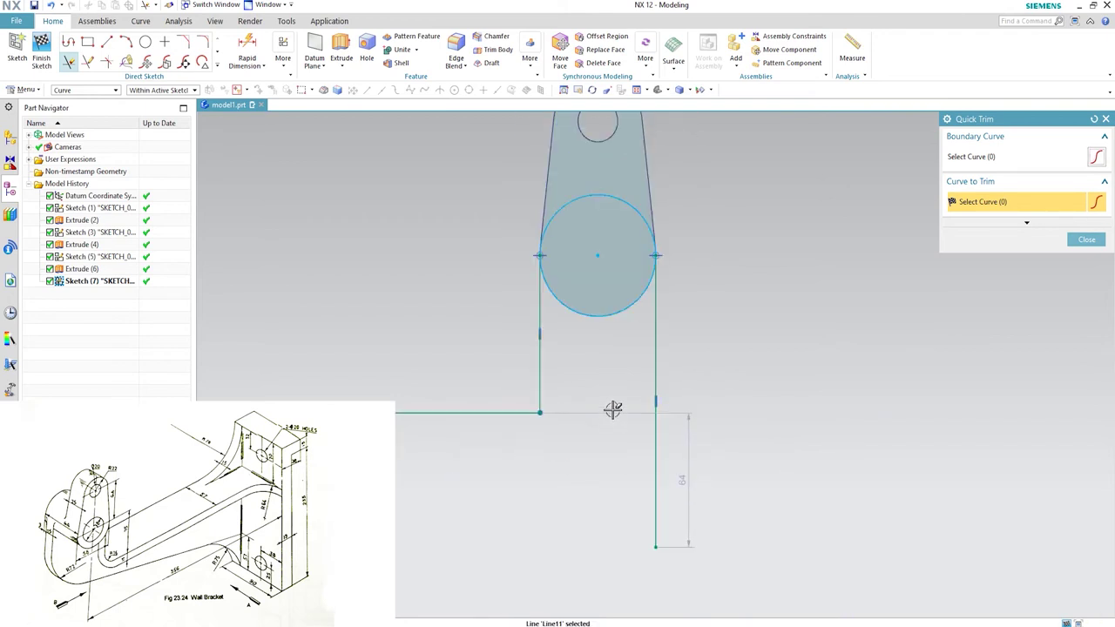
scroll(629, 376, down, 3)
middle_click(642, 369)
scroll(642, 369, up, 2)
scroll(635, 370, down, 2)
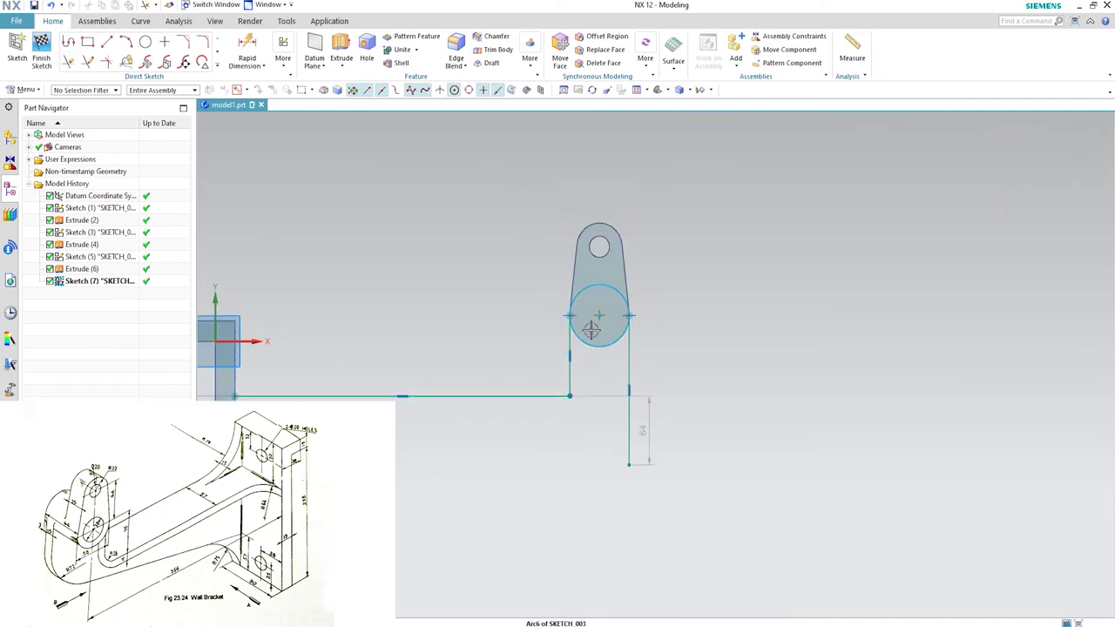
Trim away the lower half of the projected boss circle between the two vertical lines.
key(t)
scroll(604, 329, up, 1)
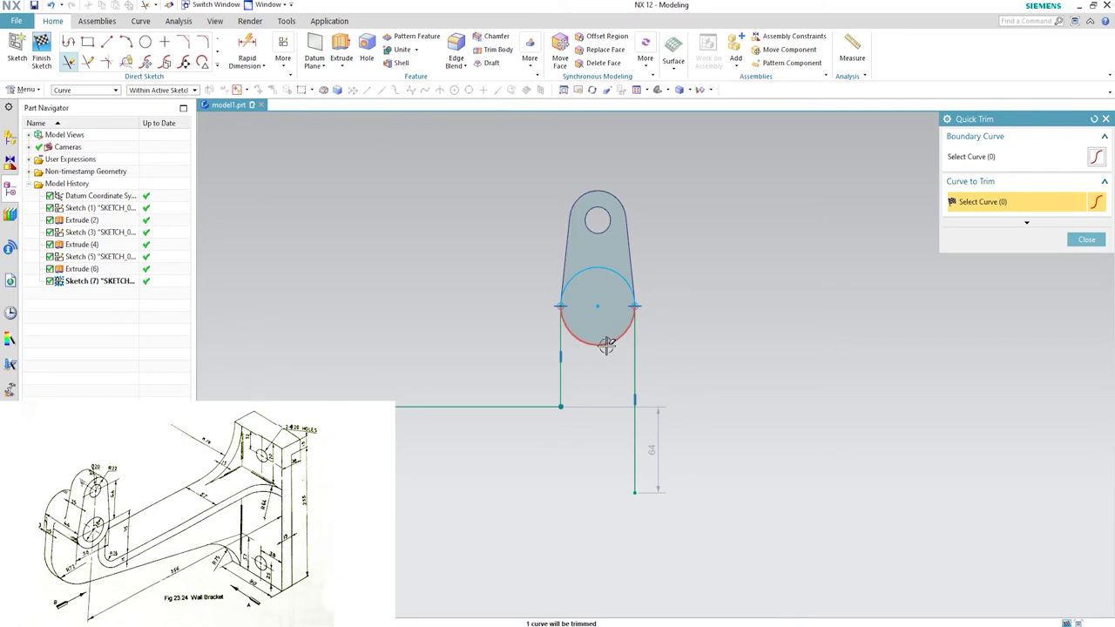
middle_click(634, 356)
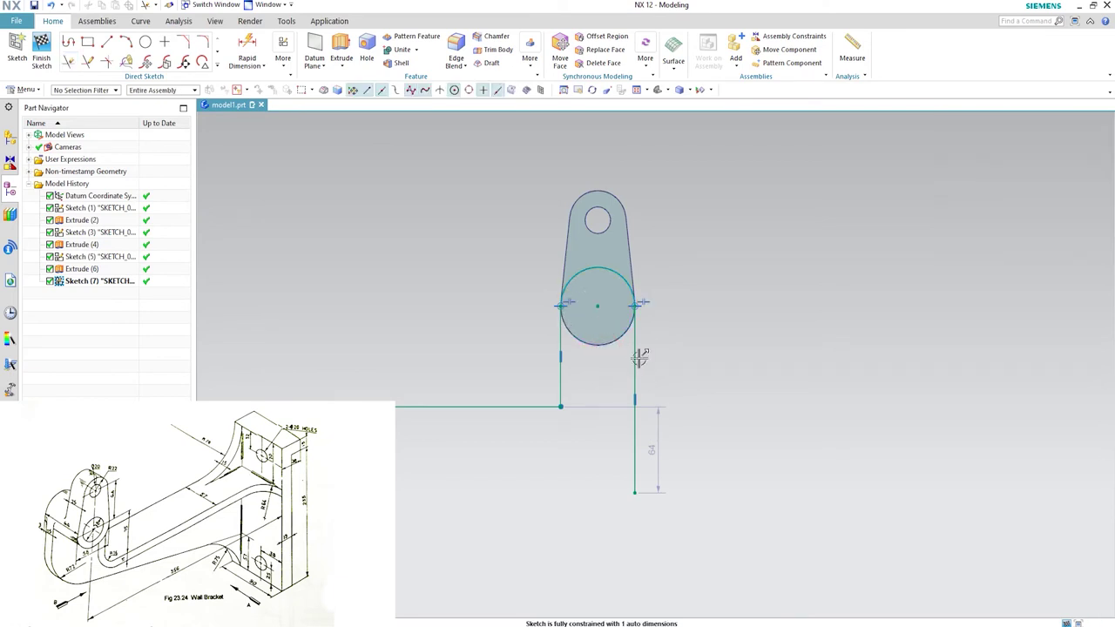
Draw a 144 mm diameter circle centred about 33 mm below the horizontal line's end, slightly towards the wall plate.
scroll(634, 356, down, 2)
shift+middle_drag(575, 363, 629, 368)
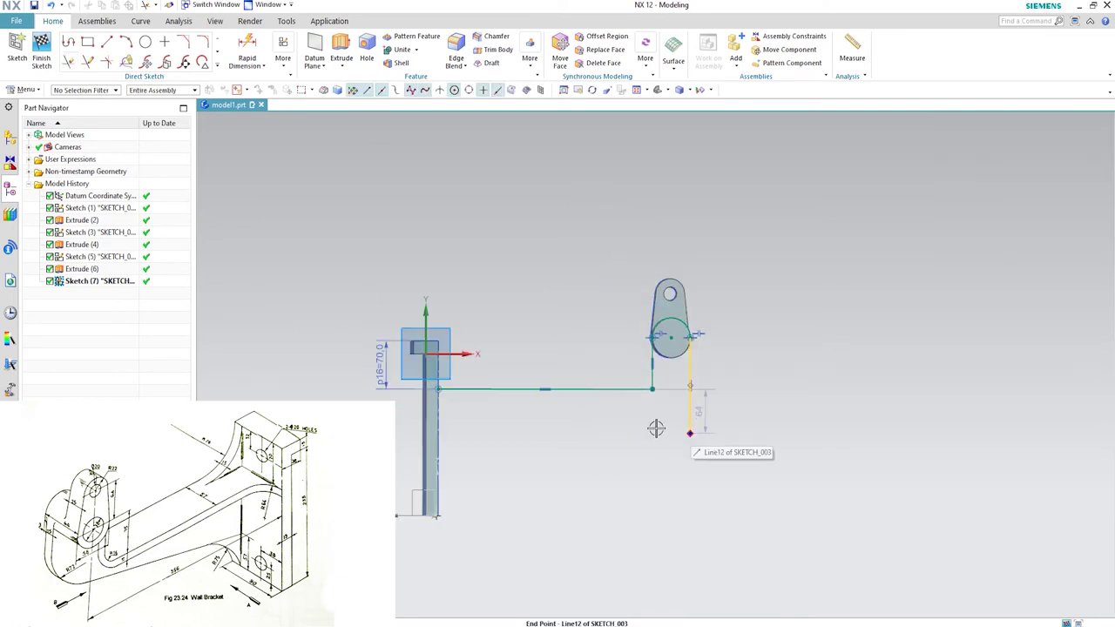
click(146, 45)
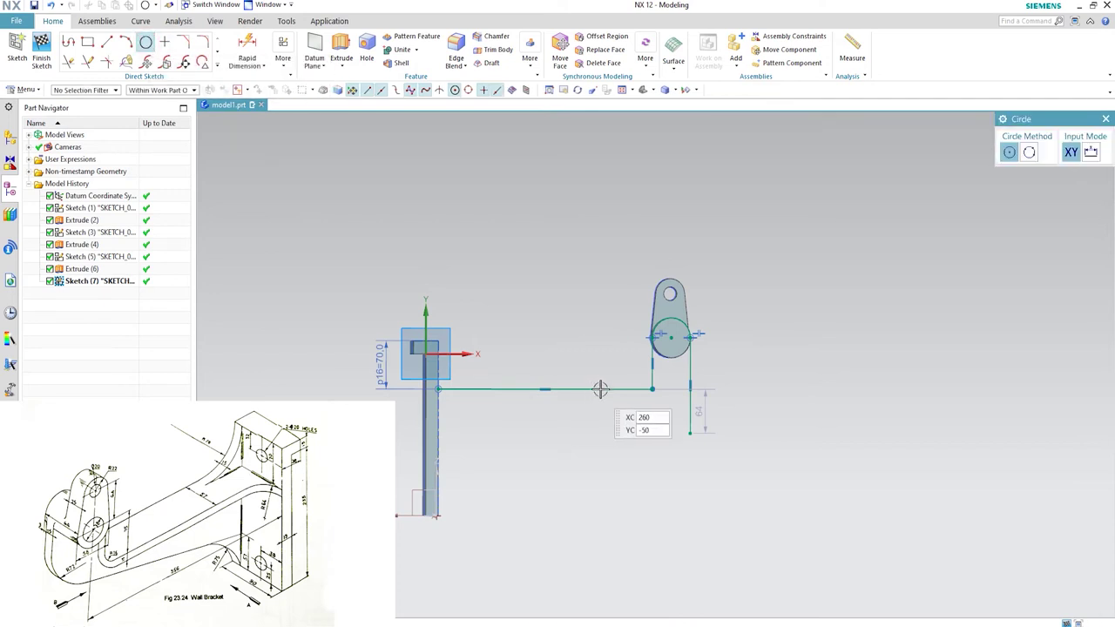
scroll(659, 420, up, 3)
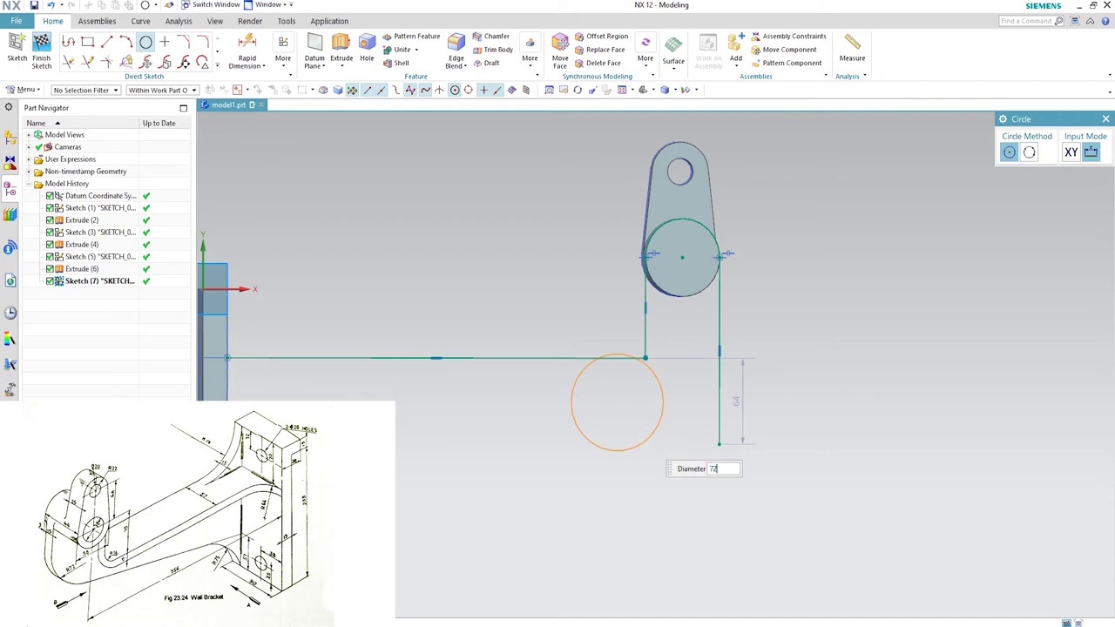
key(Return)
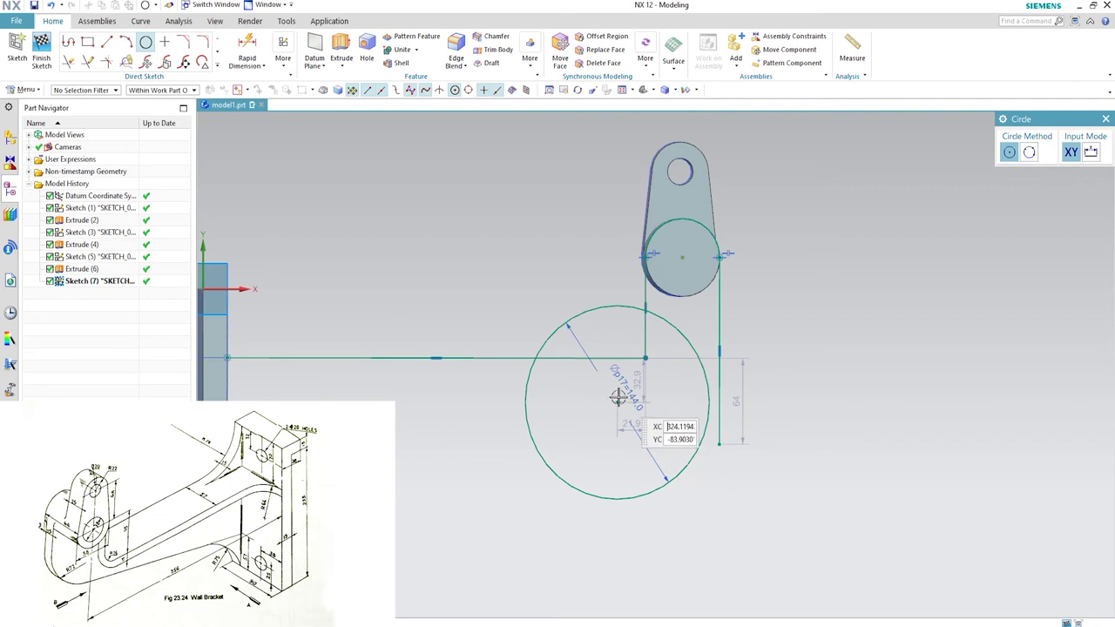
key(Escape)
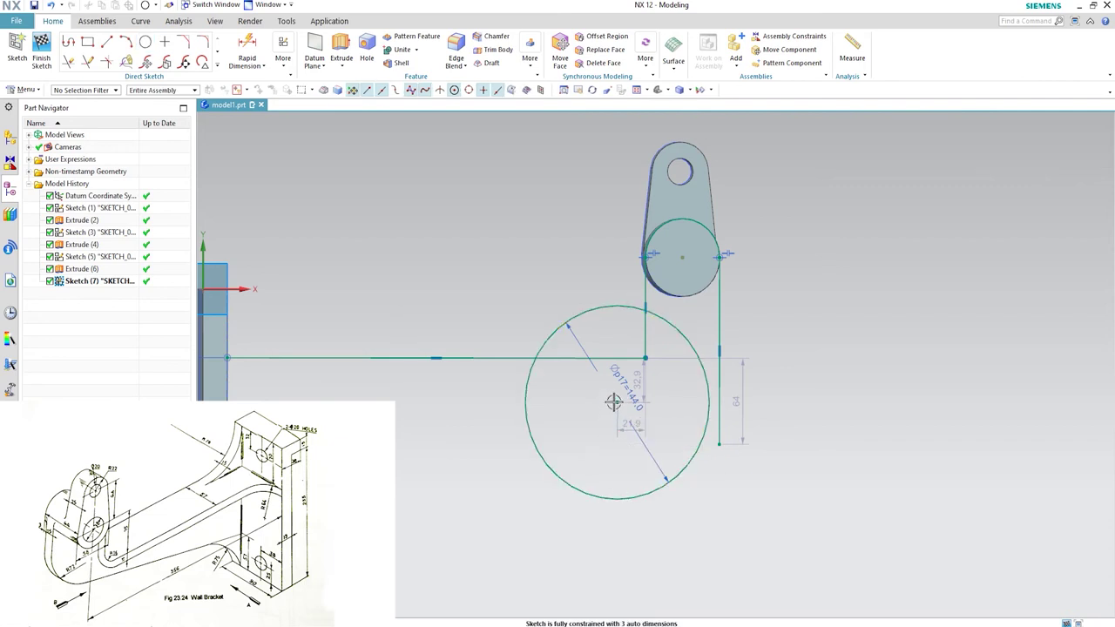
Move the 144 mm circle lower and extend the far vertical line past it, making the circle tangent to that line.
drag(617, 467, 663, 502)
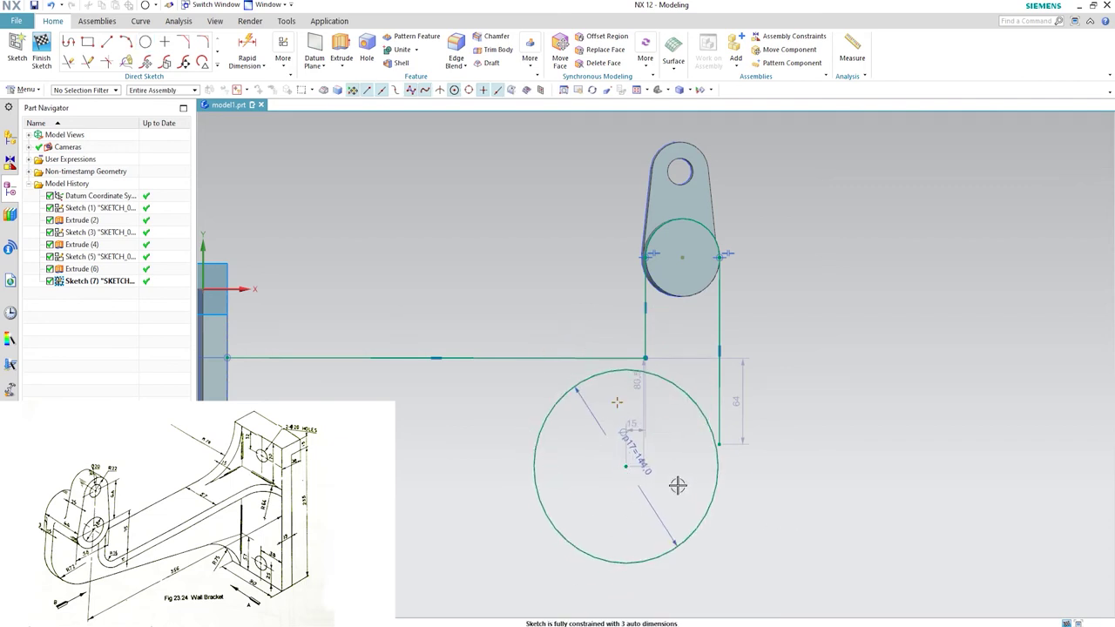
mouse_move(722, 451)
mouse_down()
mouse_move(722, 562)
mouse_move(734, 577)
mouse_up()
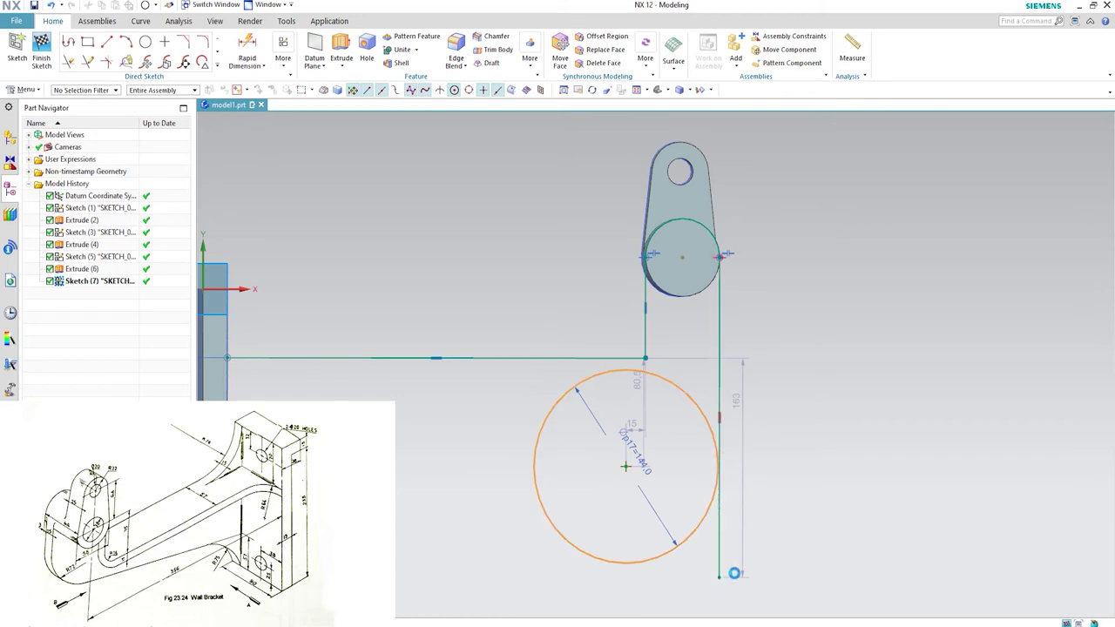
click(835, 528)
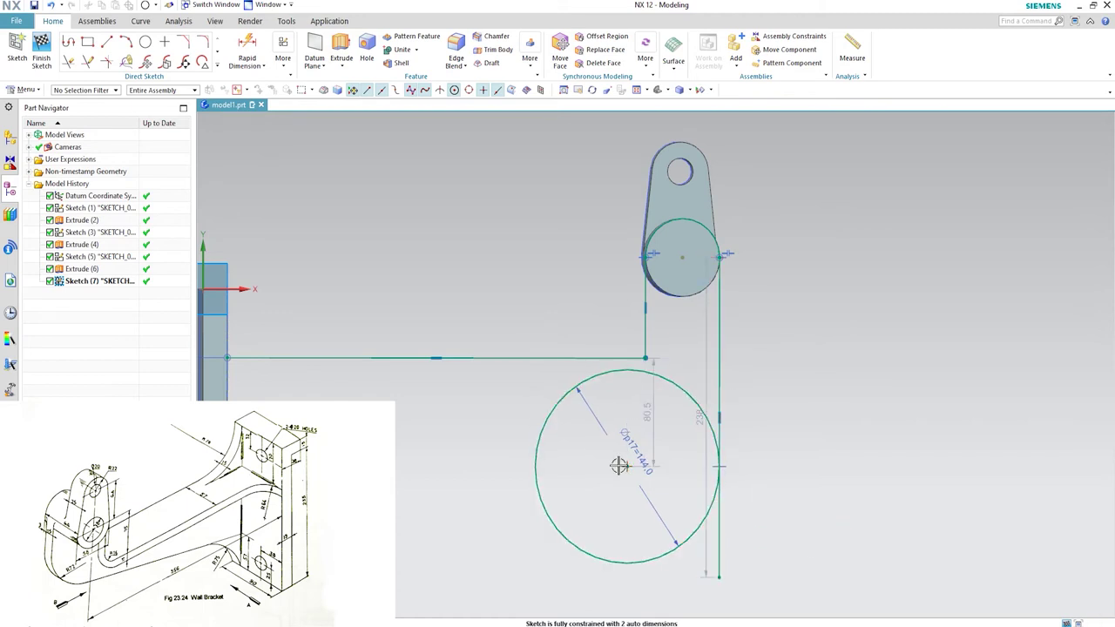
drag(561, 462, 606, 462)
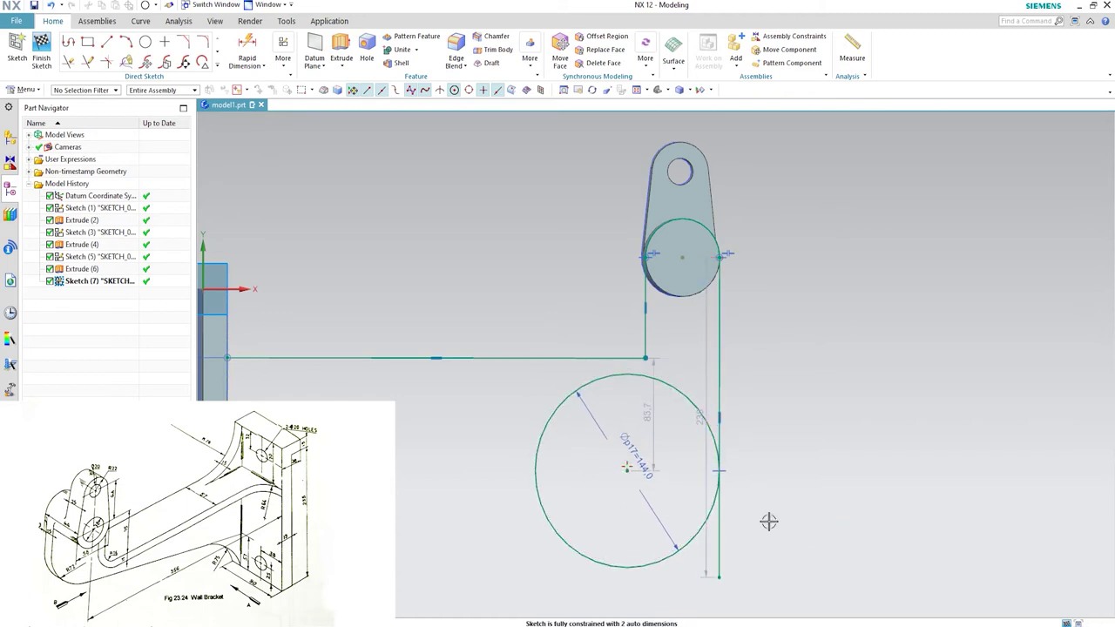
scroll(771, 422, down, 2)
scroll(731, 487, up, 2)
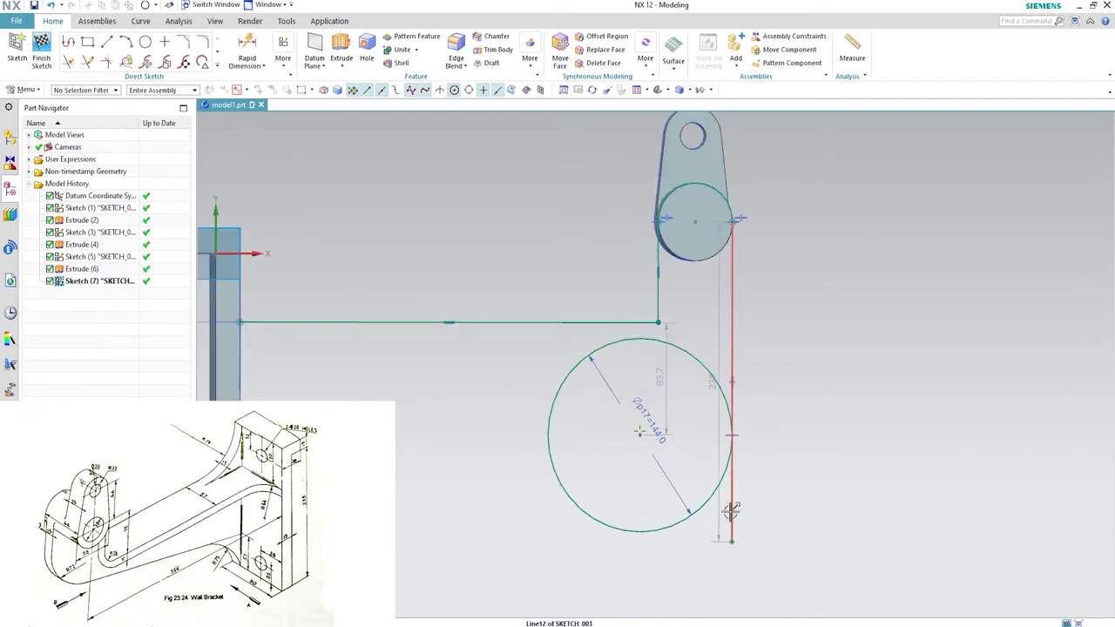
scroll(745, 360, down, 2)
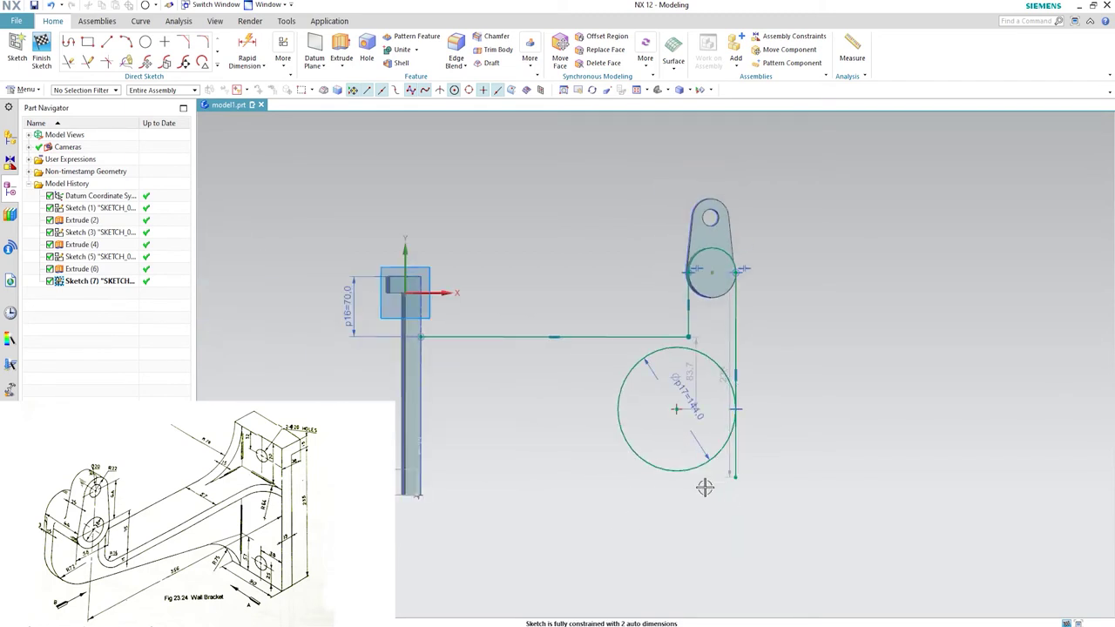
Trim the far vertical line below its tangent point on the 144 mm circle.
key(t)
click(737, 449)
scroll(734, 417, down, 2)
key(Escape)
Move the 144 mm circle up along the tangent line, placing its centre about 57.6 mm below the horizontal line.
key(o)
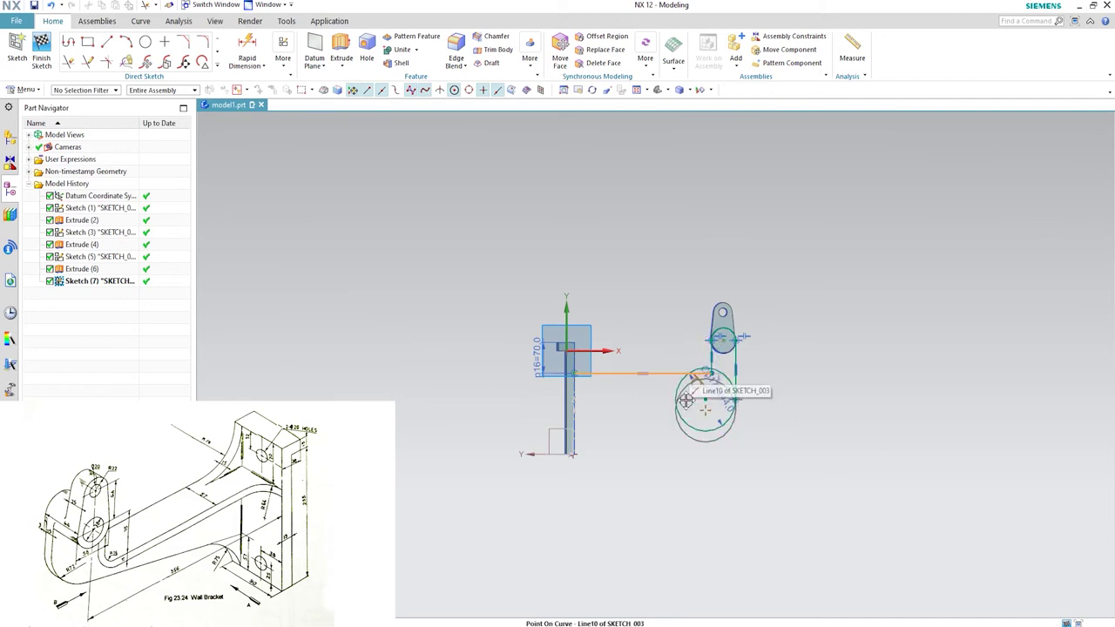
click(735, 399)
scroll(763, 403, up, 4)
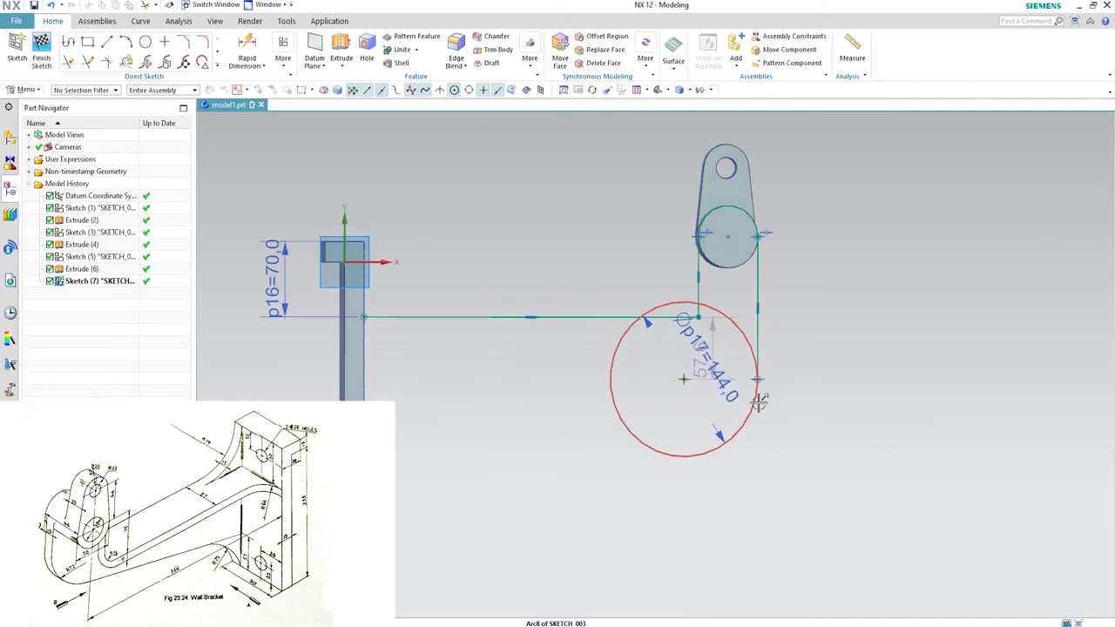
scroll(773, 412, down, 1)
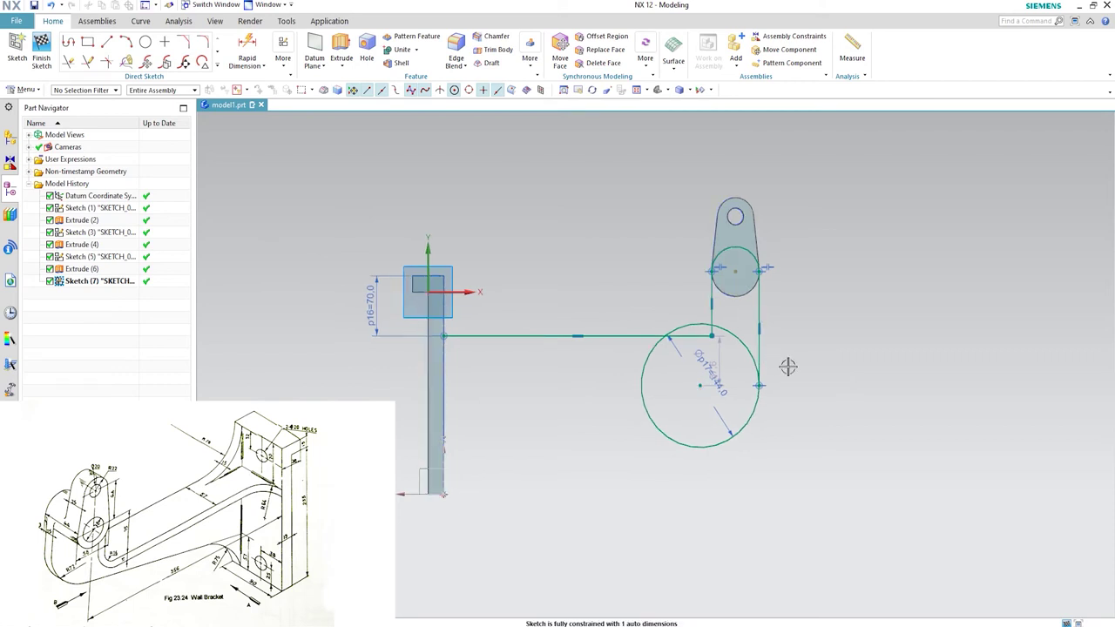
Draw an inclined line about 530 mm long from beyond the 144 mm circle down across the lower part of the wall plate.
key(l)
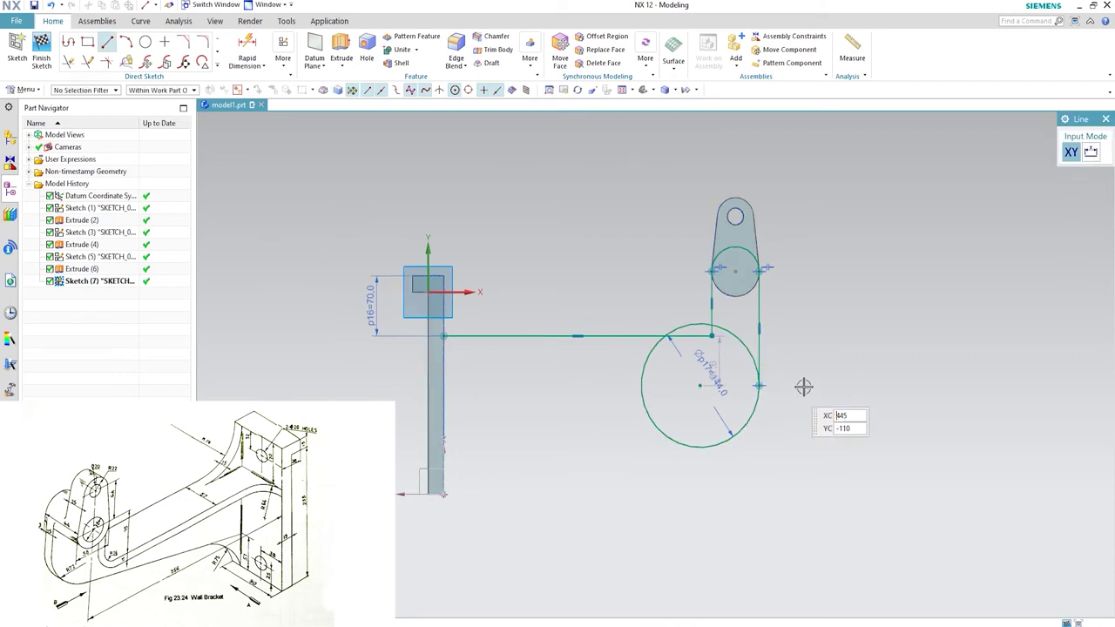
click(823, 386)
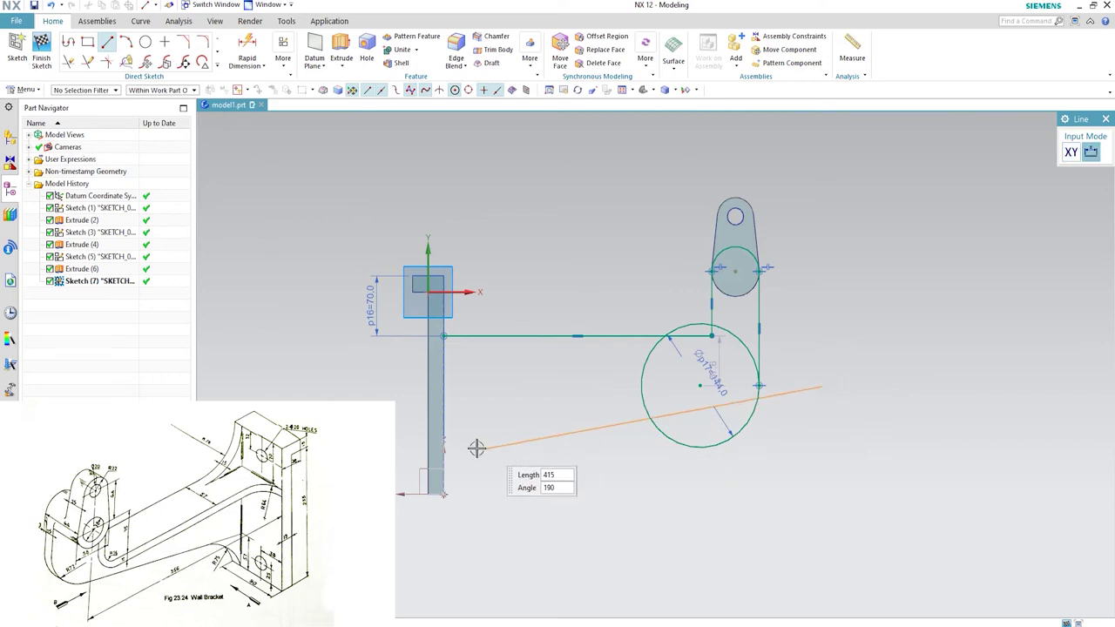
click(397, 472)
key(Escape)
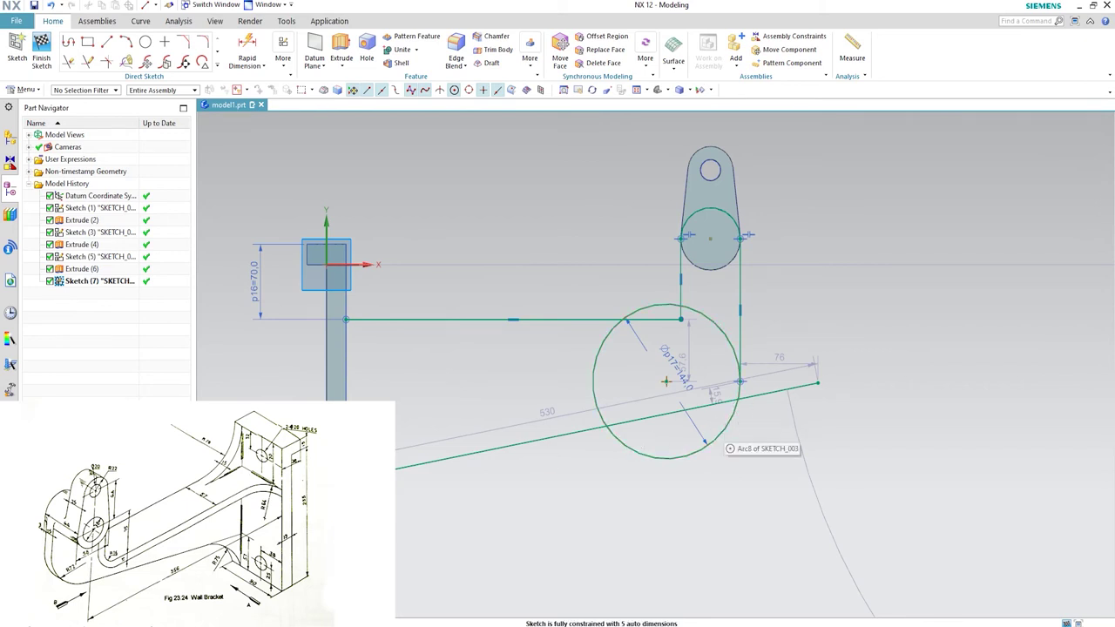
Shorten the inclined line to the wall plate's front edge and lower its free end to make it horizontal, about 450 mm long.
scroll(331, 495, up, 3)
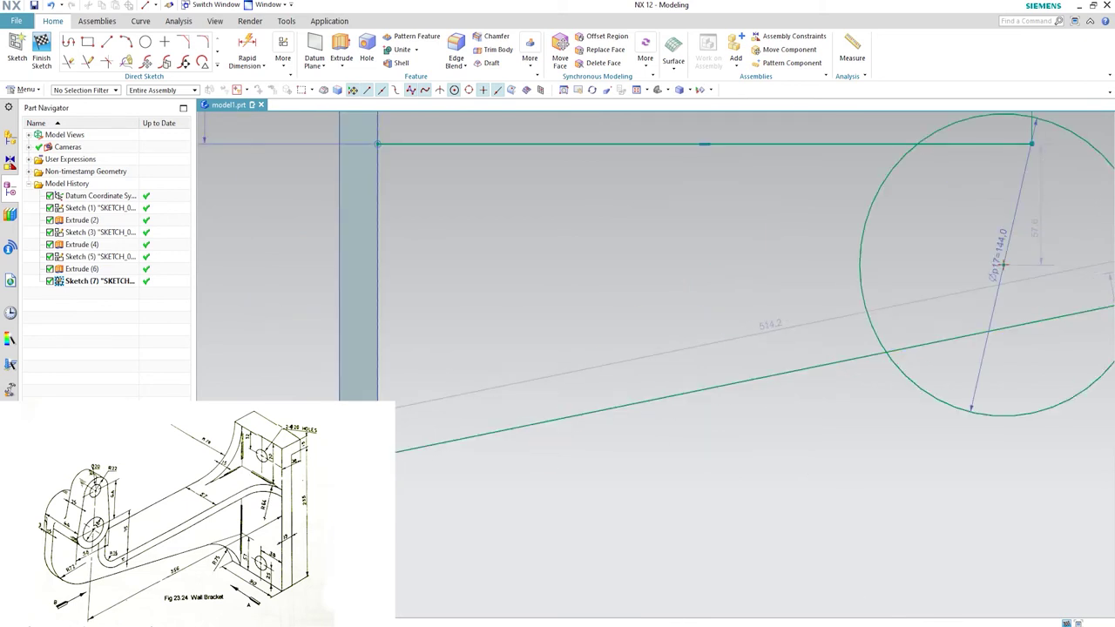
click(393, 465)
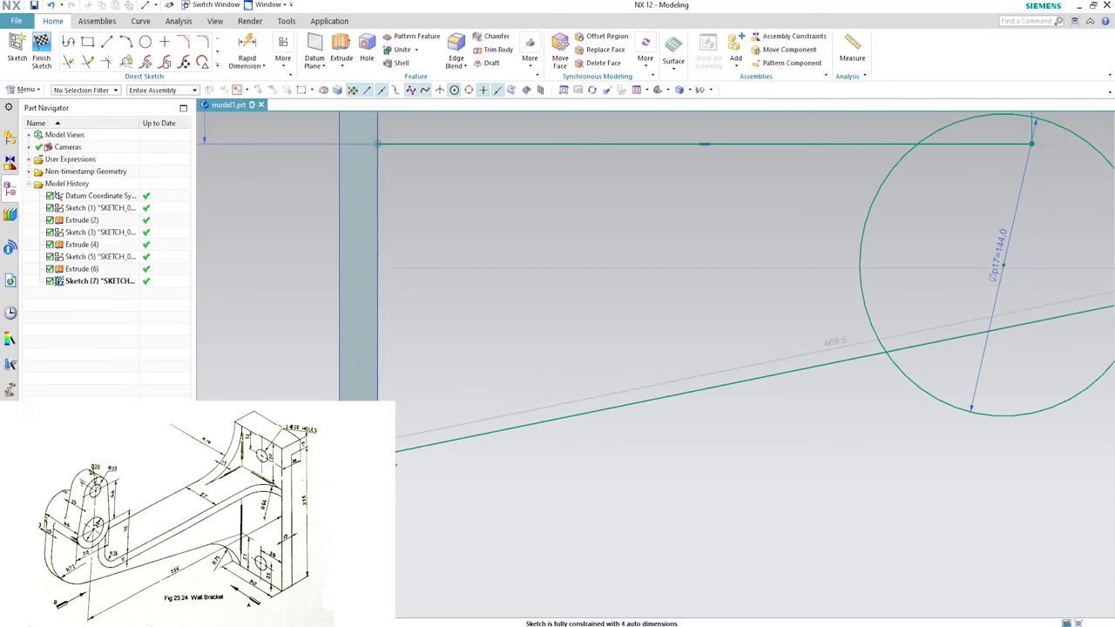
scroll(418, 447, down, 3)
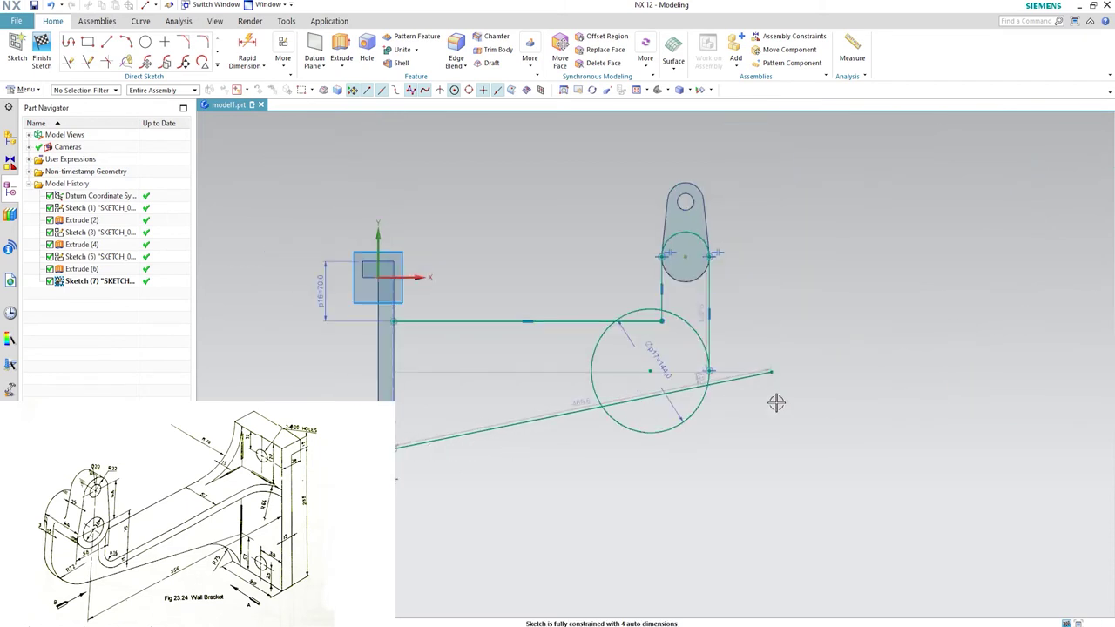
scroll(776, 398, up, 2)
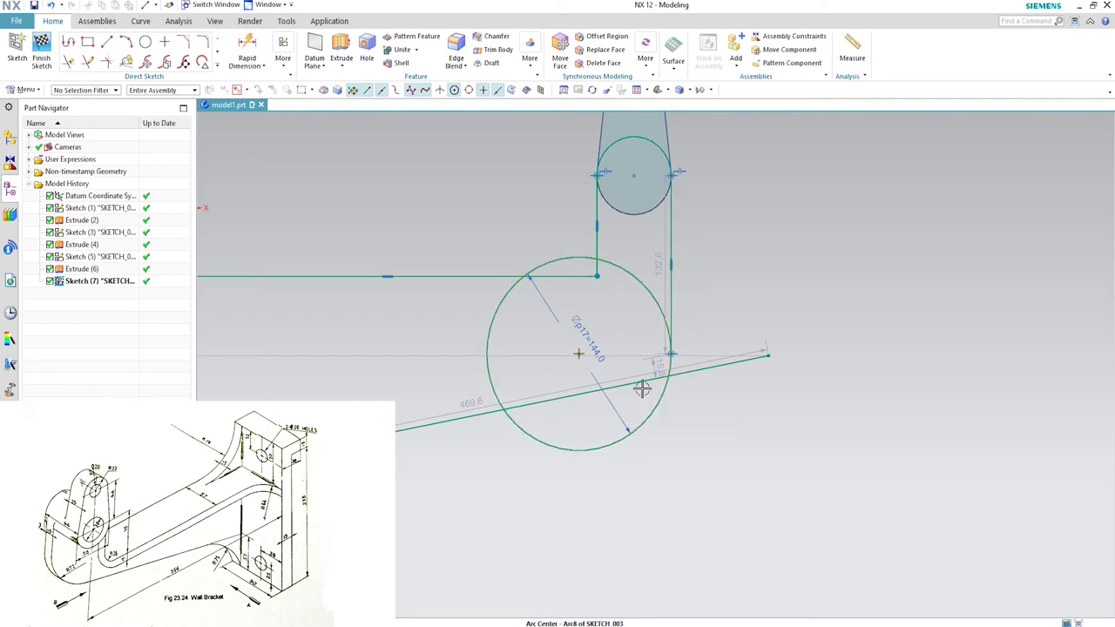
mouse_move(773, 353)
mouse_down()
mouse_move(752, 475)
mouse_move(754, 411)
mouse_up()
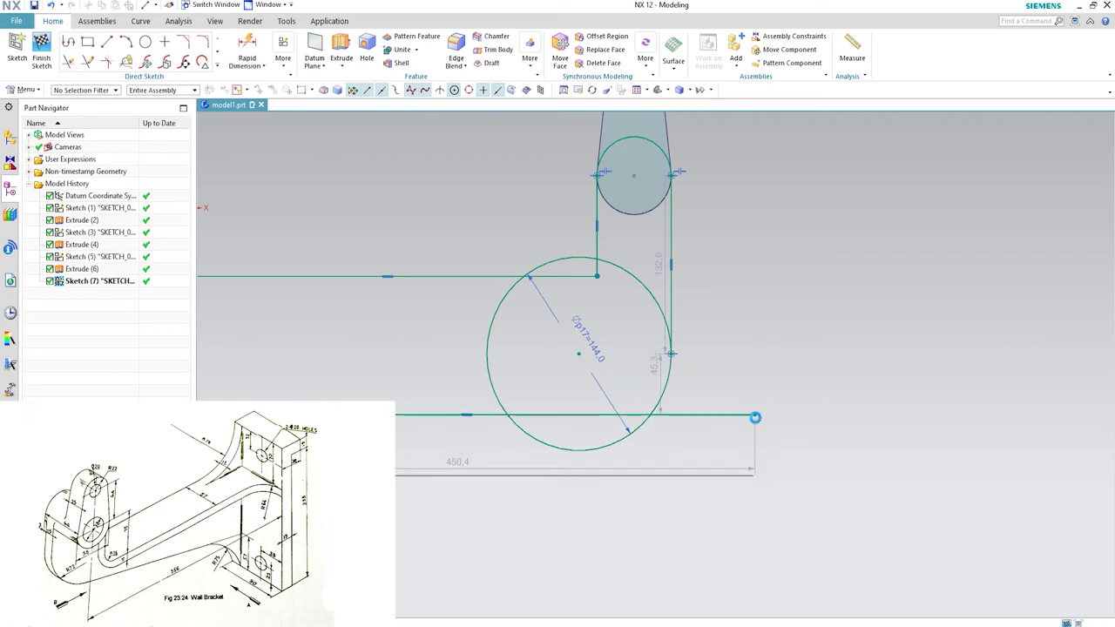
Undo the last changes to the lower inclined line and make it tangent to the underside of the 144 mm circle.
scroll(653, 448, up, 3)
key(ctrl+z)
key(ctrl+z)
scroll(664, 427, down, 3)
key(c)
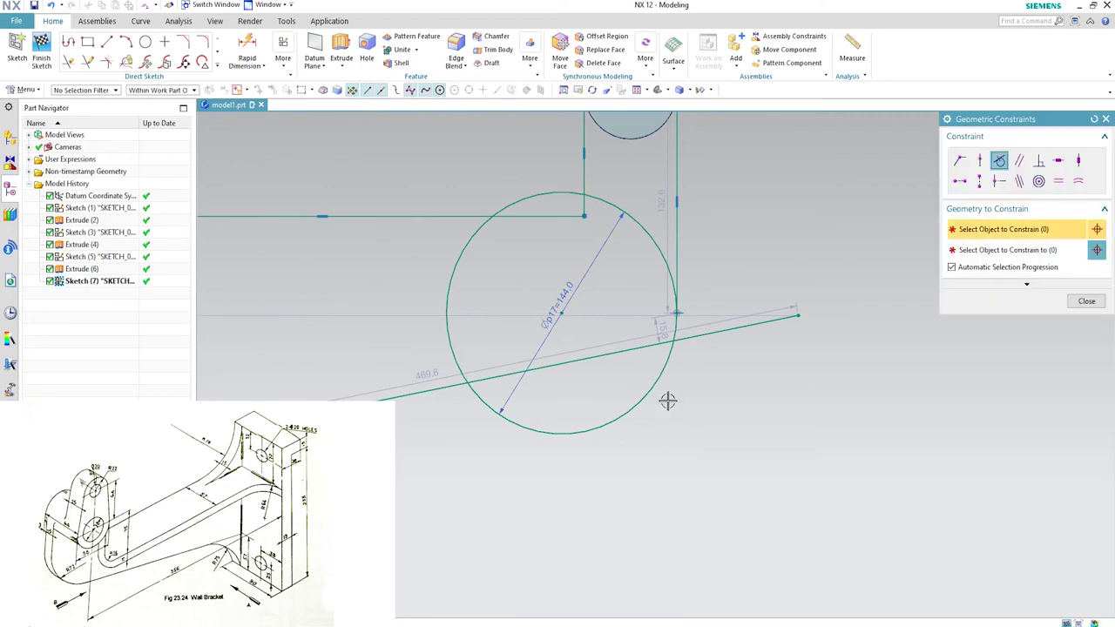
click(703, 336)
click(654, 391)
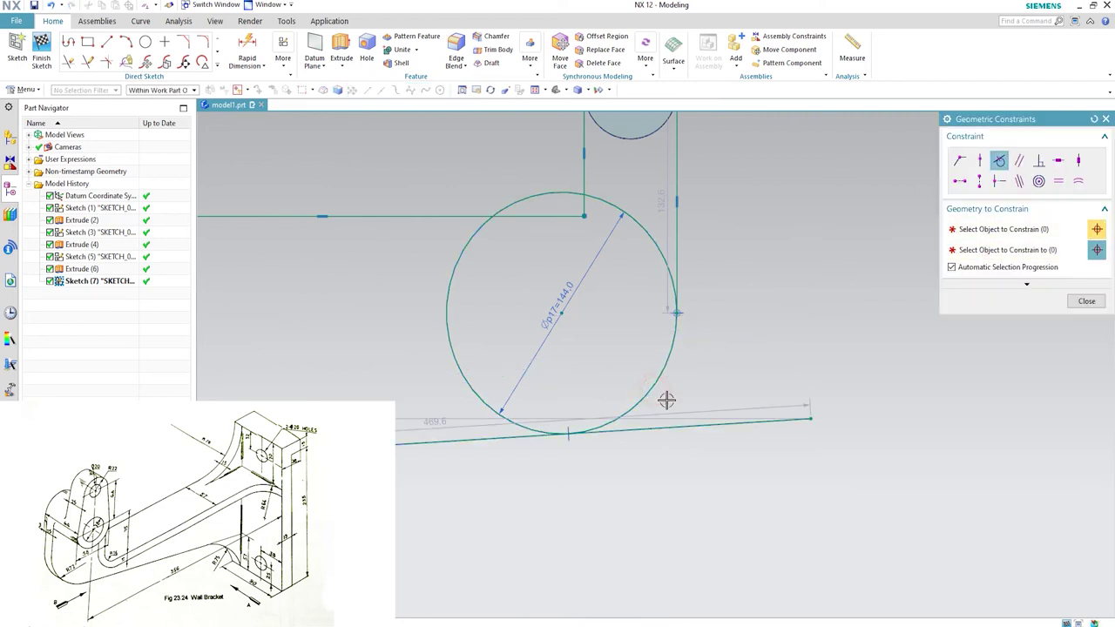
middle_click(709, 386)
scroll(709, 376, down, 3)
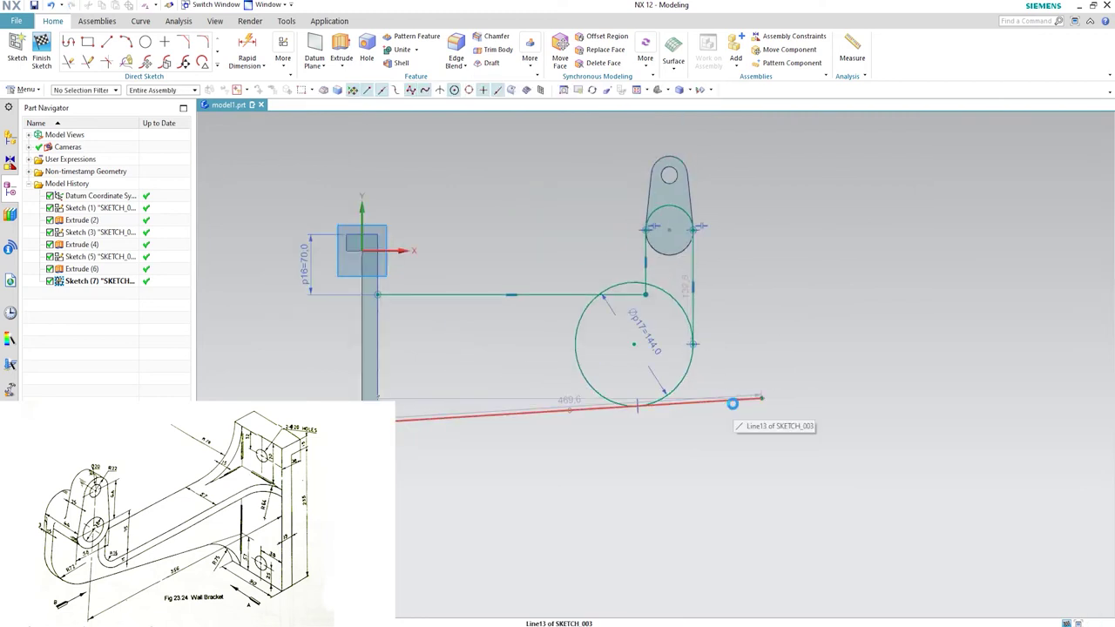
Trim the inclined line beyond its tangent point and the inner portions of the 144 mm circle, leaving only the outer corner arc.
key(t)
click(729, 400)
click(620, 285)
click(672, 299)
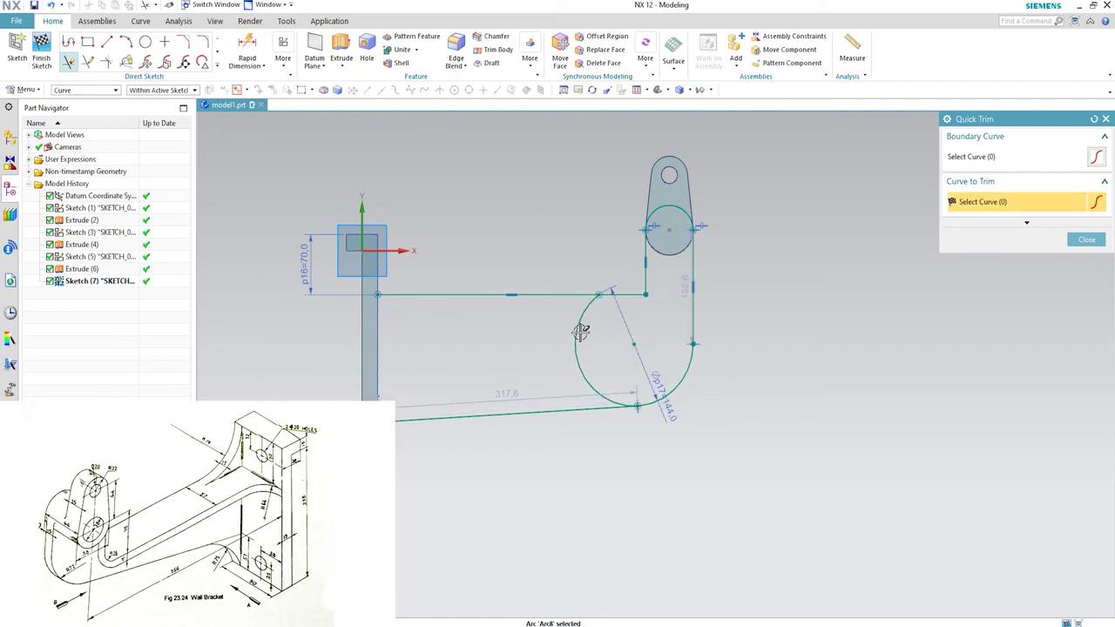
click(580, 332)
middle_click(714, 351)
scroll(714, 348, down, 3)
Move the 144 mm diameter arc's upper endpoint up until the far vertical line is about 76 mm long.
scroll(722, 319, up, 3)
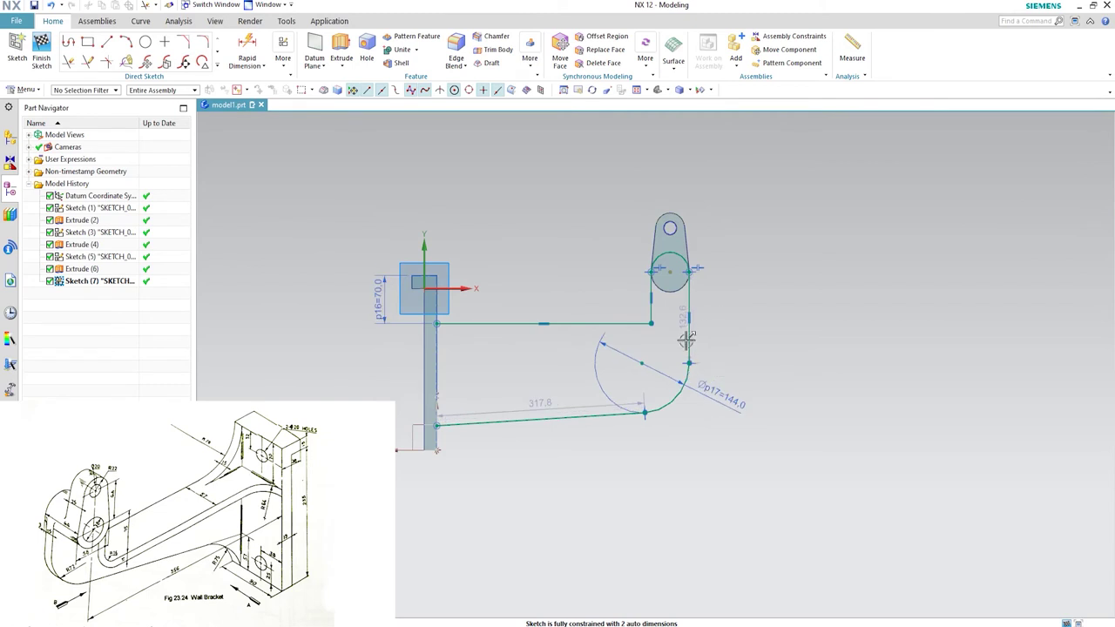
drag(688, 360, 687, 321)
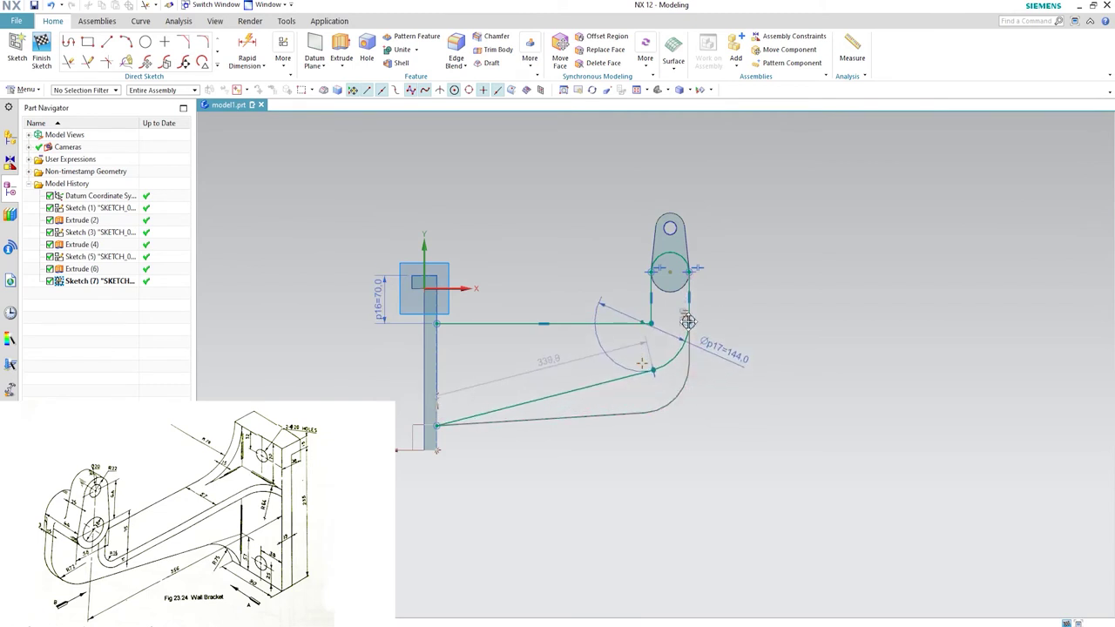
scroll(686, 321, up, 5)
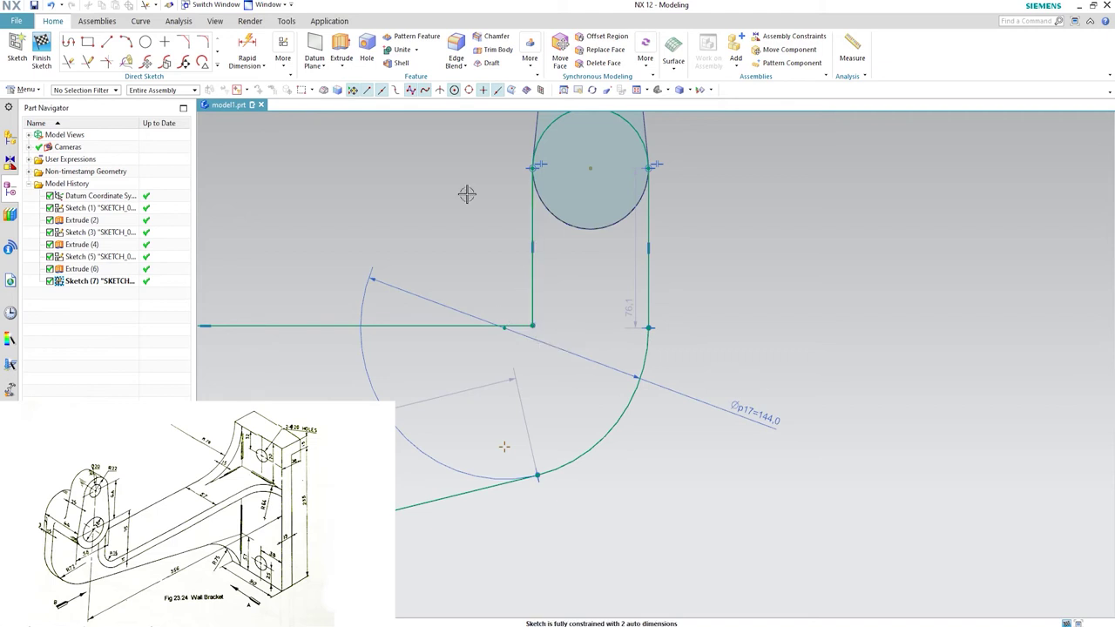
Fillet the inner corner between the near vertical line and the horizontal line with a 16 mm radius.
click(217, 65)
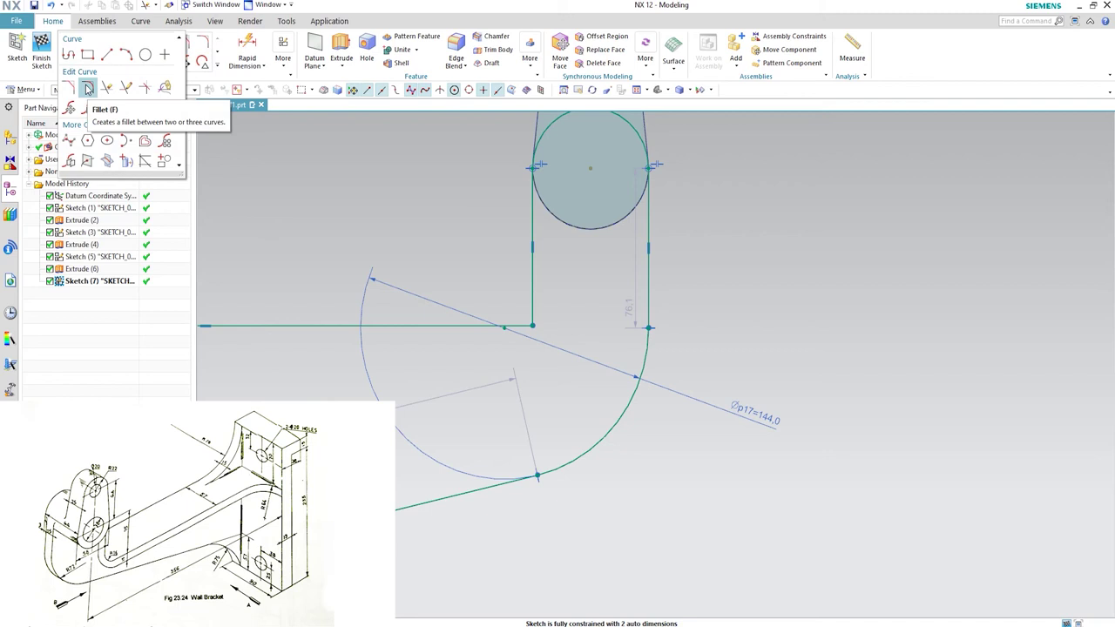
click(87, 88)
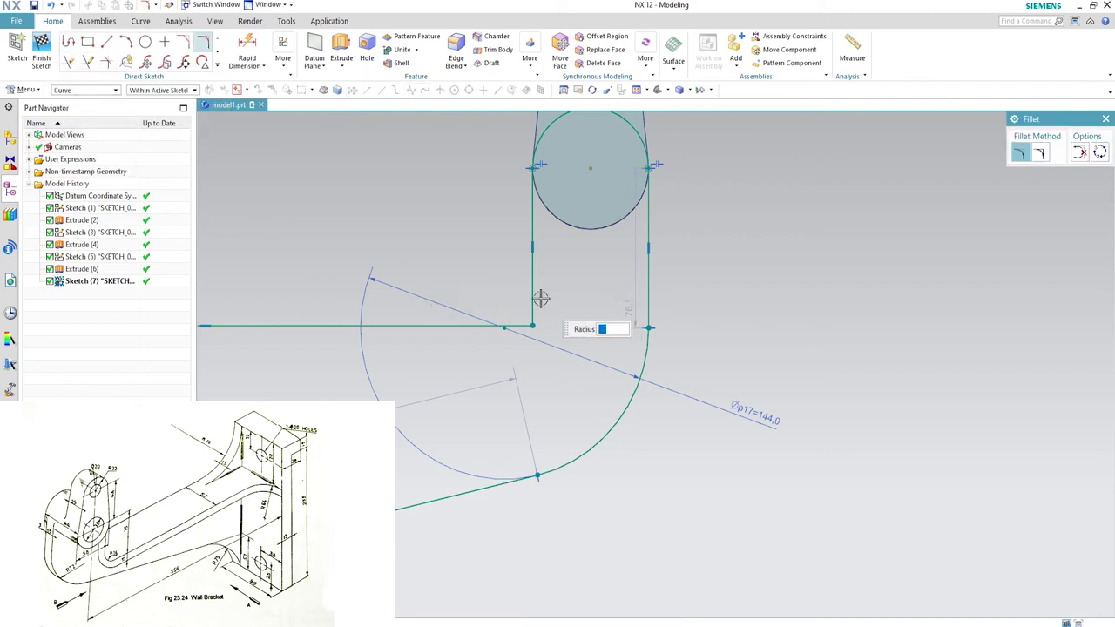
text(16)
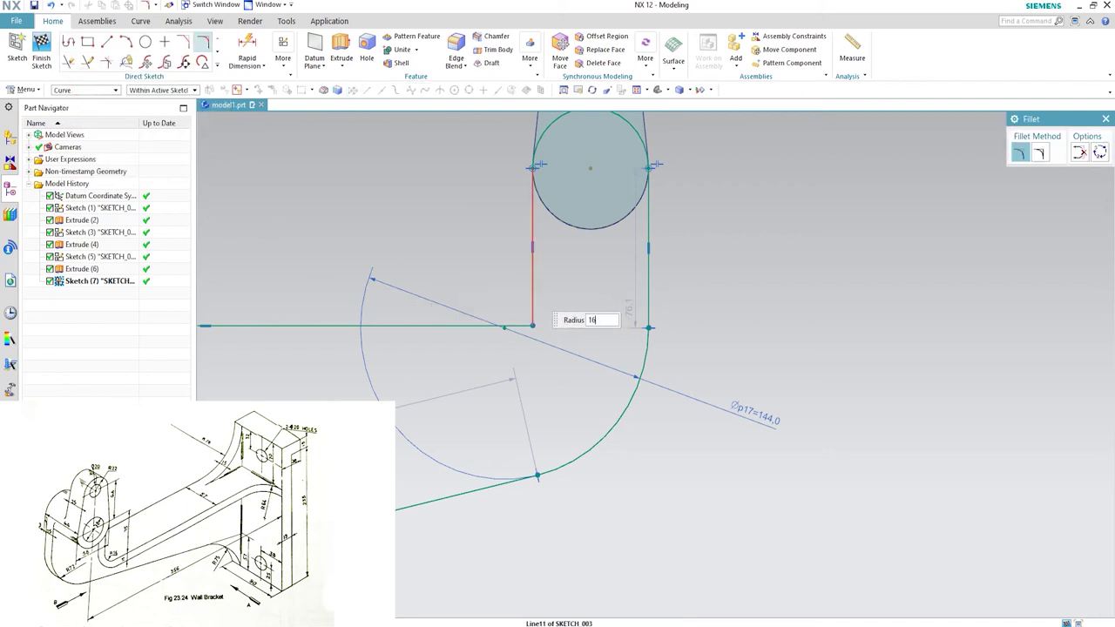
click(533, 298)
click(467, 325)
middle_click(481, 324)
scroll(481, 324, down, 2)
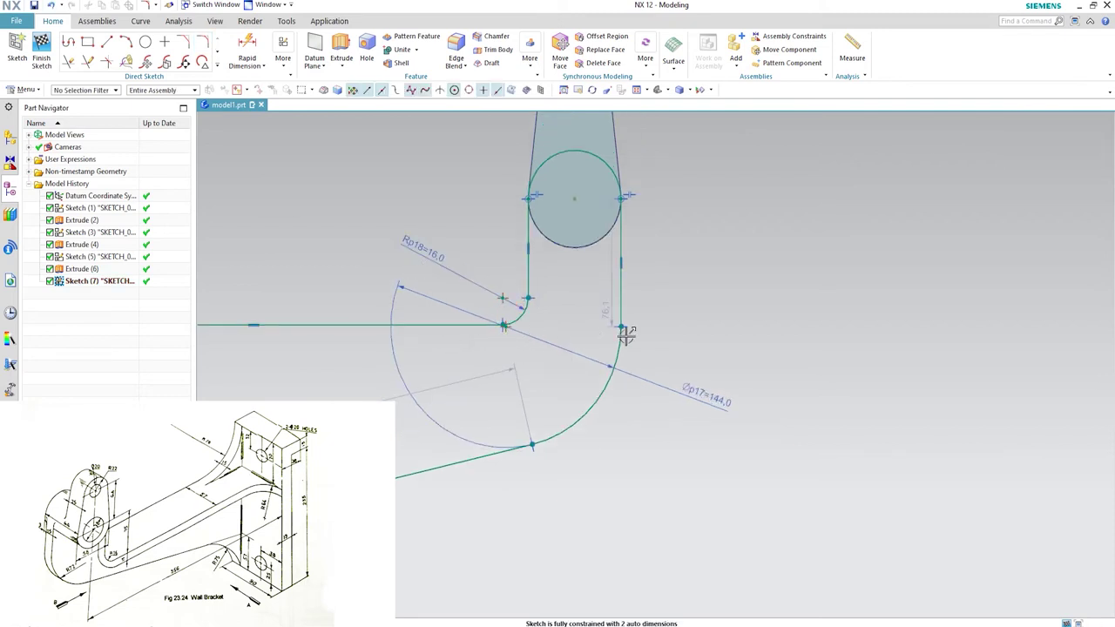
scroll(626, 333, down, 2)
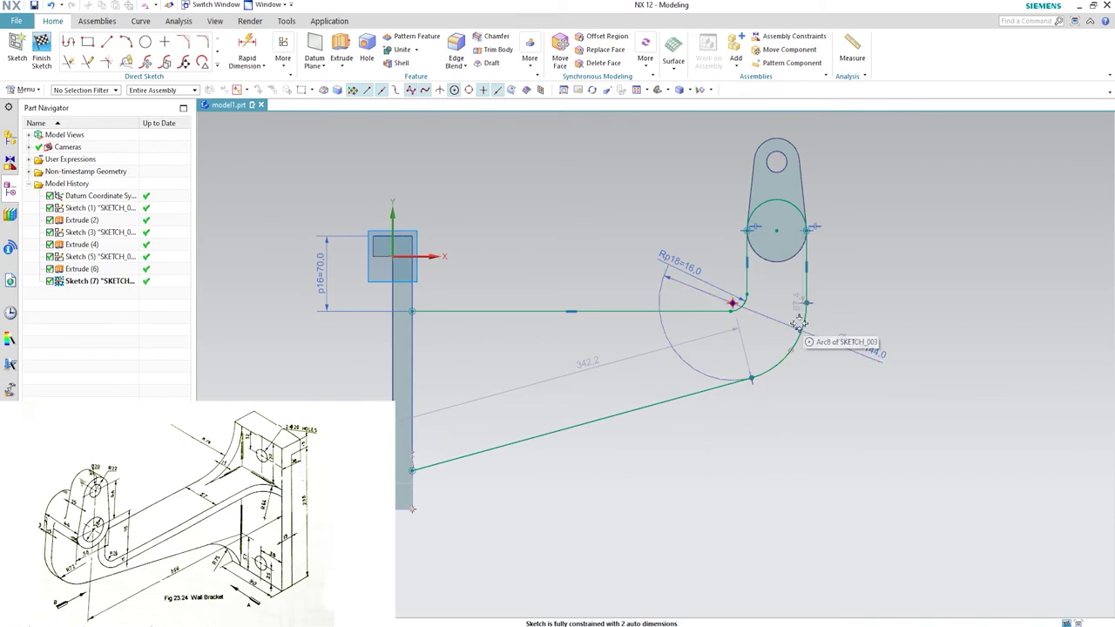
Dimension the inclined line's endpoint 57 mm above the wall plate's lower front corner.
scroll(453, 462, up, 2)
scroll(439, 518, up, 2)
key(d)
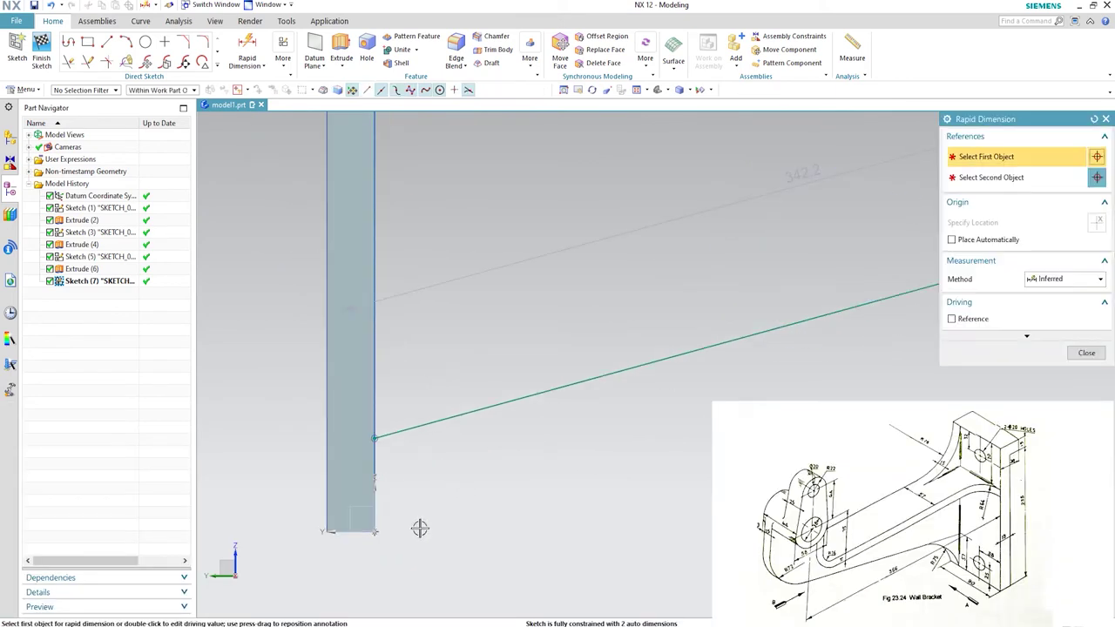
click(376, 530)
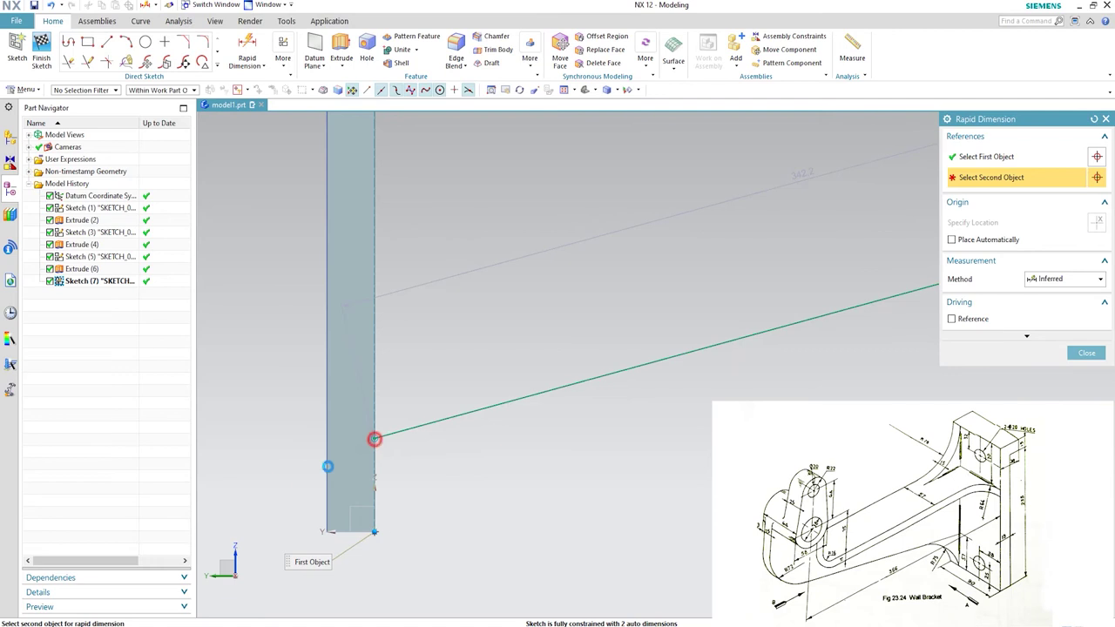
click(375, 438)
click(276, 485)
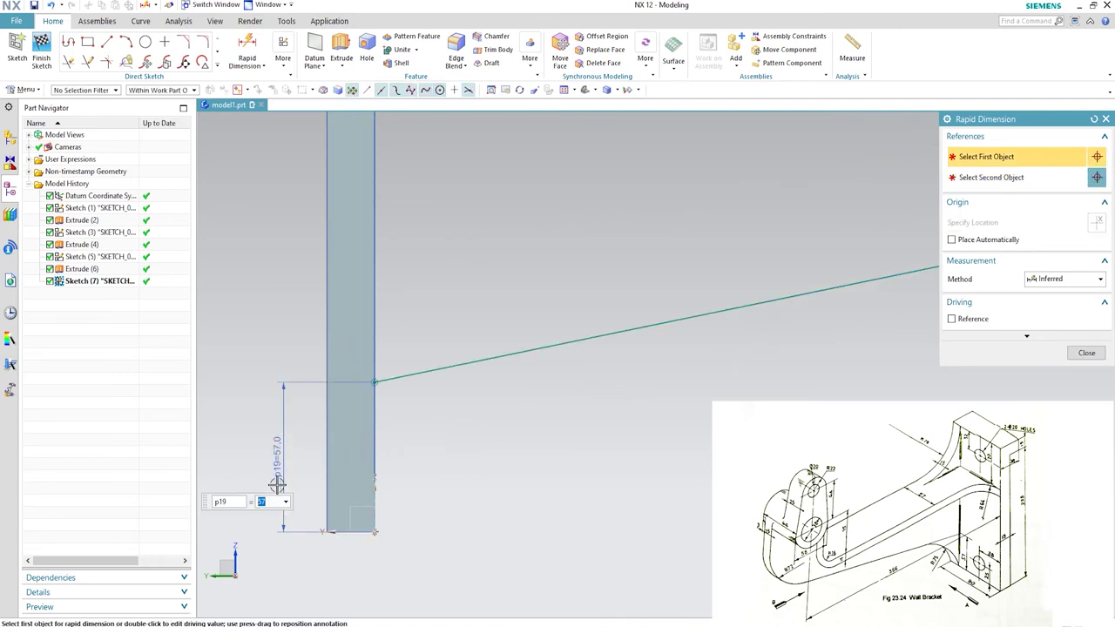
key(Escape)
scroll(480, 435, down, 3)
Raise the large arc slightly and align its upper endpoint horizontally with the end of the horizontal line at the fillet.
scroll(643, 370, up, 3)
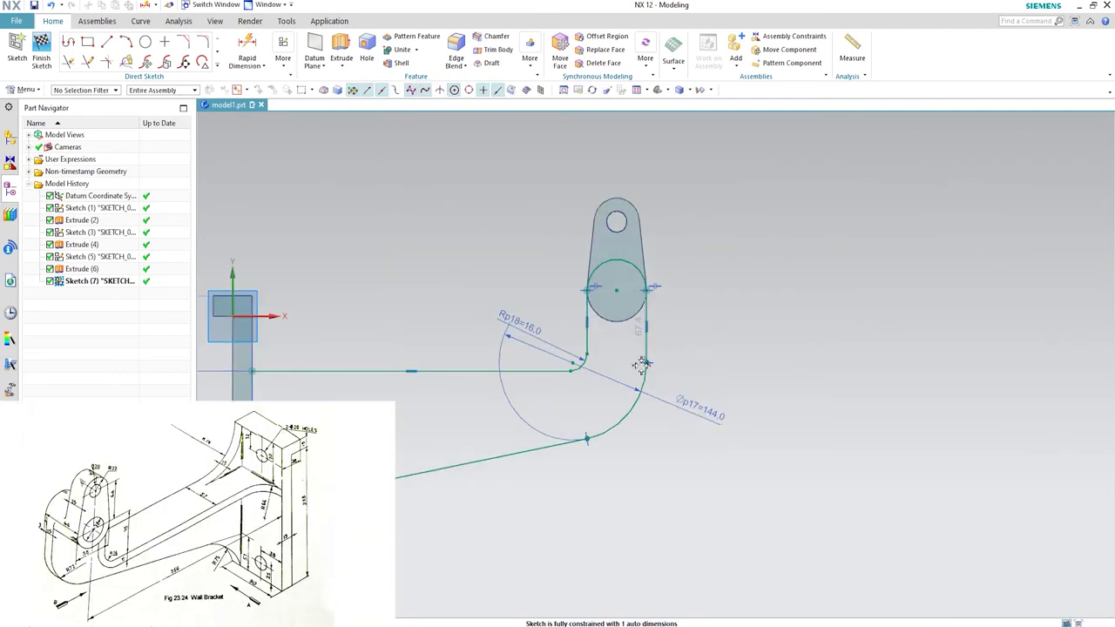
mouse_move(642, 364)
mouse_down()
mouse_move(642, 385)
mouse_move(645, 358)
mouse_up()
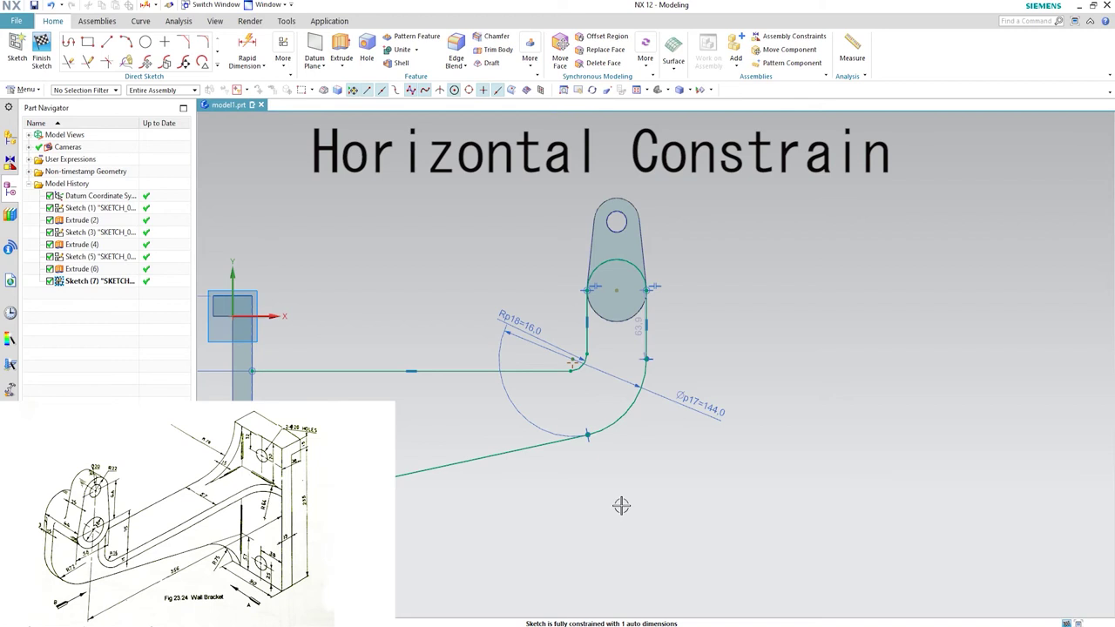
click(646, 358)
click(570, 371)
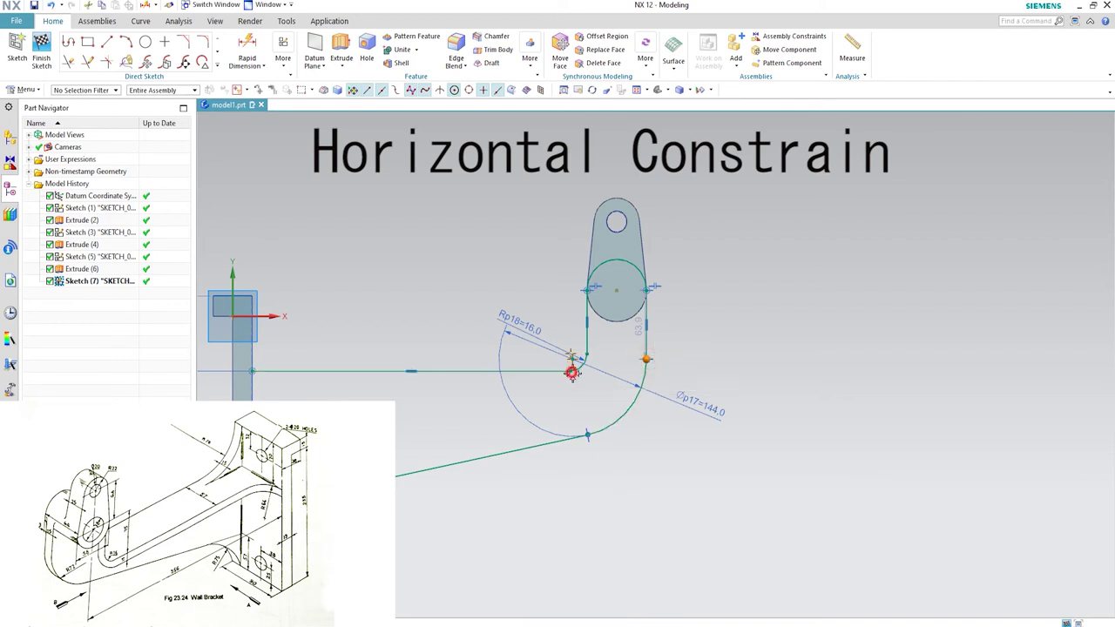
click(611, 351)
mouse_move(797, 355)
middle_down()
mouse_move(764, 323)
mouse_move(721, 356)
mouse_move(671, 468)
mouse_move(691, 411)
middle_up()
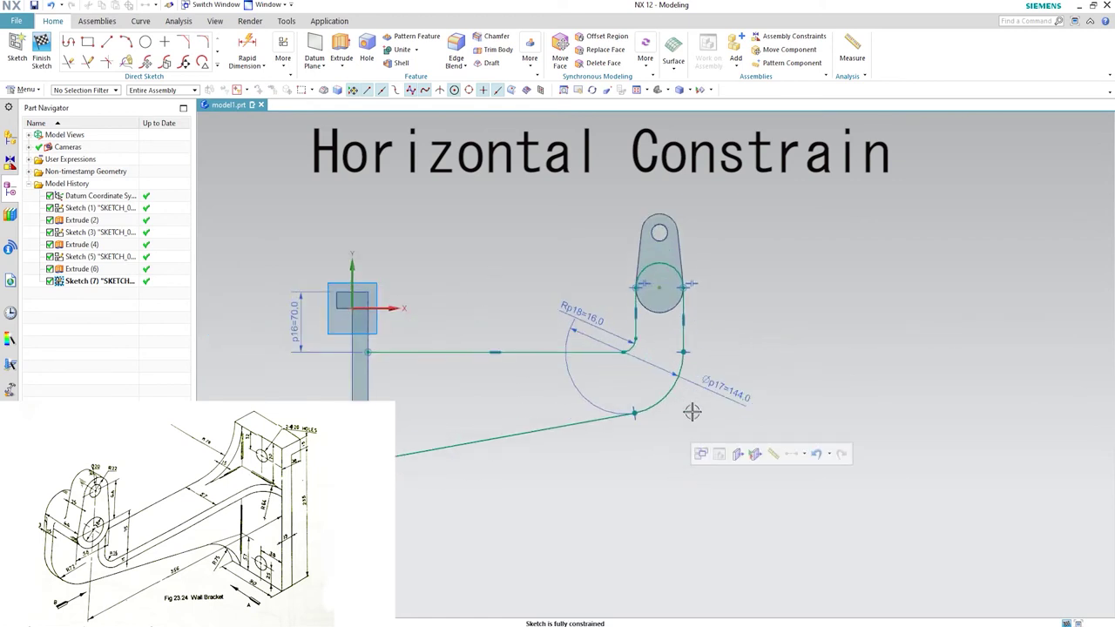
scroll(692, 411, up, 2)
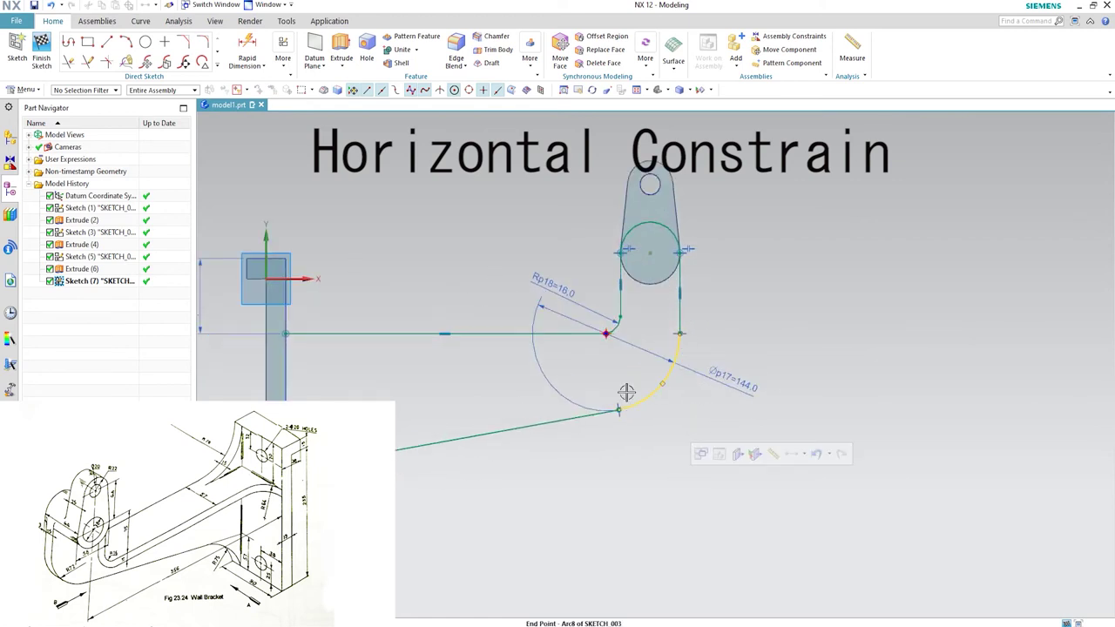
scroll(612, 426, down, 2)
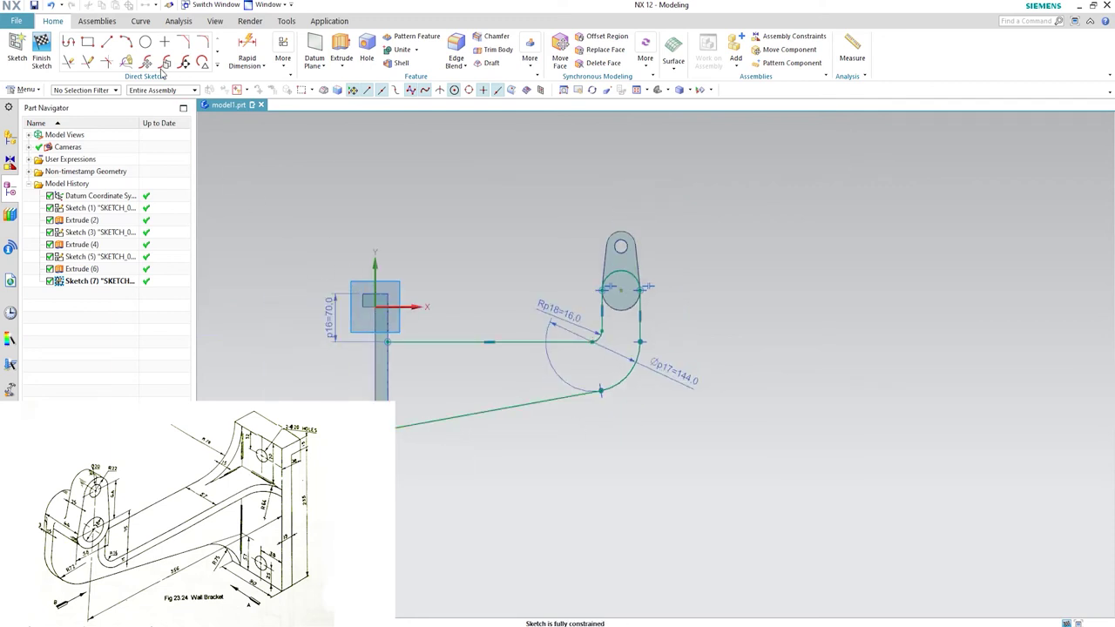
Close the arm profile with a vertical line along the wall plate's front edge, joining the horizontal and inclined lines' endpoints.
click(106, 42)
scroll(365, 348, up, 2)
click(404, 340)
click(403, 475)
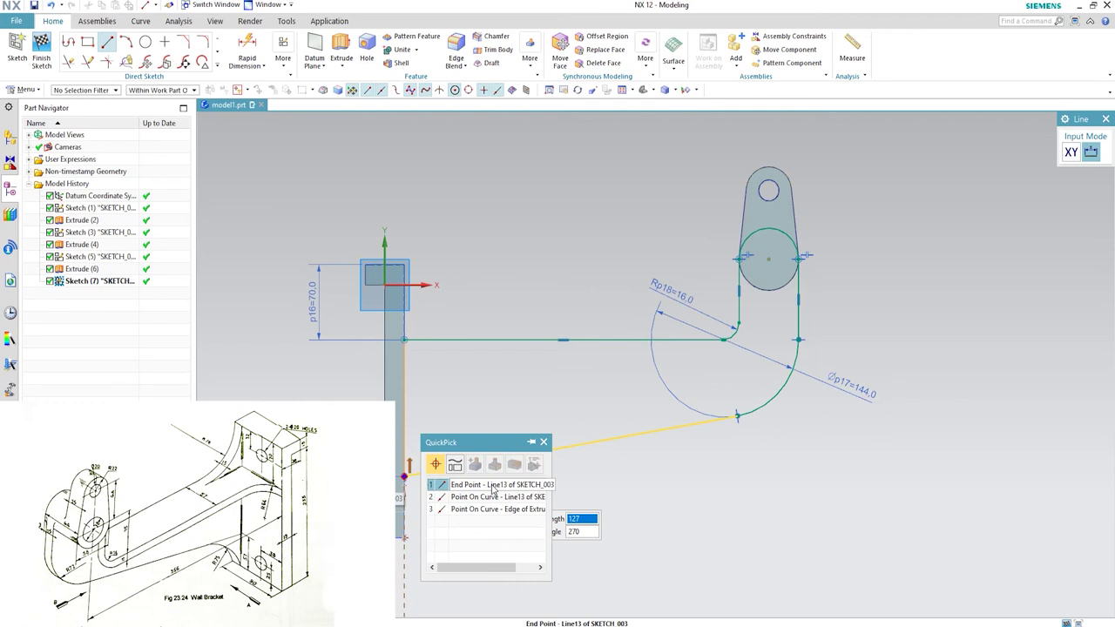
click(491, 484)
key(Escape)
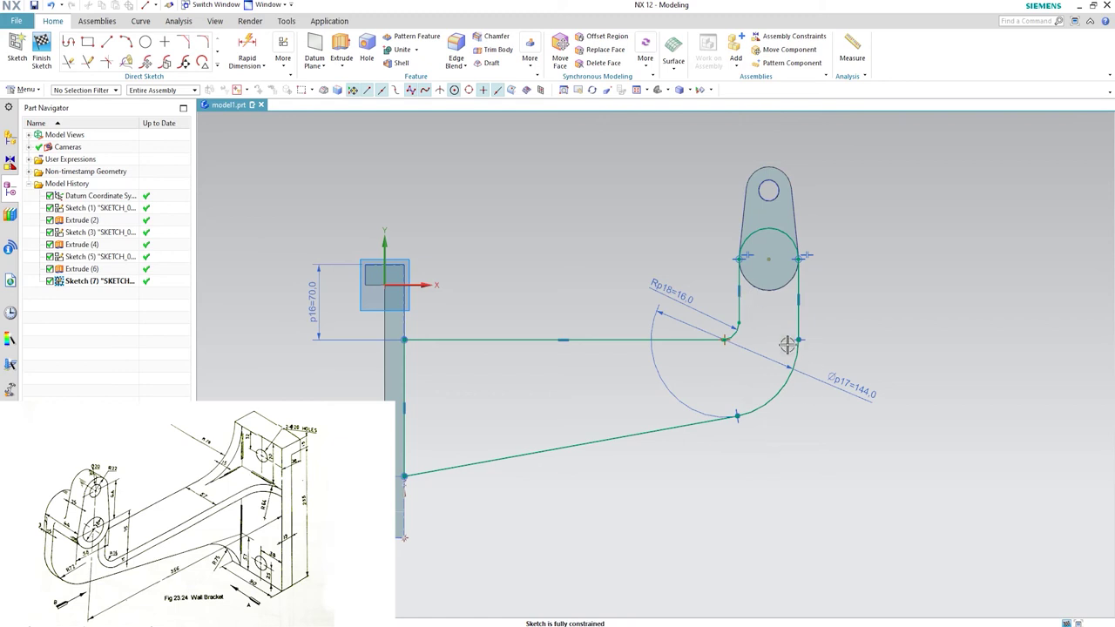
Extrude the closed arm profile 15 mm in the reversed direction, toward the boss and wall plate.
mouse_move(736, 427)
middle_down()
mouse_move(699, 455)
mouse_move(714, 453)
middle_up()
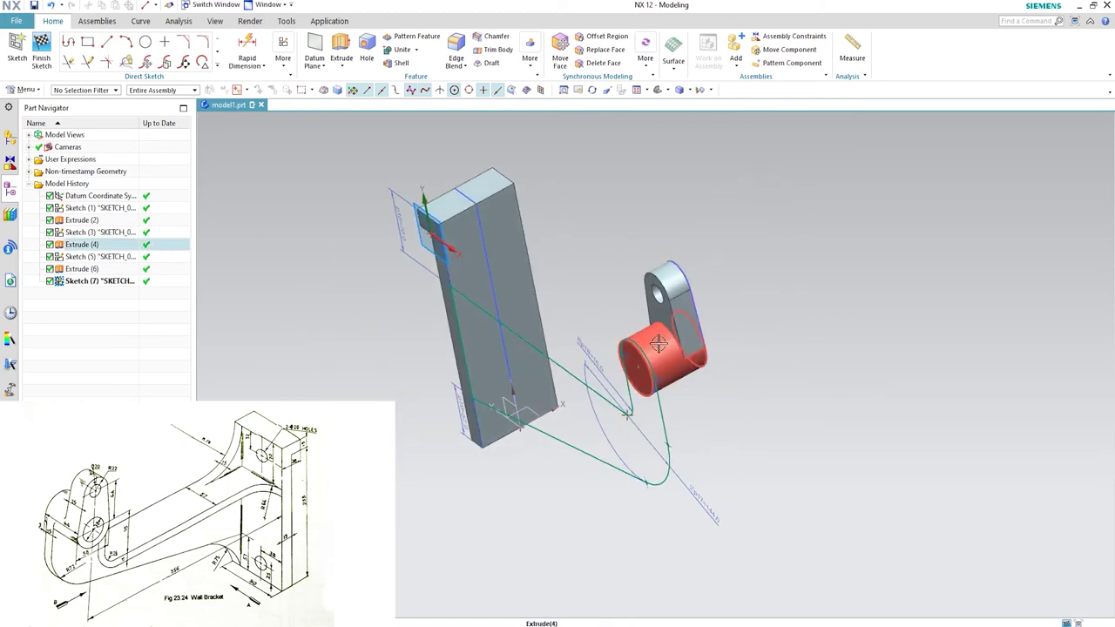
scroll(645, 374, up, 2)
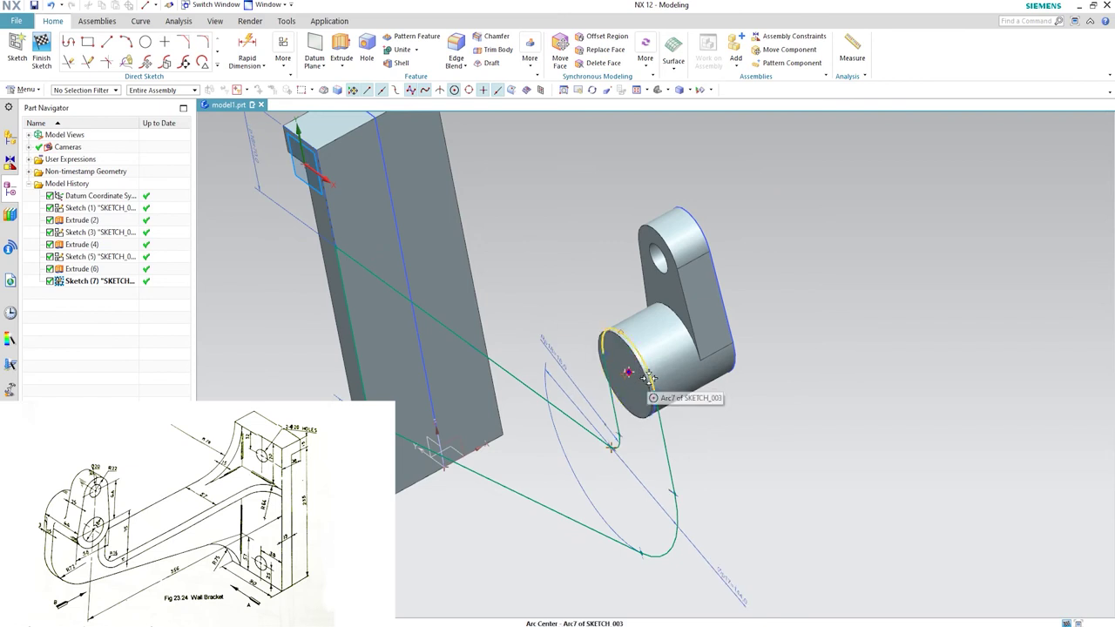
click(649, 380)
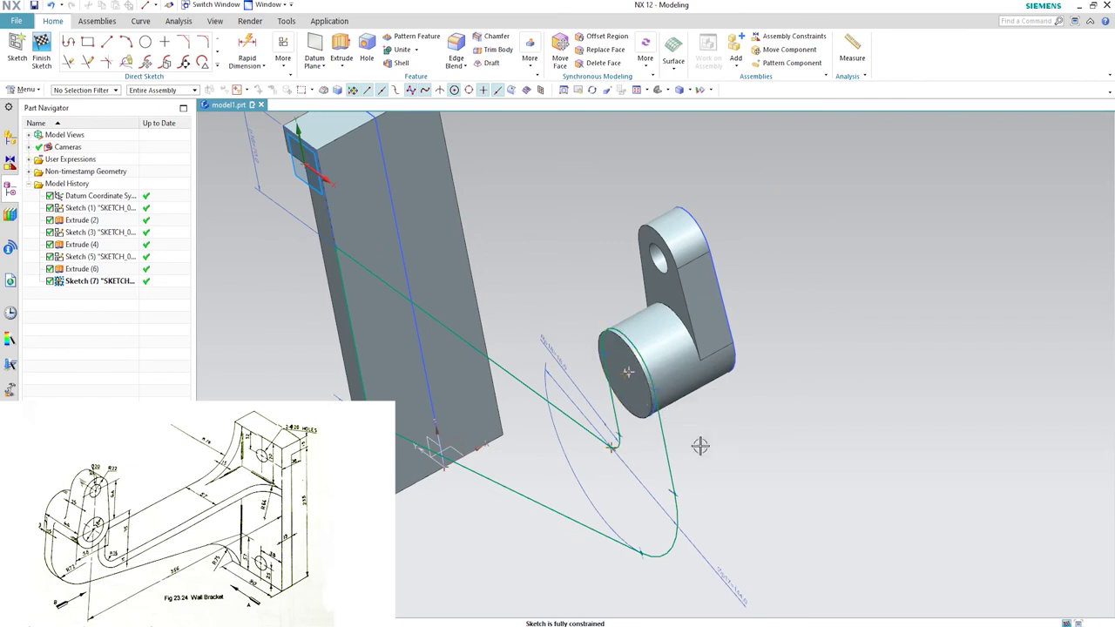
click(340, 48)
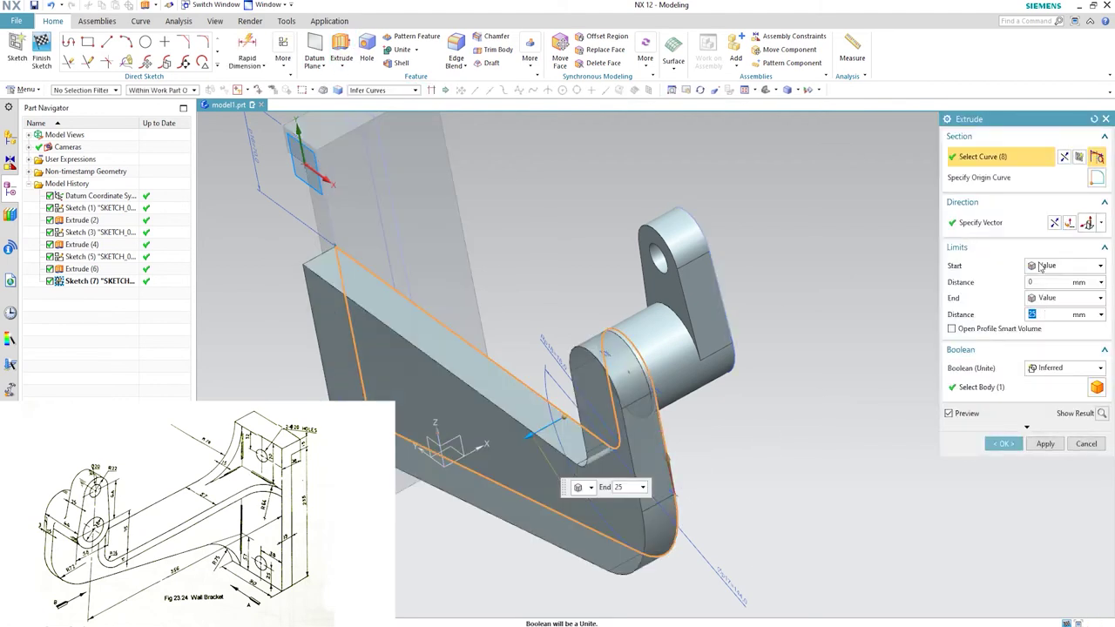
click(1053, 222)
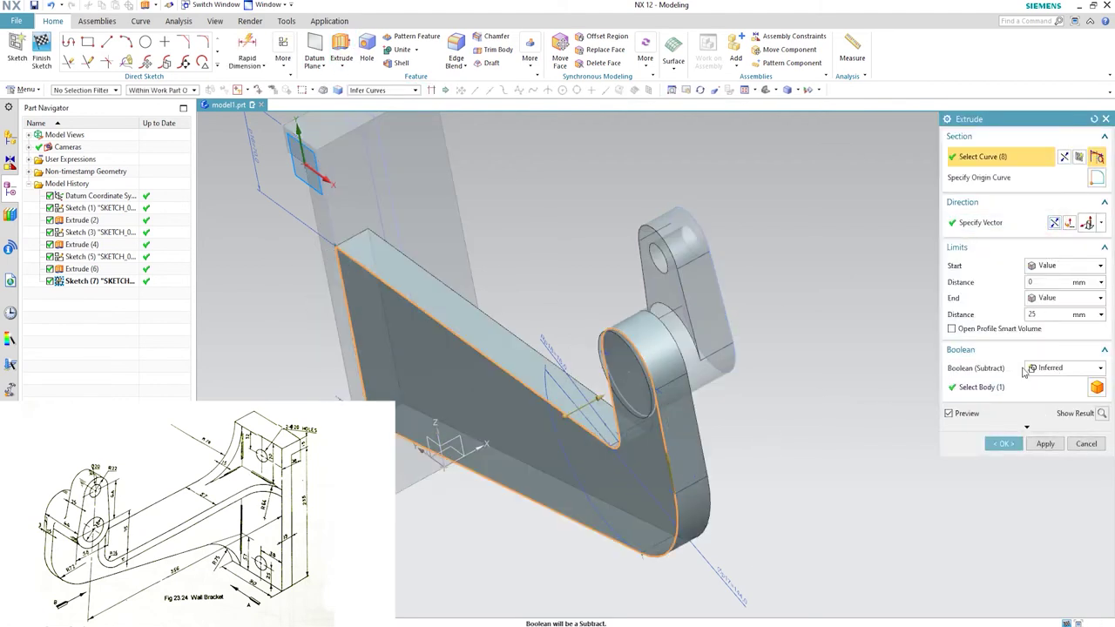
click(1046, 317)
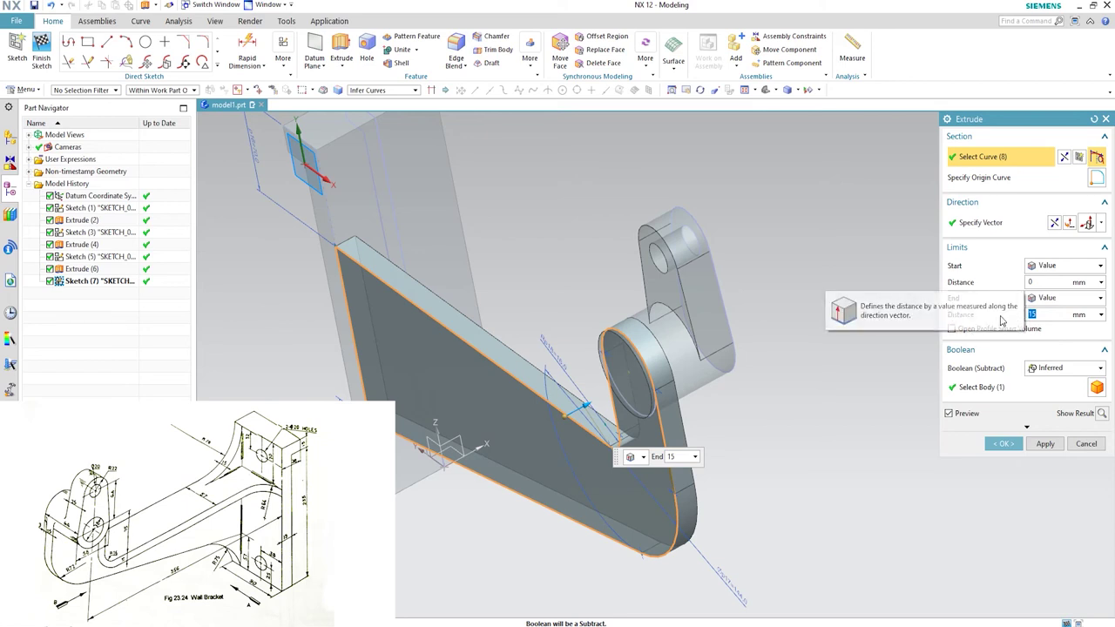
click(1003, 444)
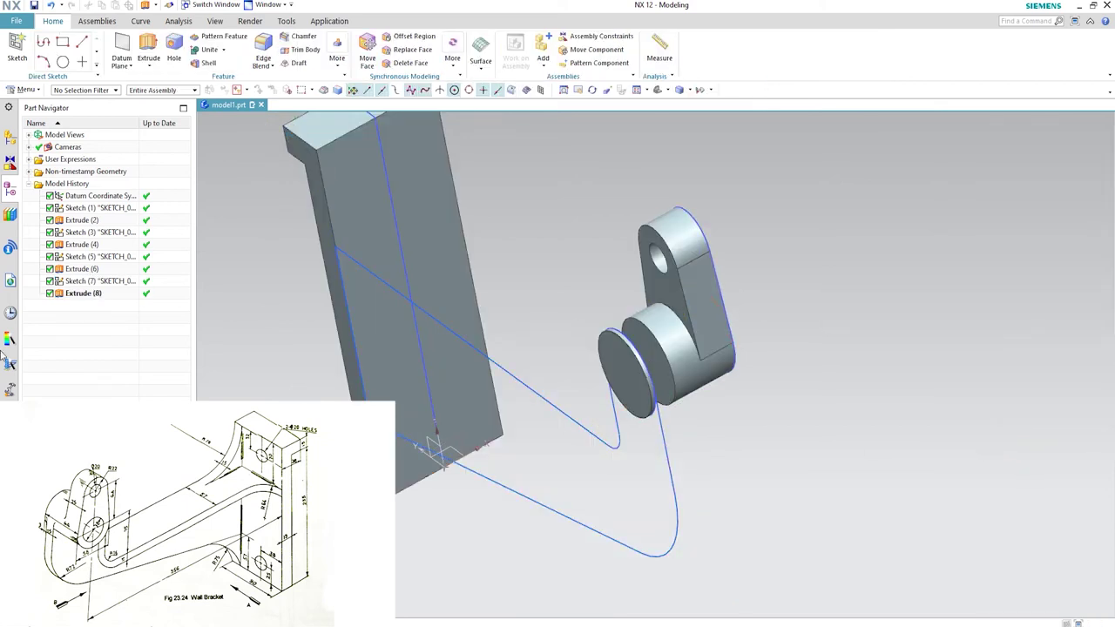
Edit the arm extrusion to change its Boolean operation to Unite.
right_click(58, 296)
click(96, 343)
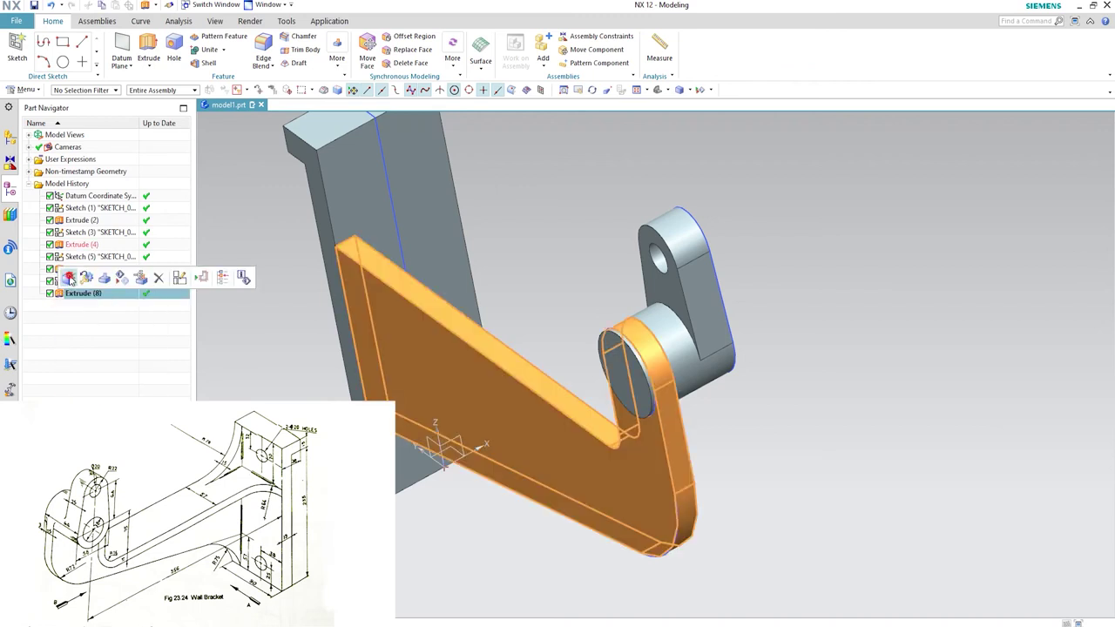
click(1064, 368)
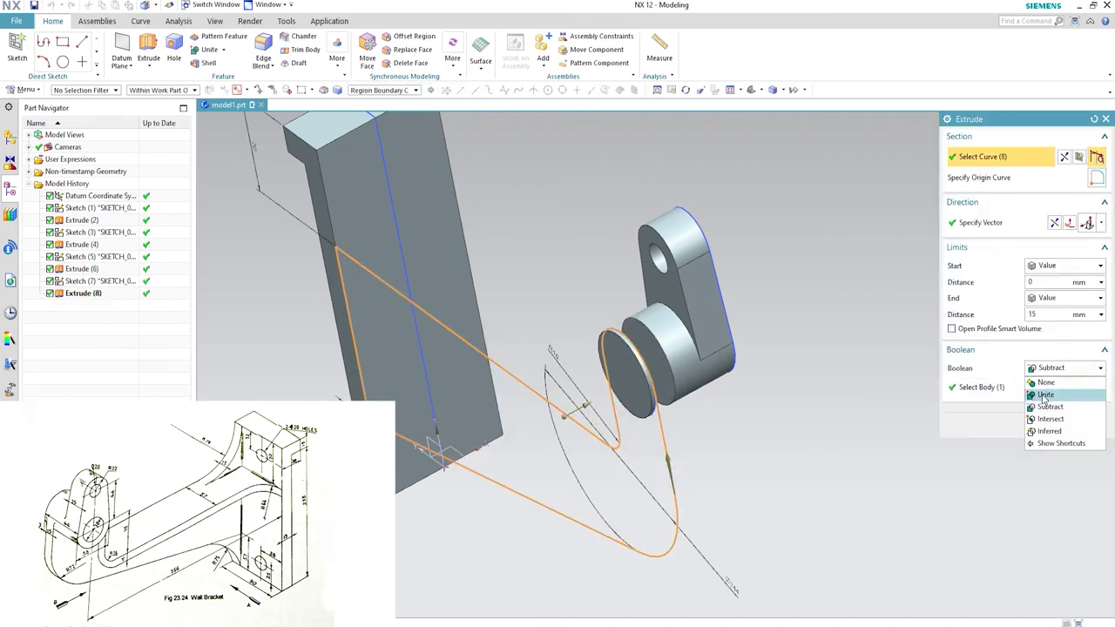
click(1050, 391)
click(1043, 425)
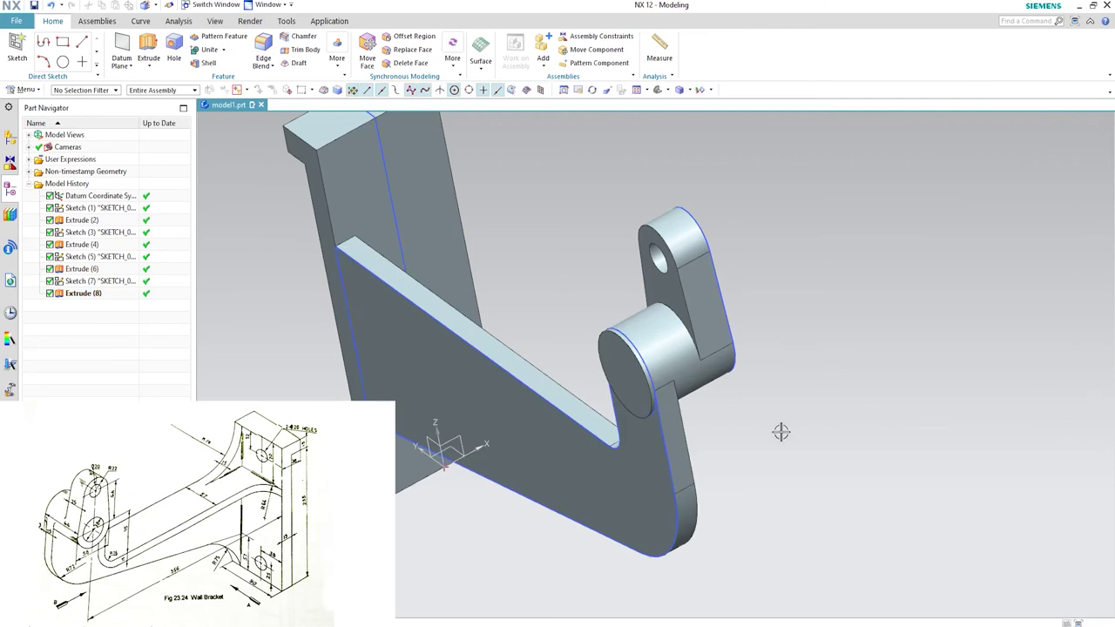
Try to blend the arm's upper edge at the wall plate with a 75 mm radius.
middle_drag(741, 471, 653, 420)
scroll(572, 394, down, 3)
middle_drag(575, 386, 661, 366)
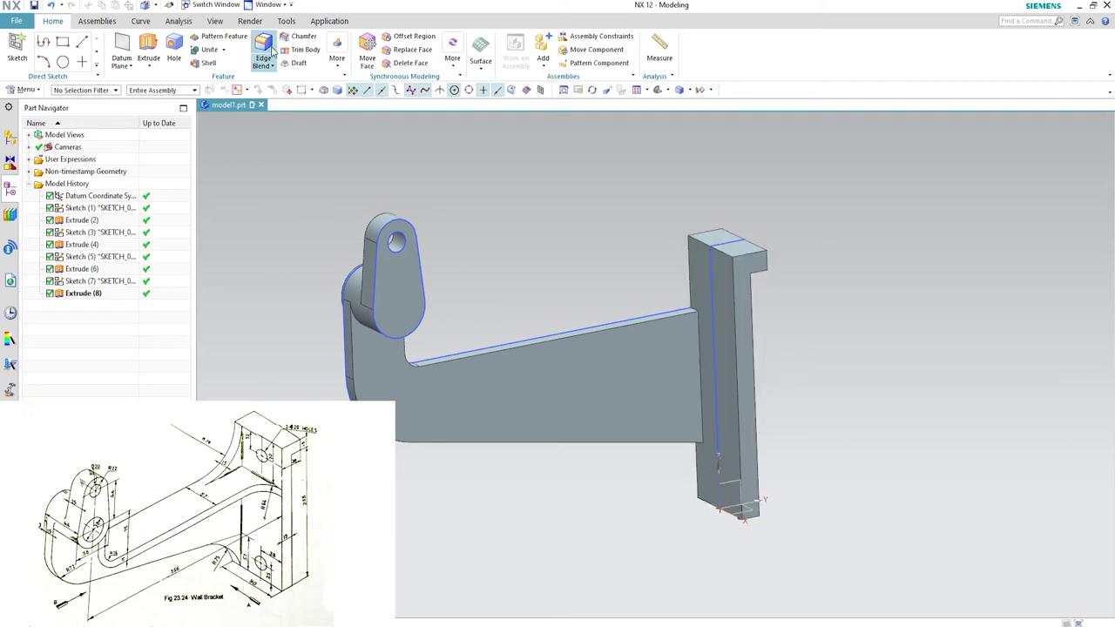
scroll(669, 296, up, 3)
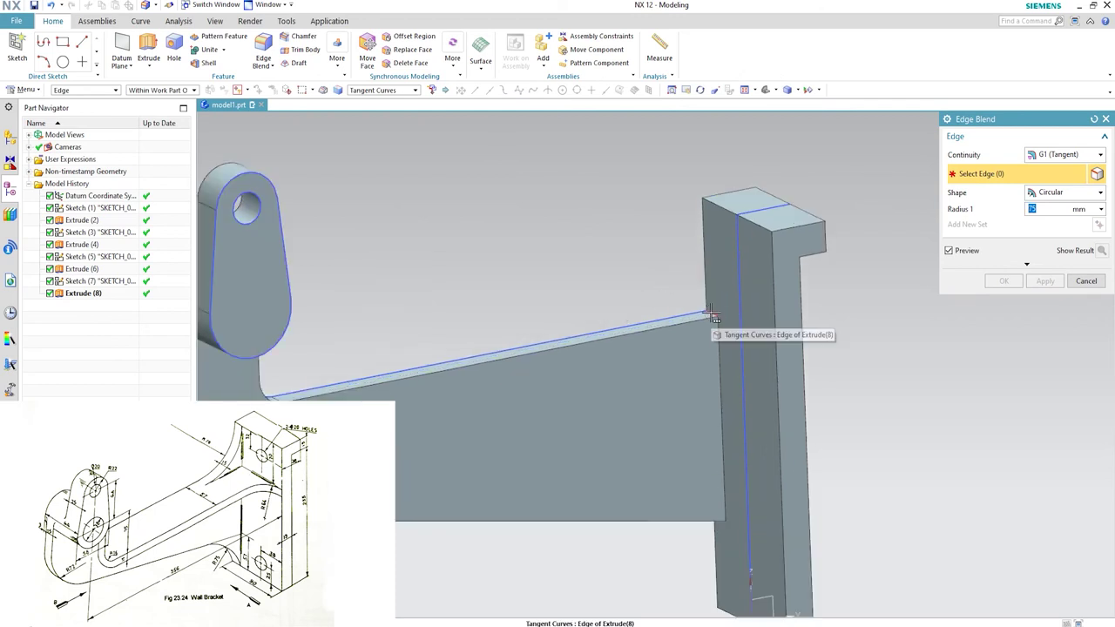
click(711, 313)
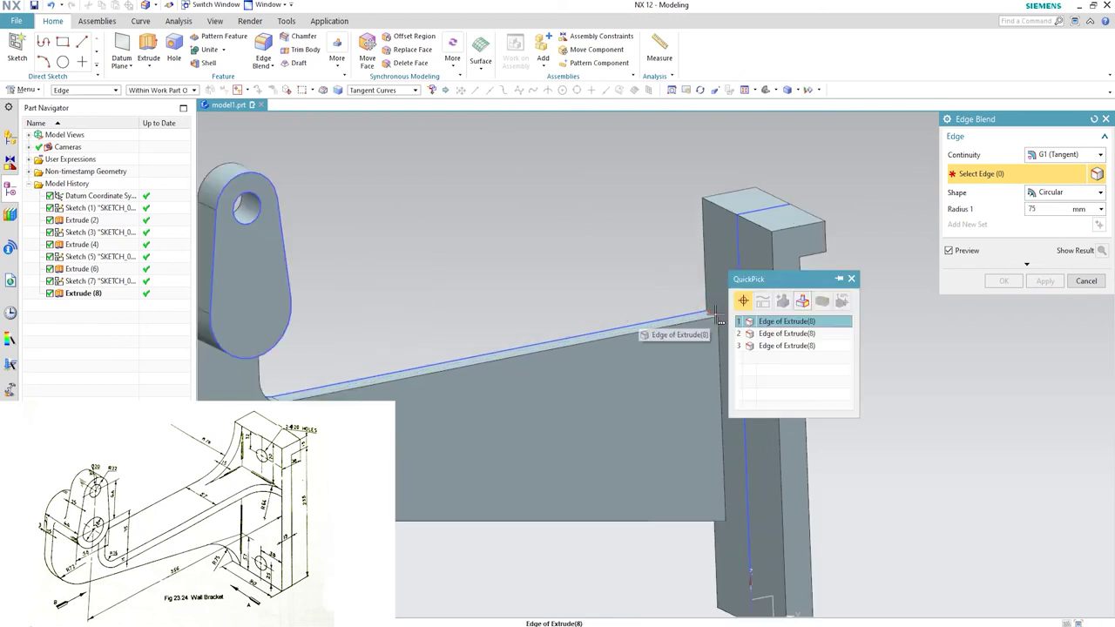
click(754, 322)
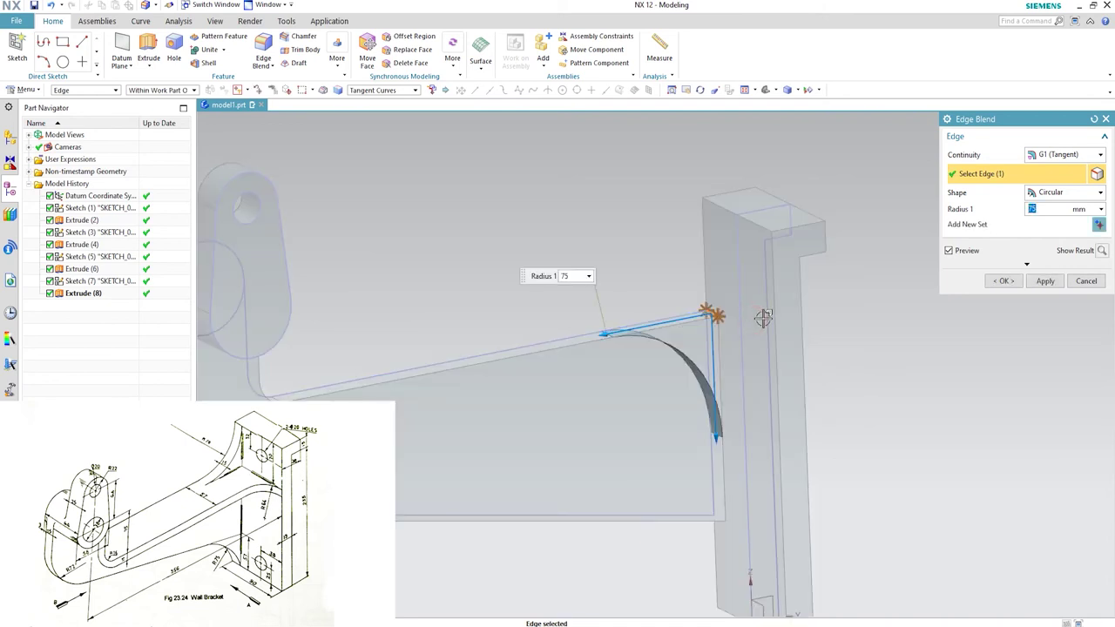
middle_click(756, 322)
middle_drag(756, 323, 555, 376)
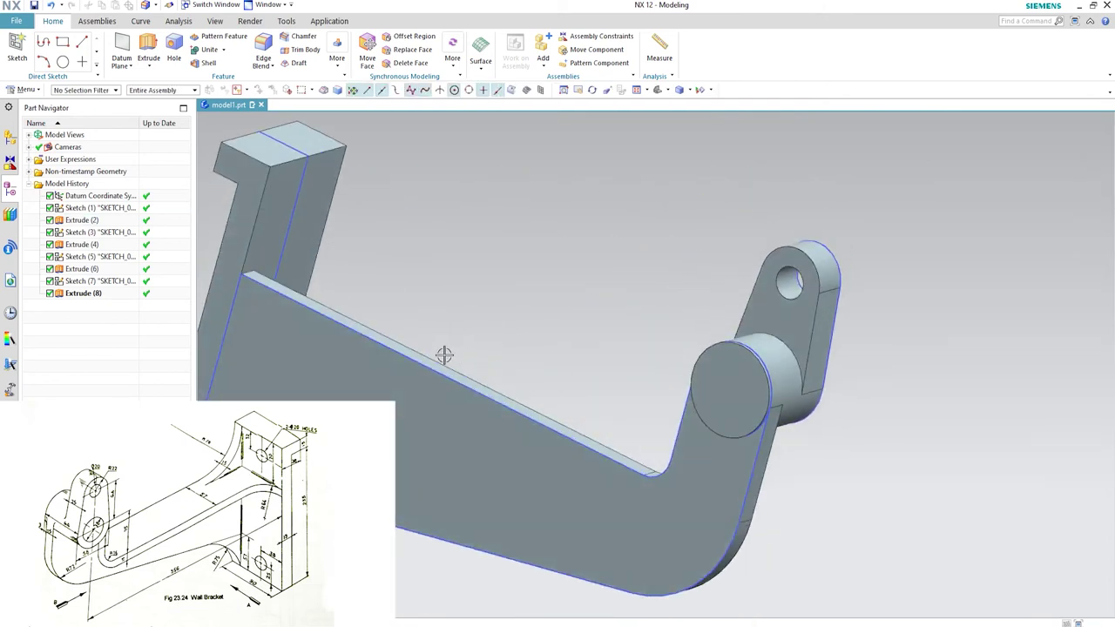
Hide all sketches so that only the solid geometry and the coordinate system are displayed.
key(ctrl+w)
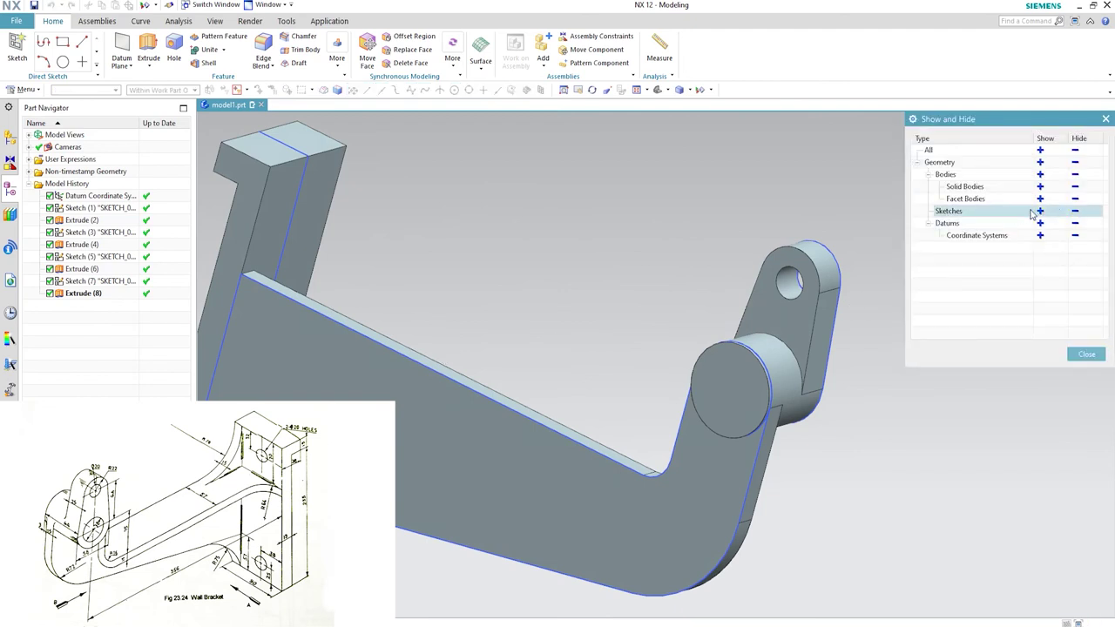
click(1074, 212)
middle_click(754, 220)
scroll(755, 219, down, 3)
middle_drag(755, 220, 512, 272)
scroll(512, 272, up, 3)
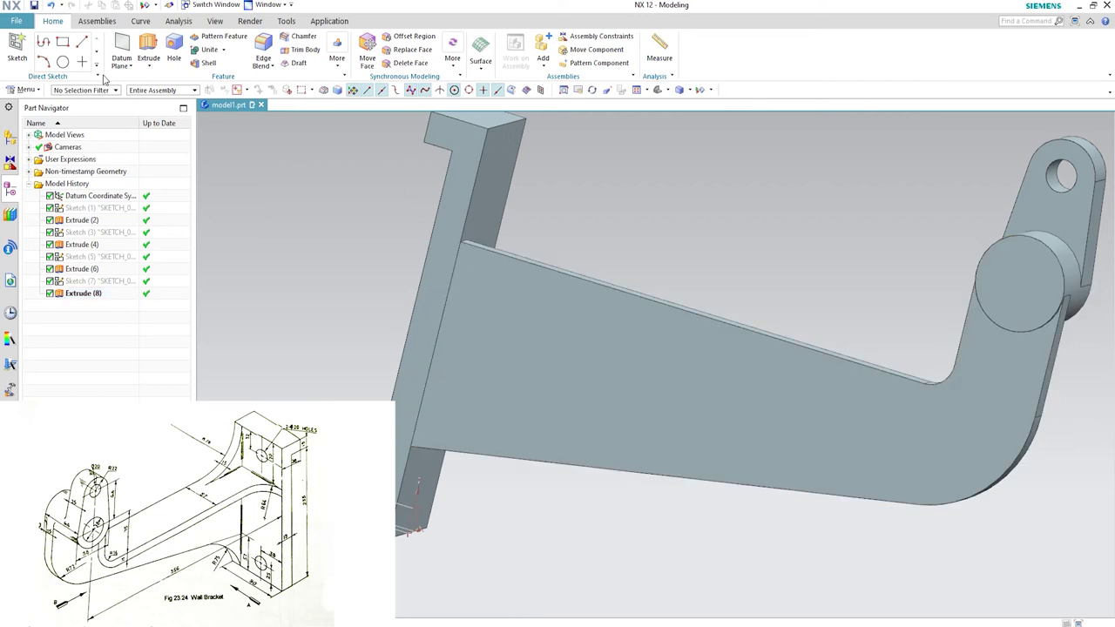
Unite the arm body as the target with the wall plate body as the tool.
click(29, 90)
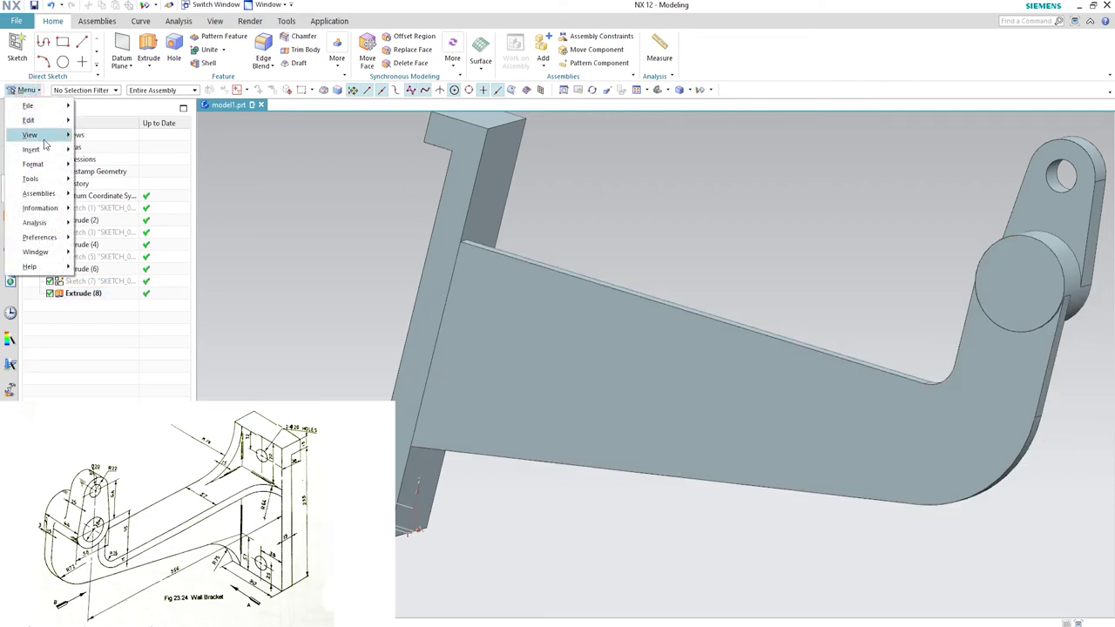
click(41, 152)
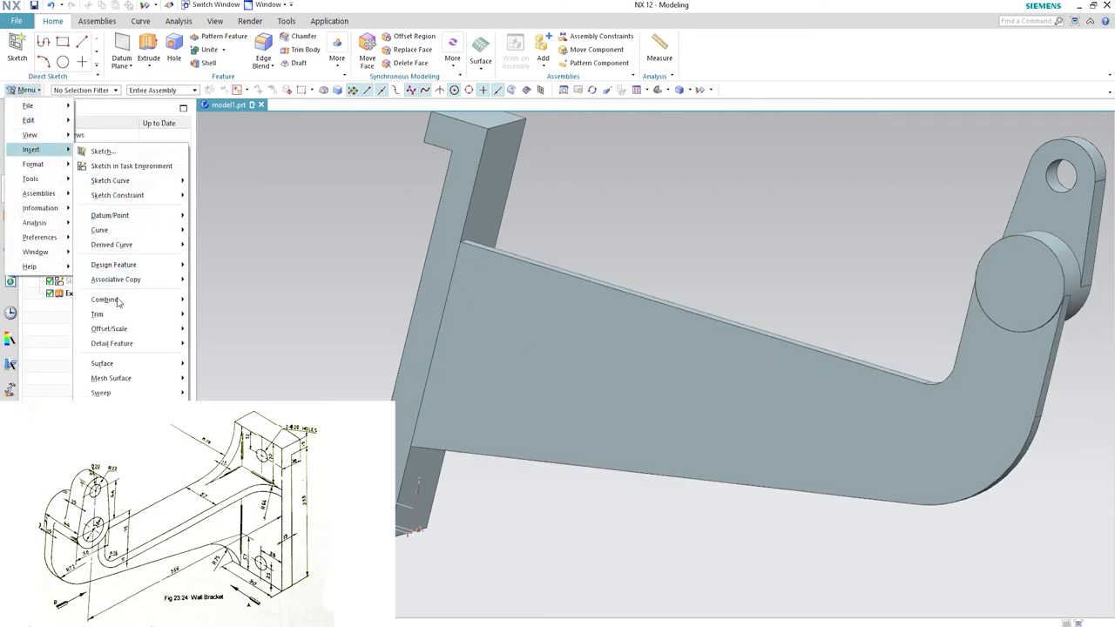
mouse_move(177, 306)
click(216, 303)
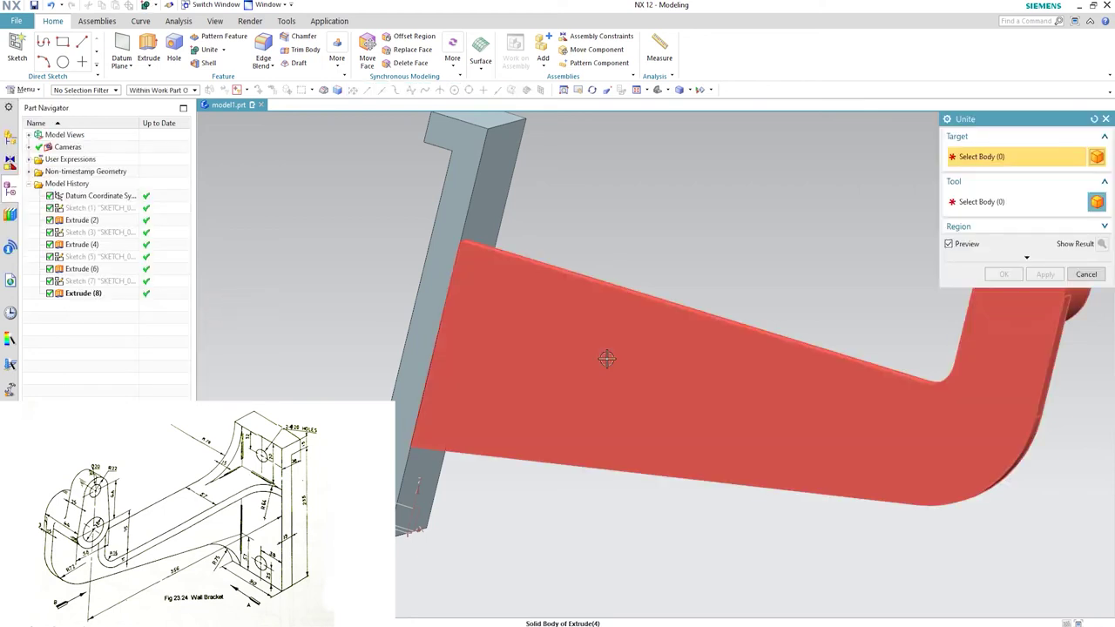
click(607, 359)
click(474, 194)
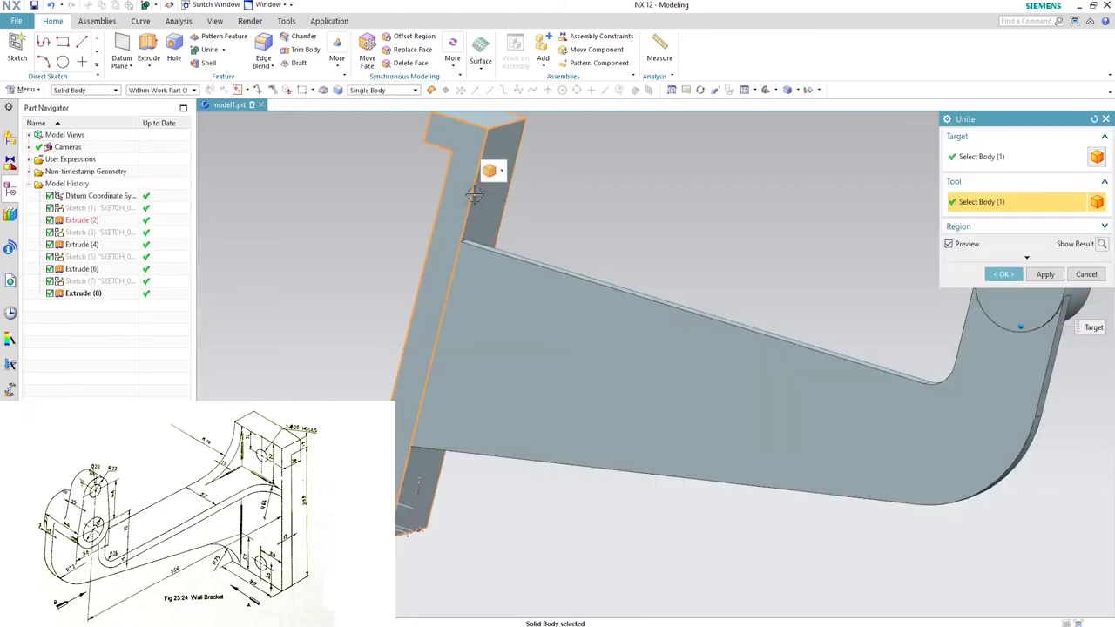
click(1003, 275)
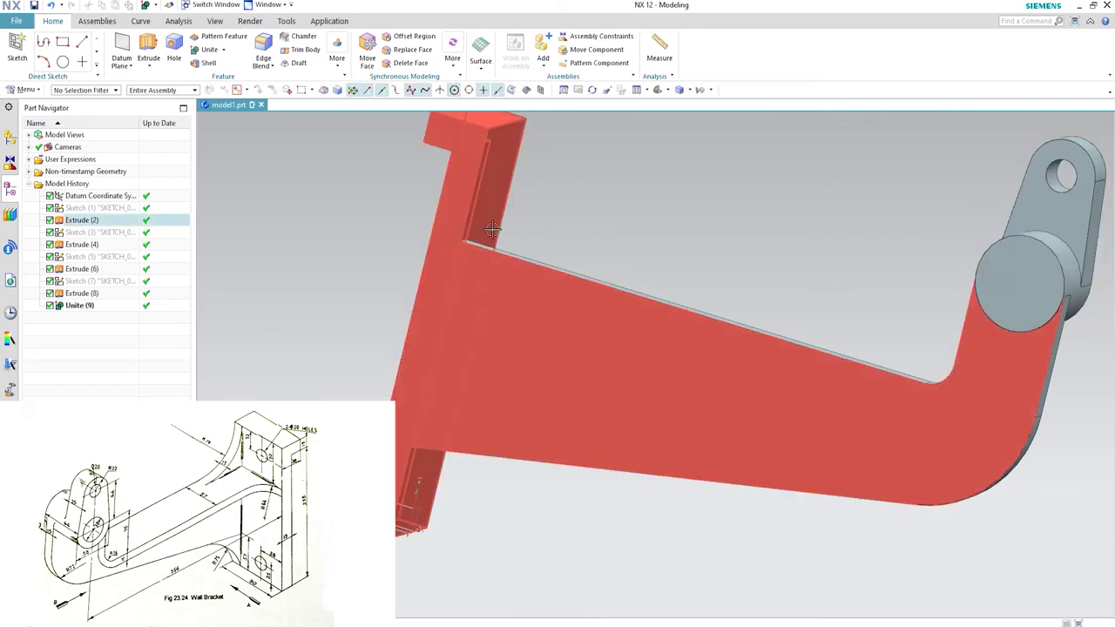
Blend the upper edge where the arm meets the wall plate with a 70 mm circular radius.
scroll(677, 293, down, 5)
middle_drag(734, 367, 592, 304)
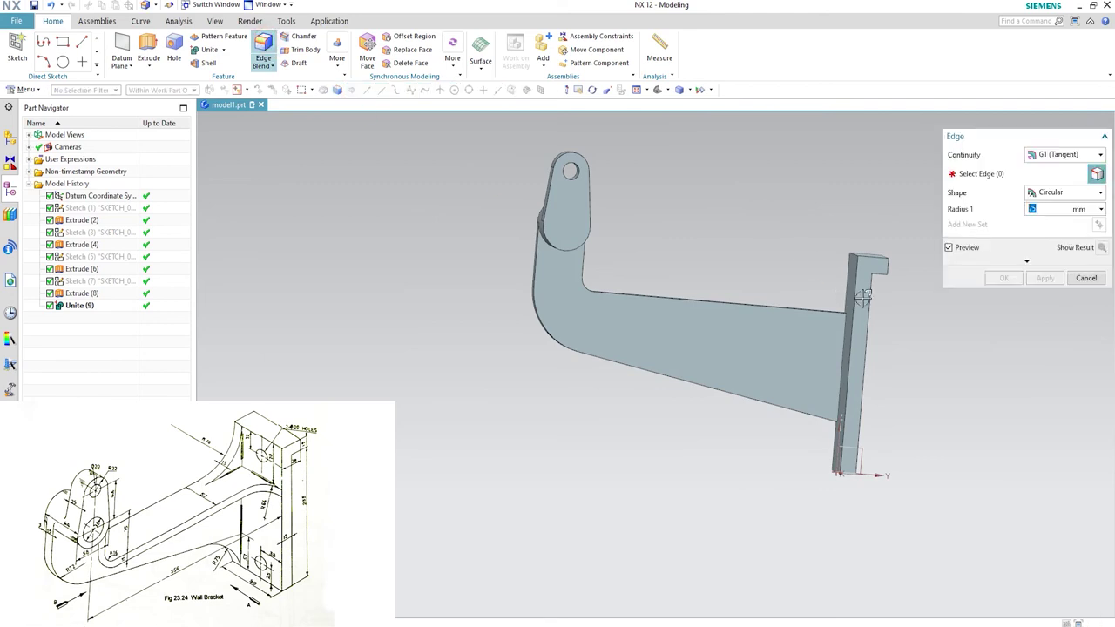
scroll(831, 279, down, 3)
scroll(840, 341, up, 8)
scroll(841, 341, down, 3)
middle_drag(896, 393, 718, 151)
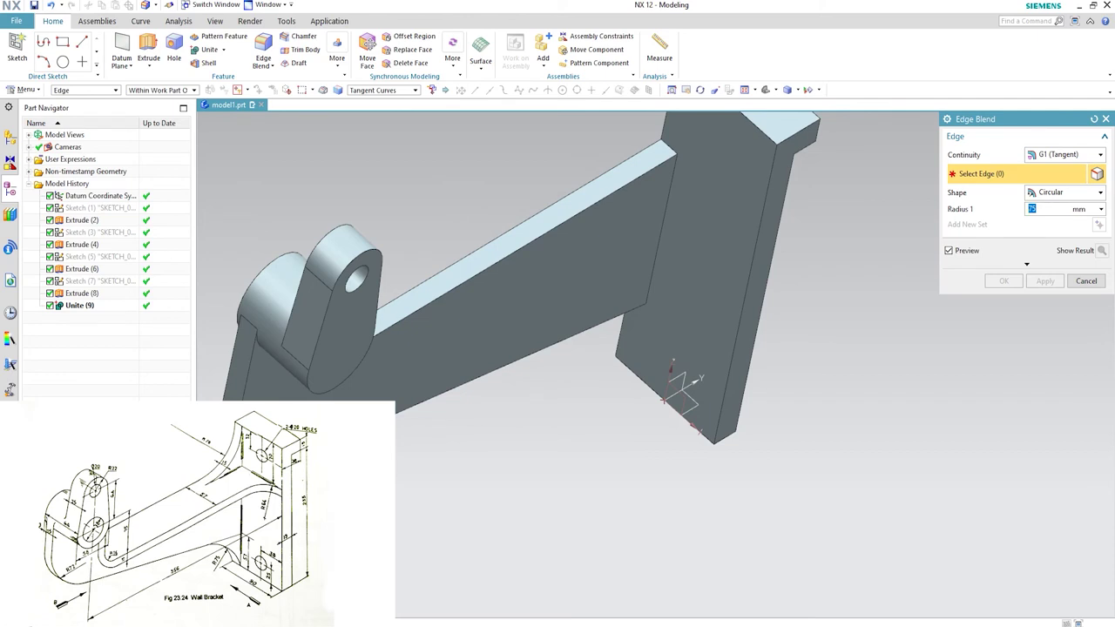
scroll(641, 296, down, 3)
scroll(666, 231, up, 3)
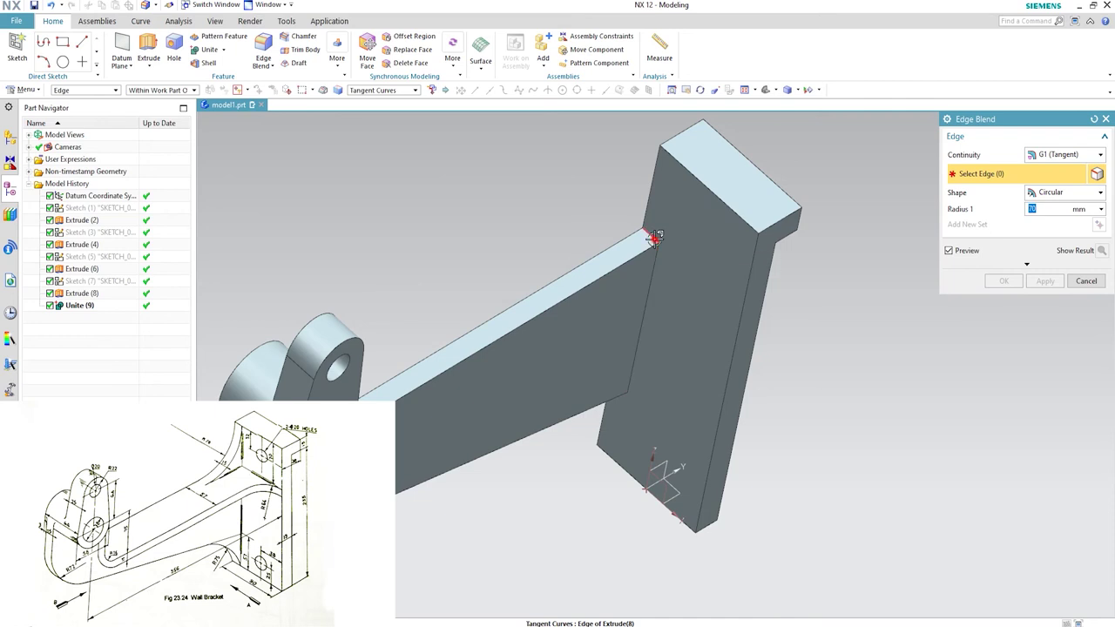
click(655, 239)
middle_drag(688, 261, 691, 260)
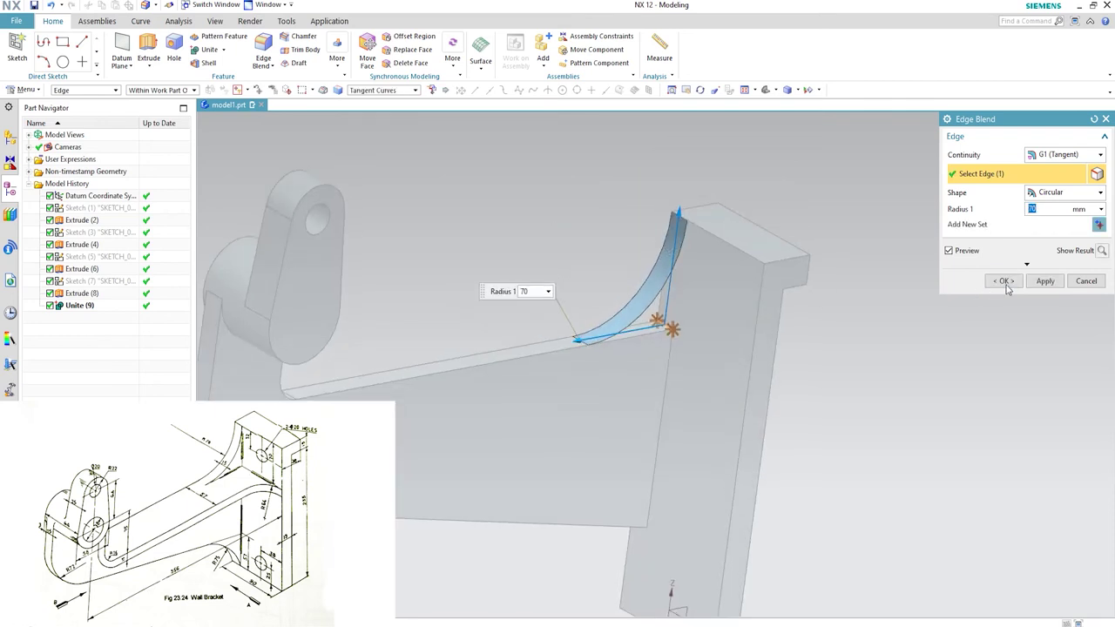
click(1044, 282)
Blend the lower edge where the arm meets the wall plate with a 75 mm circular radius.
middle_drag(514, 440, 581, 452)
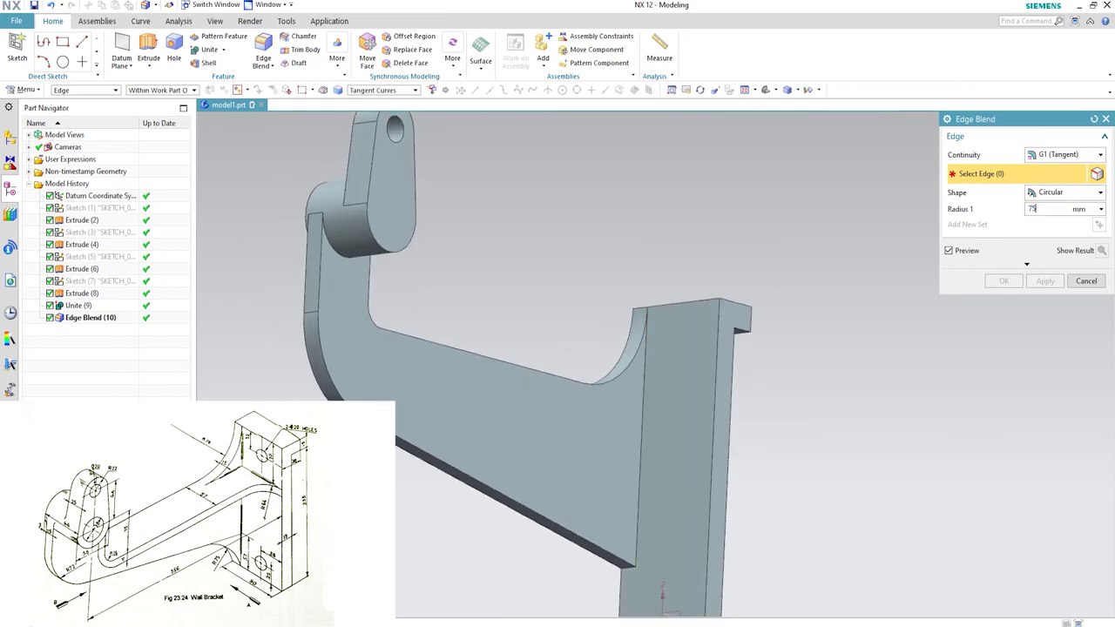
scroll(807, 344, down, 3)
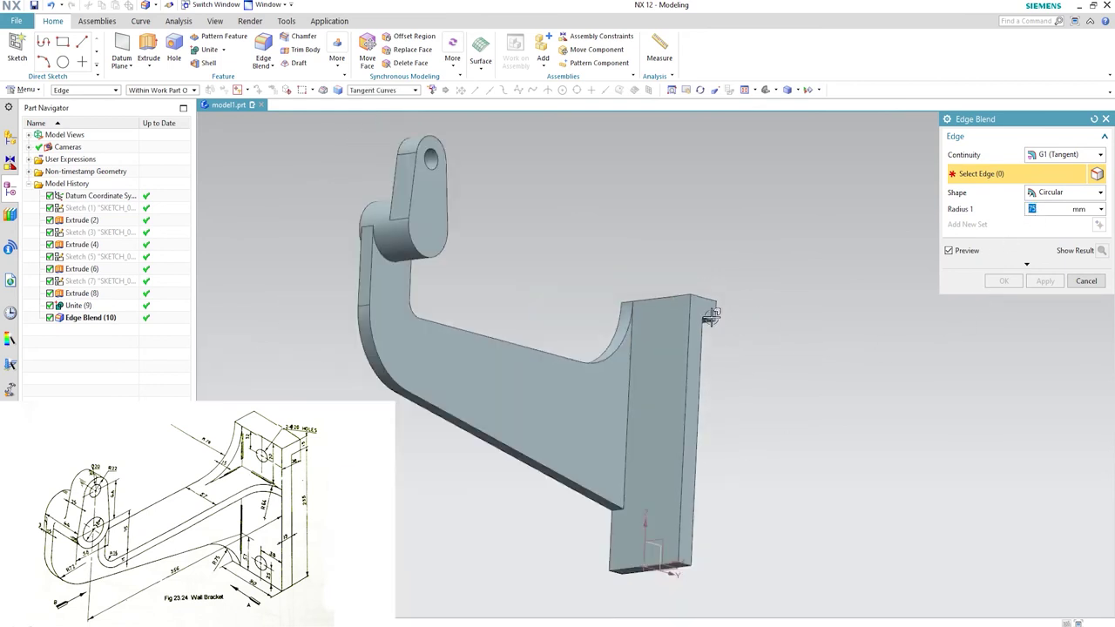
scroll(653, 455, up, 6)
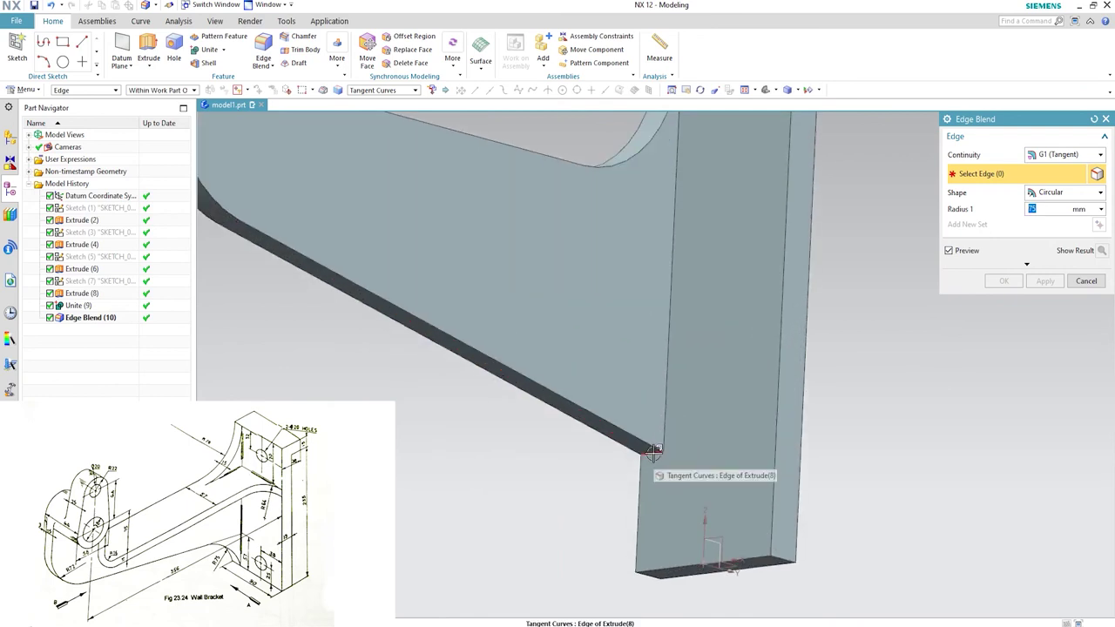
click(653, 454)
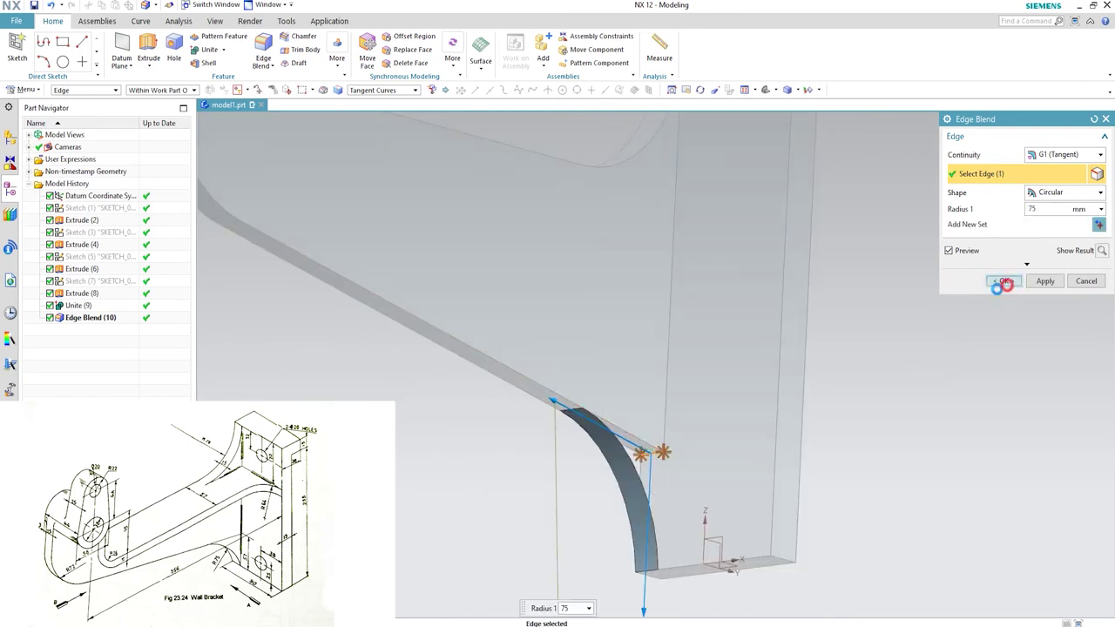
click(1004, 282)
scroll(814, 351, down, 5)
middle_drag(695, 343, 689, 290)
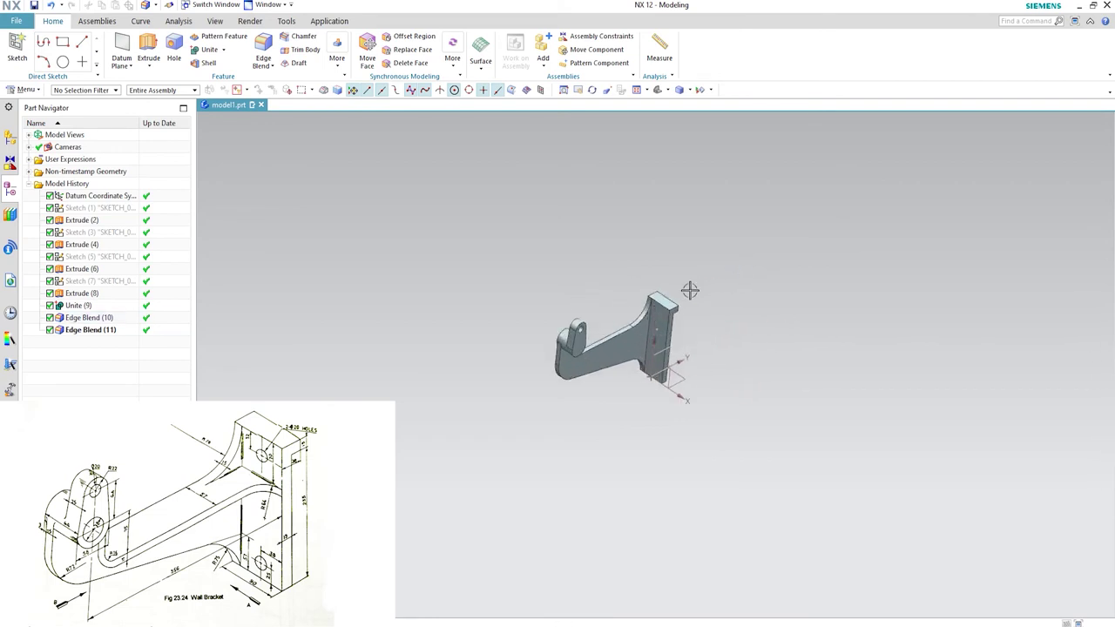
Start a new sketch on the arm's flat side face, on the side of the lug.
scroll(545, 371, up, 3)
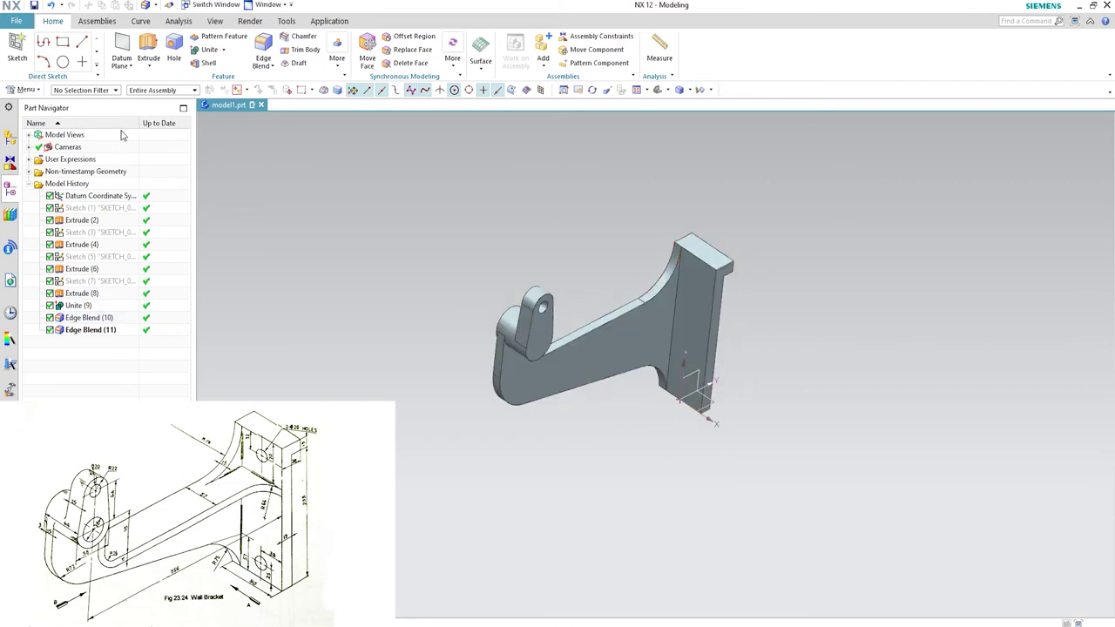
click(62, 43)
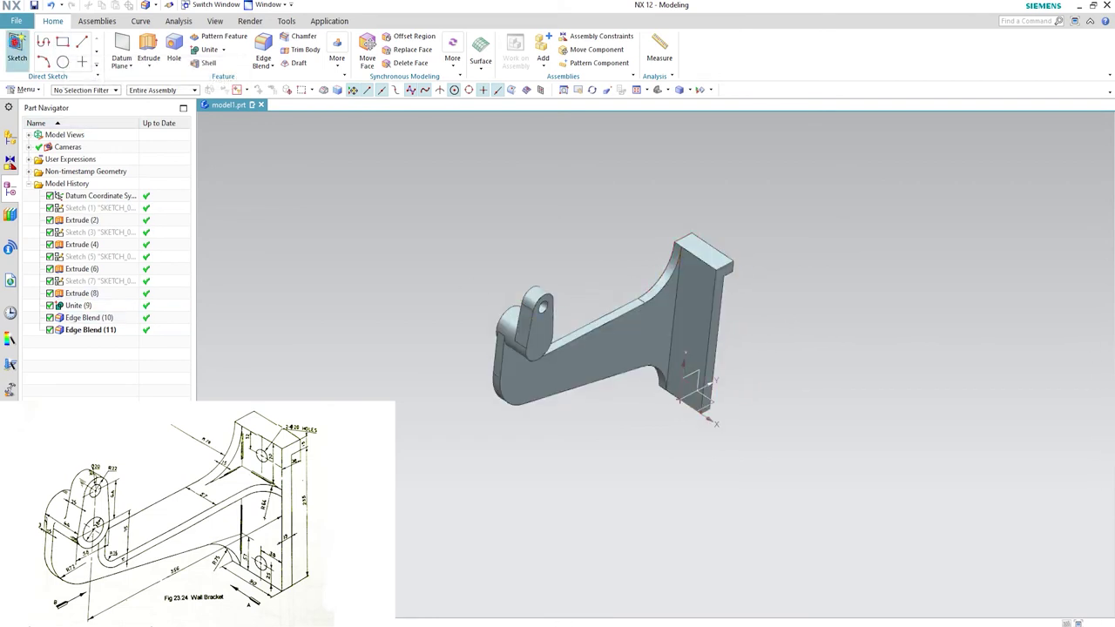
click(623, 353)
click(1045, 260)
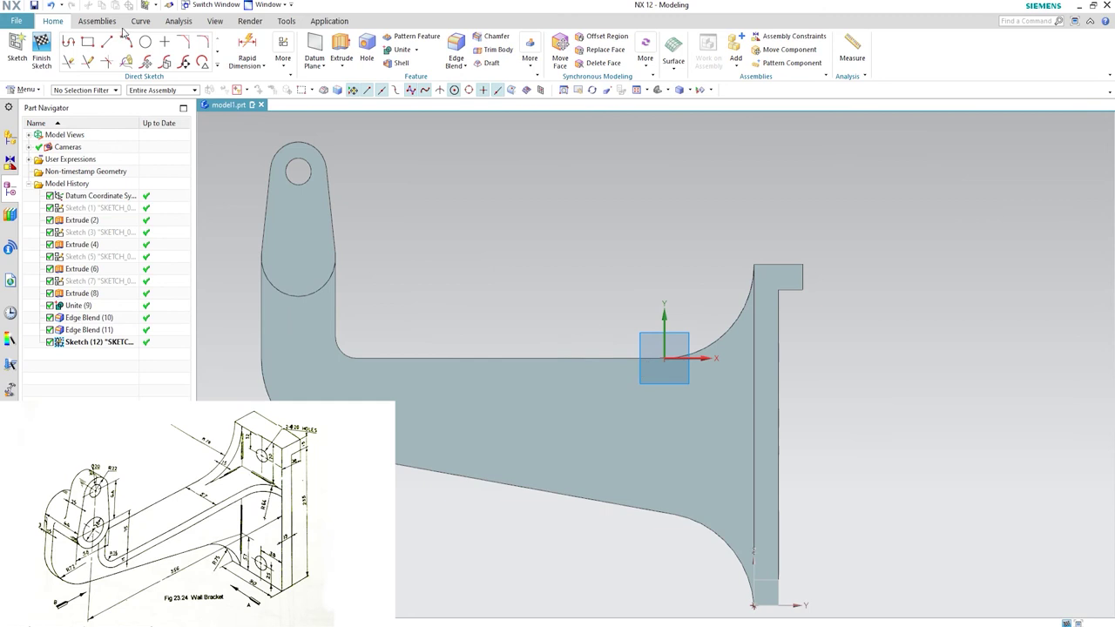
Sketch a profile from the upper blend's start to the wall plate, down about 24 mm, back along the arm and around its bend toward the boss.
click(106, 42)
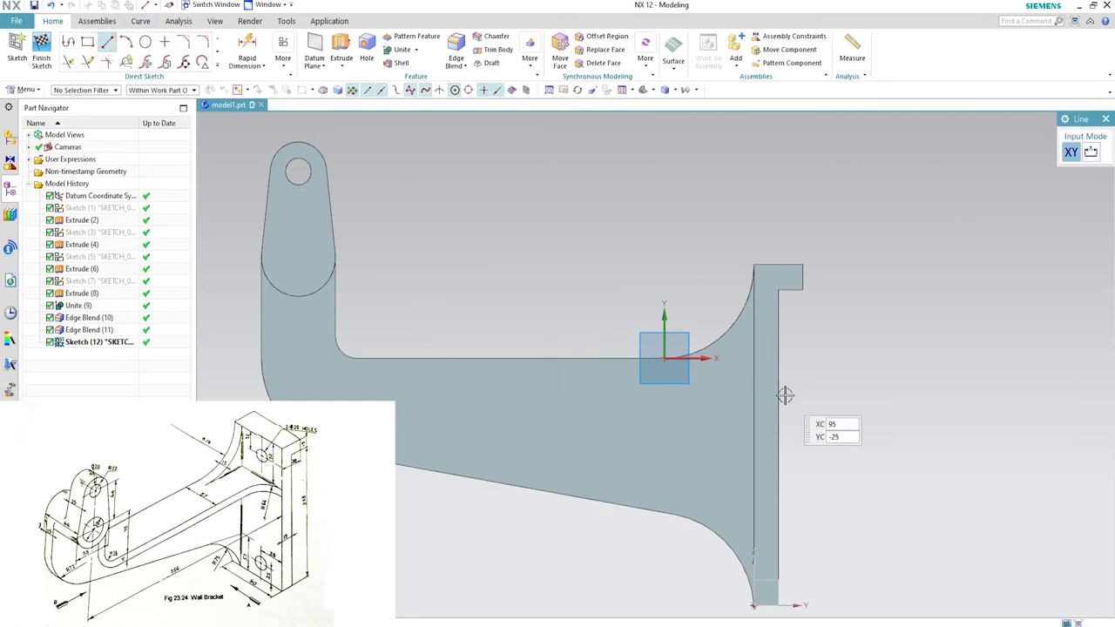
click(68, 44)
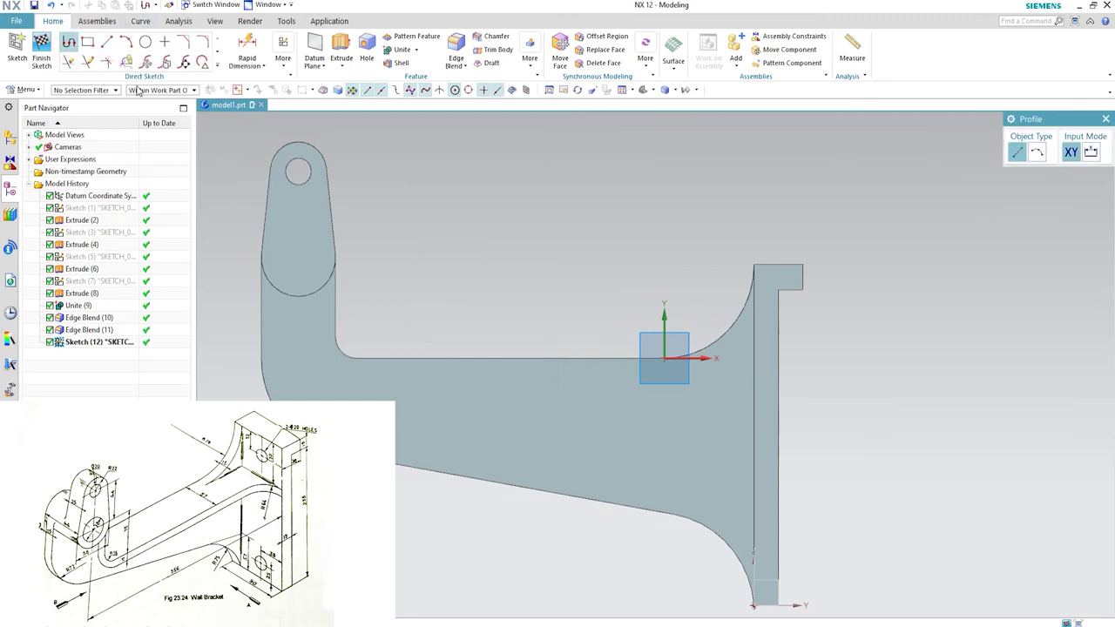
click(679, 354)
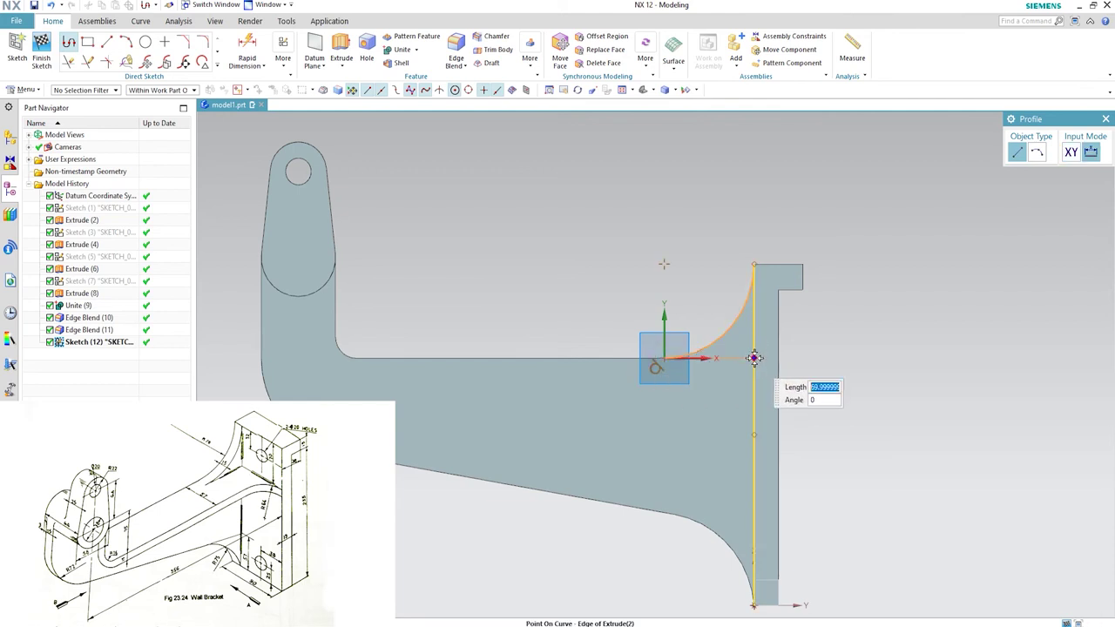
scroll(754, 357, up, 4)
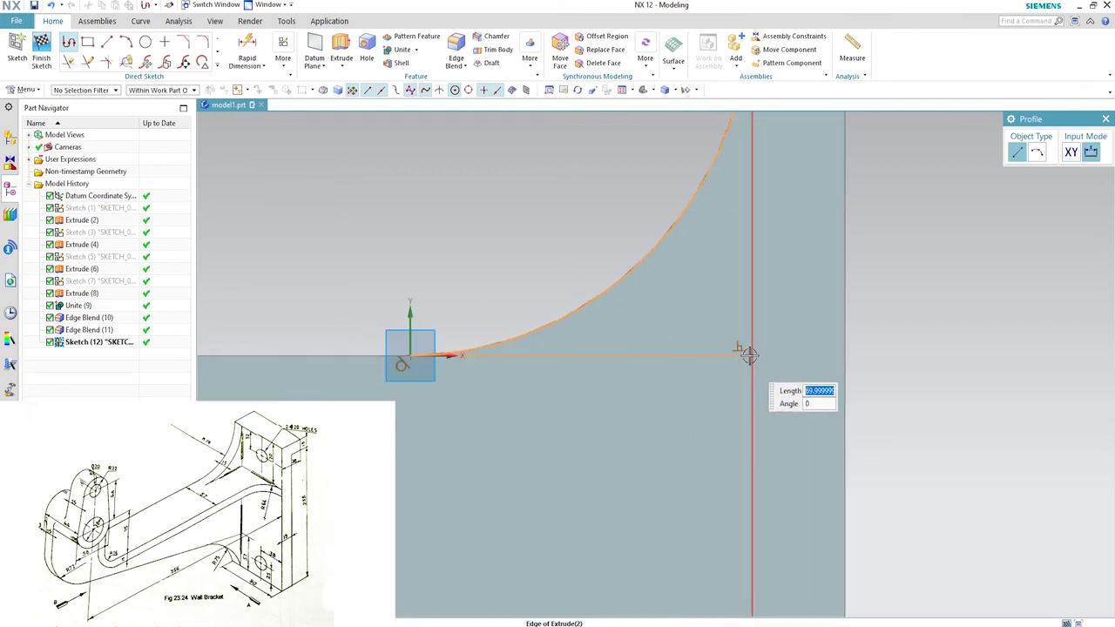
click(751, 353)
key(Escape)
scroll(428, 355, down, 5)
click(415, 343)
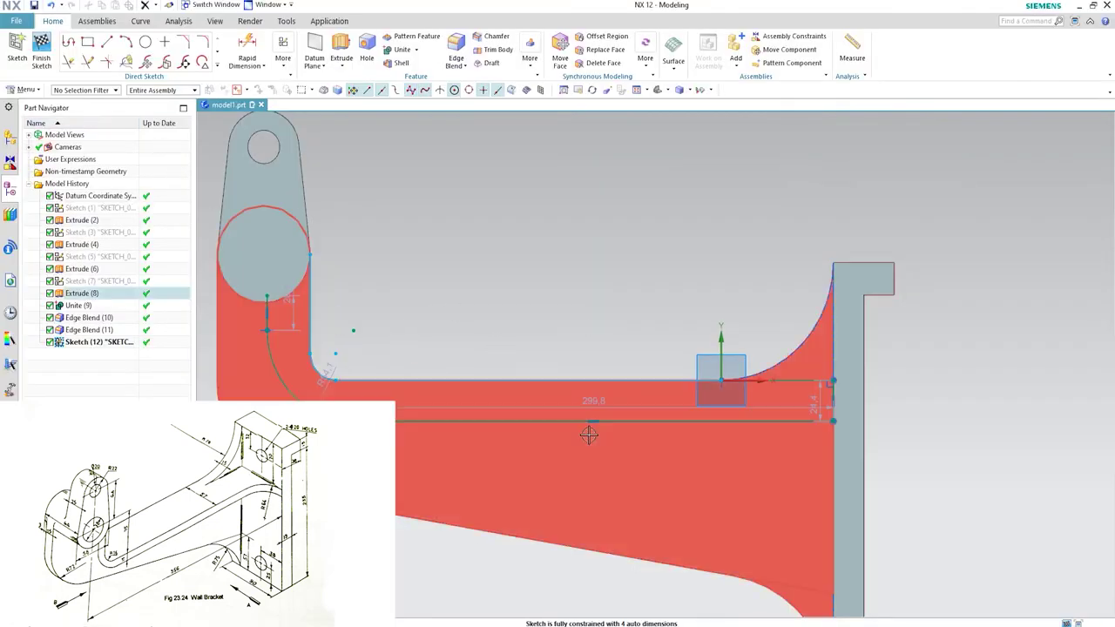
Dimension the profile's lower horizontal line 15 mm below the arm's upper edge.
key(d)
click(645, 380)
click(645, 380)
click(643, 381)
click(895, 406)
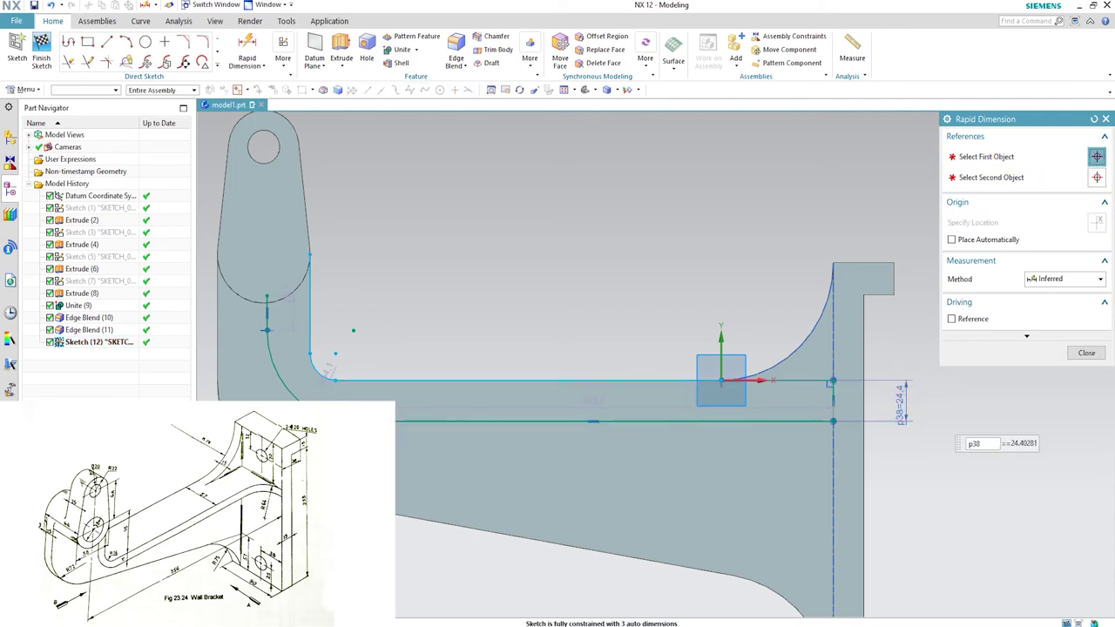
text(16)
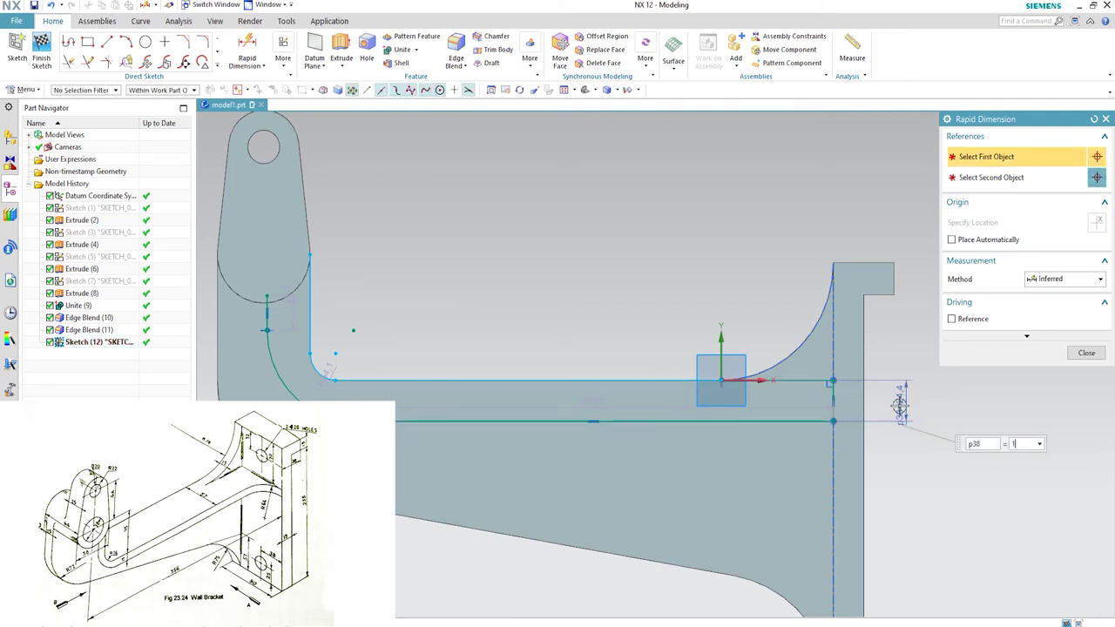
key(Return)
key(Escape)
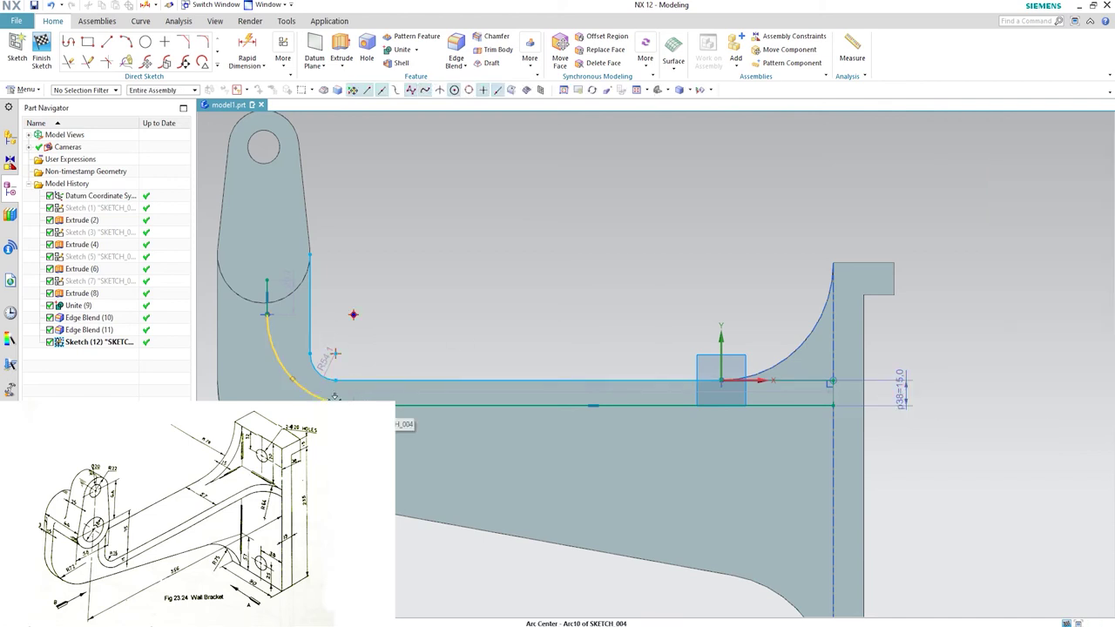
Constrain the profile's bend arc to be concentric with the arm's inner fillet.
key(c)
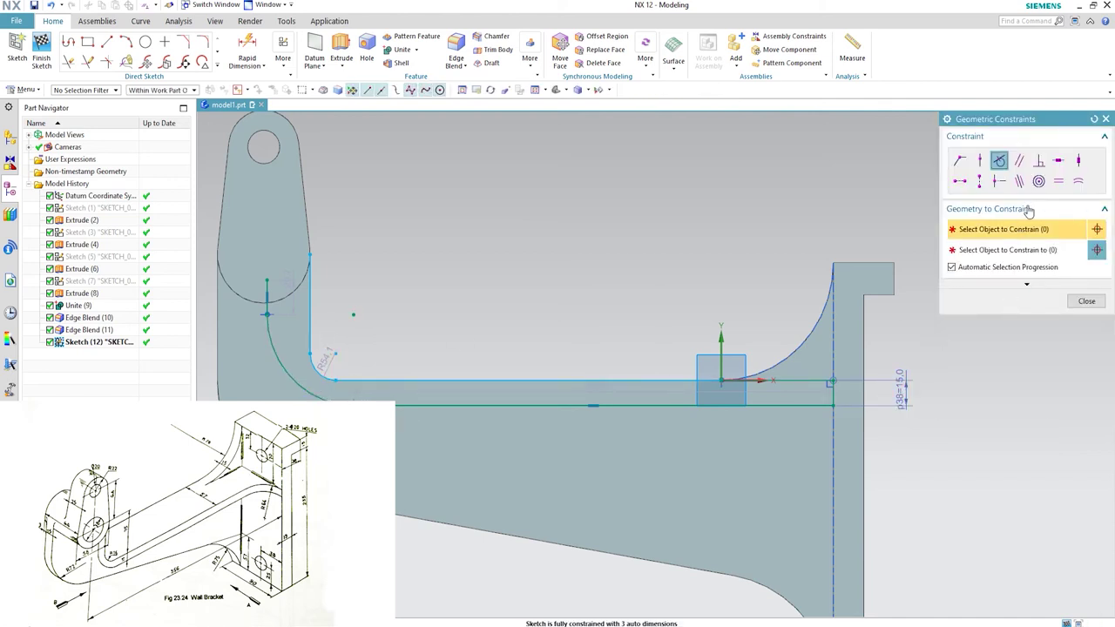
click(323, 375)
click(309, 344)
middle_click(309, 340)
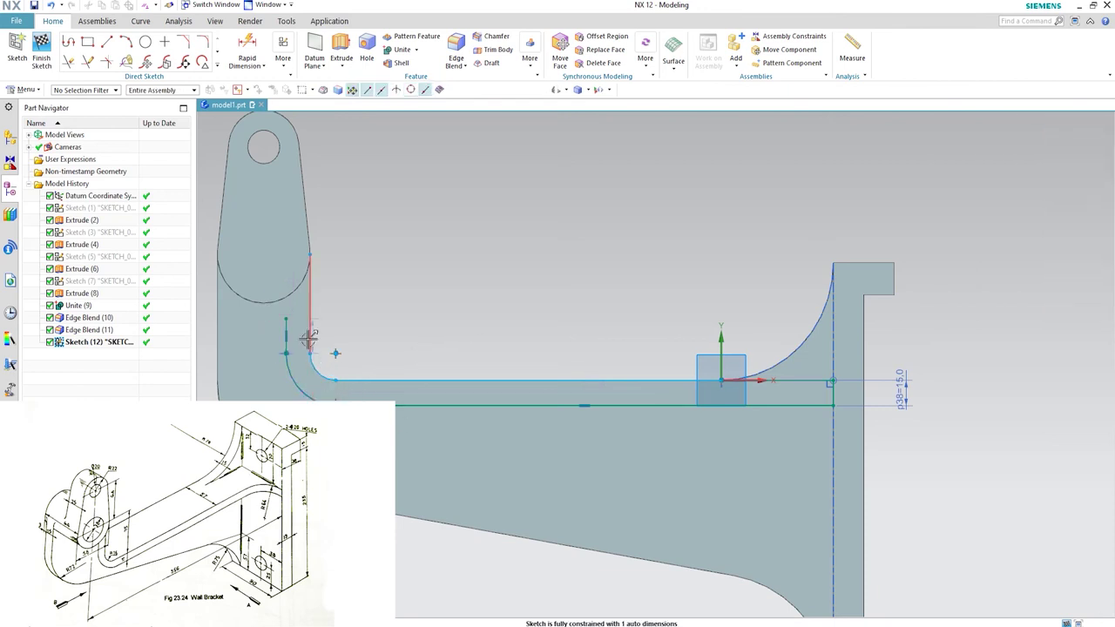
scroll(322, 326, up, 3)
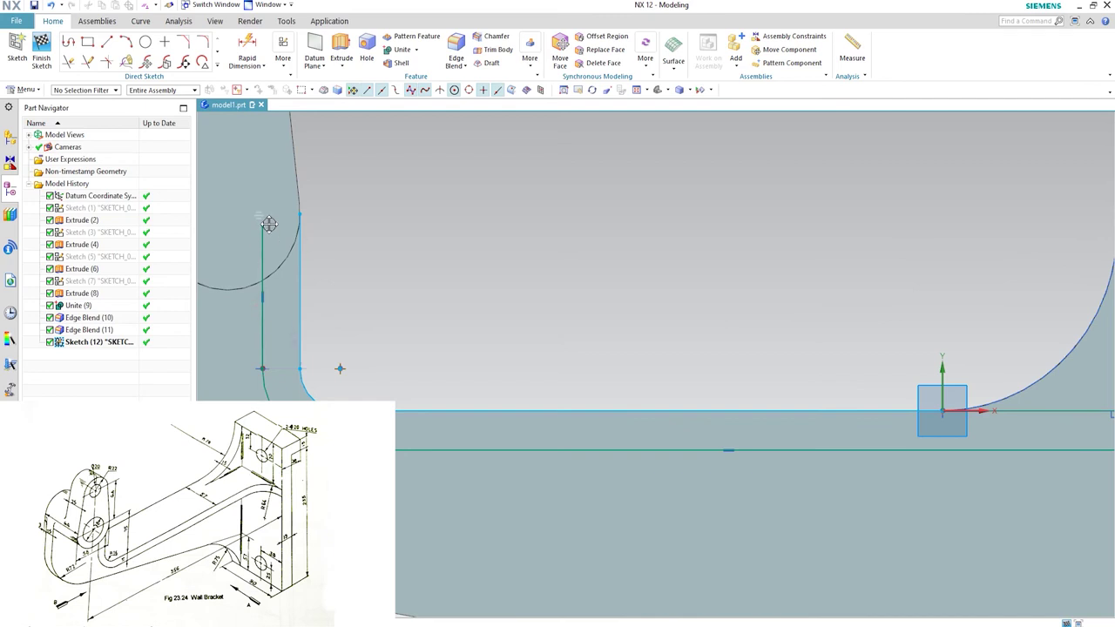
Constrain the open upper end of the profile to align horizontally with the top end of the arm's inner vertical edge.
click(262, 212)
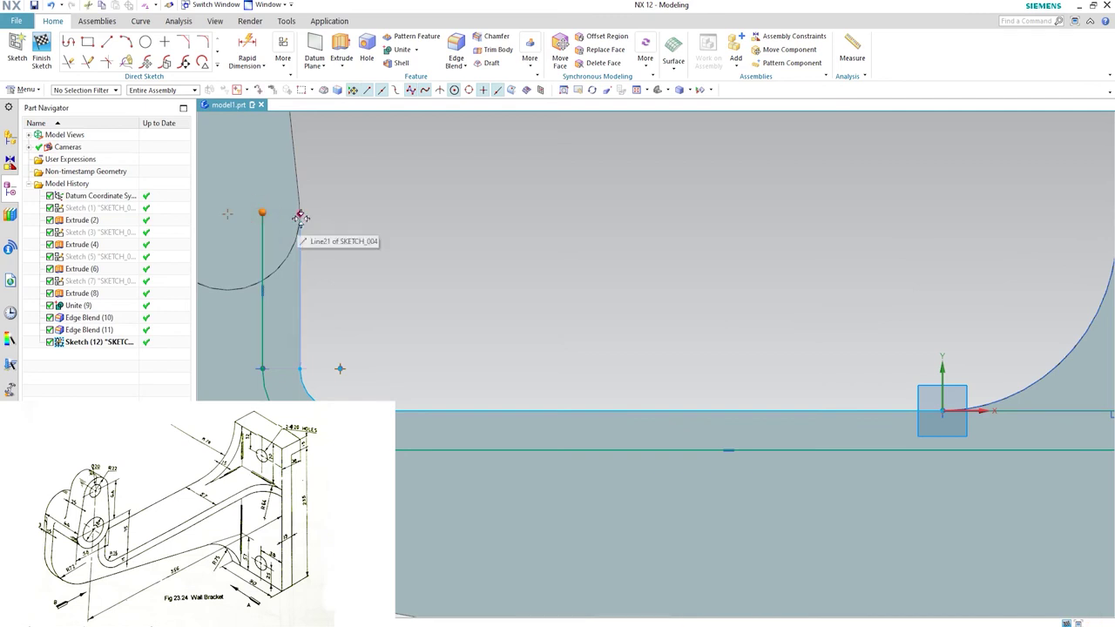
click(299, 213)
click(348, 197)
click(374, 305)
Close the top of the rib profile with a horizontal line joining its two upper endpoints.
click(106, 42)
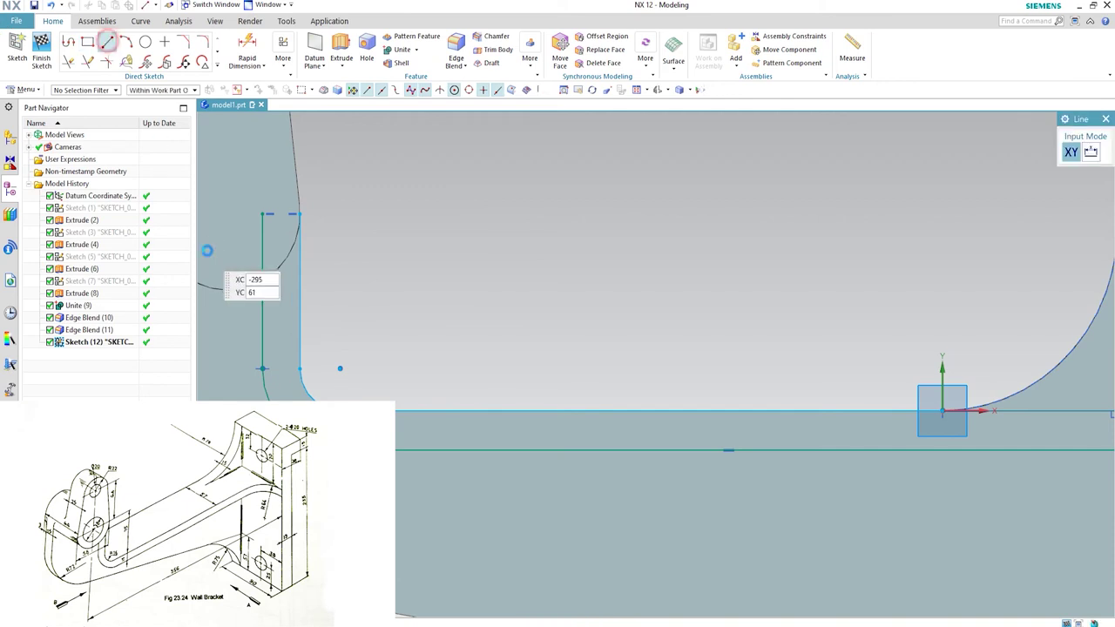
click(261, 213)
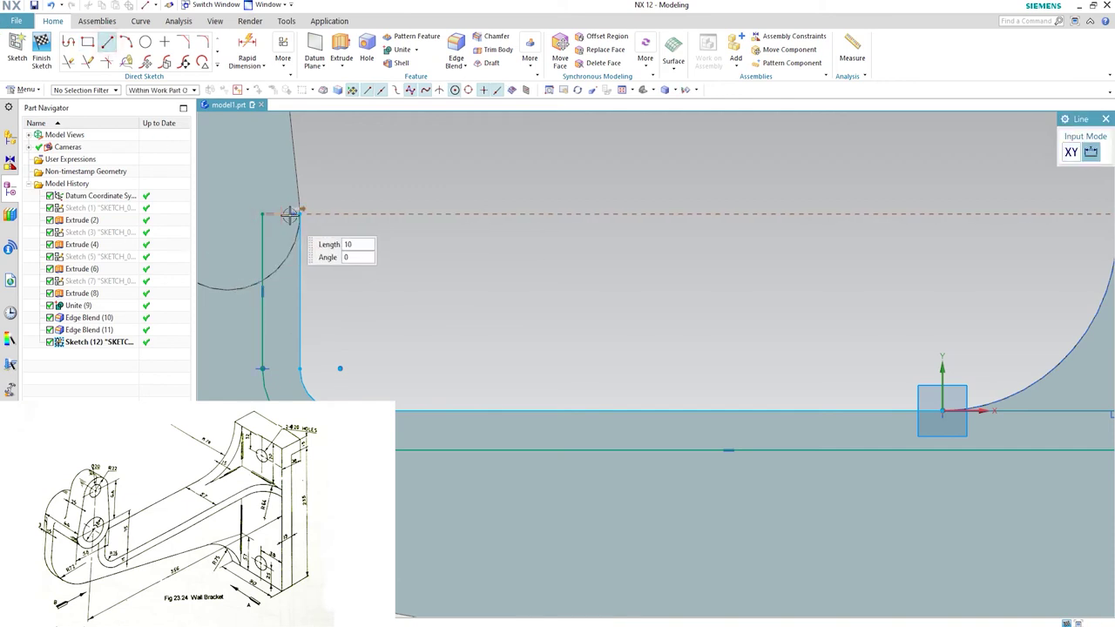
click(300, 213)
key(Escape)
scroll(404, 209, down, 3)
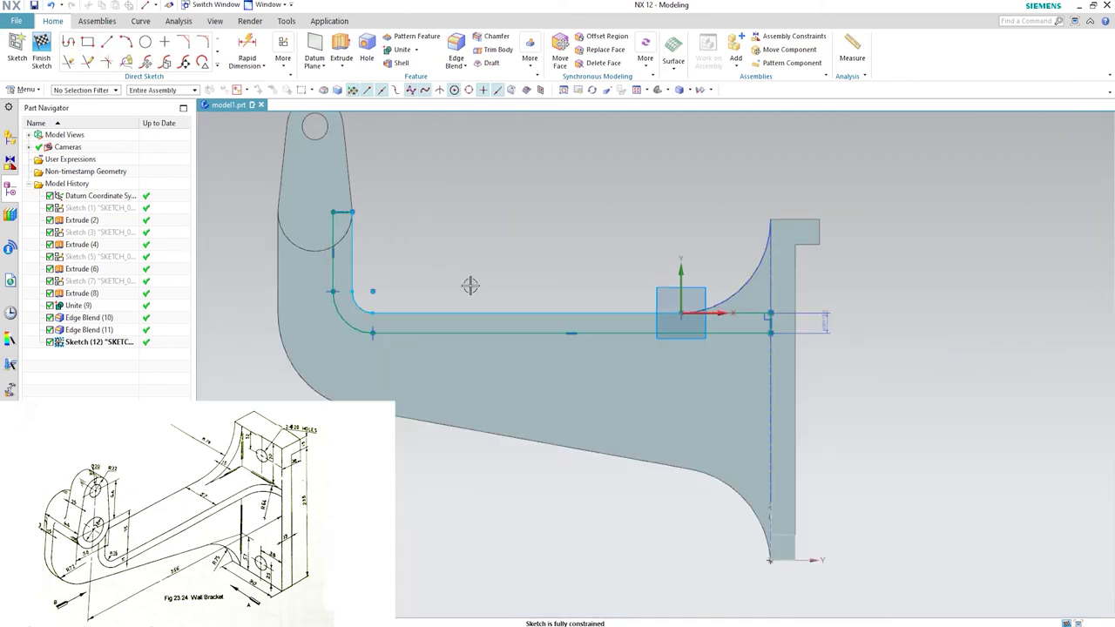
Finish the sketch and extrude the rib profile 57-15 mm outward from the arm's side face, united with the bracket.
key(Home)
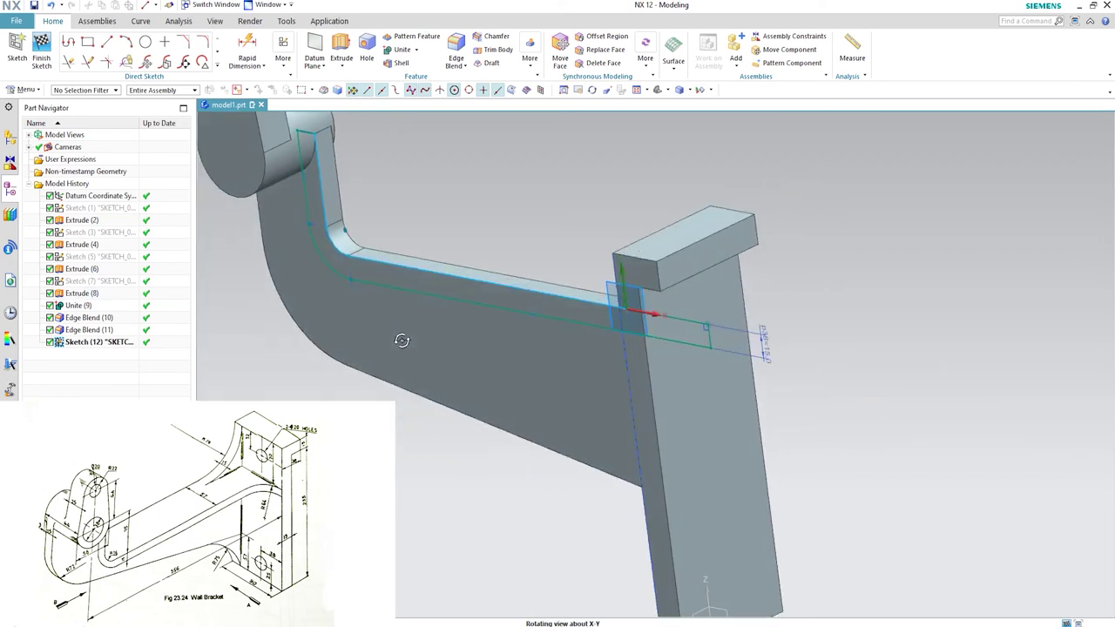
scroll(568, 306, down, 3)
mouse_move(606, 325)
middle_down()
mouse_move(653, 393)
mouse_move(633, 324)
mouse_move(645, 373)
middle_up()
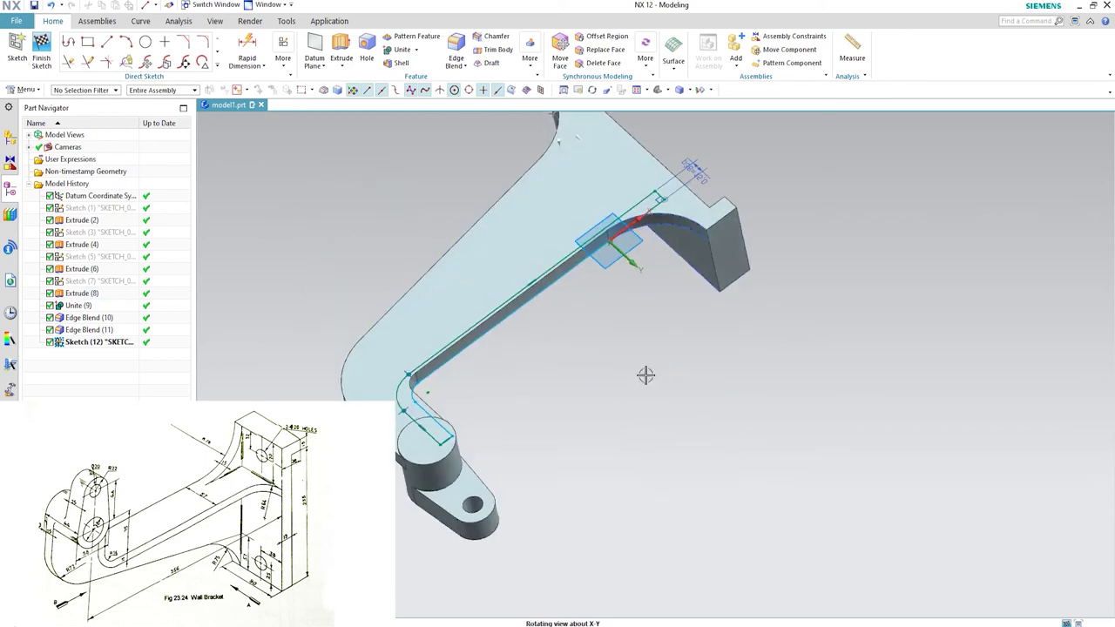
middle_drag(510, 259, 582, 213)
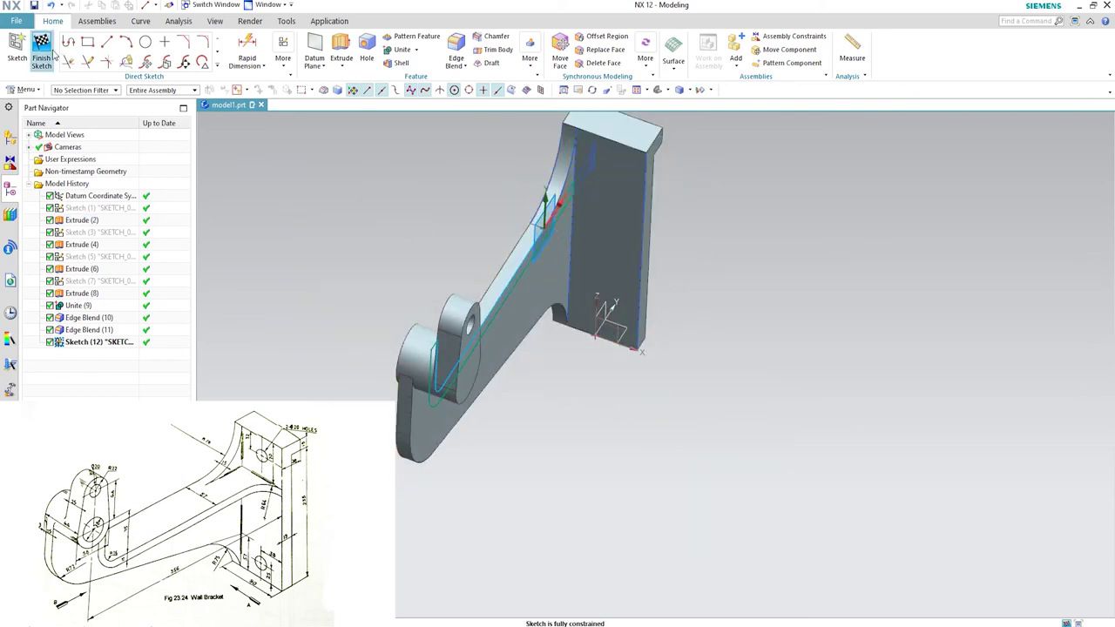
scroll(559, 218, up, 2)
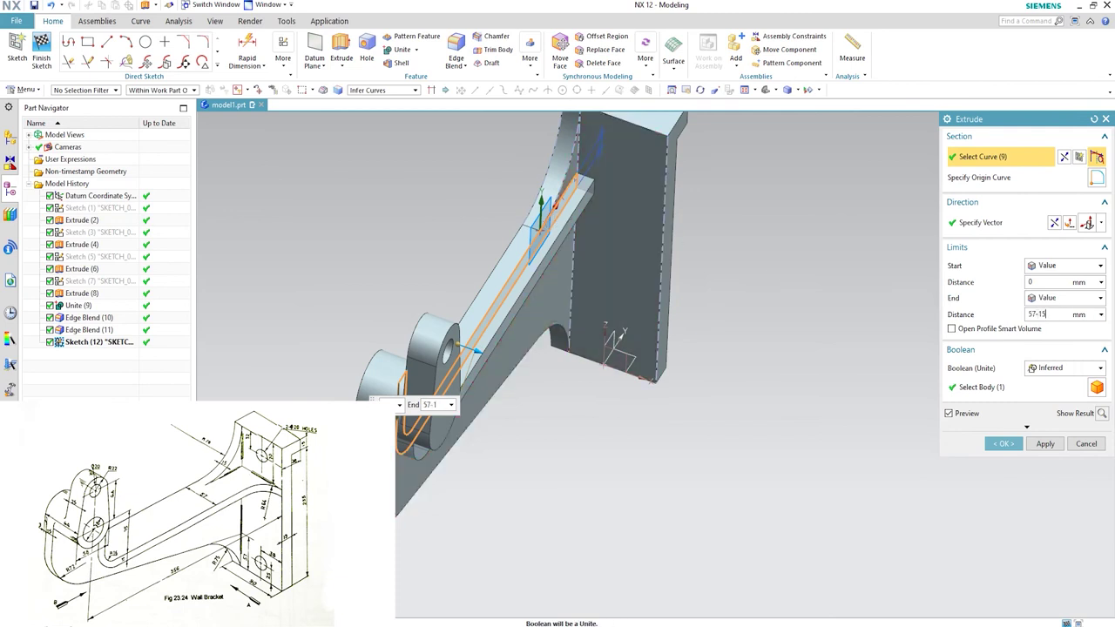
key(Return)
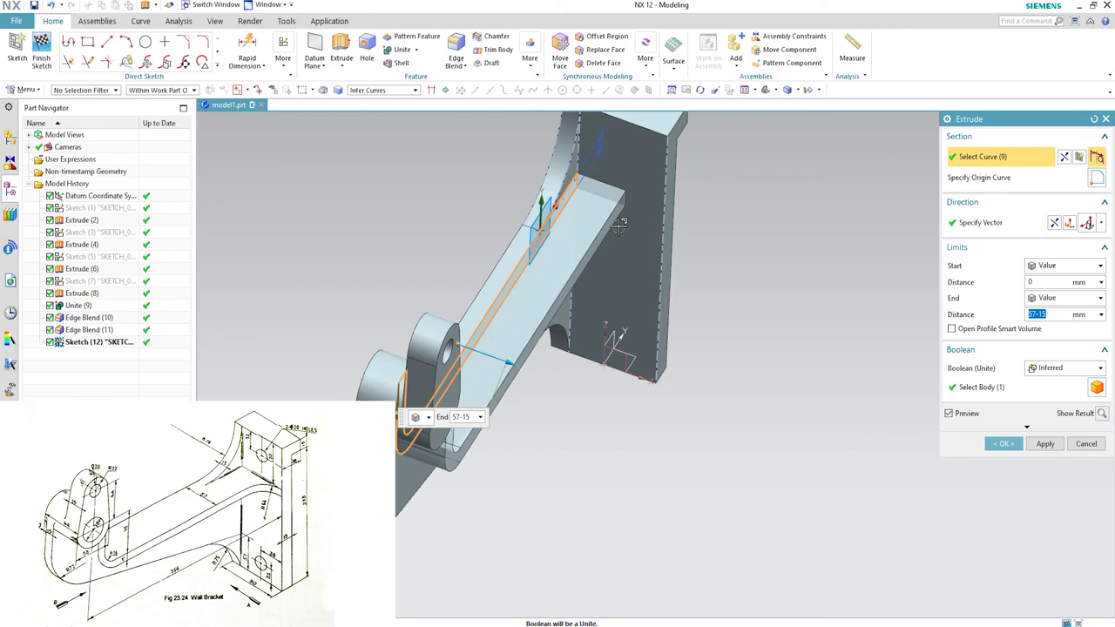
click(1002, 444)
Hide all sketches in the model.
middle_drag(553, 418, 666, 374)
key(ctrl+w)
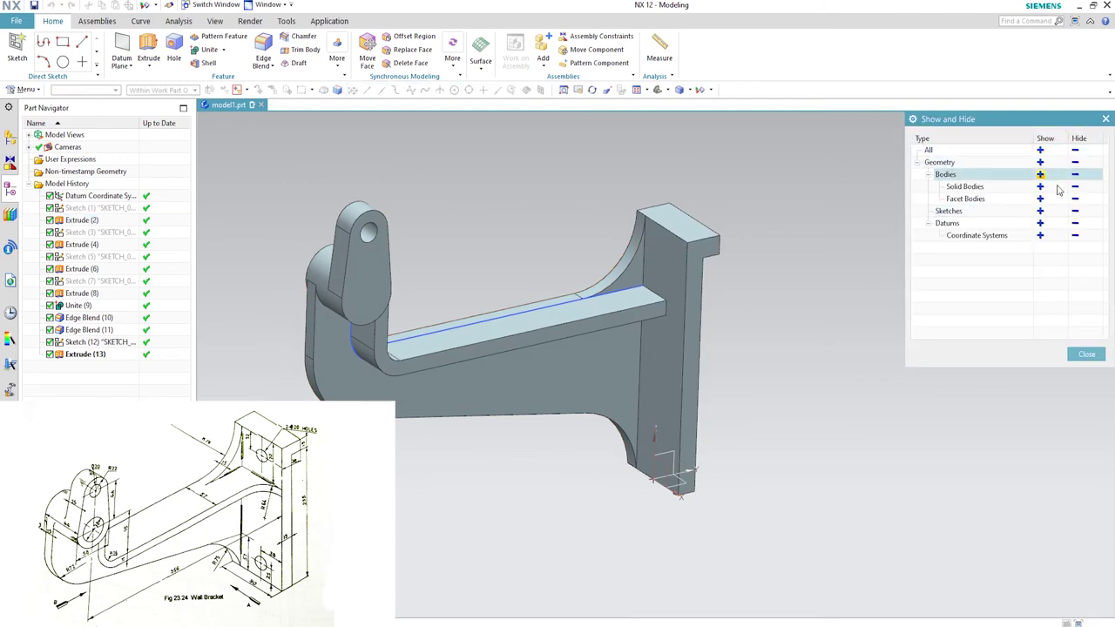
click(1076, 212)
middle_click(775, 358)
Blend the edge where the rib's outer side meets the wall plate with a 64 mm radius.
middle_drag(724, 372, 746, 378)
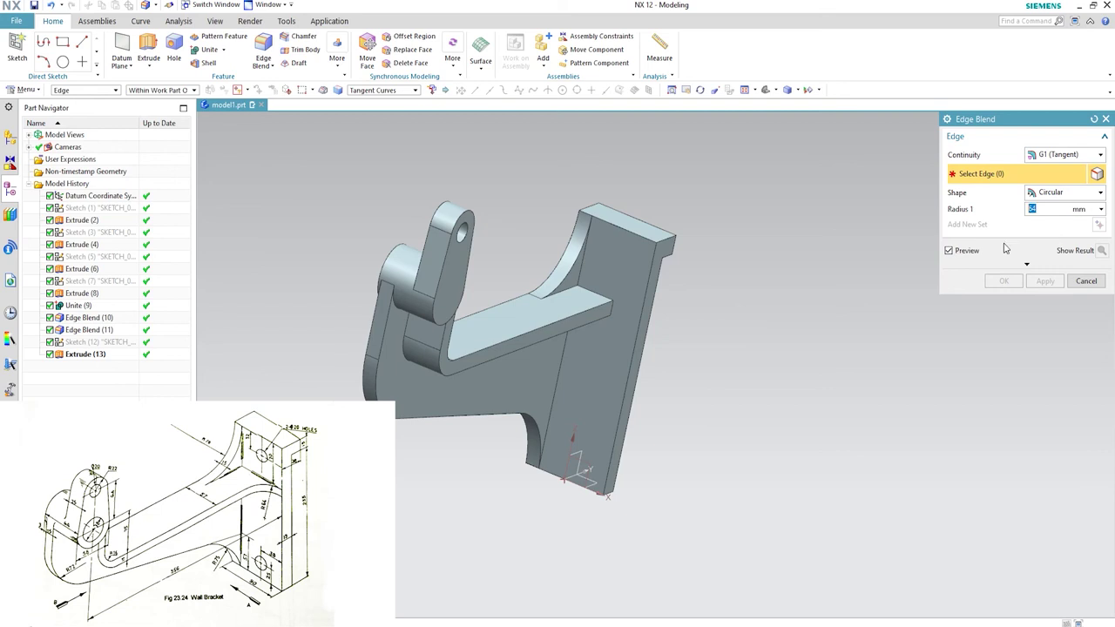
click(614, 311)
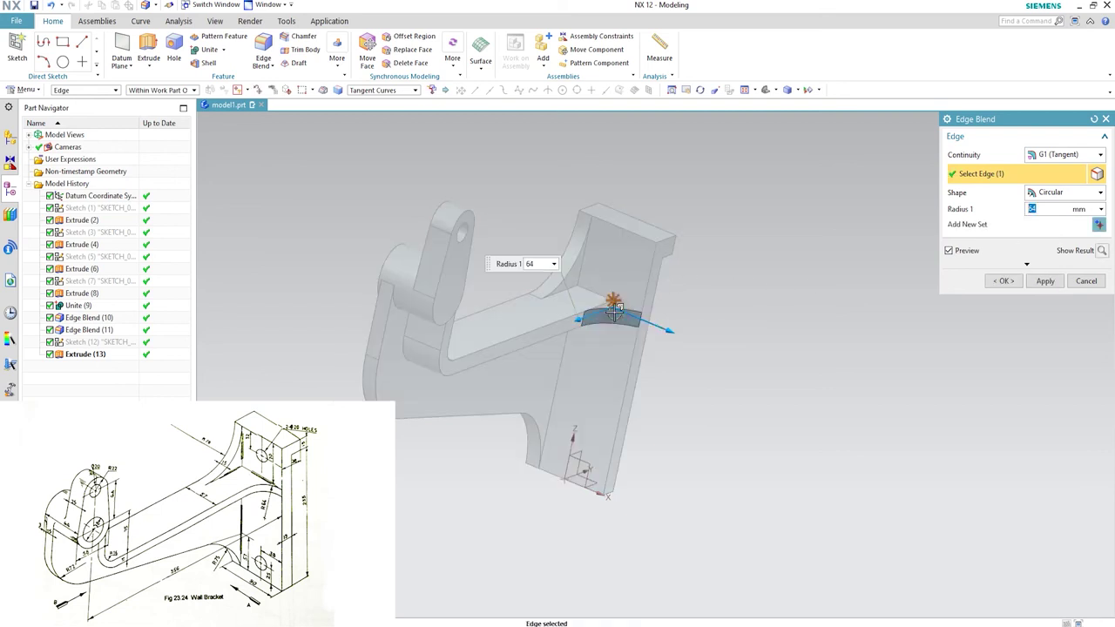
click(1003, 280)
Start a new sketch on the wall plate's front face, above the rib.
middle_drag(614, 318, 620, 282)
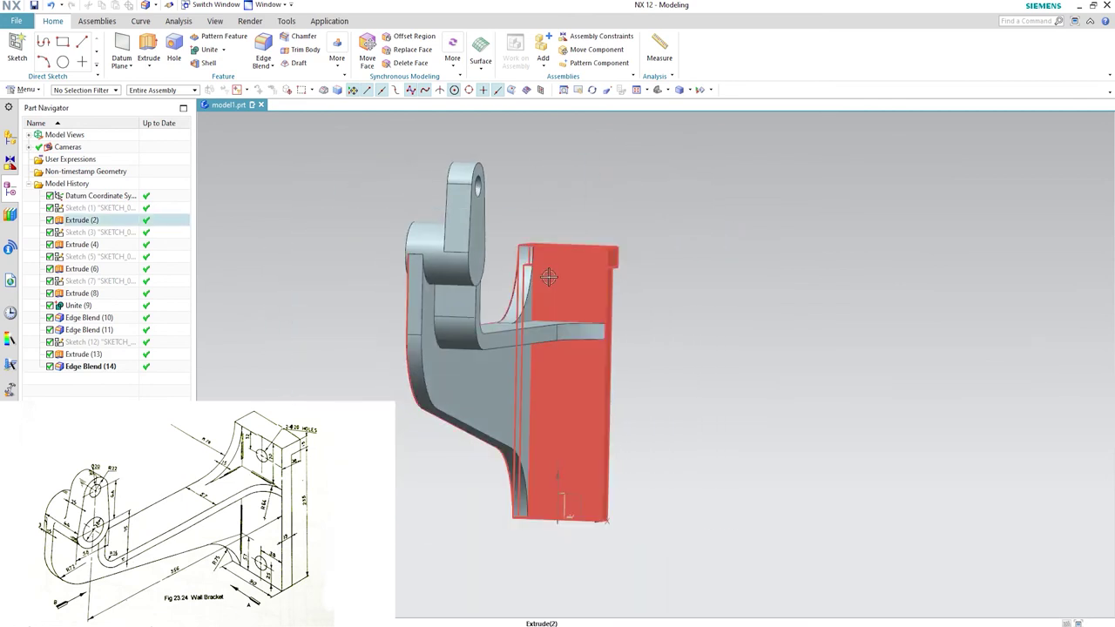
click(18, 48)
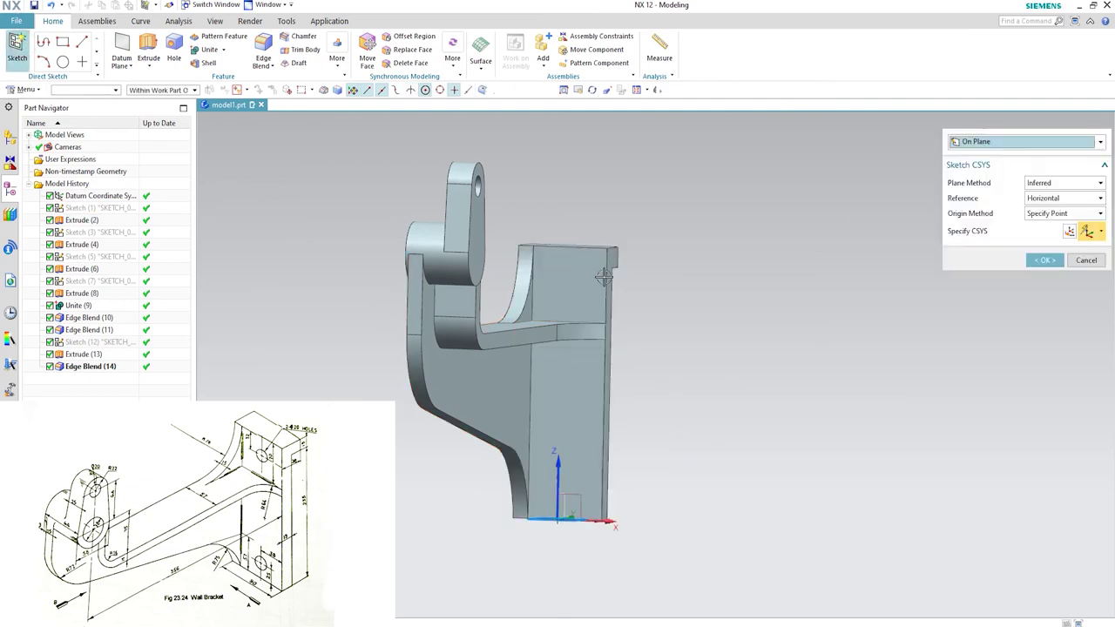
click(564, 284)
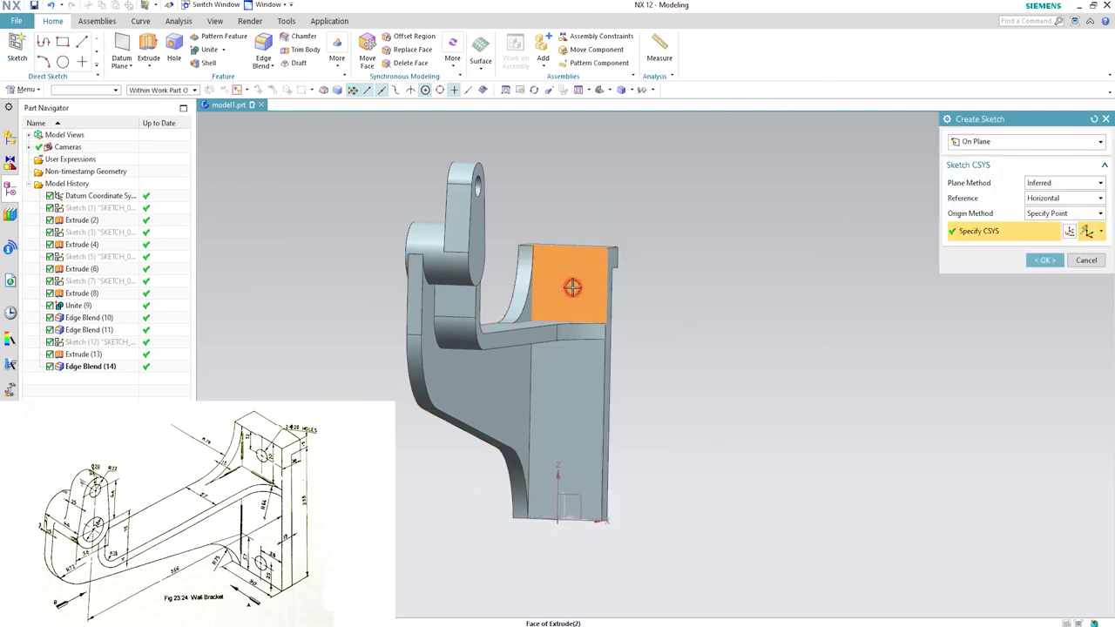
click(1044, 261)
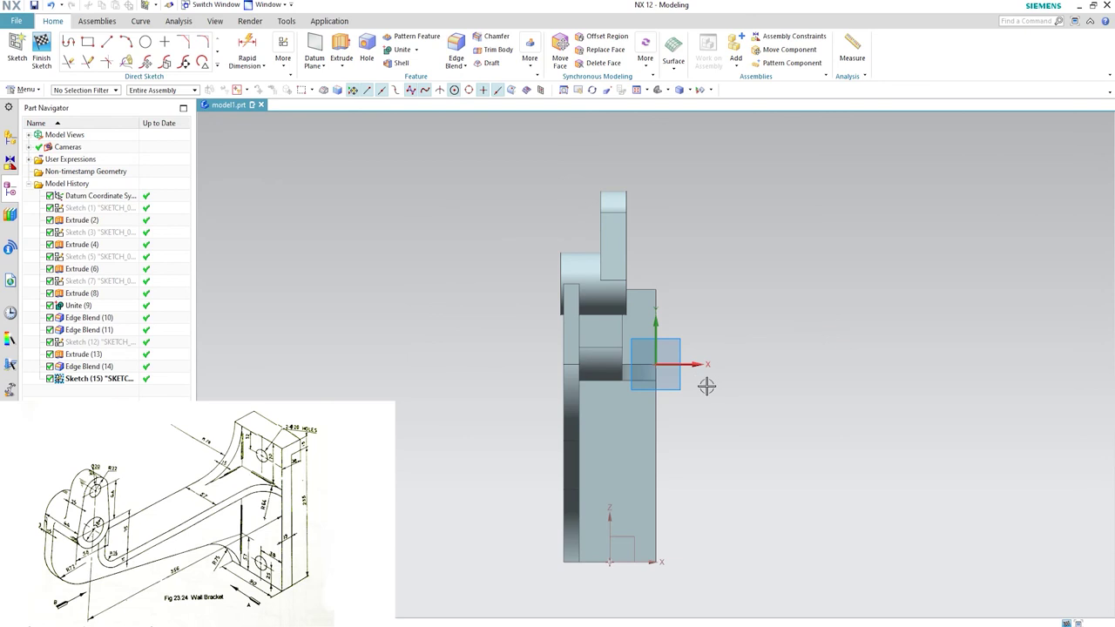
Clip the view with a Y section plane across the arm and orient it to face the wall plate.
mouse_move(729, 332)
middle_down()
mouse_move(692, 410)
mouse_move(687, 455)
mouse_move(663, 443)
mouse_move(653, 244)
middle_up()
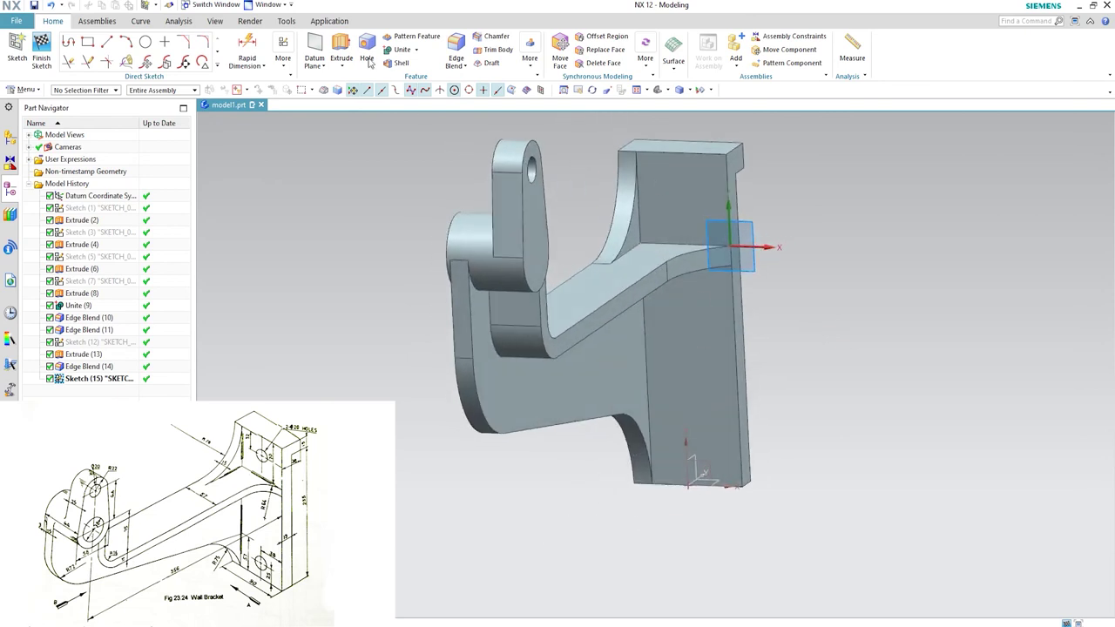
click(218, 23)
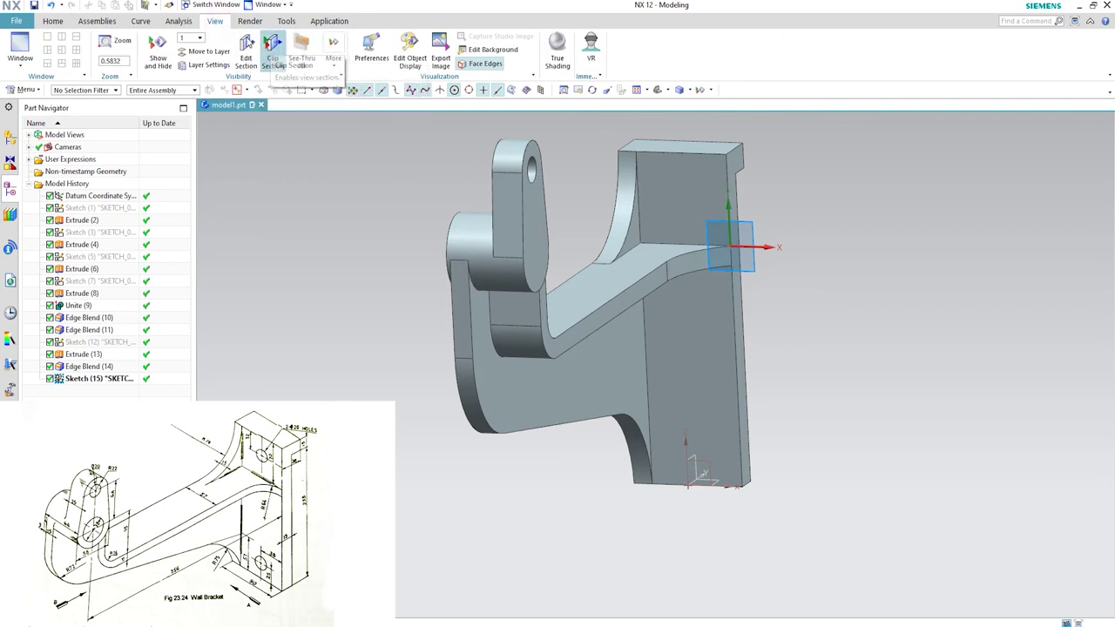
click(278, 50)
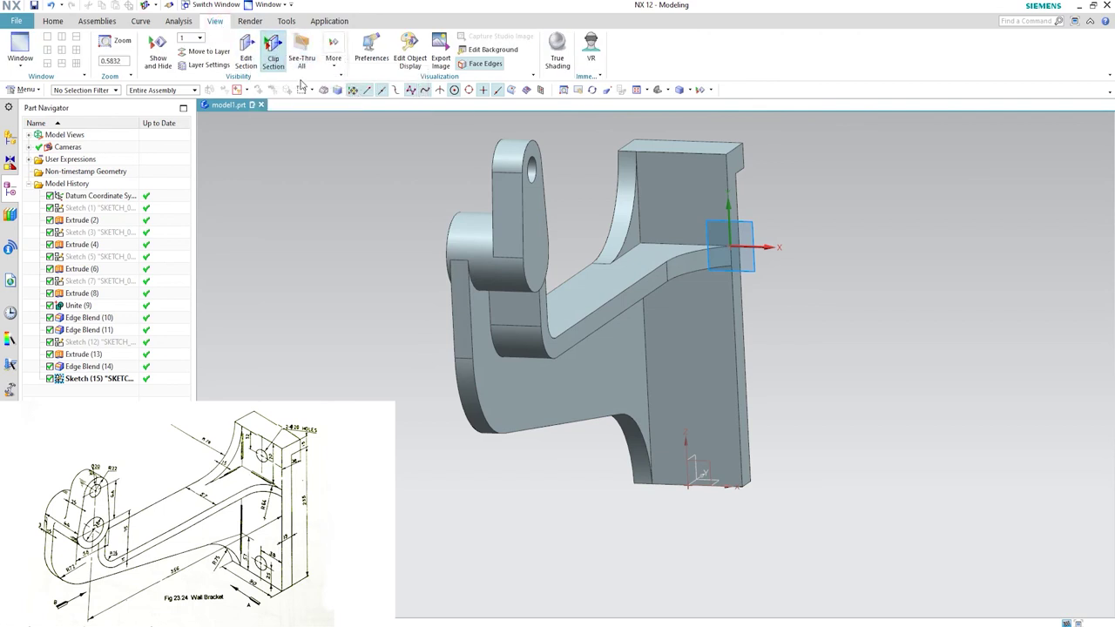
click(246, 51)
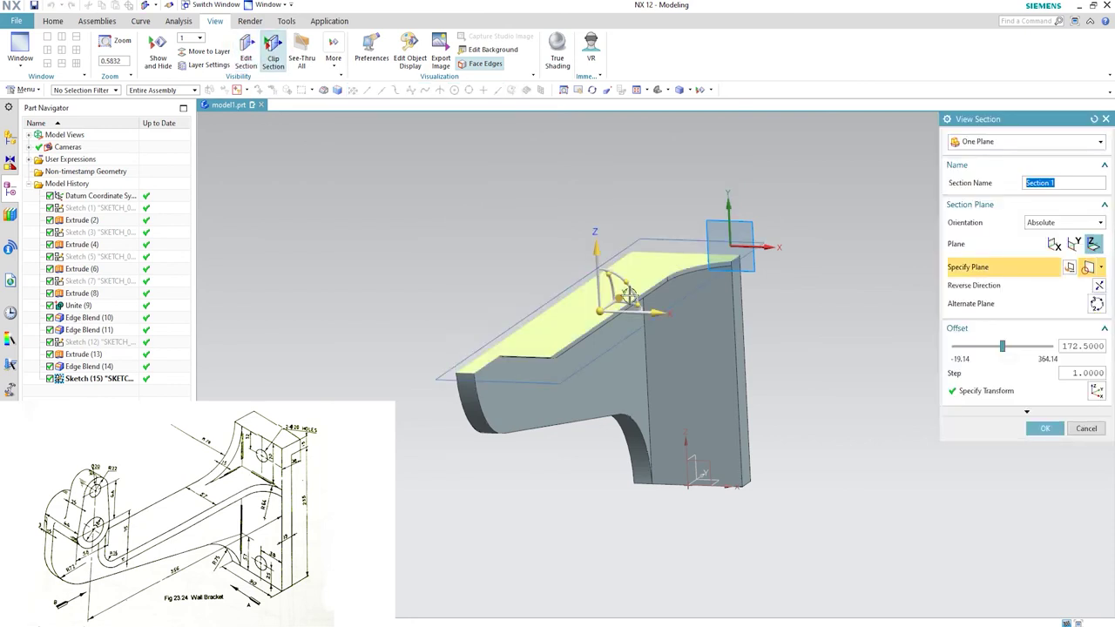
click(1054, 245)
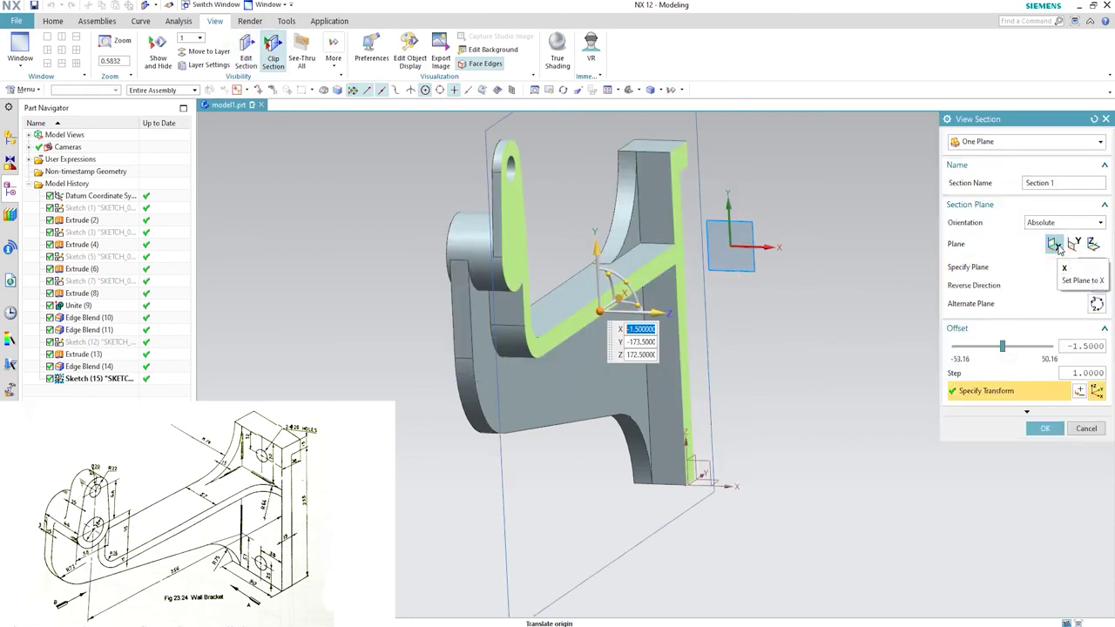
click(1073, 245)
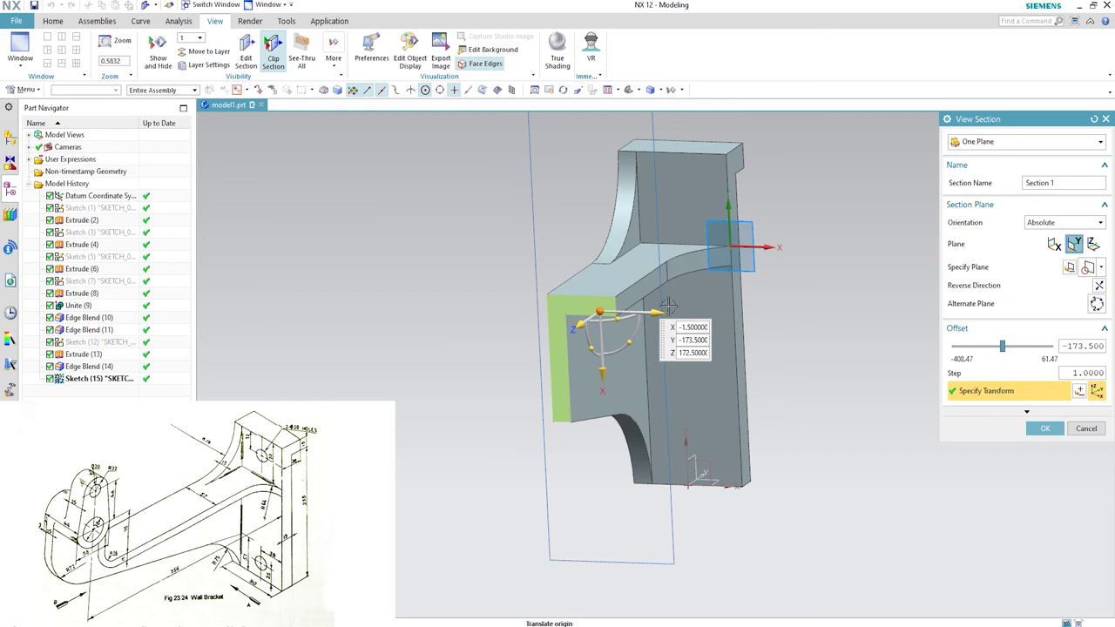
click(1042, 429)
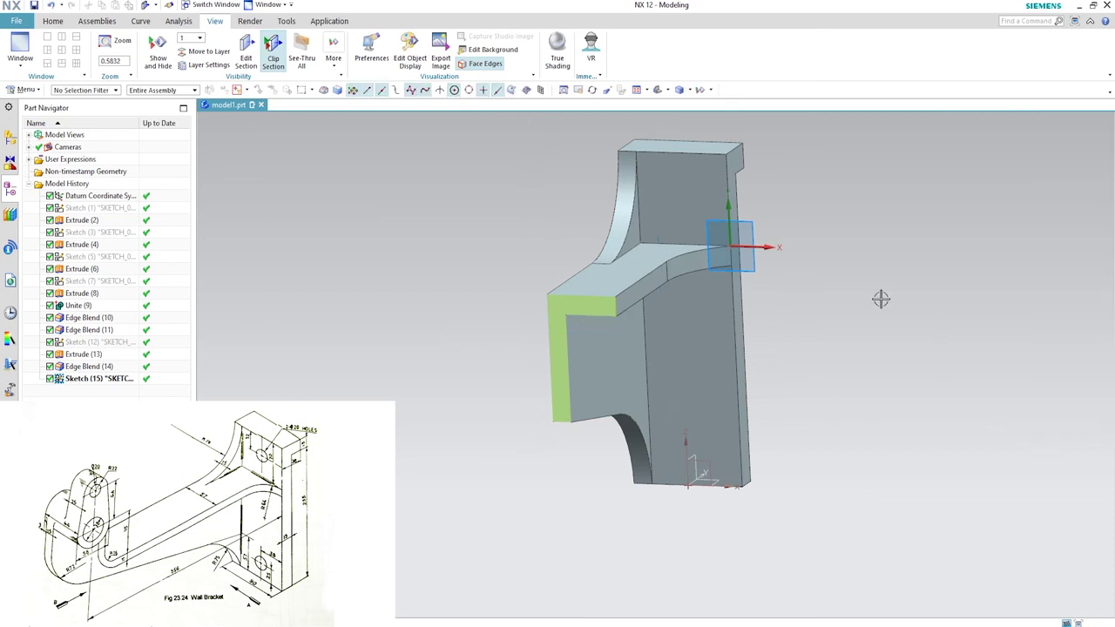
key(ctrl+alt+f)
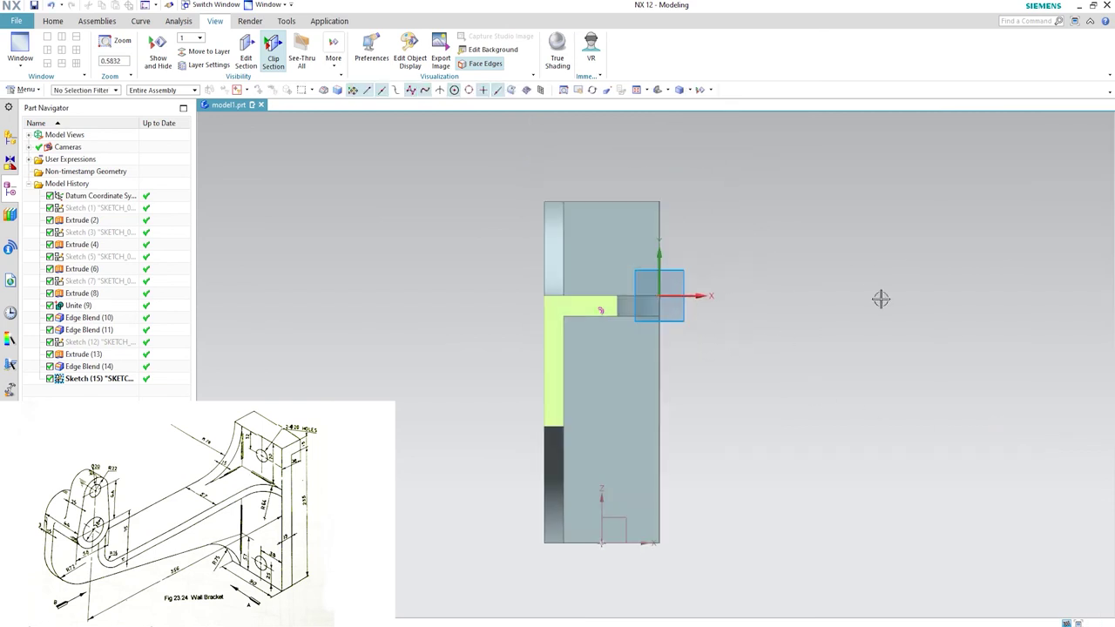
Draw two 20 mm diameter circles on the wall plate, about 35 mm above and 139 mm below the sketch origin.
click(52, 21)
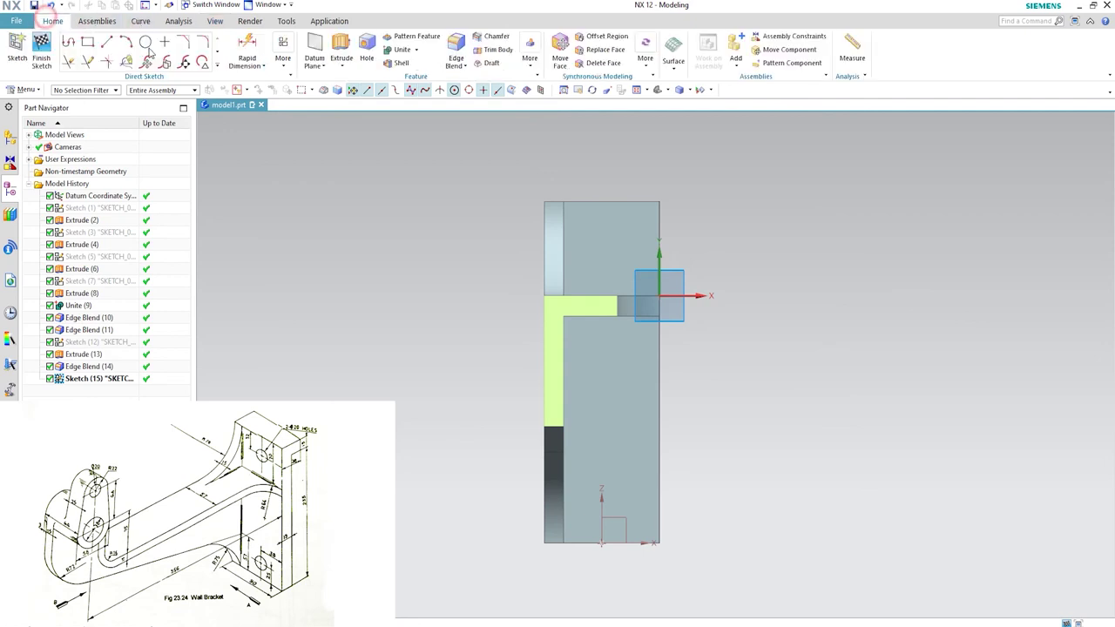
click(146, 43)
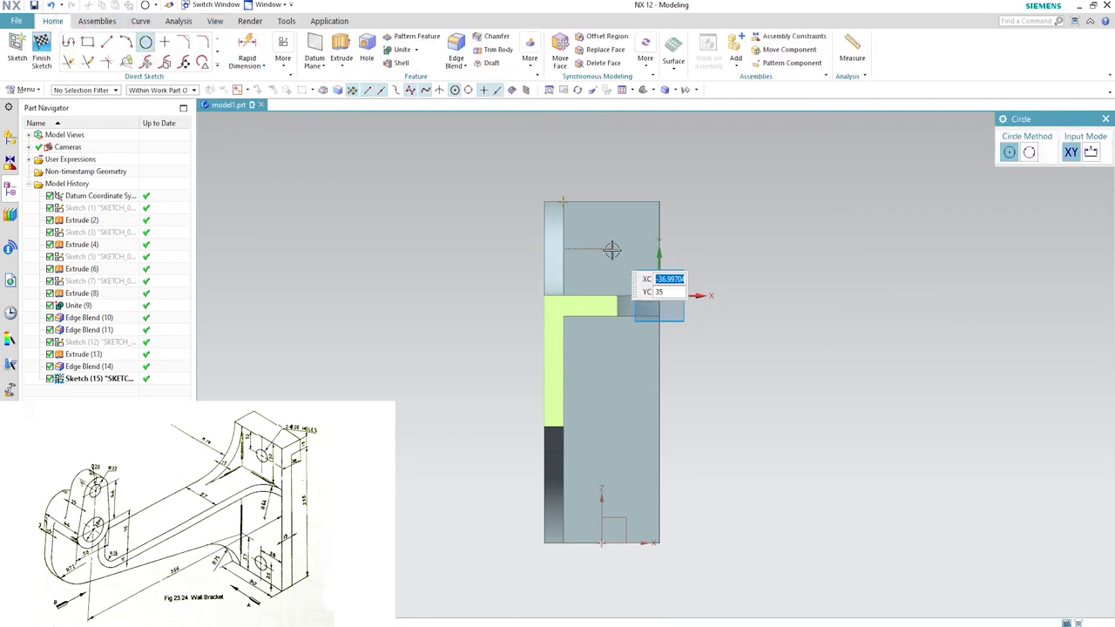
click(620, 248)
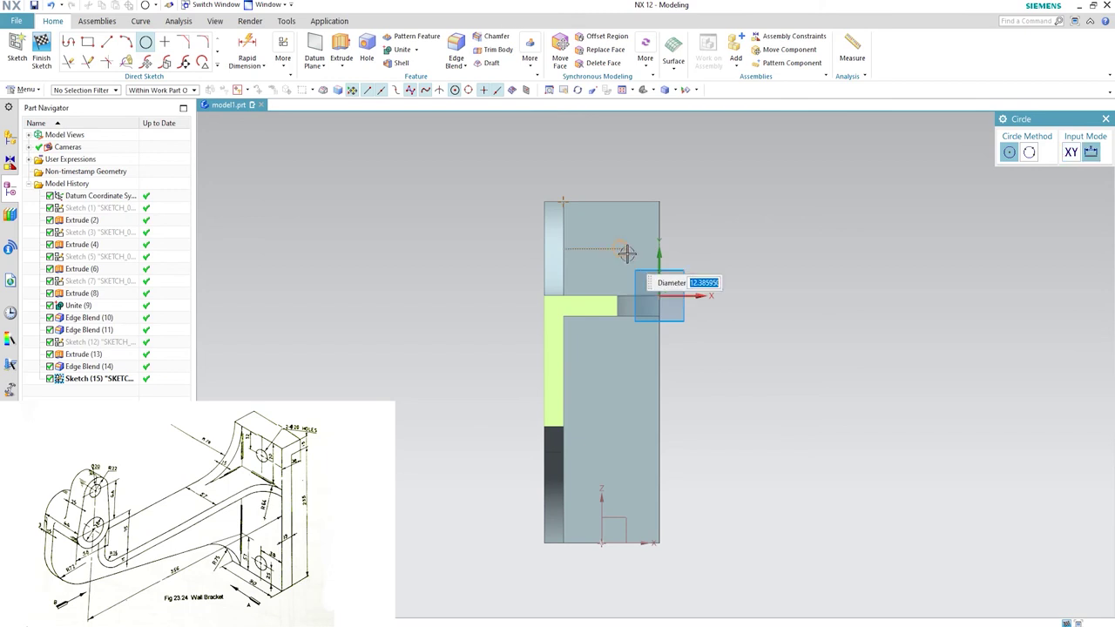
key(Return)
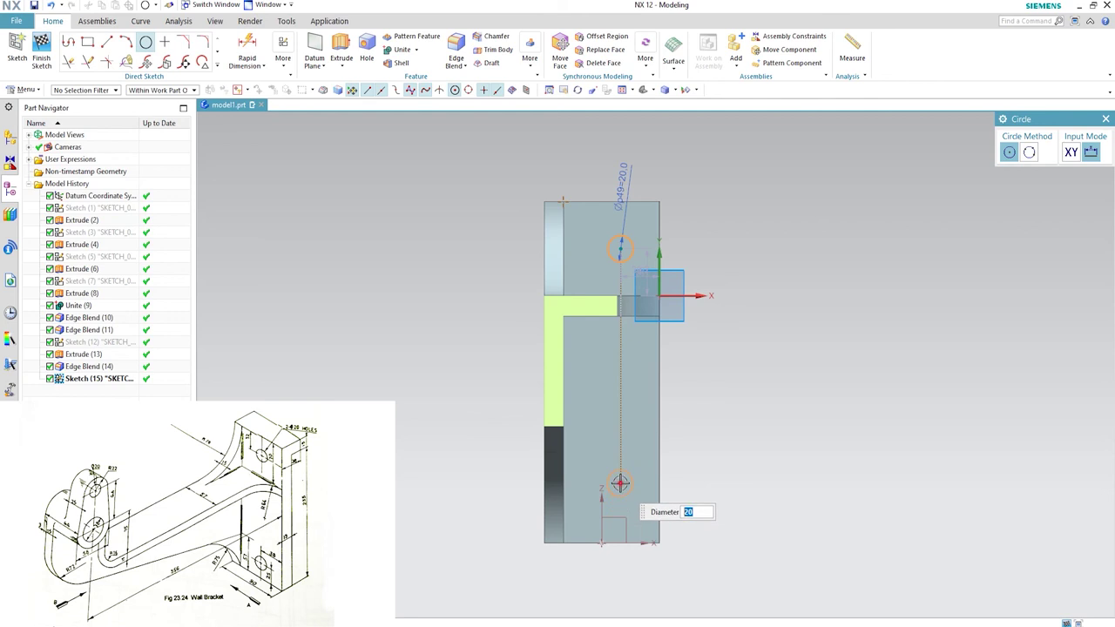
click(619, 484)
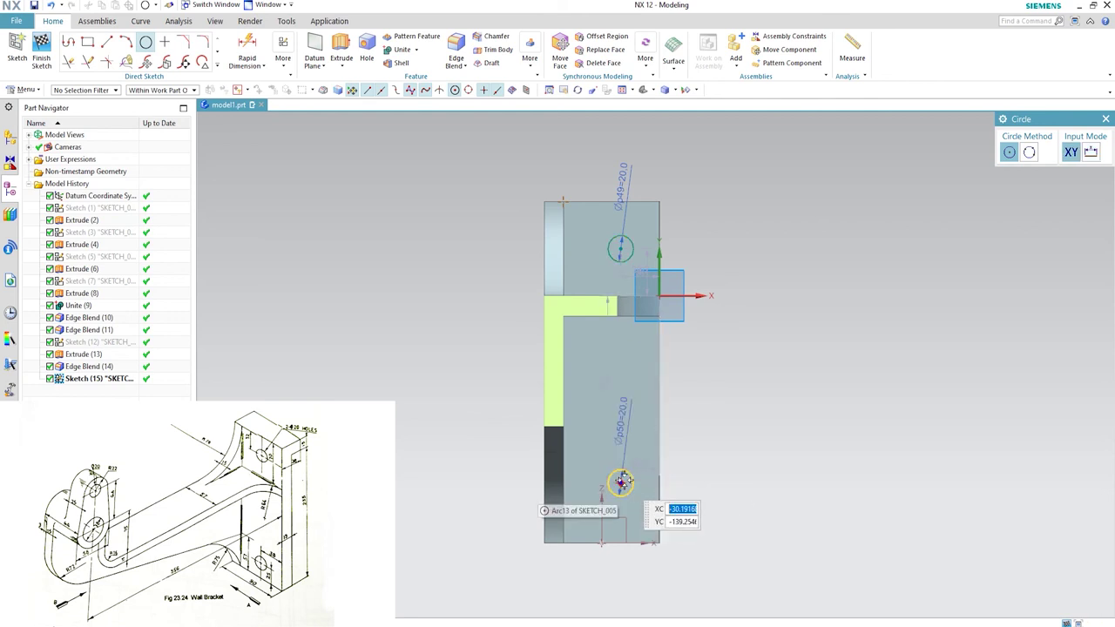
Constrain the centers of the two circles to align vertically.
click(620, 481)
key(Escape)
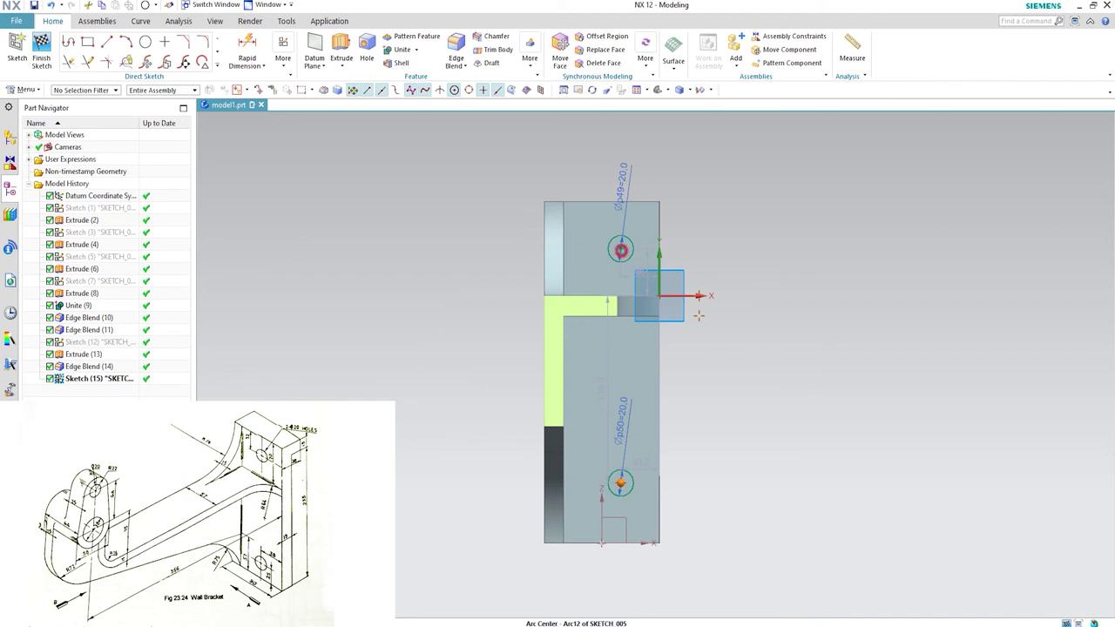
click(620, 250)
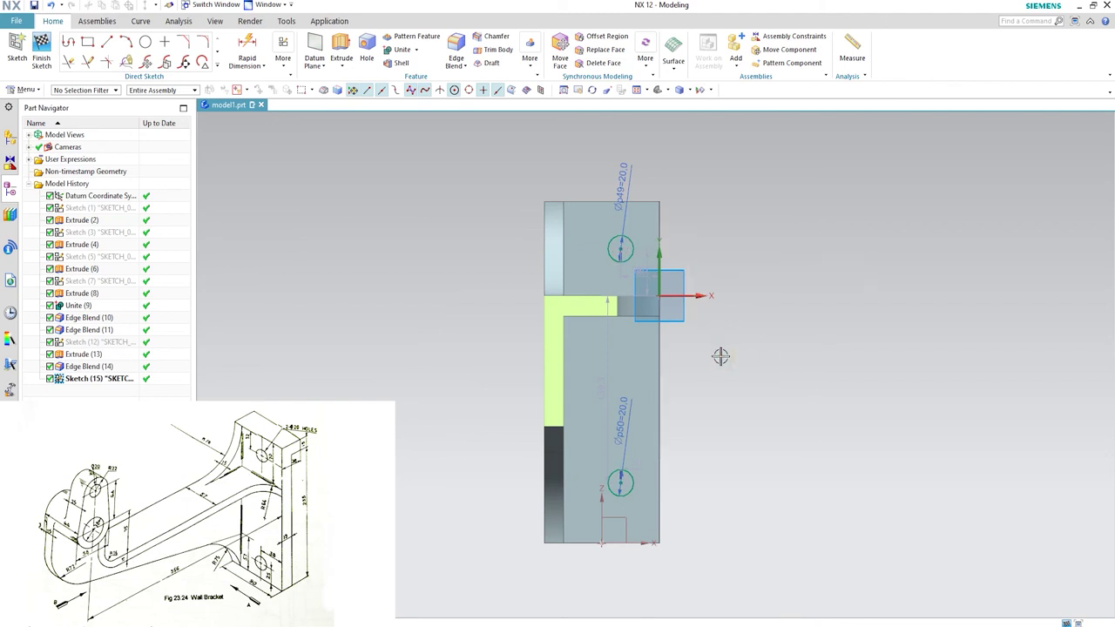
key(d)
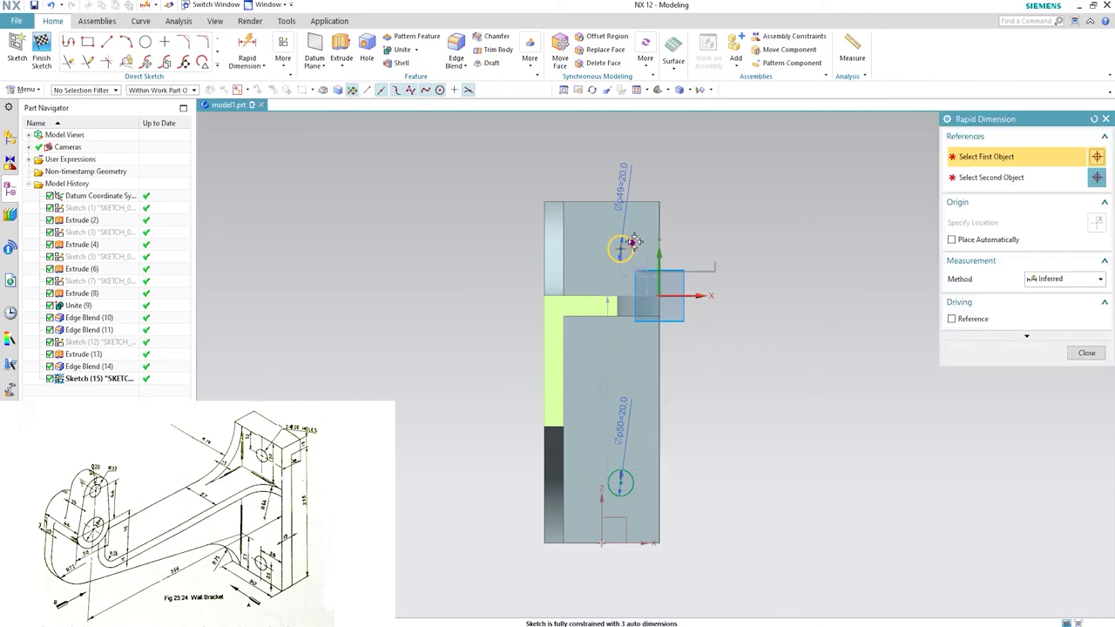
click(622, 248)
key(Escape)
Dimension the upper circle's center 38 mm horizontally from the wall plate's vertical edge nearest the sketch origin.
scroll(638, 242, up, 2)
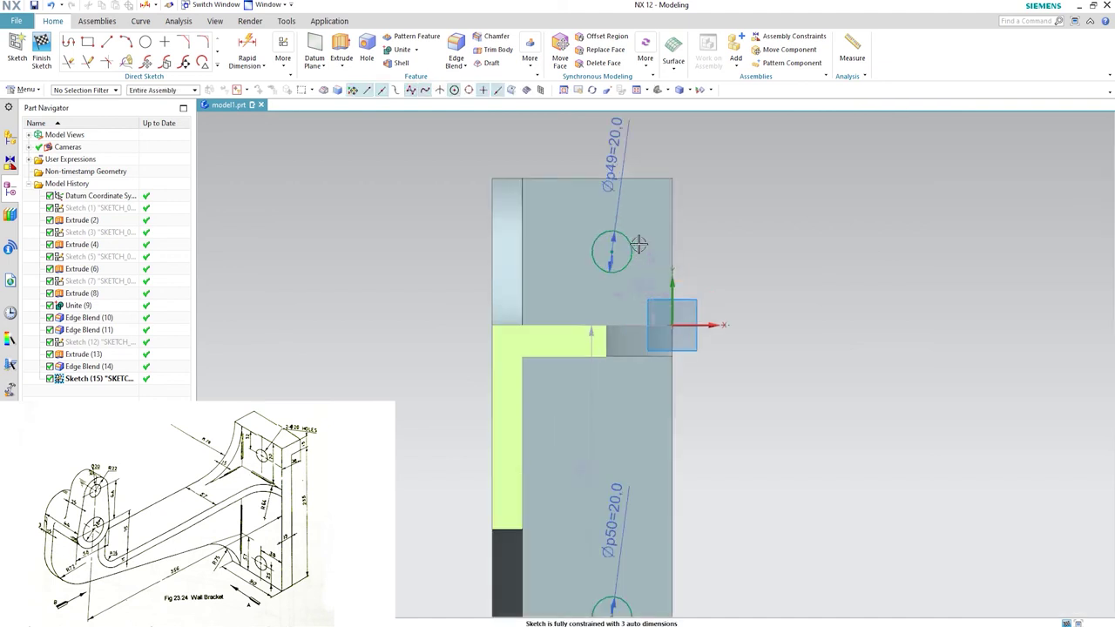
scroll(638, 244, up, 2)
key(d)
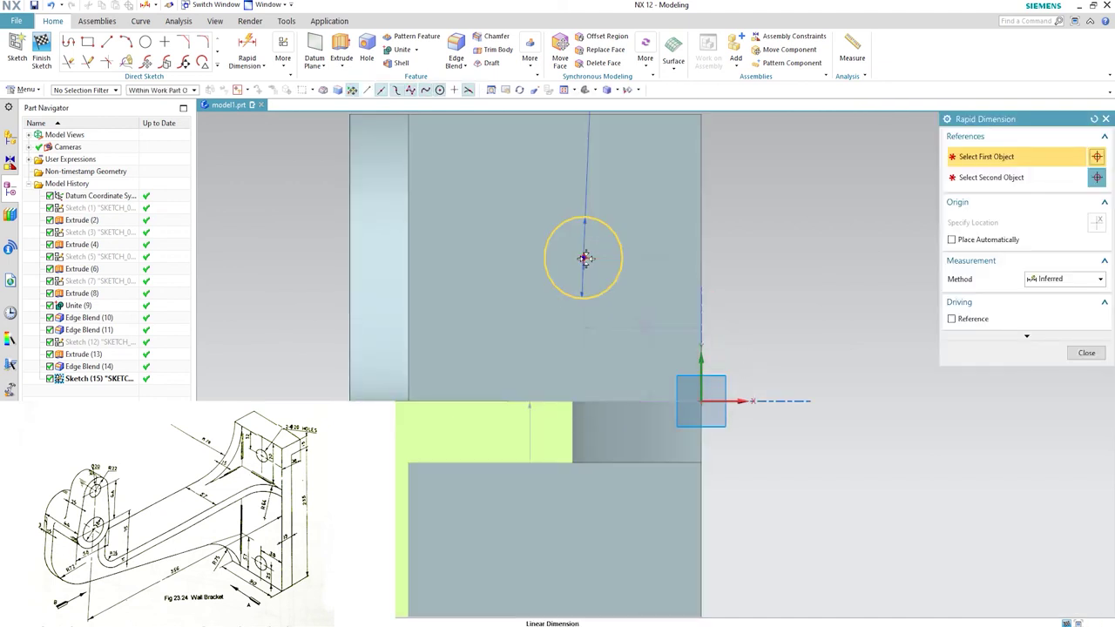
click(584, 258)
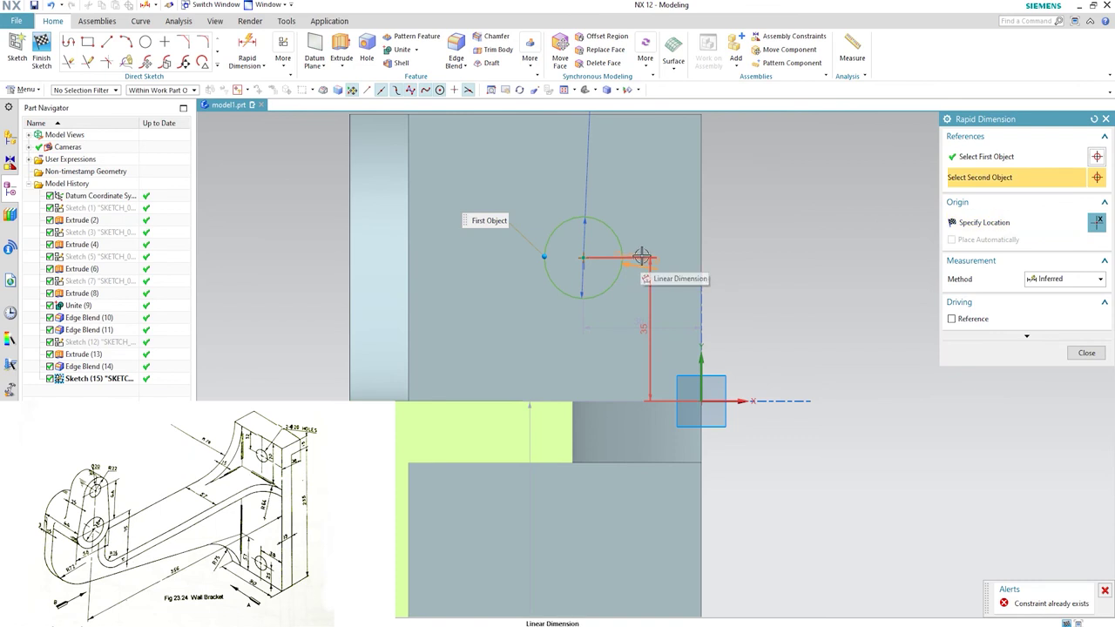
click(698, 240)
click(793, 242)
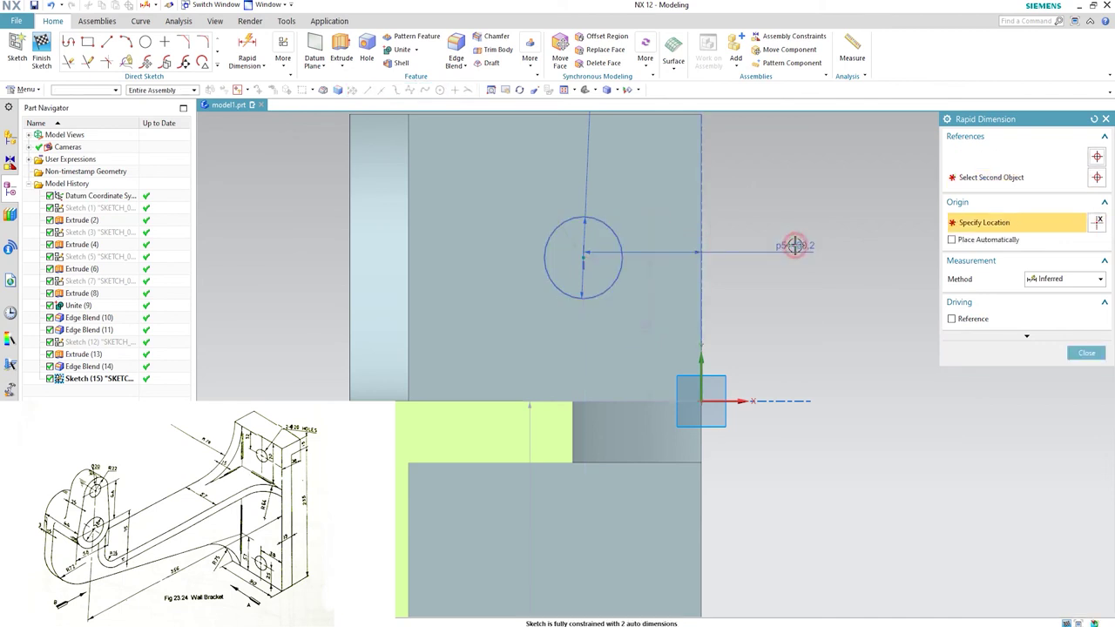
text(38)
key(Return)
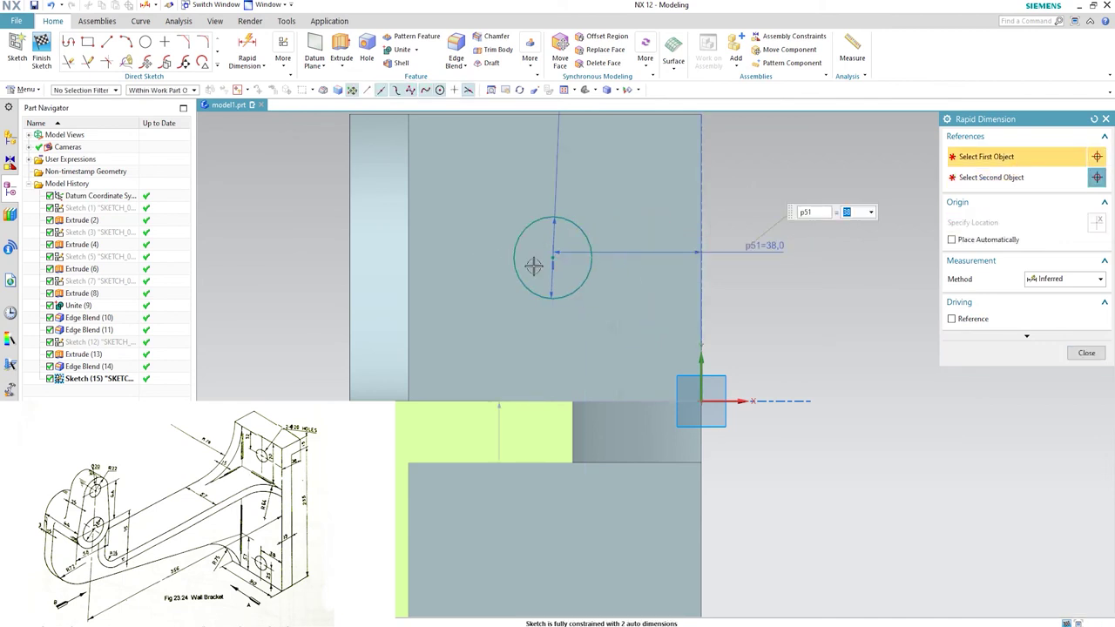
Dimension the upper circle's center 32 mm below the wall plate's top edge.
scroll(533, 266, down, 3)
click(567, 265)
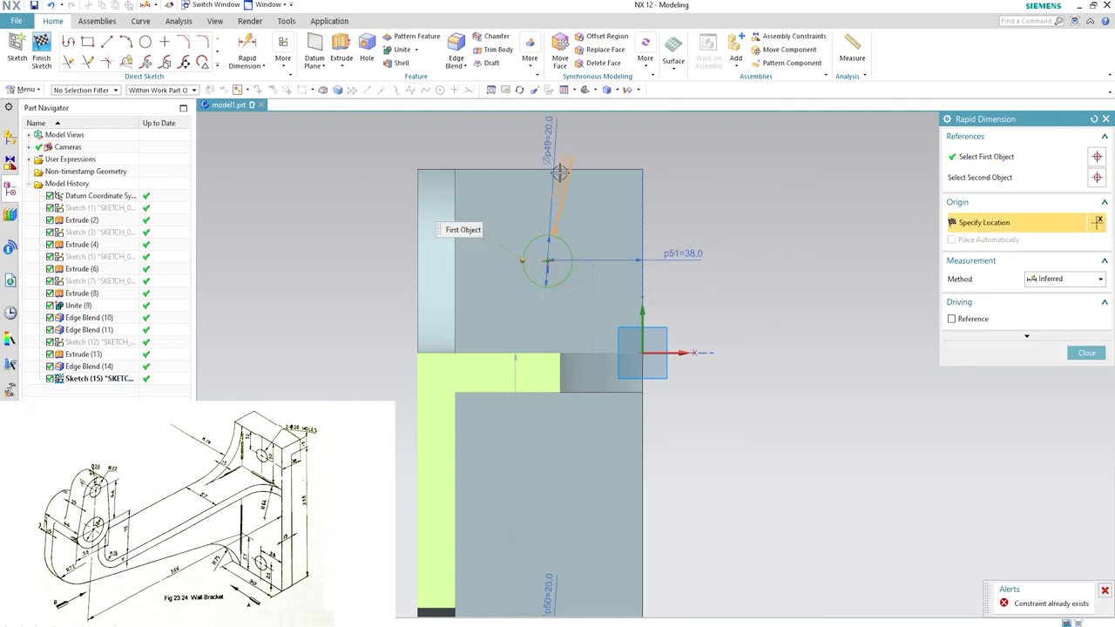
click(560, 174)
click(725, 198)
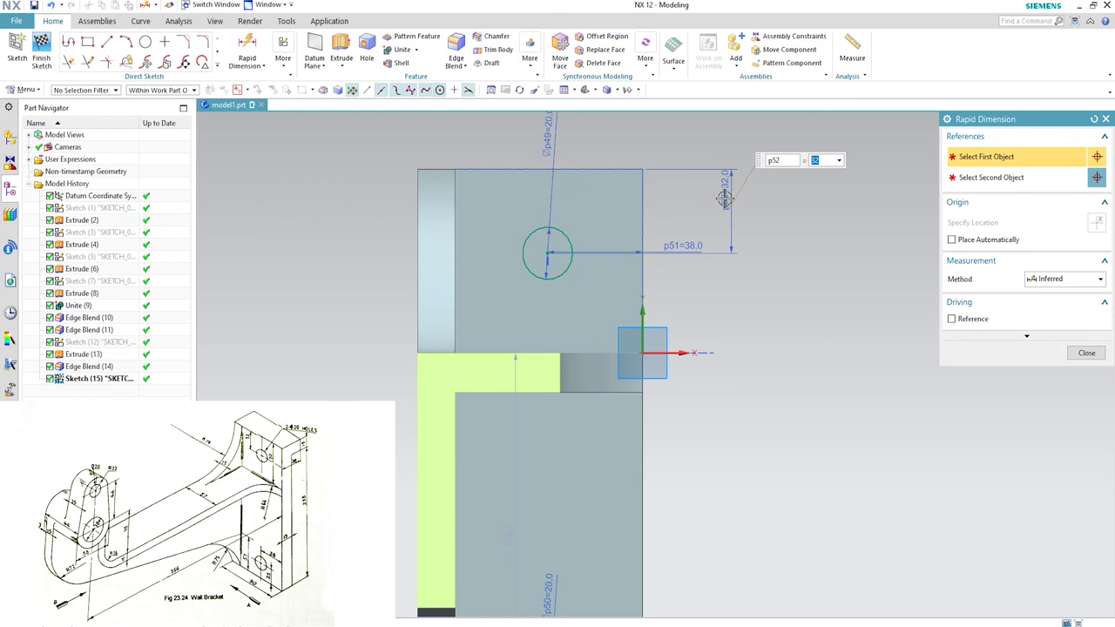
scroll(725, 199, down, 3)
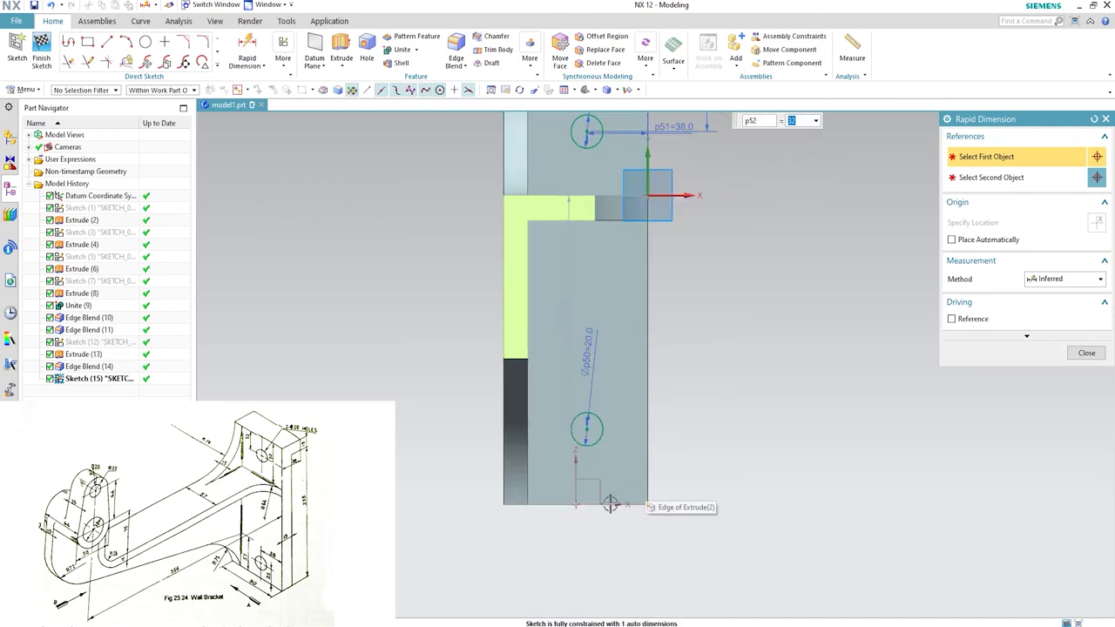
click(609, 506)
click(596, 444)
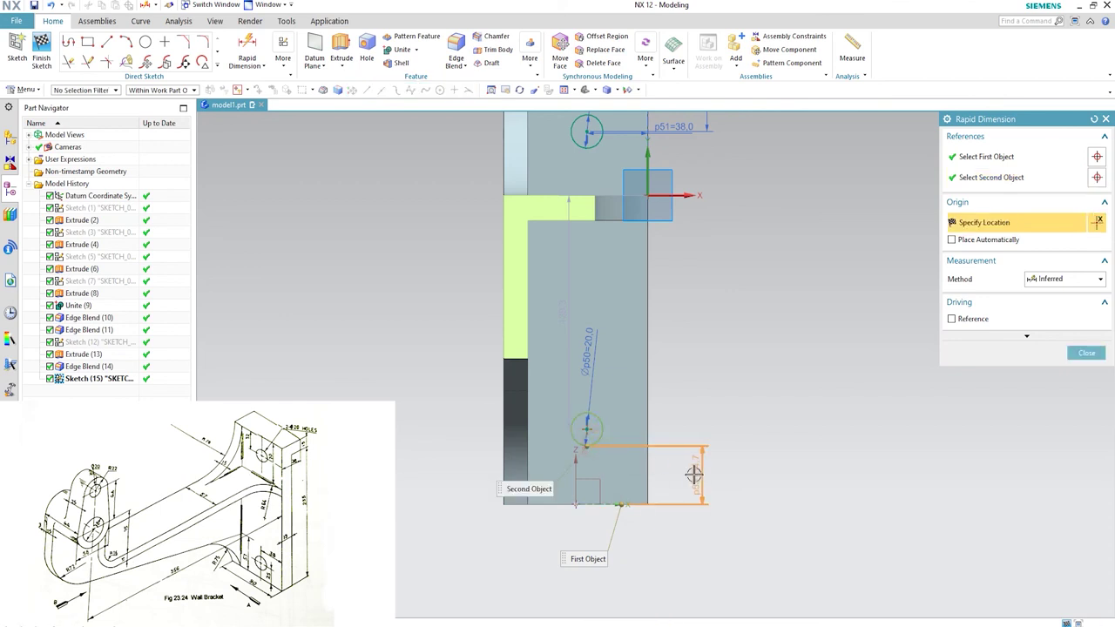
click(619, 457)
click(592, 432)
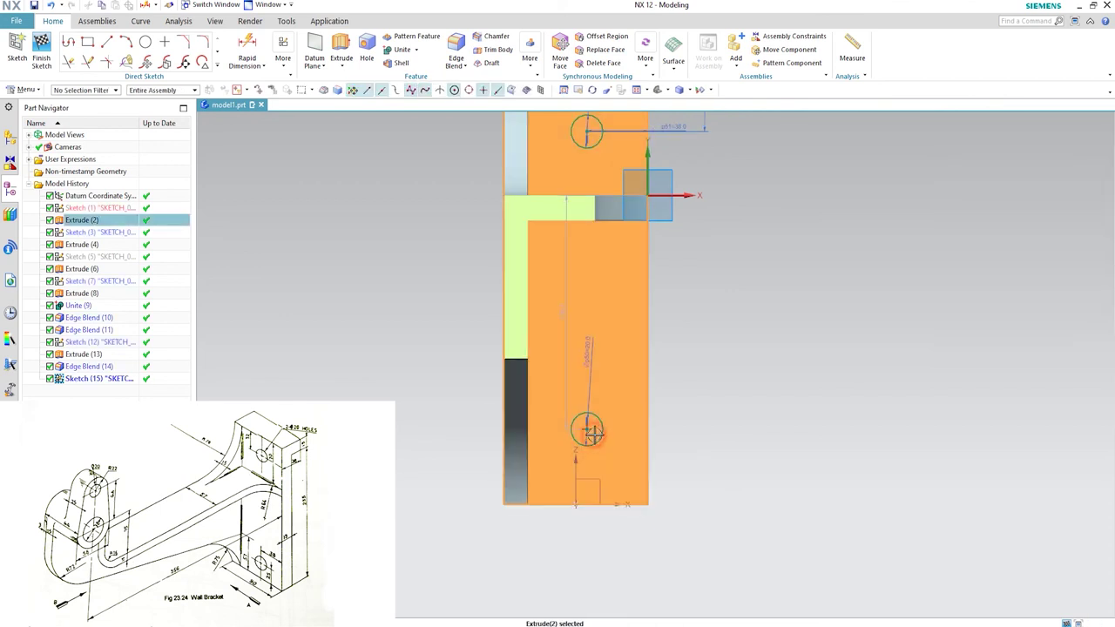
click(615, 504)
middle_click(697, 478)
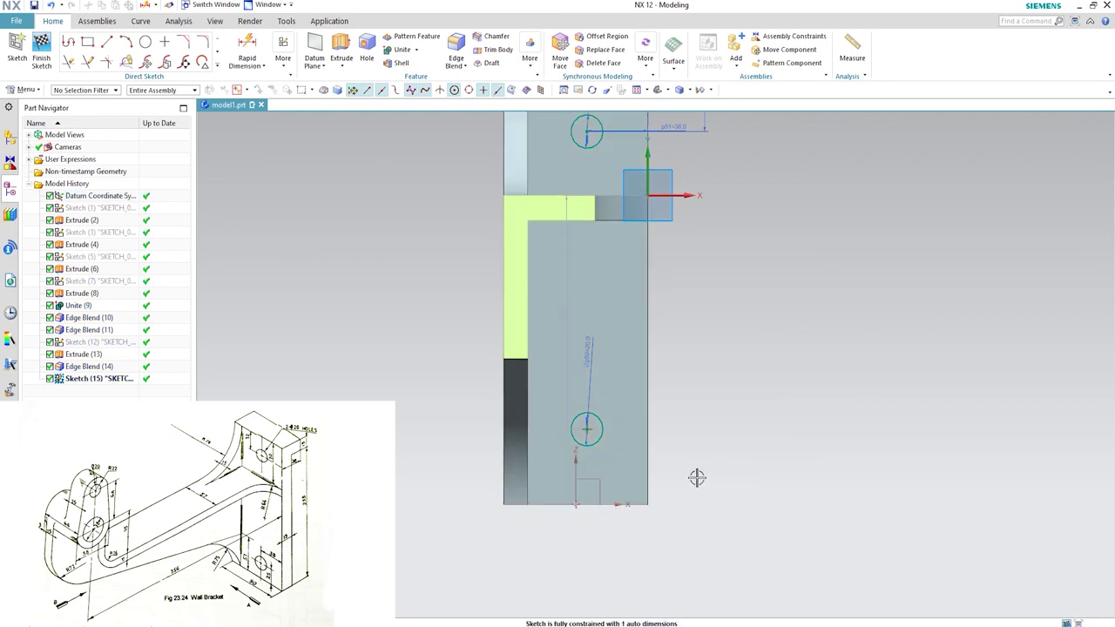
Dimension the lower circle's center 25 mm above the wall plate's bottom edge.
click(587, 430)
click(612, 505)
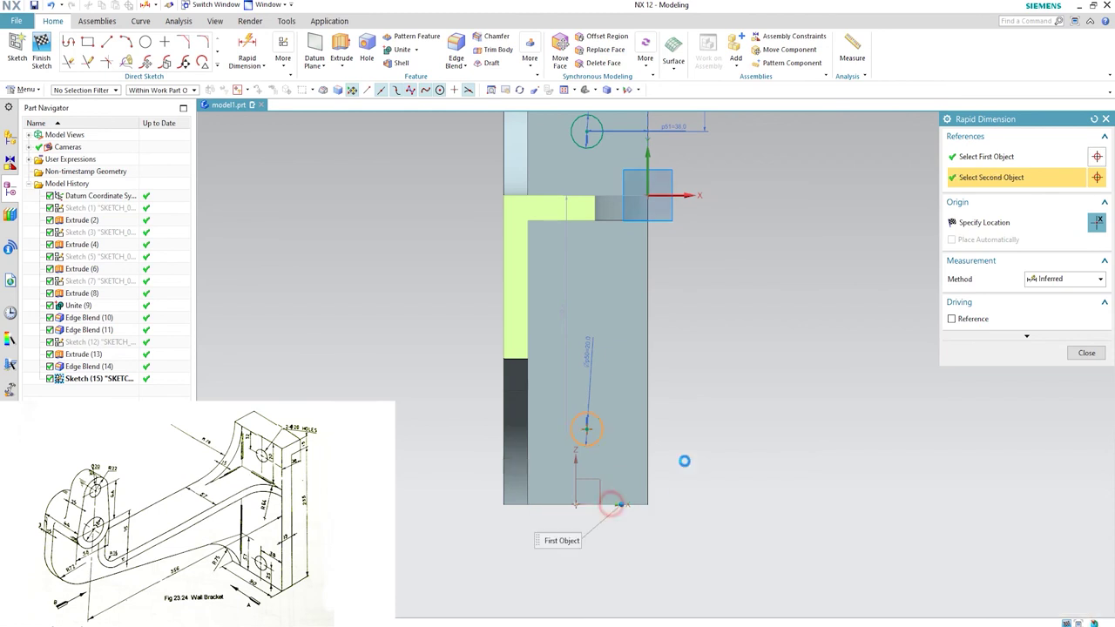
click(689, 461)
text(2)
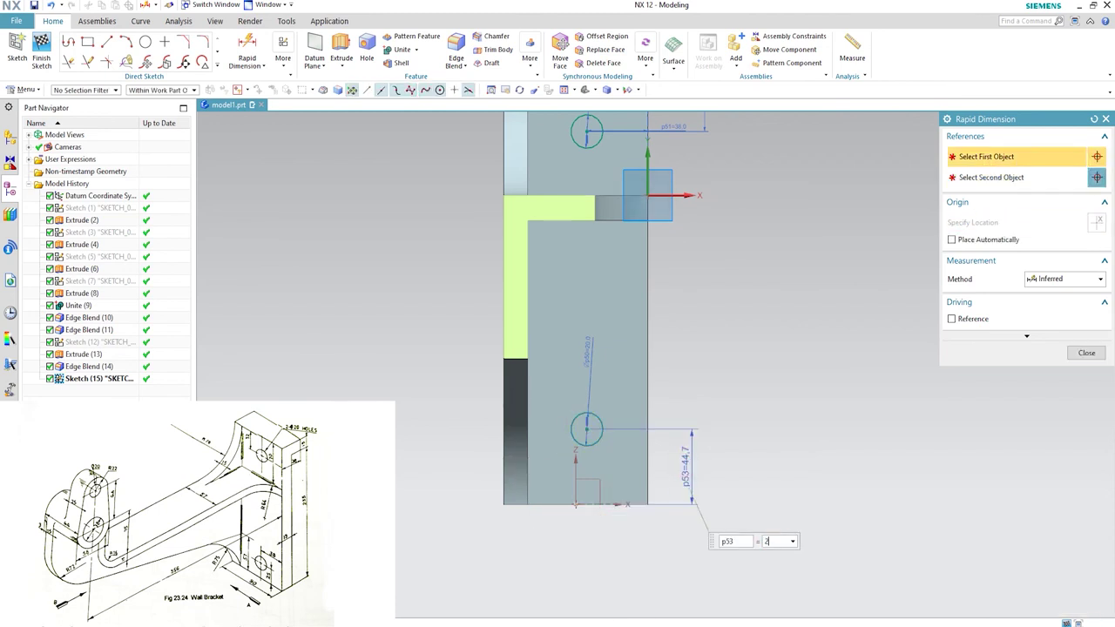
text(5)
key(Return)
key(Escape)
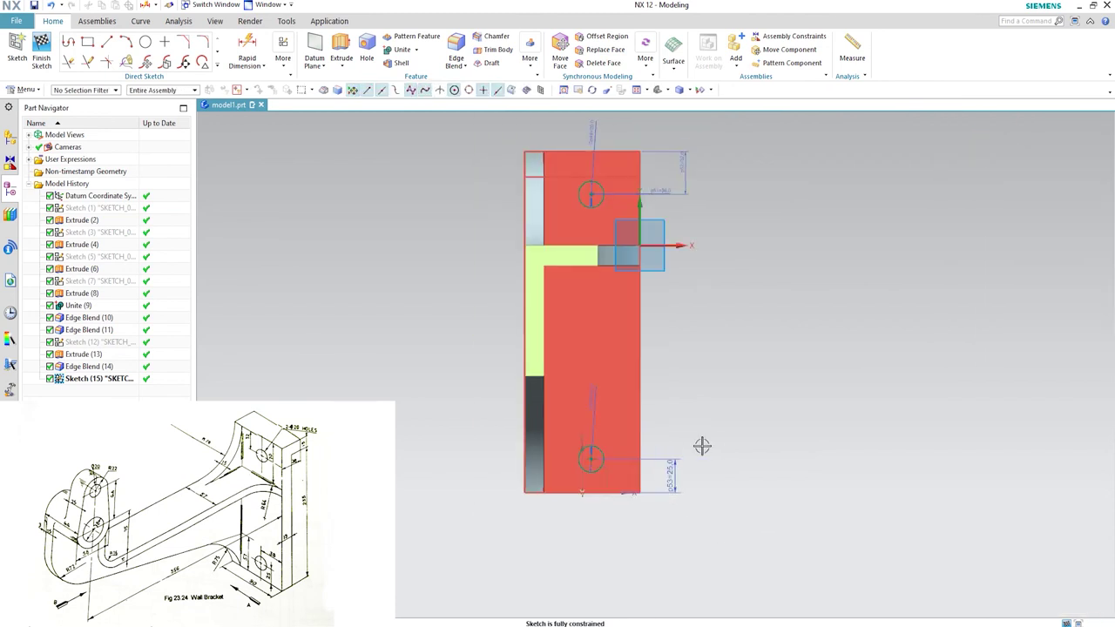
Extrude the two circles 42 mm in the reversed direction with inferred Boolean, cutting both mounting holes through the wall plate.
middle_drag(714, 435, 587, 331)
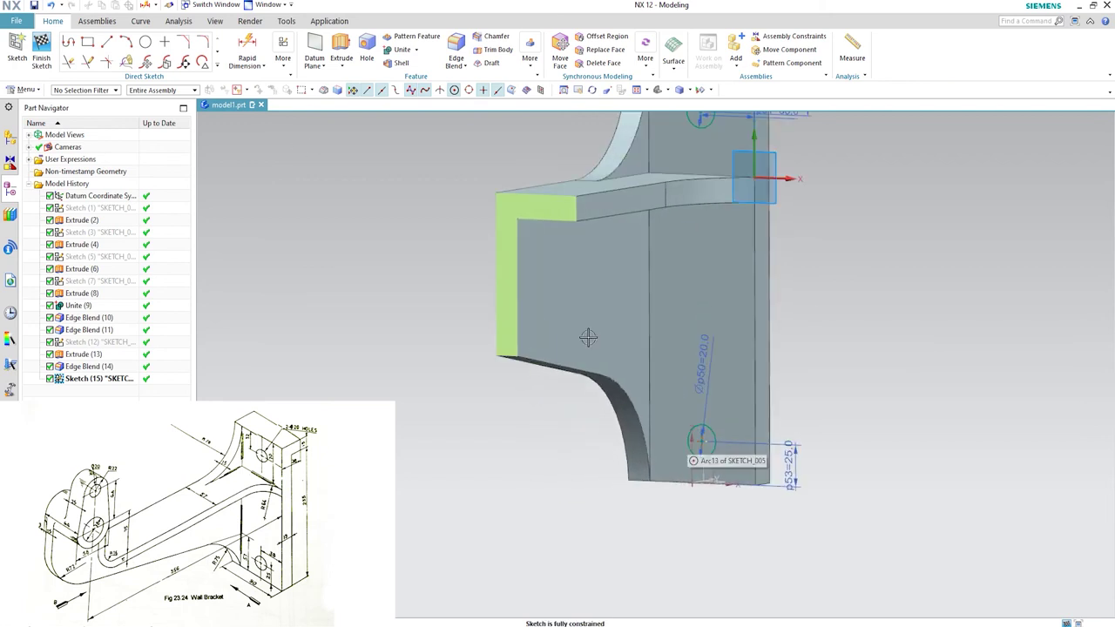
click(340, 48)
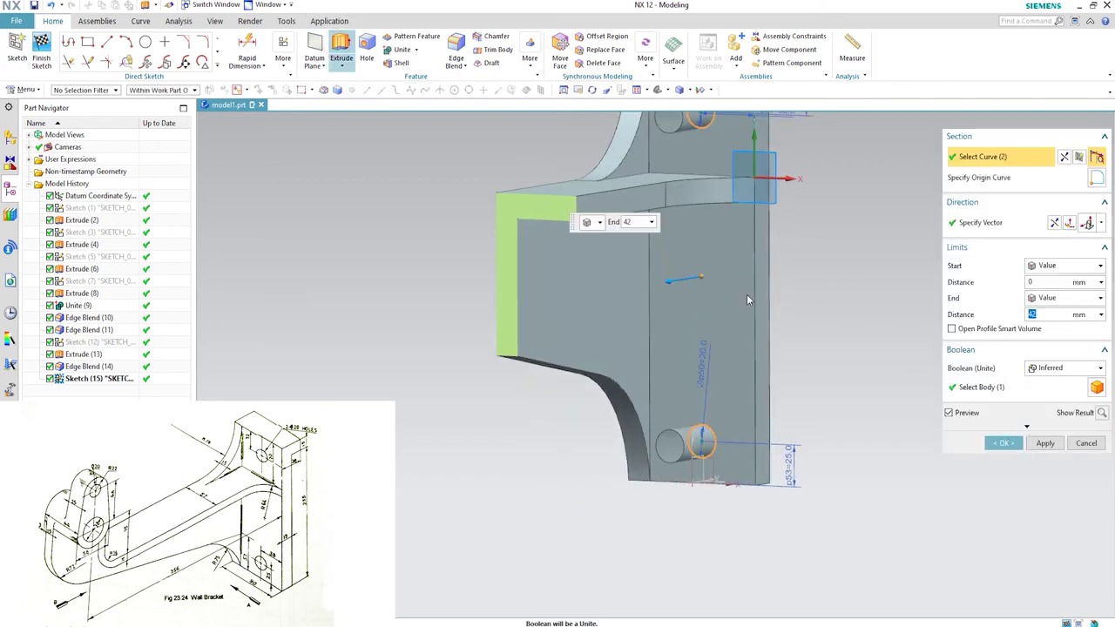
scroll(726, 346, down, 3)
middle_drag(726, 346, 721, 311)
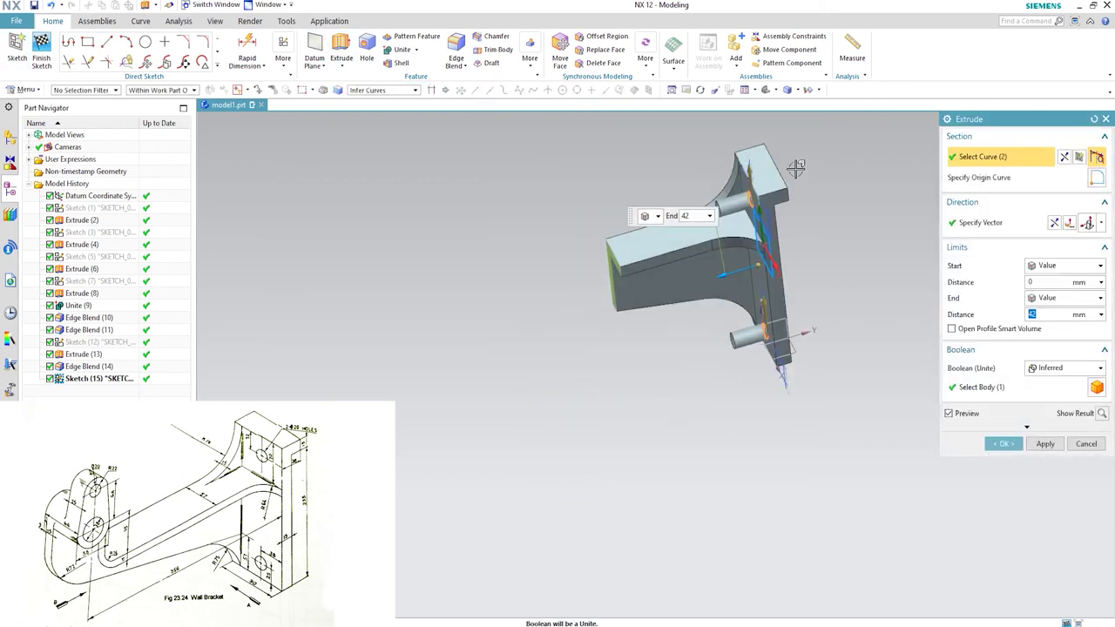
scroll(692, 222, up, 3)
middle_drag(692, 222, 784, 261)
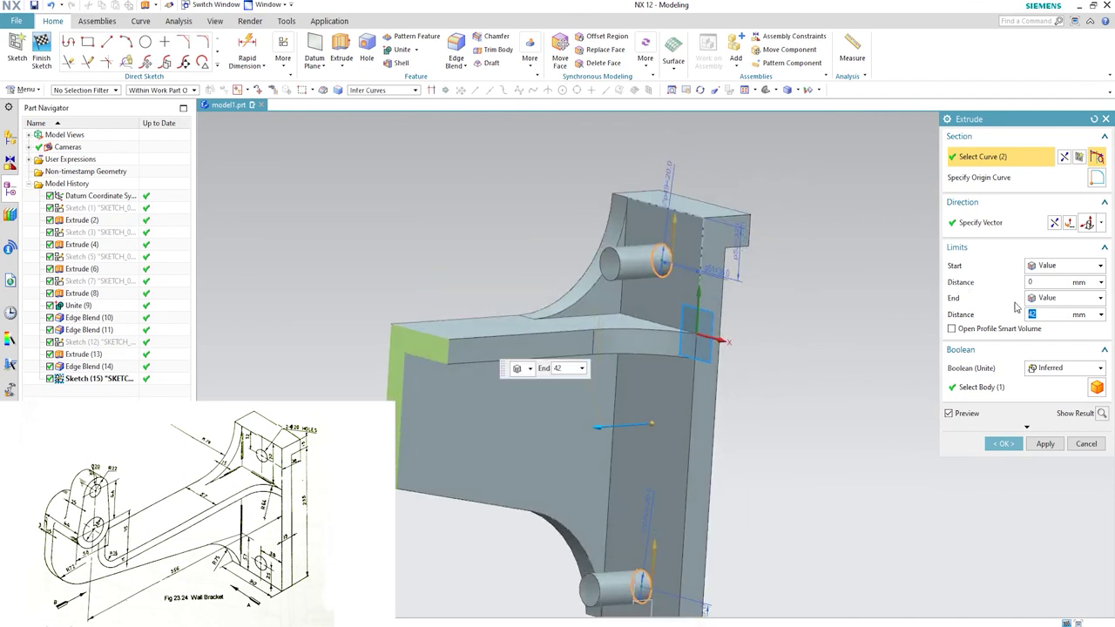
click(1054, 224)
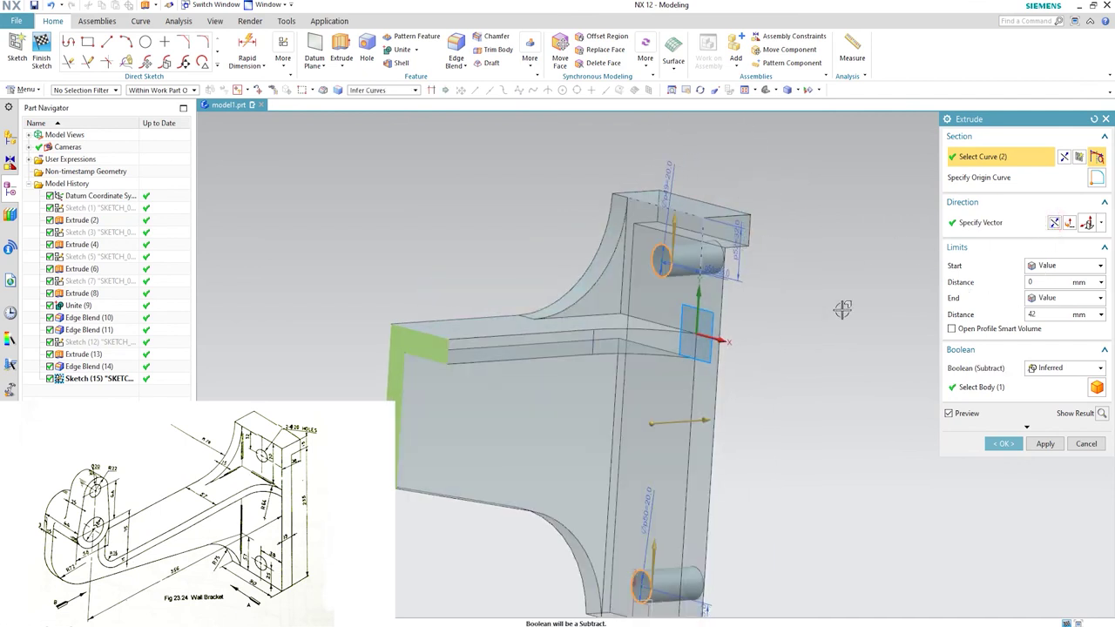
middle_drag(856, 339, 876, 349)
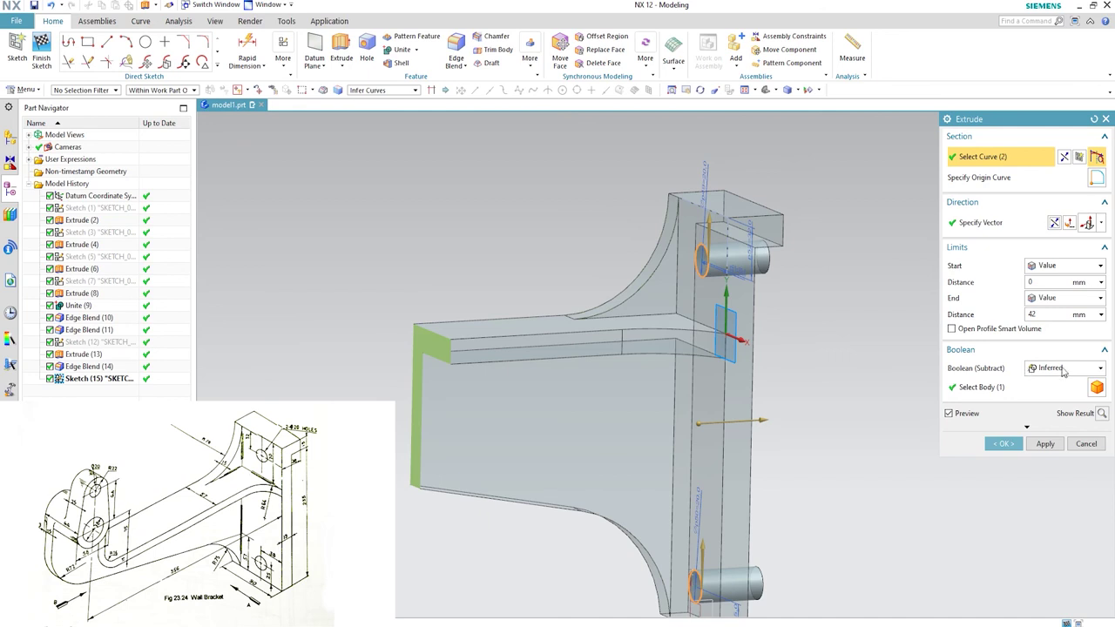
click(1002, 444)
middle_drag(841, 409, 697, 277)
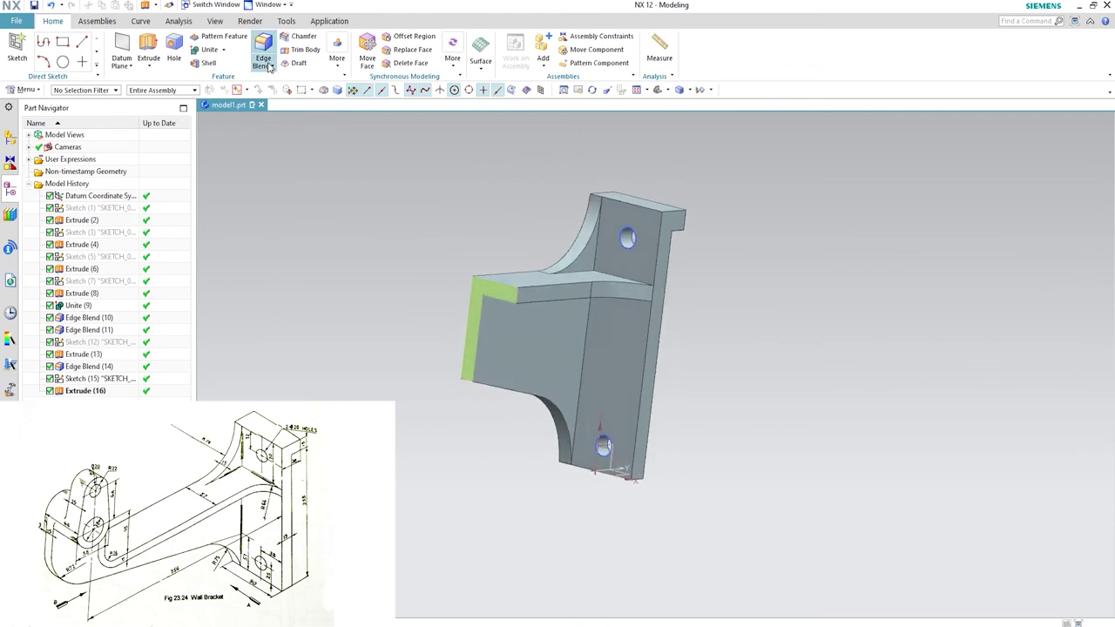
Turn off the section clipping to show the whole bracket.
click(214, 21)
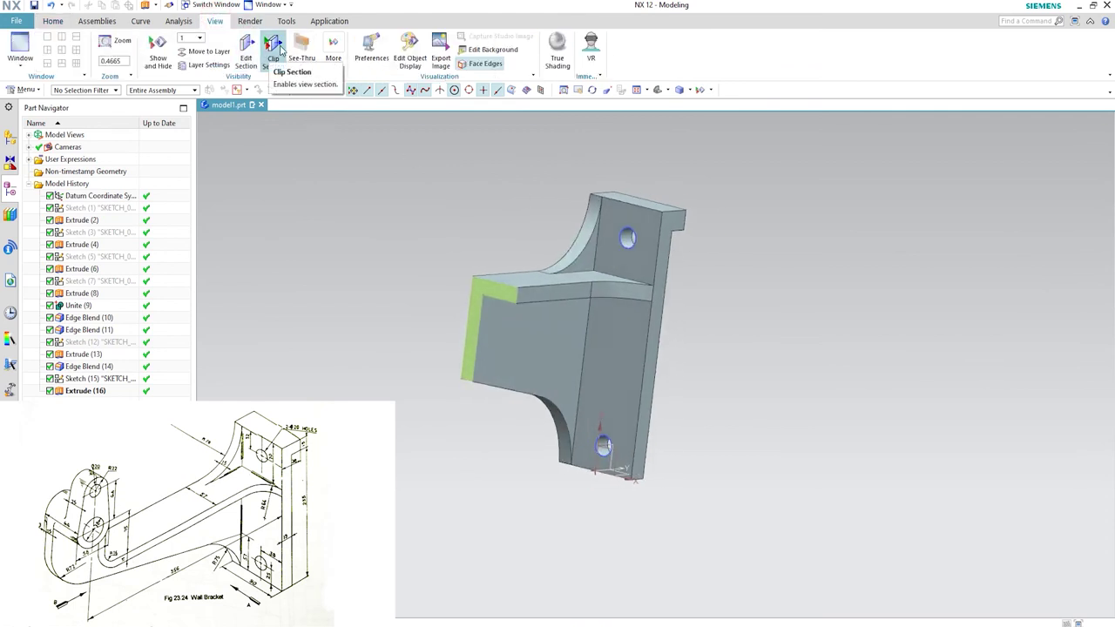
click(269, 57)
scroll(503, 318, up, 1)
middle_drag(503, 318, 664, 224)
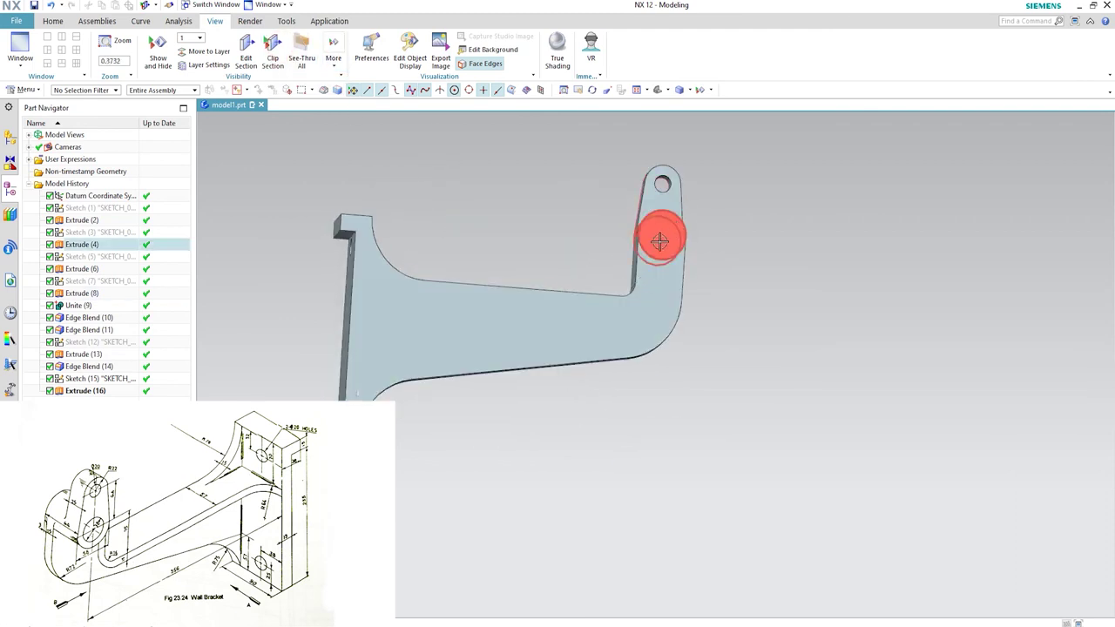
Start a sketch on the boss's round end face and draw a 38 mm diameter circle centered on the sketch origin.
click(53, 20)
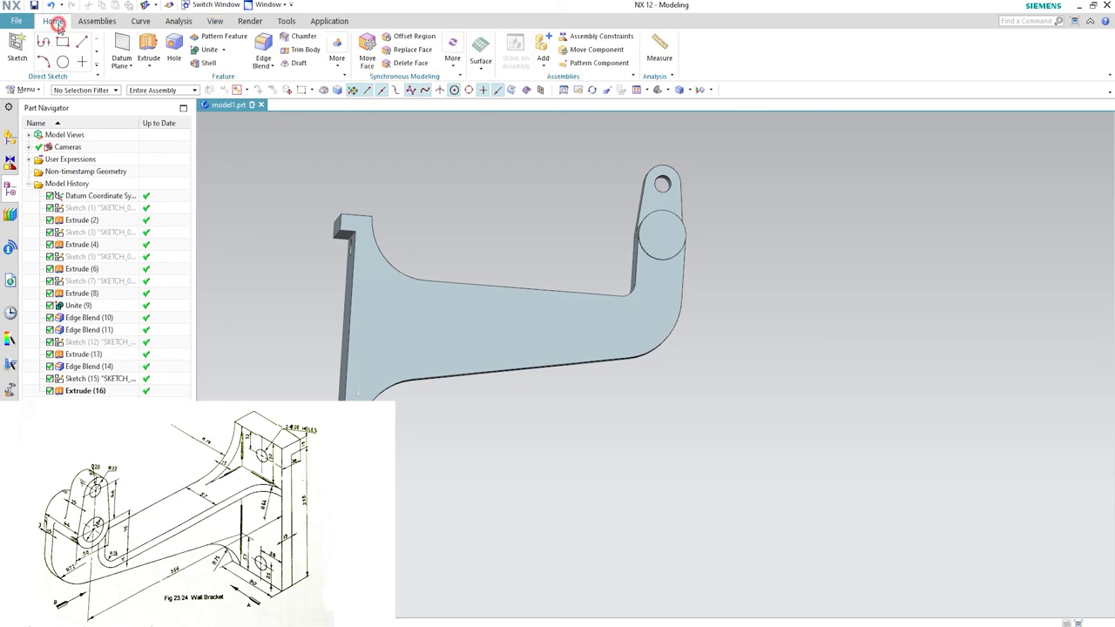
click(16, 48)
click(673, 237)
click(1044, 261)
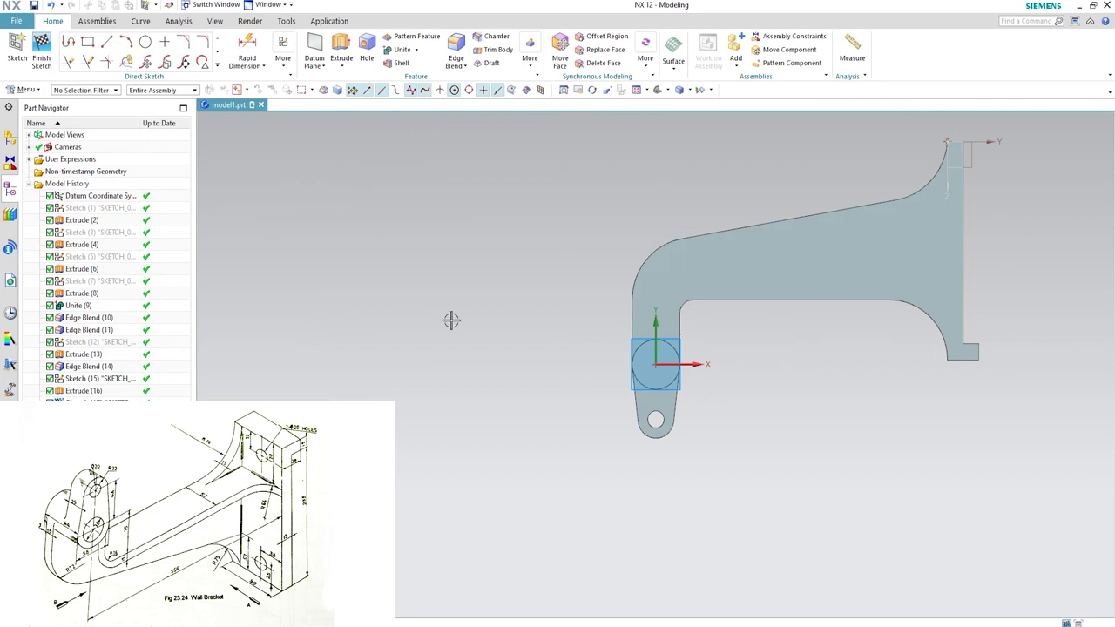
key(o)
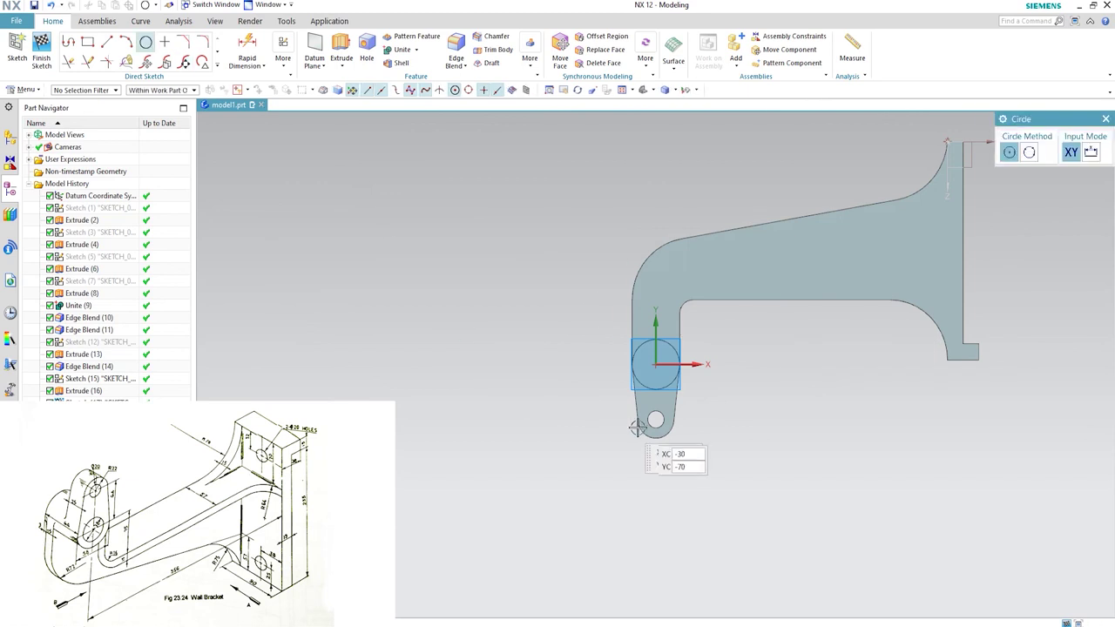
click(654, 364)
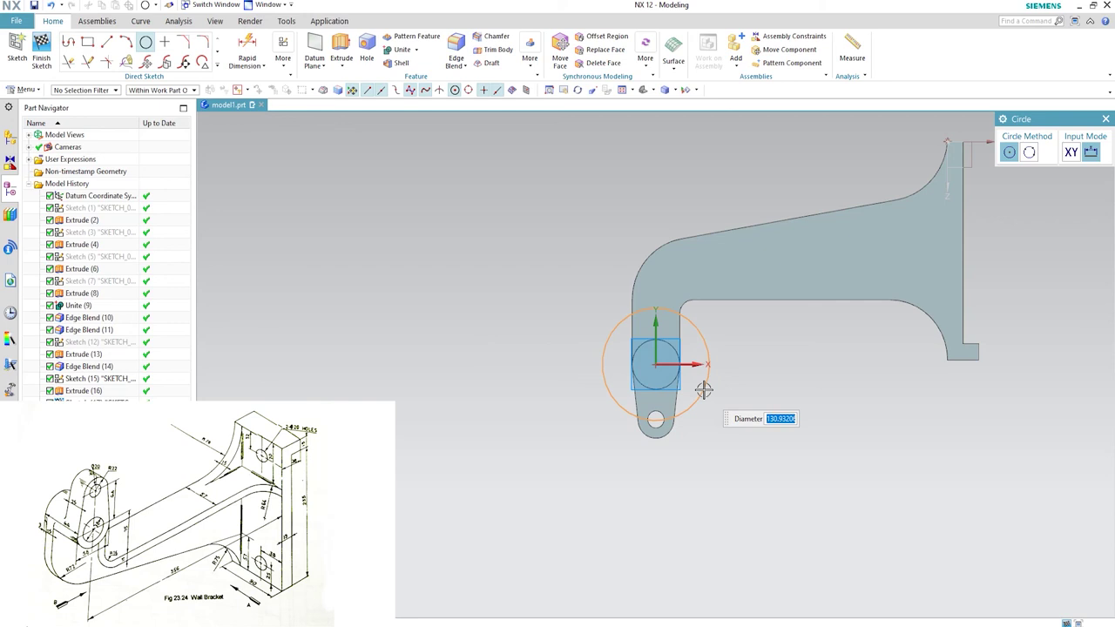
text(38)
key(Return)
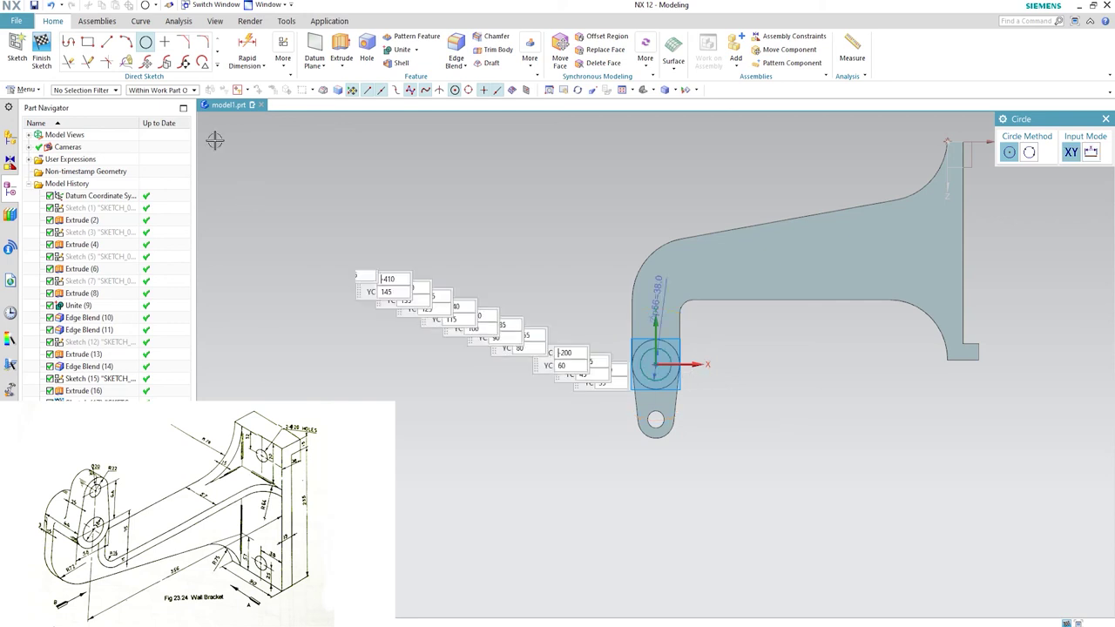
Extrude the 38 mm circle in the reversed direction Until Next as a Subtract, boring through the boss.
click(341, 44)
middle_drag(786, 418, 857, 265)
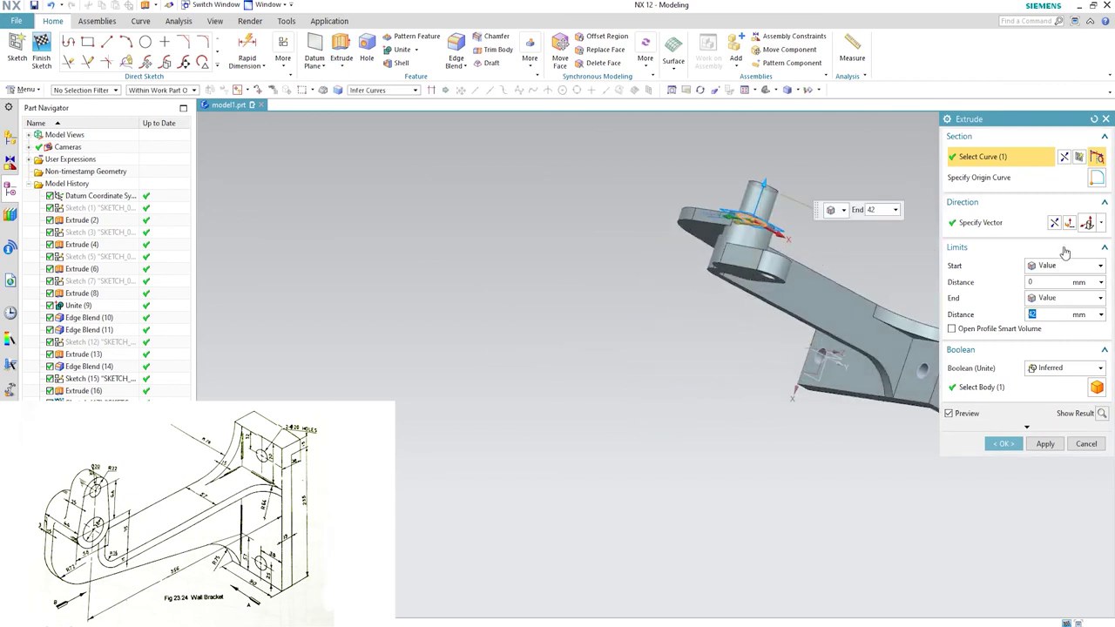
click(1052, 224)
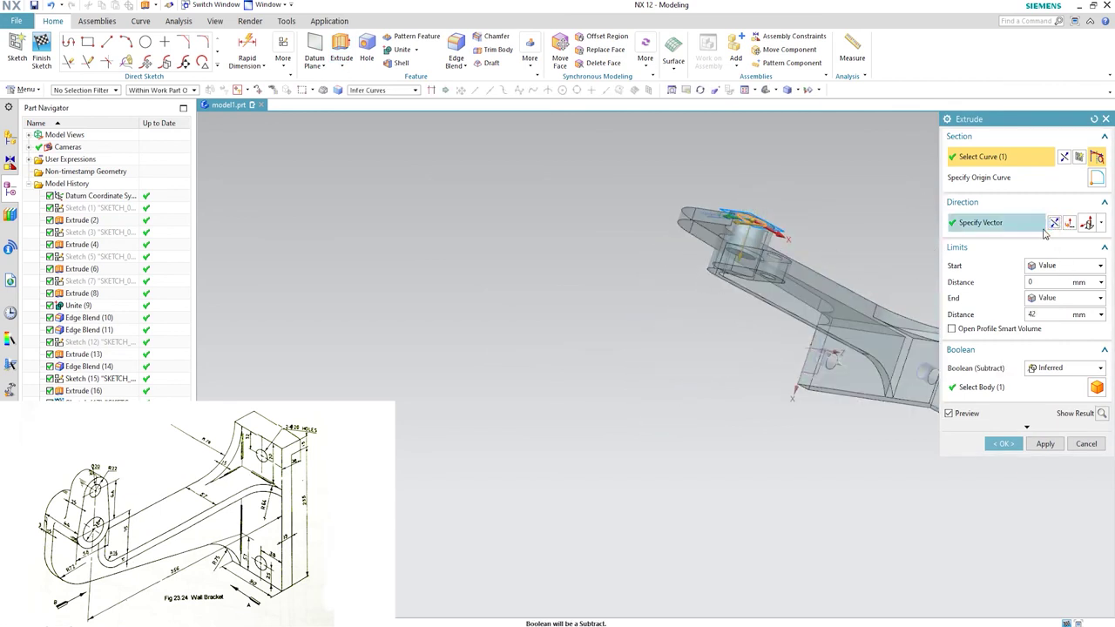
click(1066, 298)
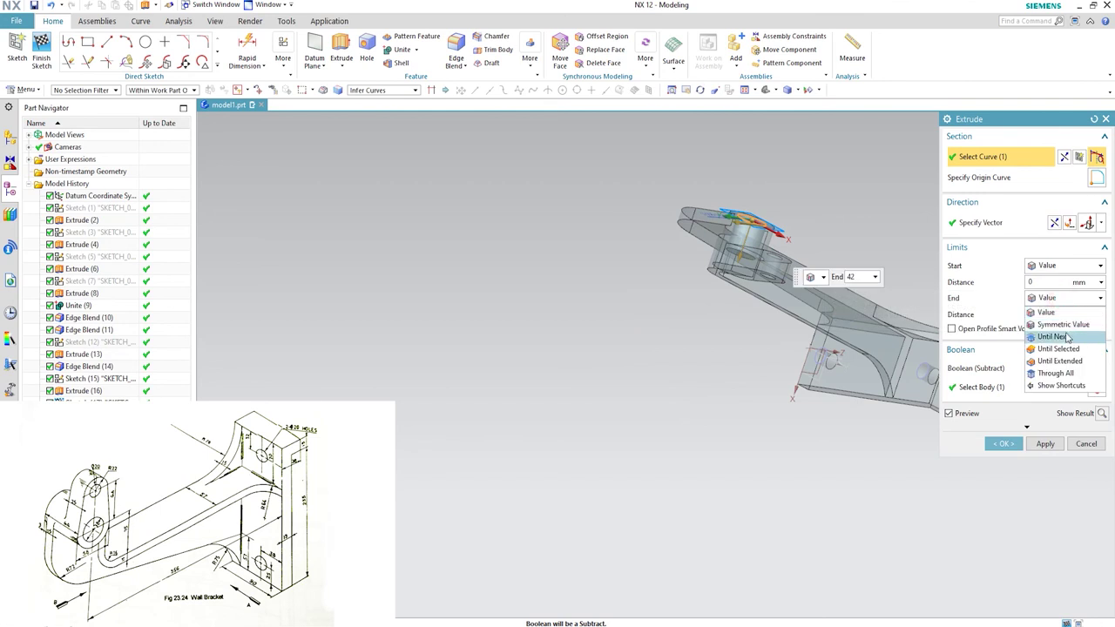
click(1064, 336)
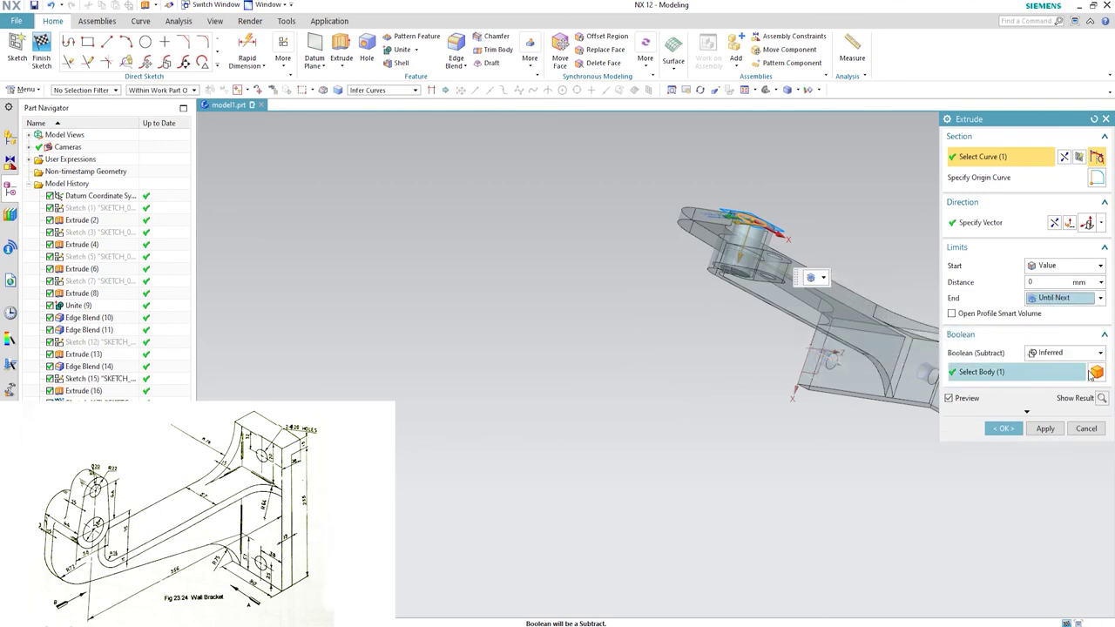
click(1053, 357)
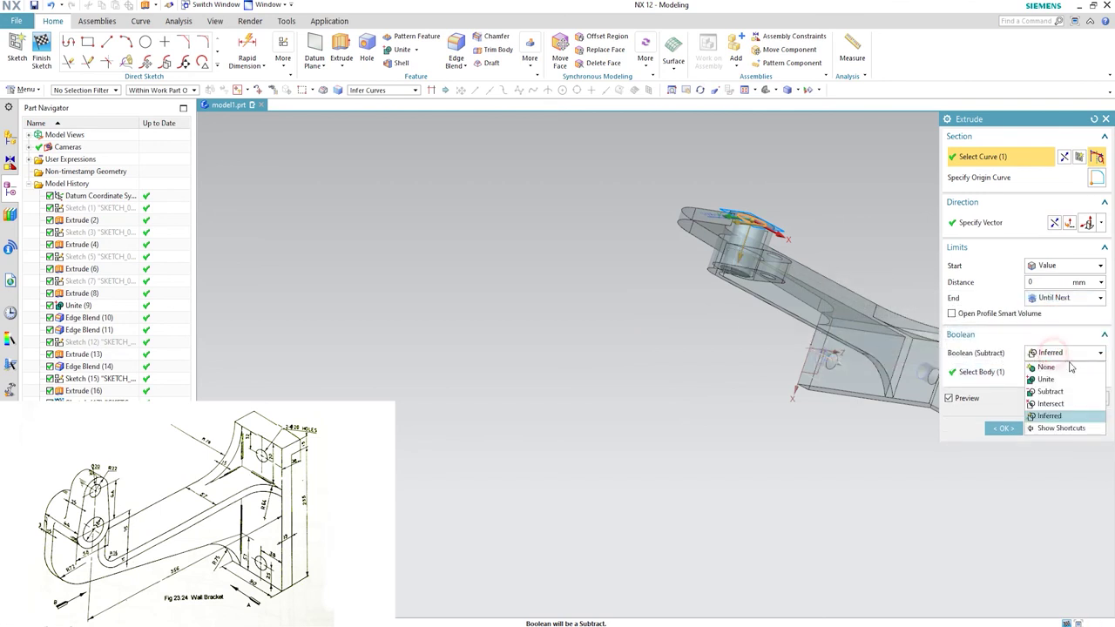
click(1049, 392)
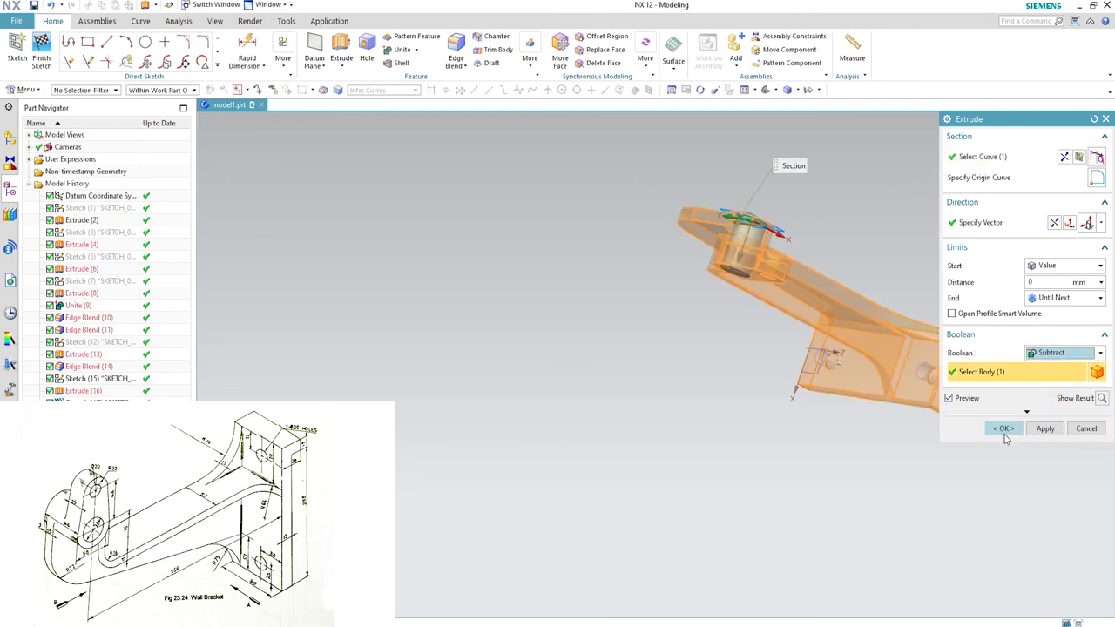
click(1004, 430)
middle_drag(836, 470, 667, 311)
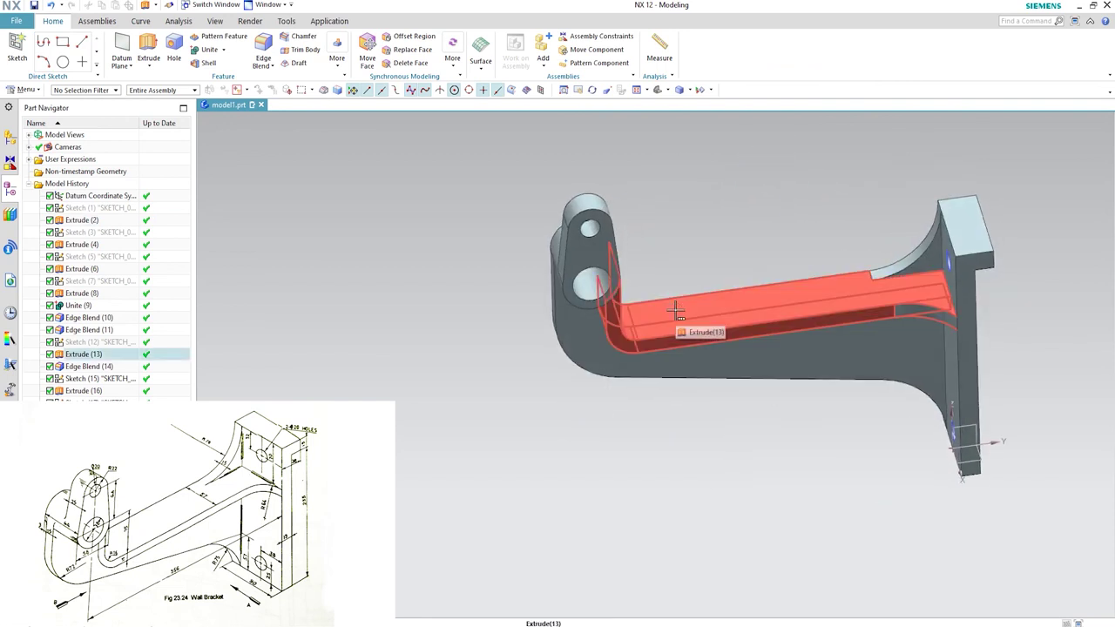
Hide all sketches and coordinate systems so that only the solid wall bracket is displayed.
middle_drag(656, 310, 868, 323)
key(ctrl+w)
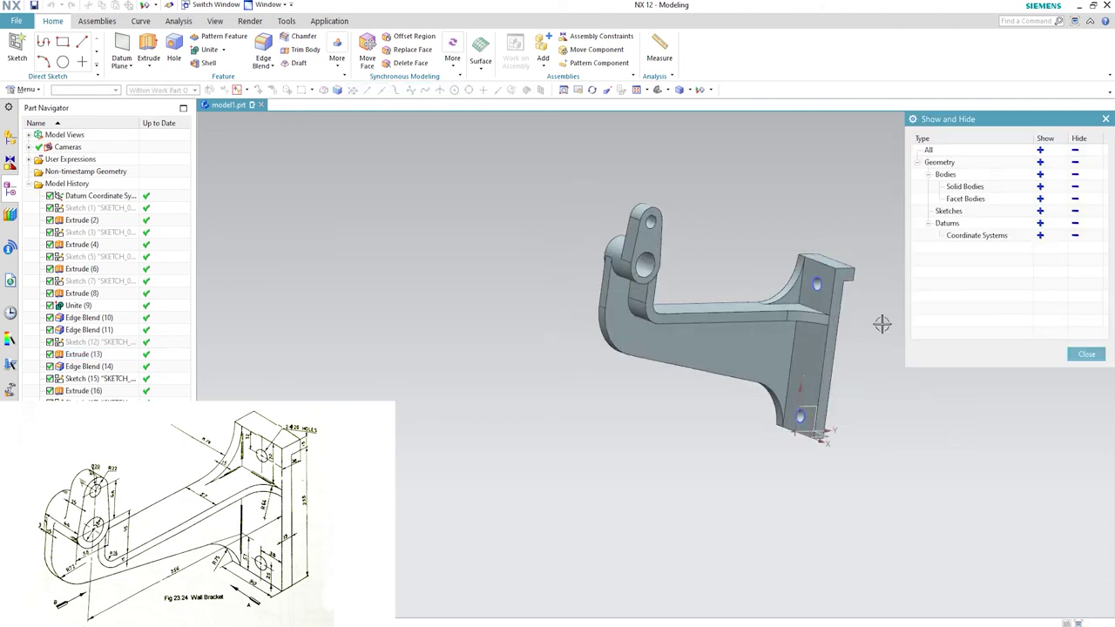
click(1074, 212)
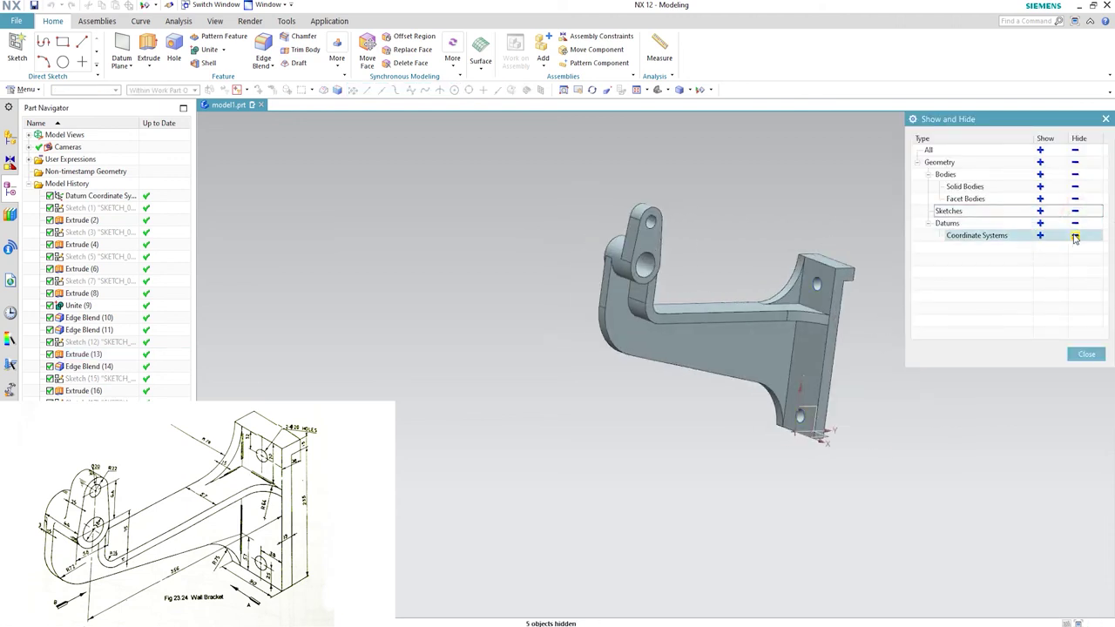
click(1074, 235)
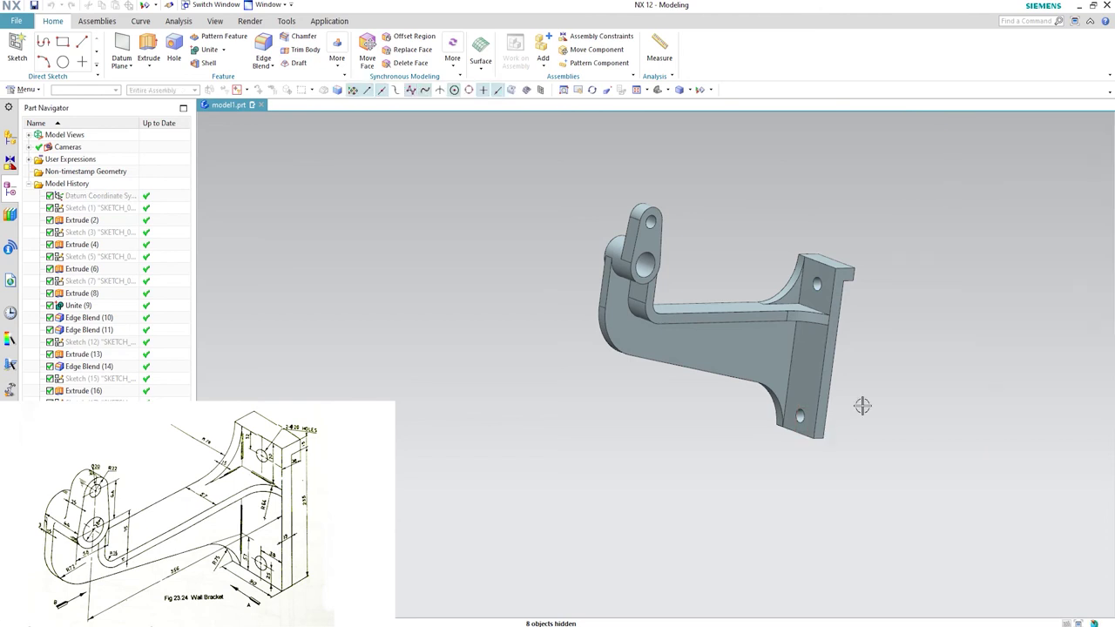
Examine the finished wall bracket from several angles, checking the boss, lug, arm, wall plate and mounting holes.
middle_drag(874, 257, 505, 392)
scroll(959, 235, down, 3)
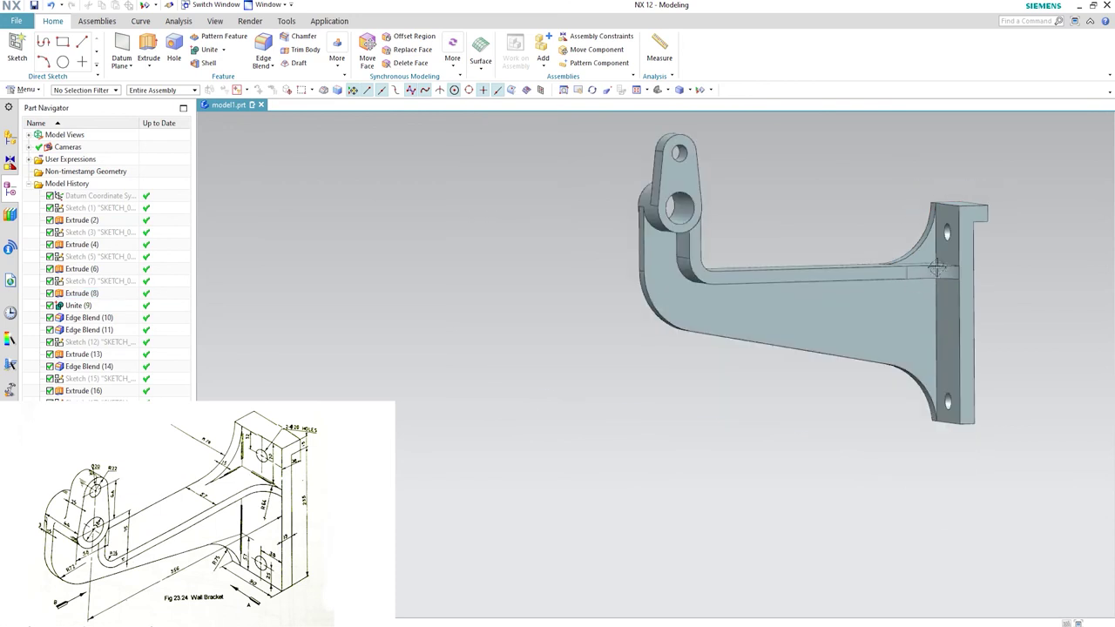
scroll(961, 241, up, 2)
scroll(638, 257, up, 2)
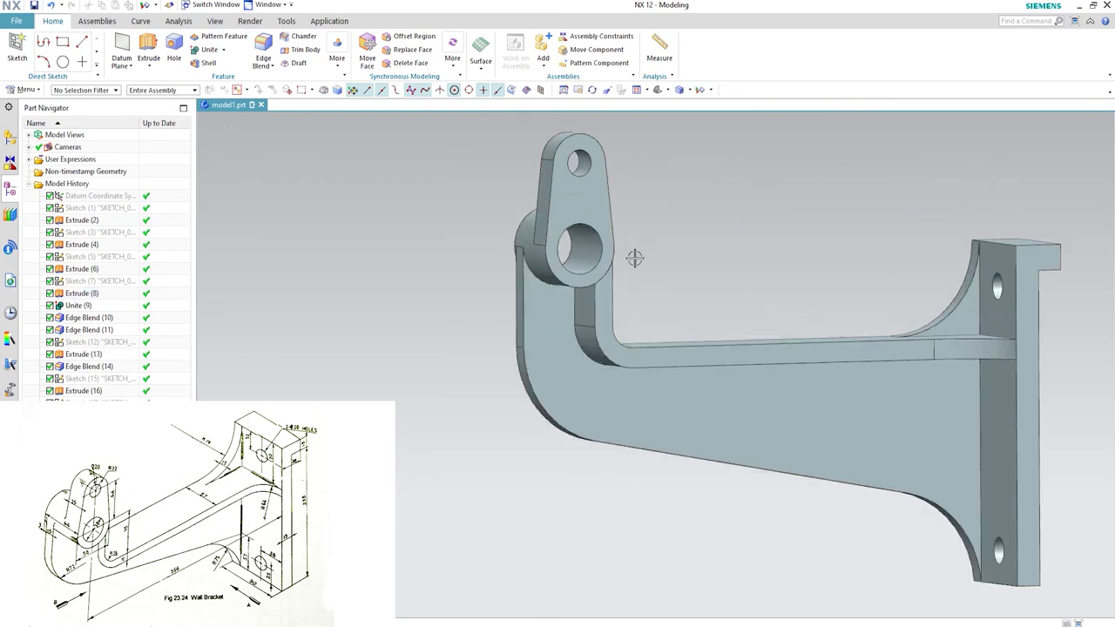
scroll(433, 299, down, 2)
middle_drag(684, 281, 714, 292)
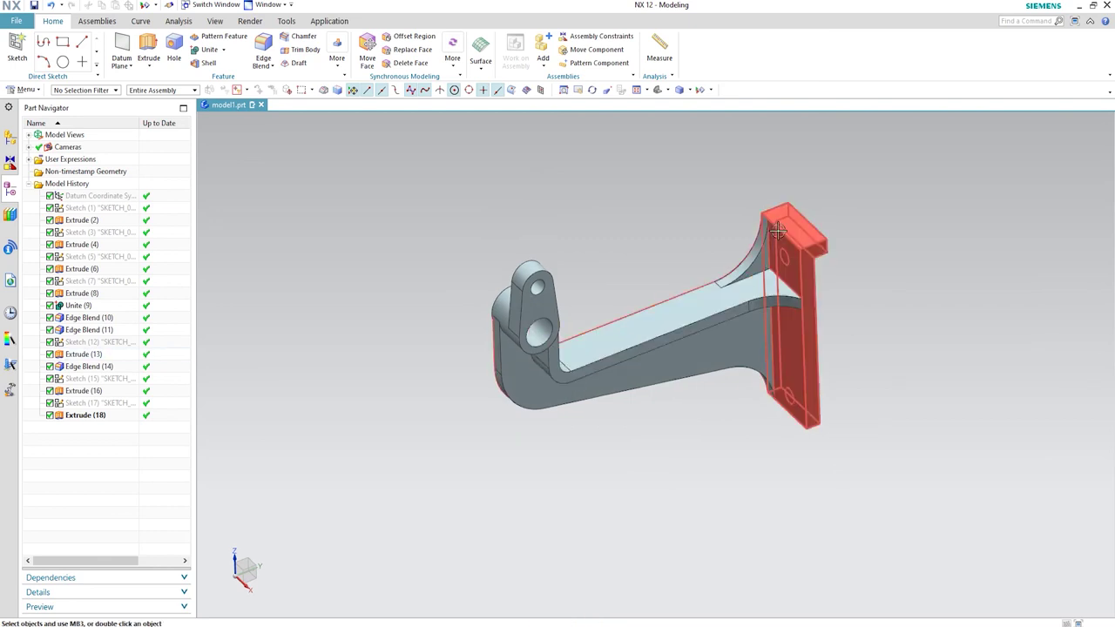
middle_drag(765, 225, 703, 311)
scroll(751, 169, up, 3)
scroll(605, 304, down, 2)
scroll(784, 242, up, 2)
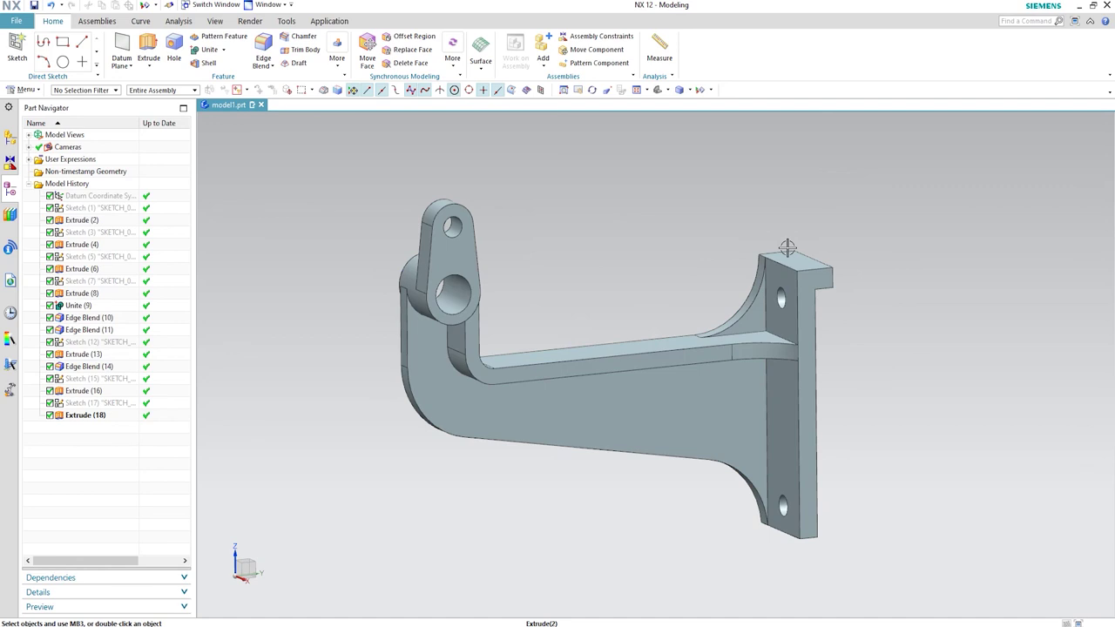
middle_drag(644, 302, 643, 310)
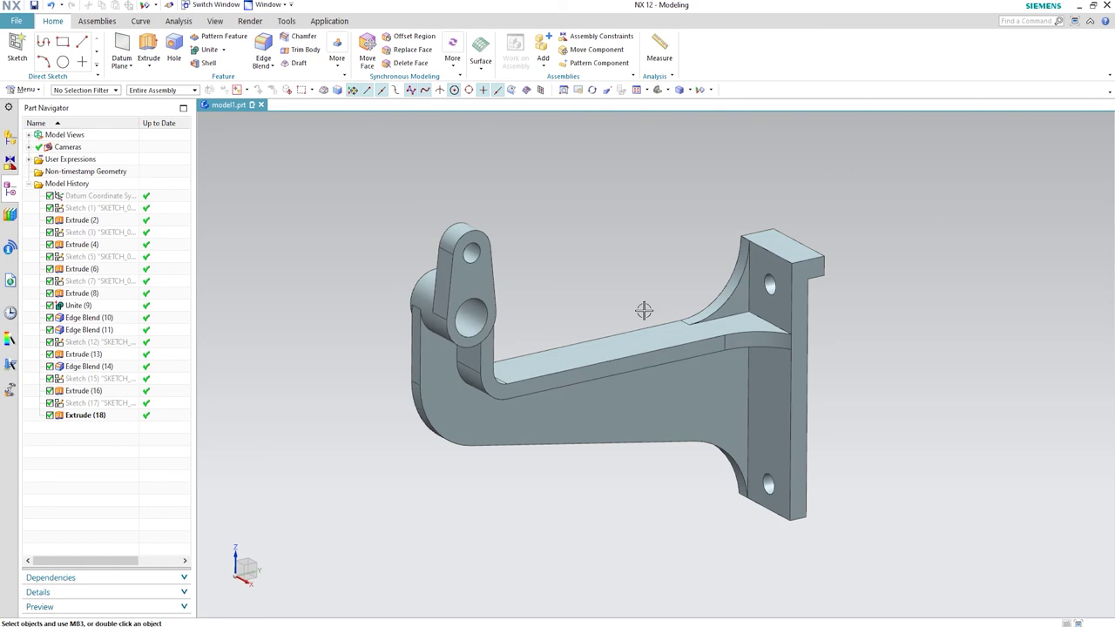
scroll(644, 311, up, 2)
mouse_move(568, 311)
middle_down()
mouse_move(589, 301)
mouse_move(493, 308)
mouse_move(516, 319)
mouse_move(587, 306)
middle_up()
scroll(494, 311, down, 2)
middle_drag(798, 346, 795, 359)
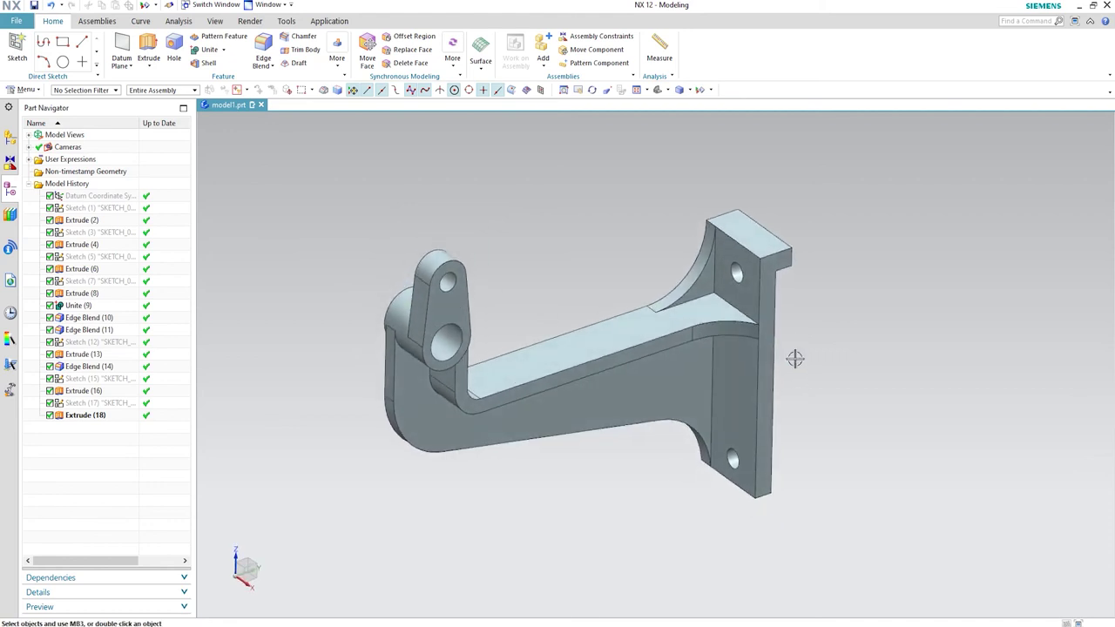
middle_drag(795, 358, 809, 340)
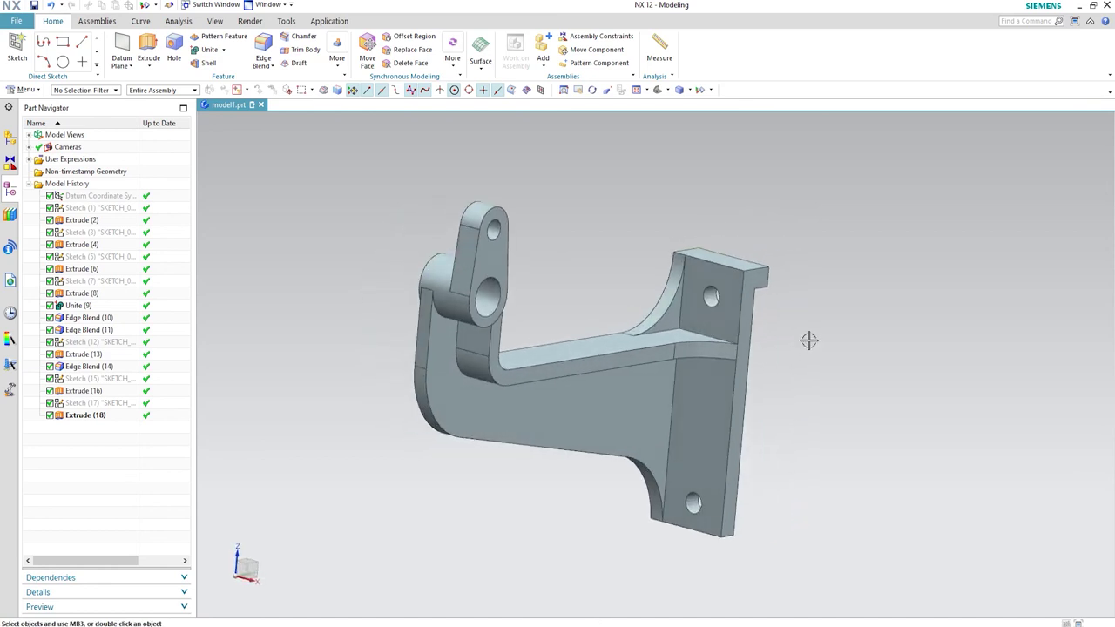